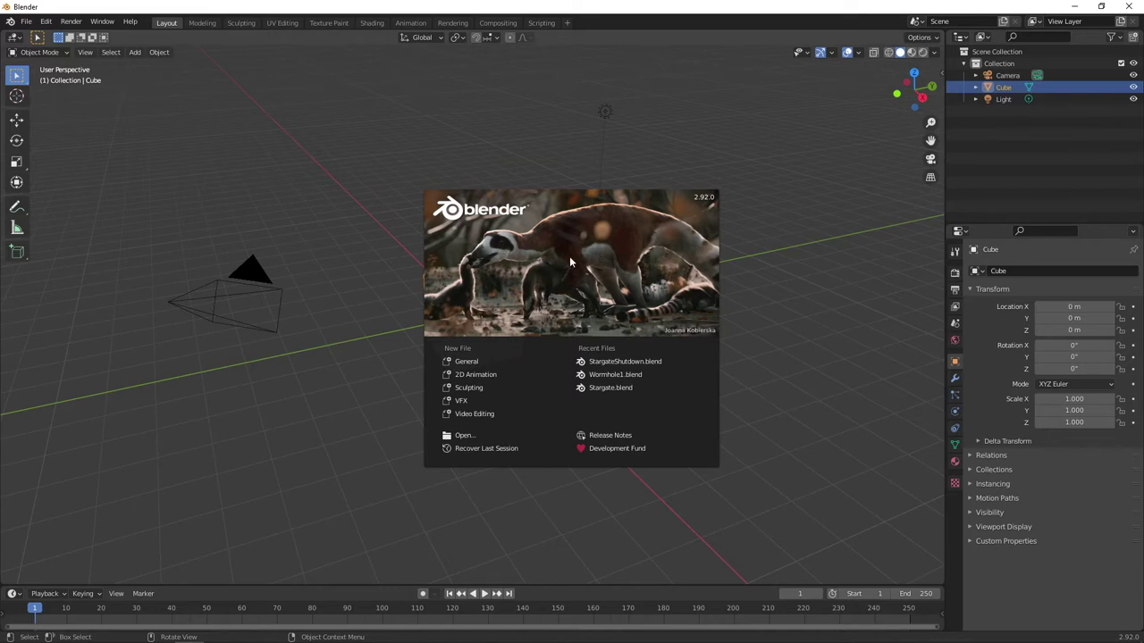
Delete the default camera, cube and light from the scene.
left_click(576, 273)
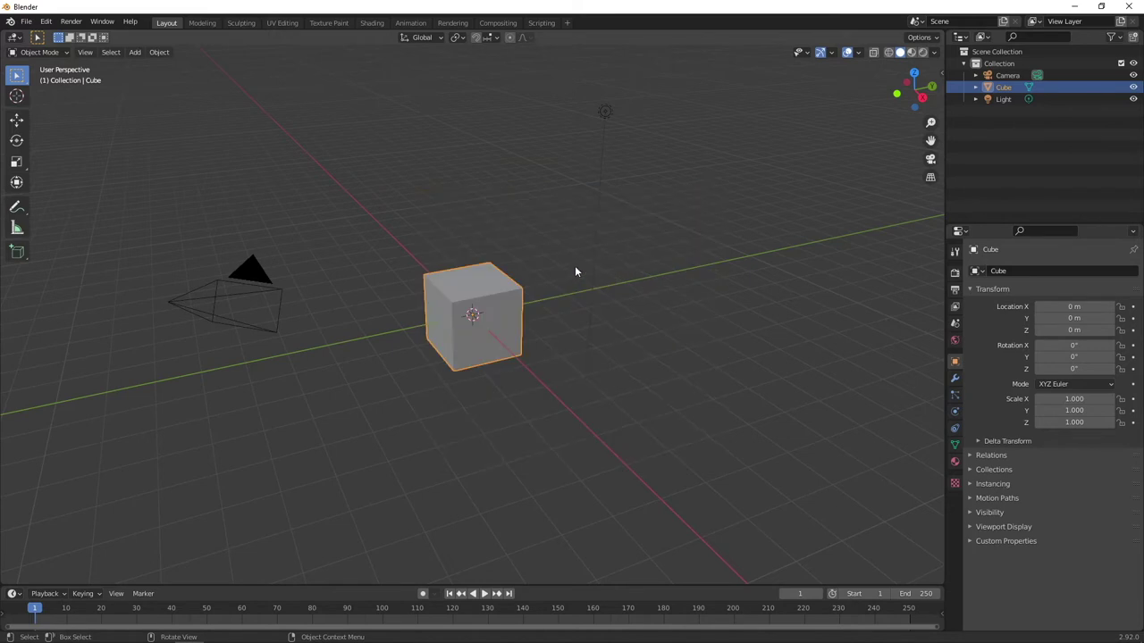
key("a")
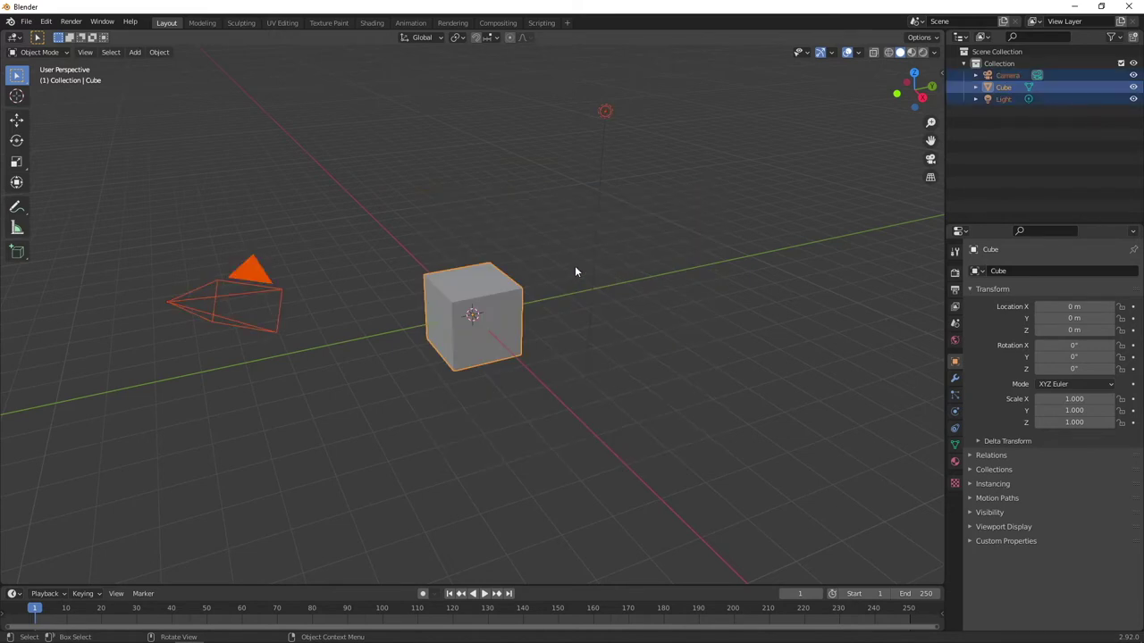
key("x")
left_click(575, 268)
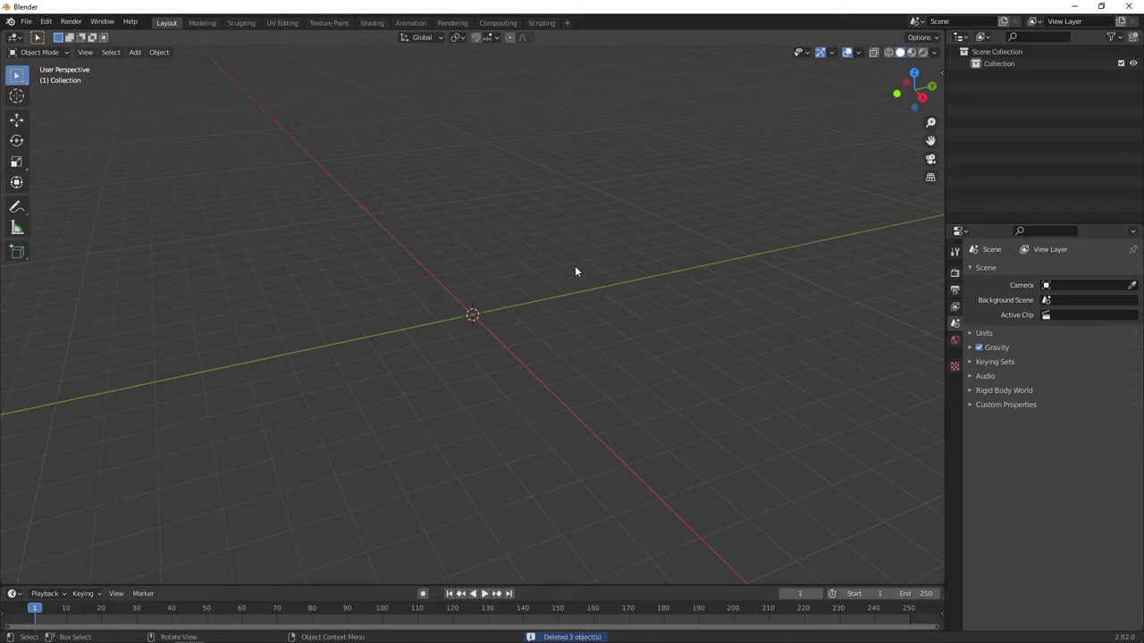
Add a plane mesh at the world origin and rotate it 90° around the Y axis.
key("shift+a")
mouse_move(576, 268)
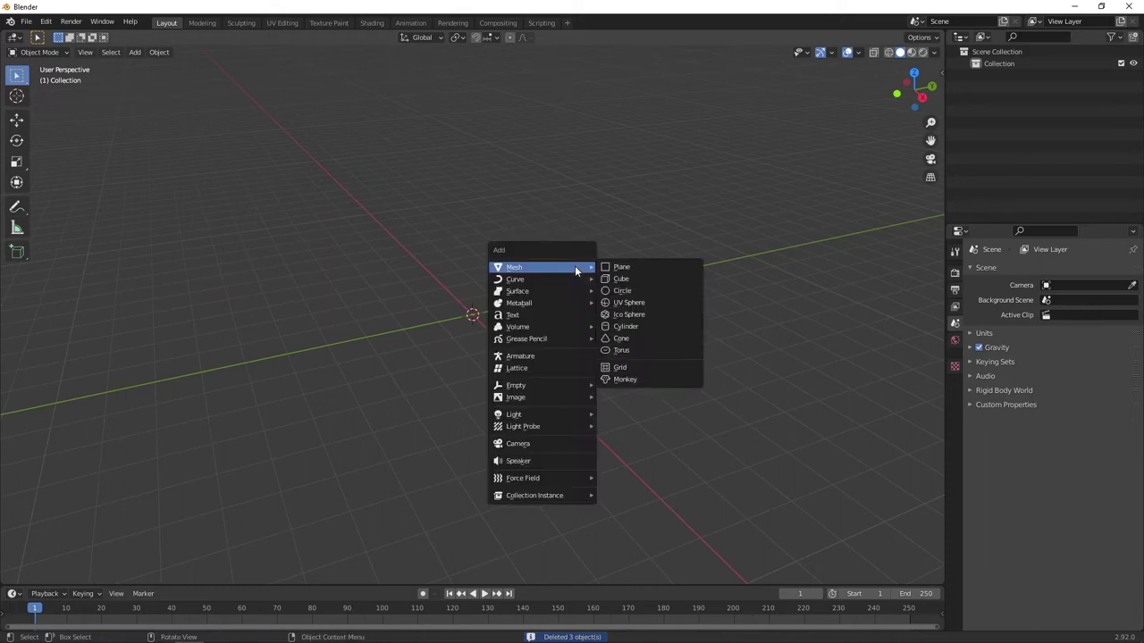
left_click(640, 266)
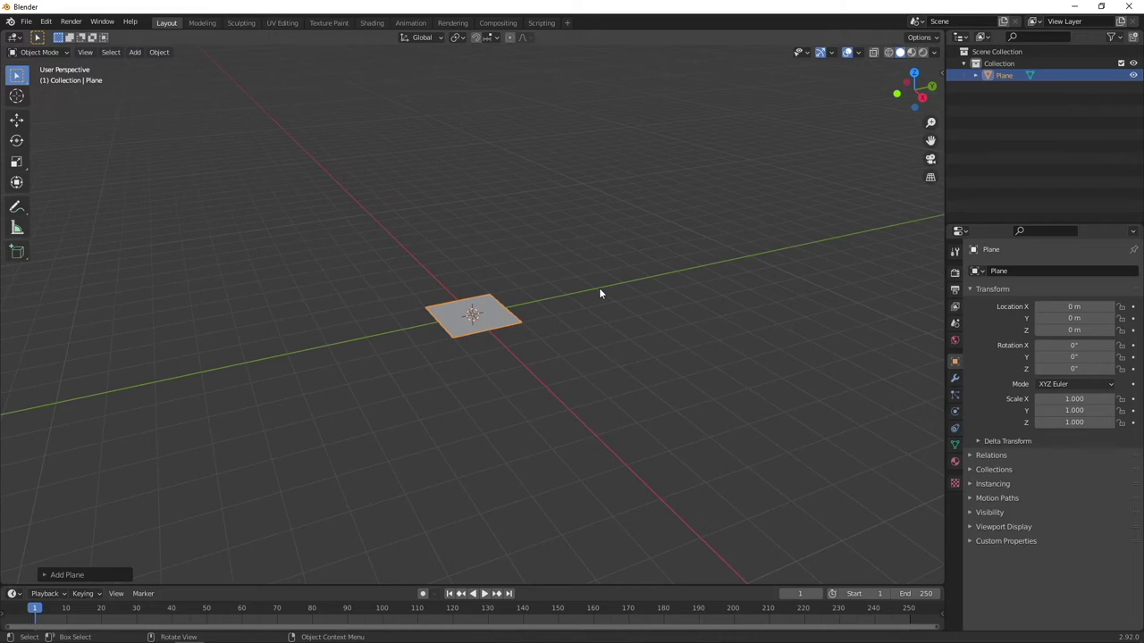
key("r")
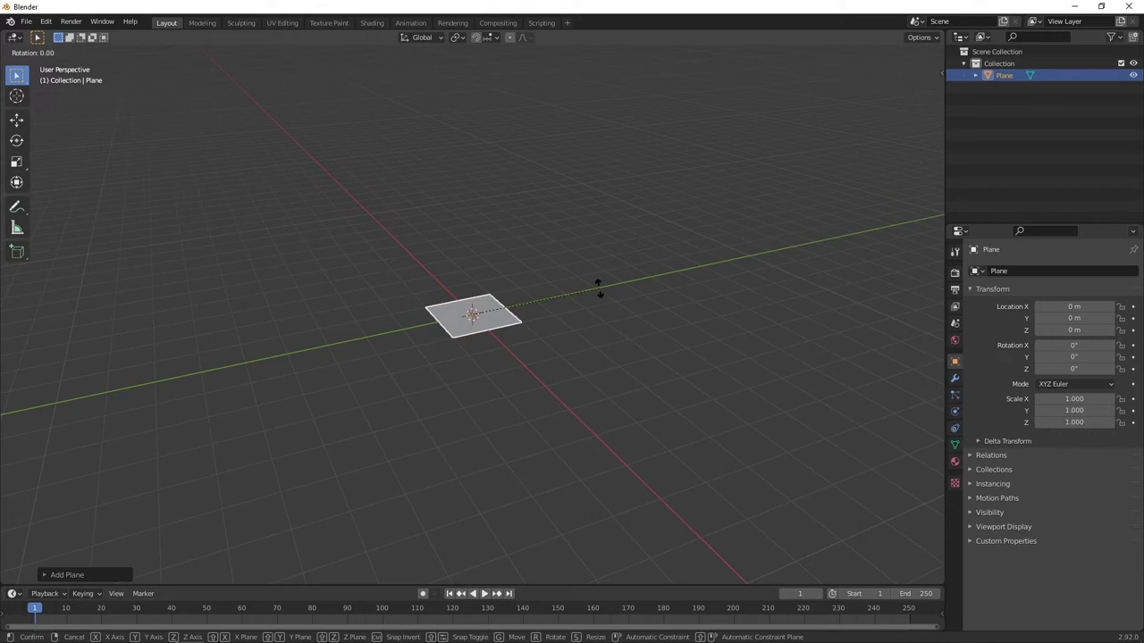
type("y90")
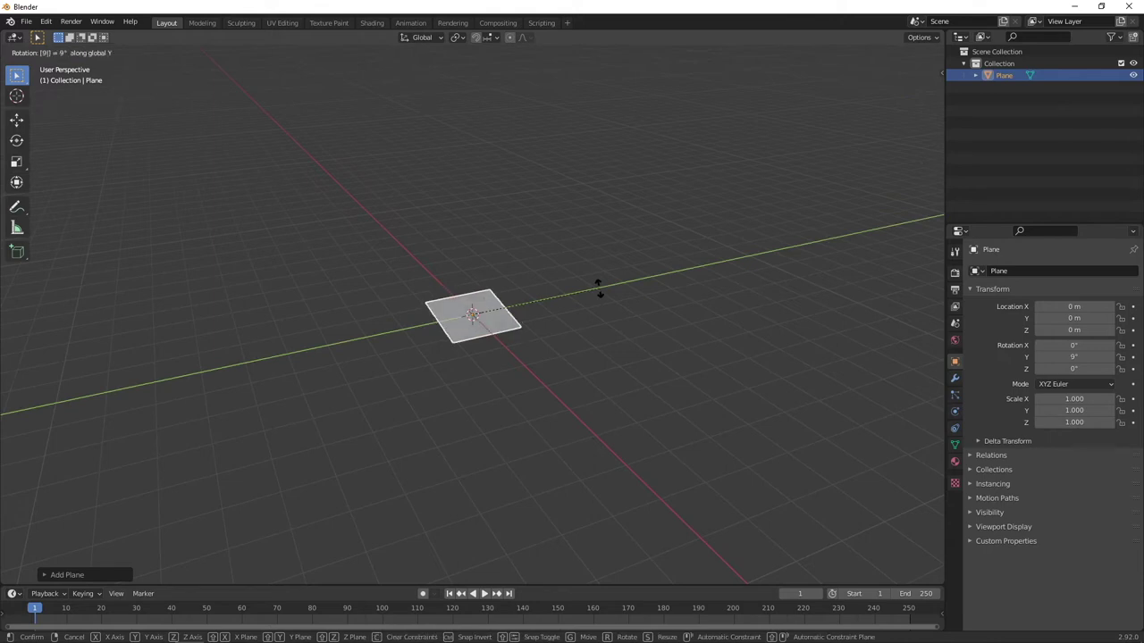
key("Return")
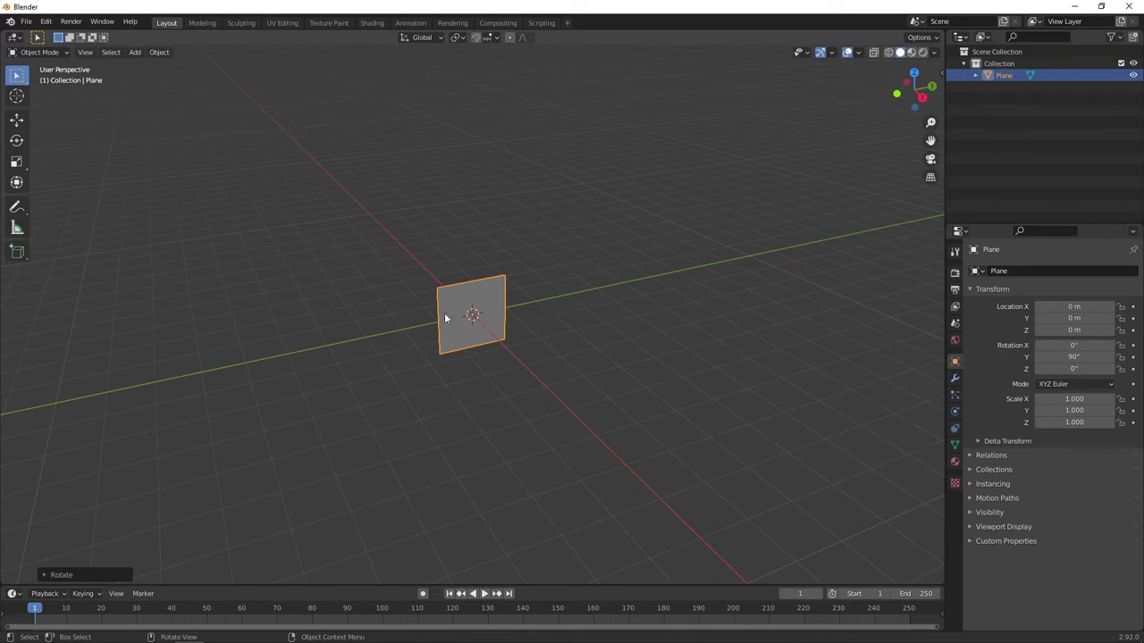
Set the upright plane's X and Y dimensions to 10 m.
middle_click_drag(520, 305, 559, 291)
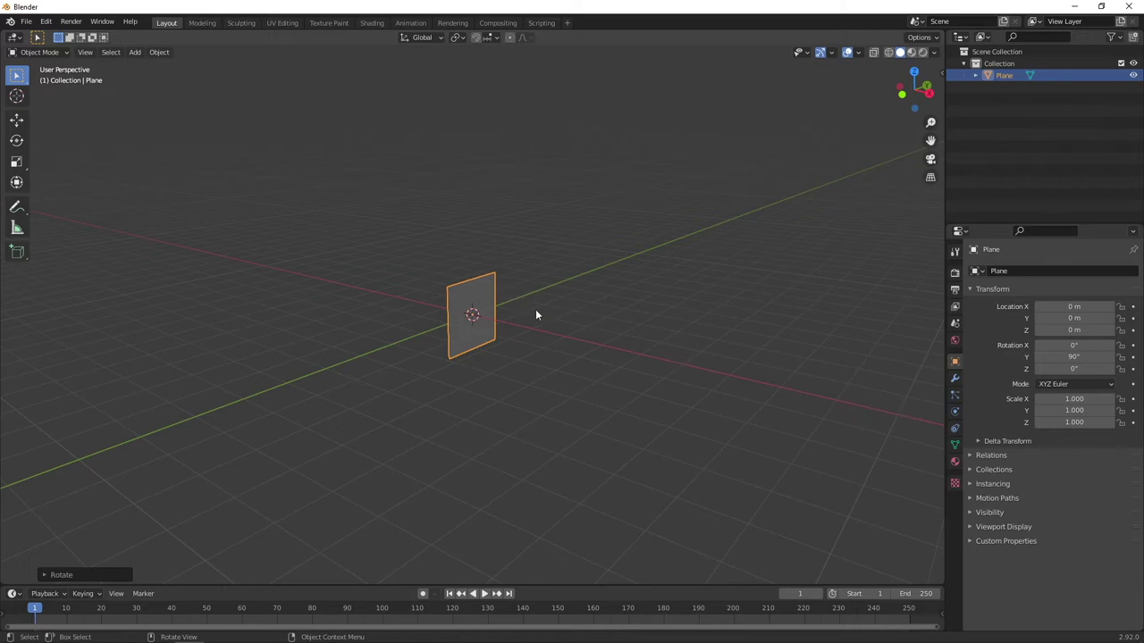
key("n")
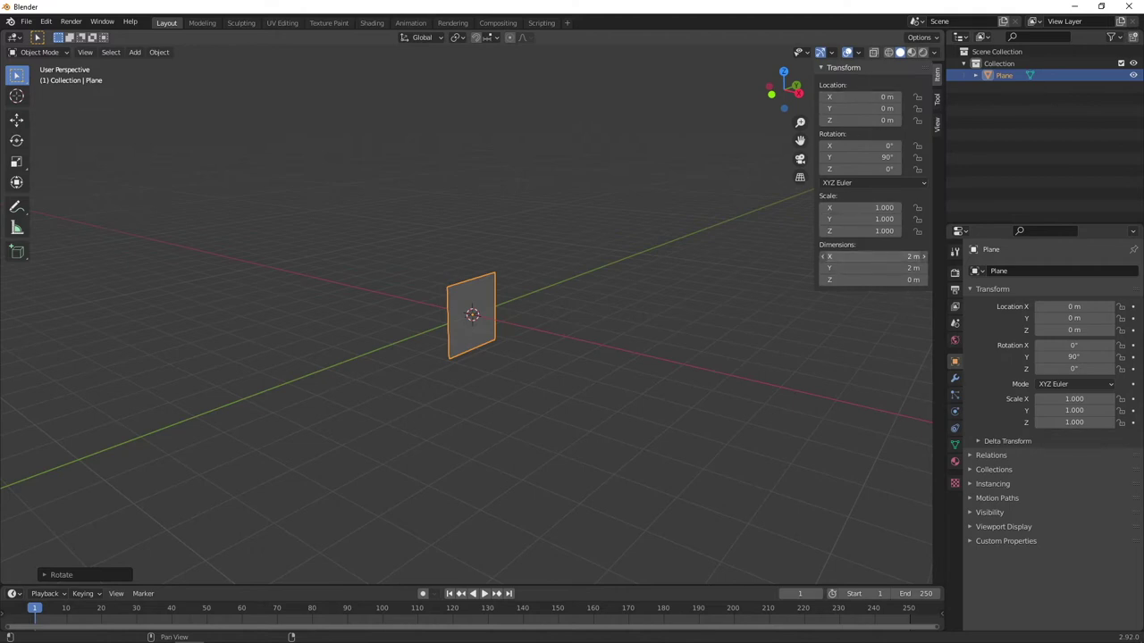
left_click(887, 256)
type("10")
key("Return")
scroll(458, 438, "down", 4)
middle_click_drag(467, 429, 541, 375)
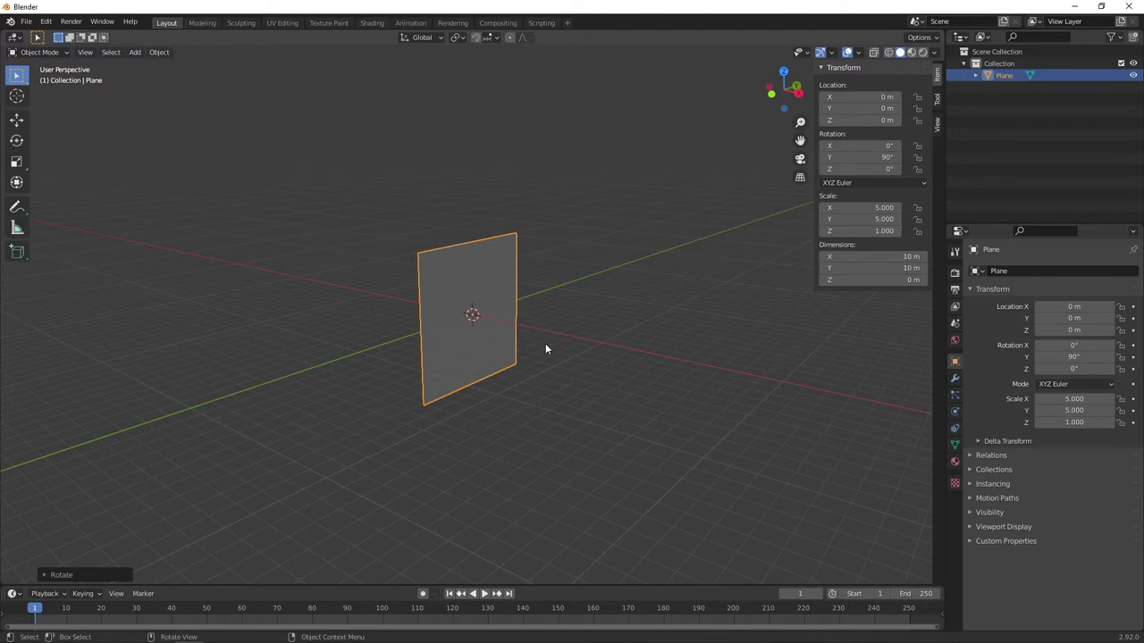
Duplicate the 10 m plane and place the copy on the X axis at exactly 25 m.
key("alt+z")
mouse_move(546, 349)
middle_mouse_down()
mouse_move(537, 315)
mouse_move(542, 327)
middle_mouse_up()
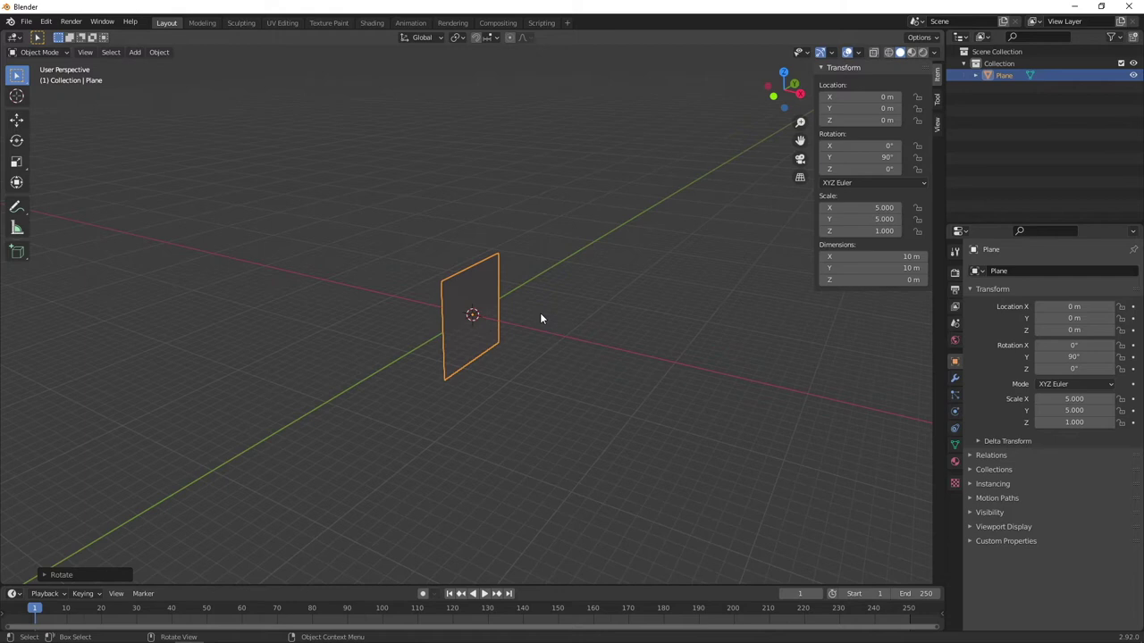
key("shift")
key("shift+d")
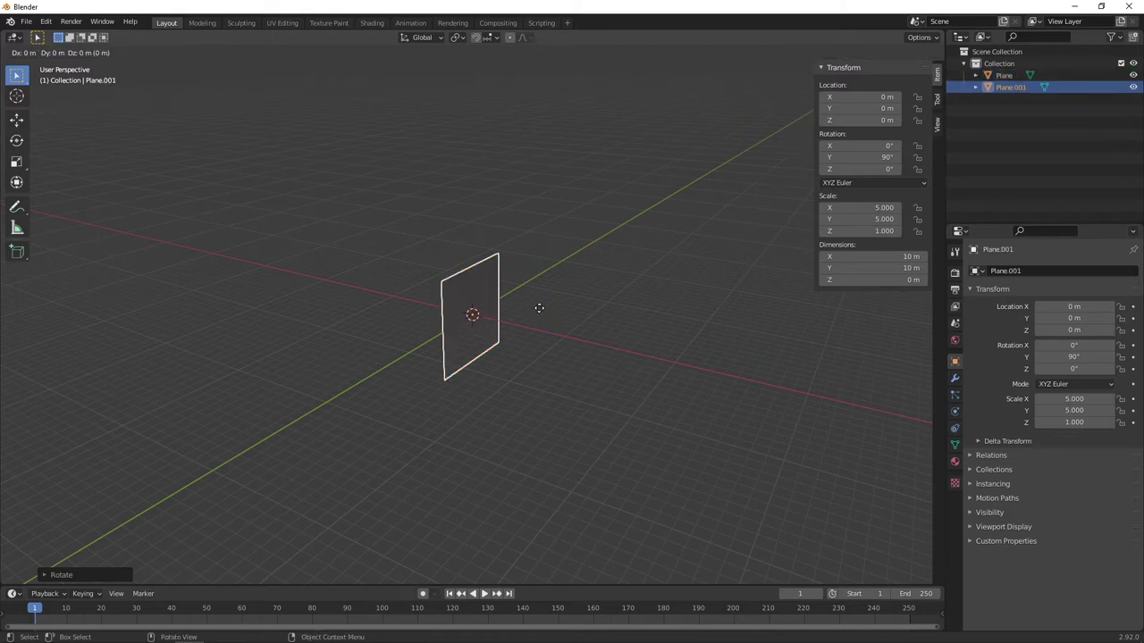
right_click(539, 308)
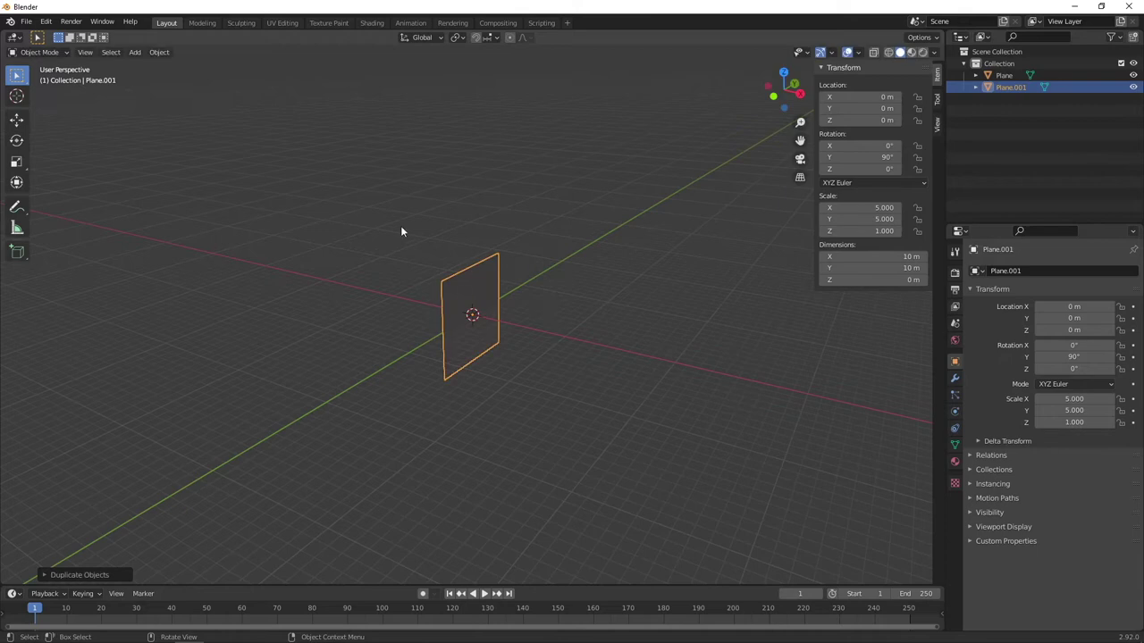
key("g")
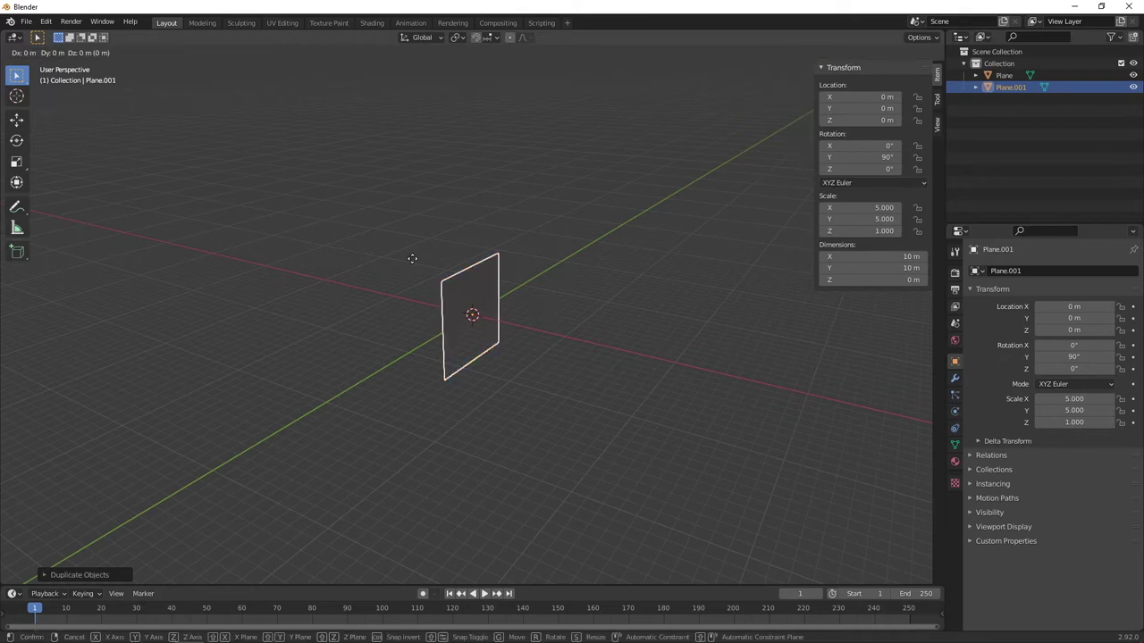
key("x")
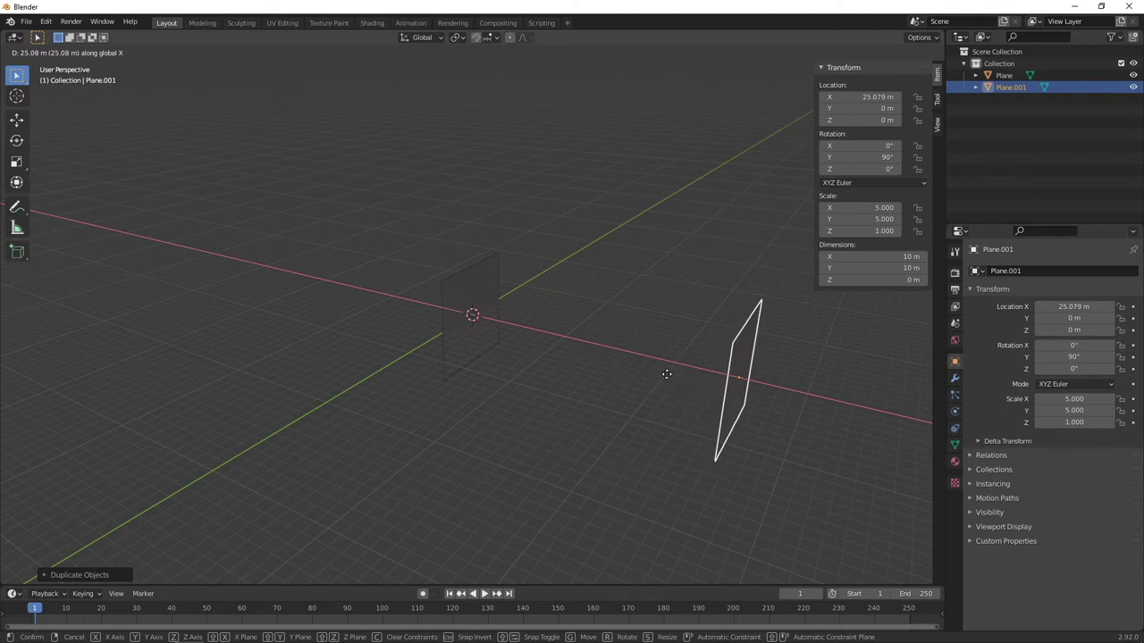
left_click(677, 346)
double_click(862, 97)
type("25")
key("Return")
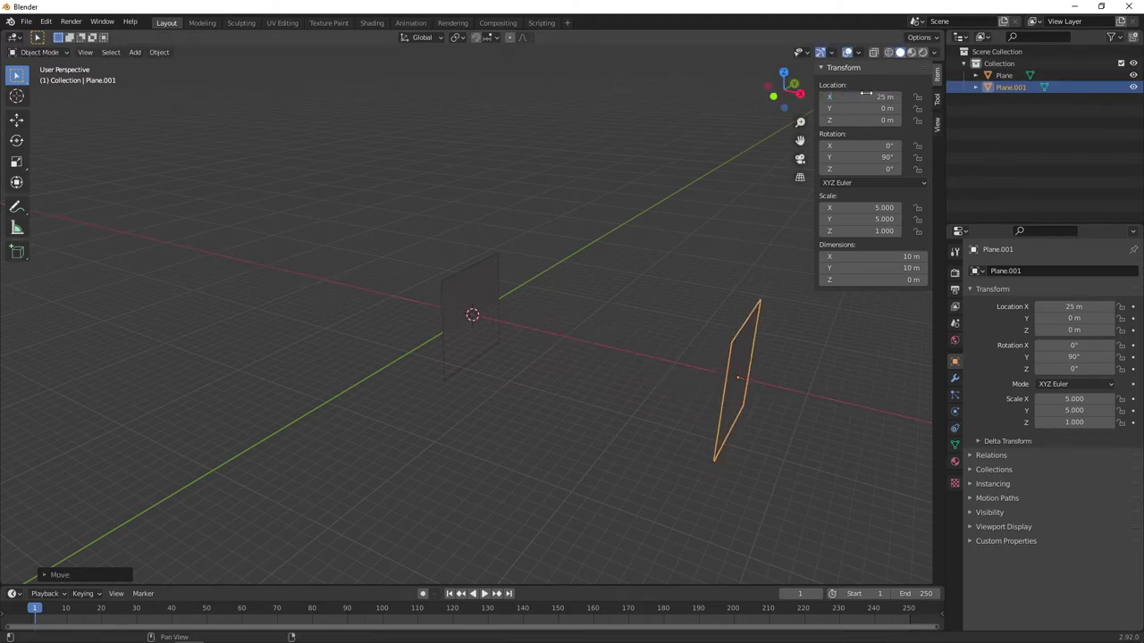
left_click(714, 202)
Duplicate the plane at X 25 m and place the copy along X at about 13.6 m, between the two planes.
middle_click_drag(714, 202, 725, 369)
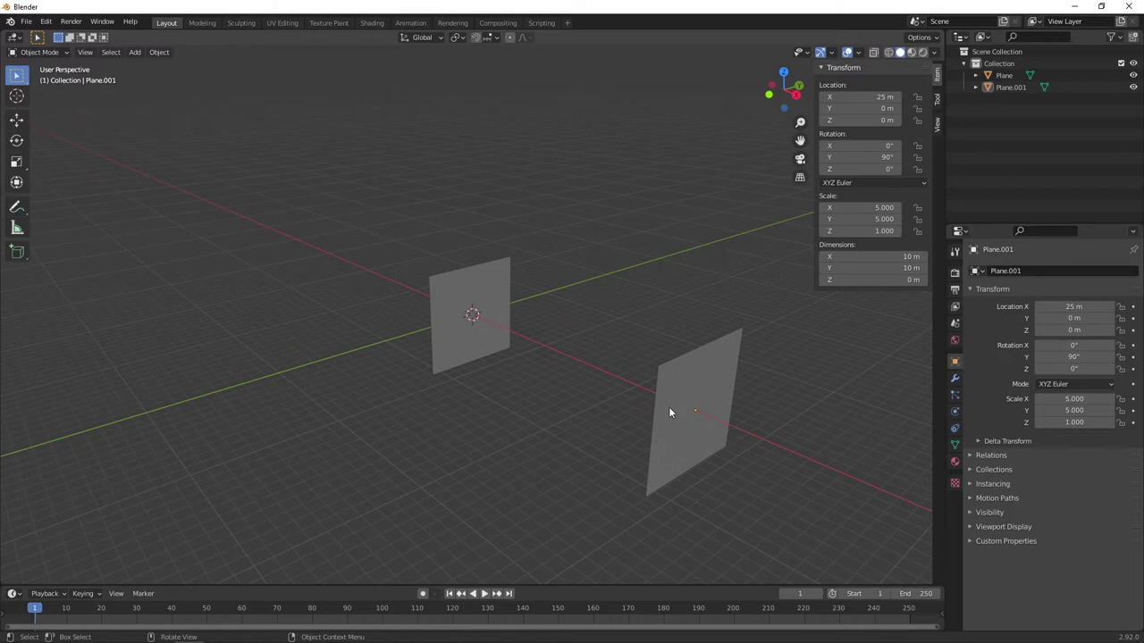
middle_click_drag(463, 315, 439, 296)
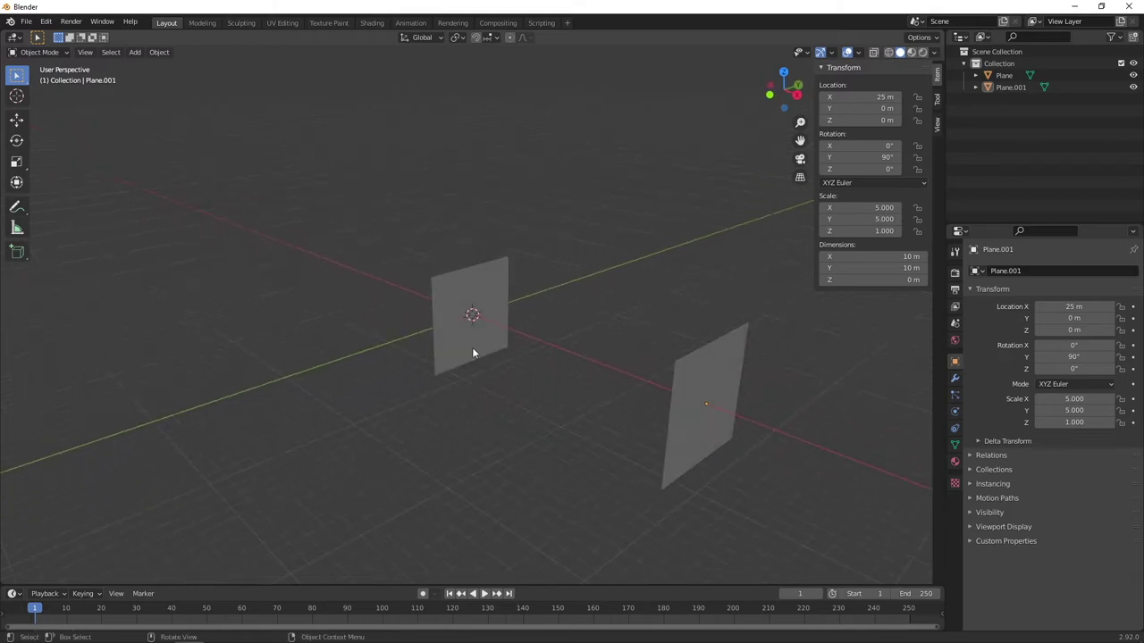
middle_click_drag(534, 343, 478, 294)
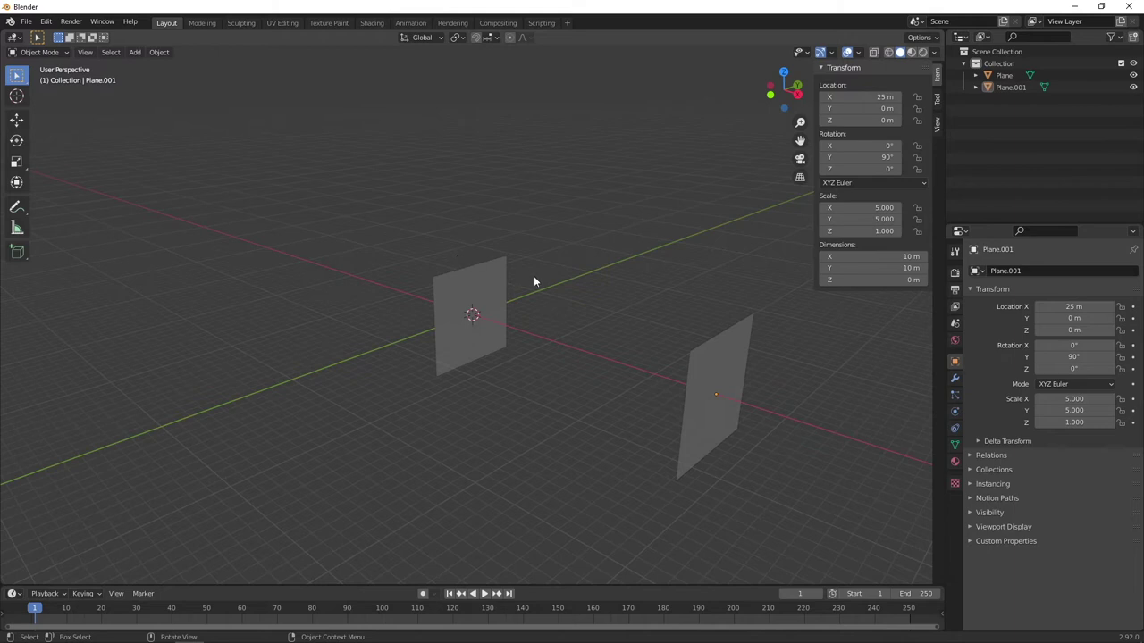
left_click(715, 366)
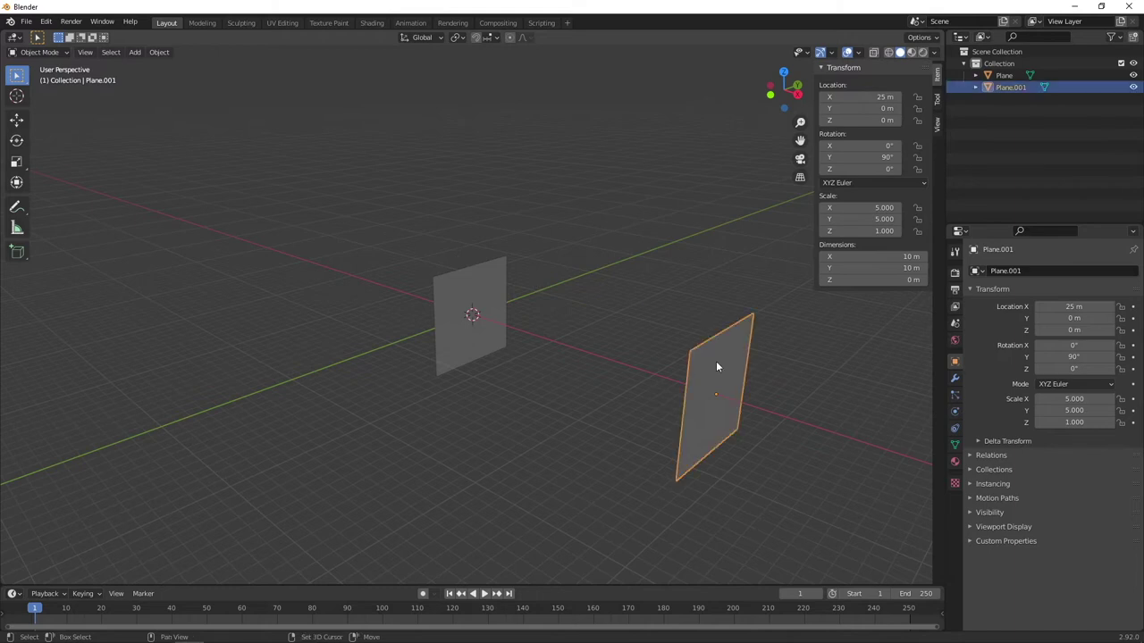
key("shift+d")
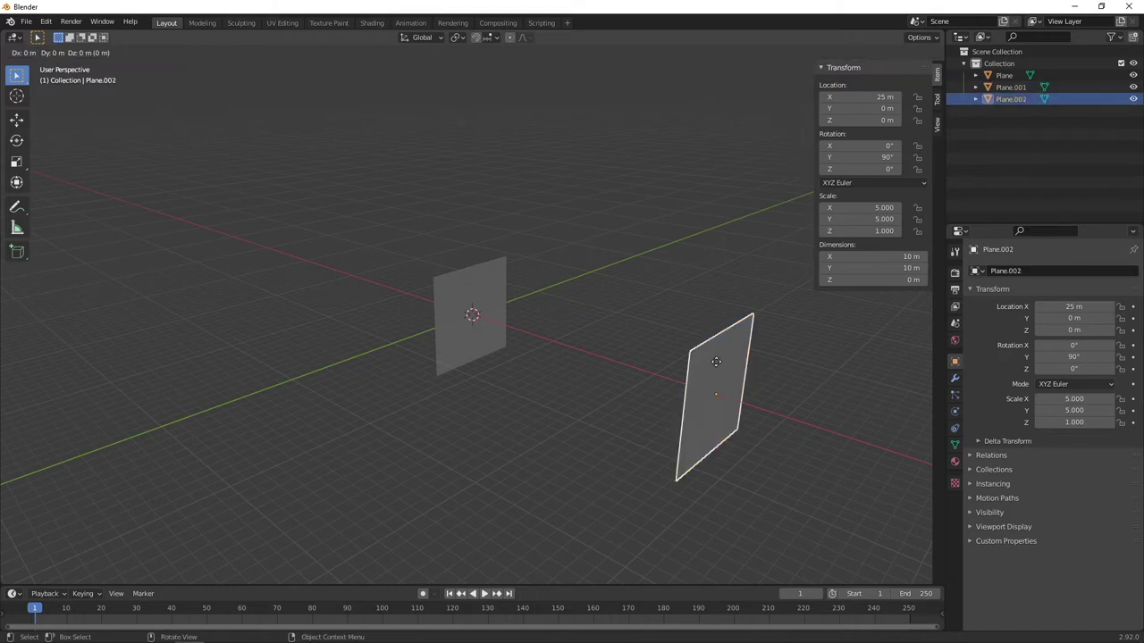
key("x")
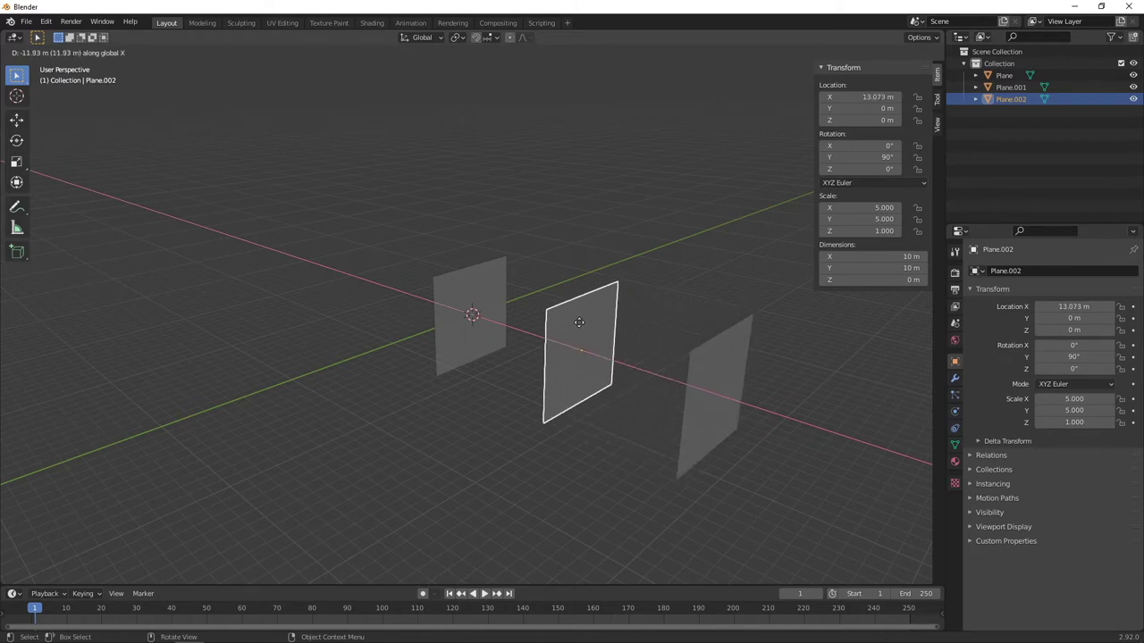
left_click(588, 322)
Move the middle plane along the X axis to about 12.5 m, halfway between the outer planes.
middle_click_drag(604, 301, 652, 275)
key("g")
key("x")
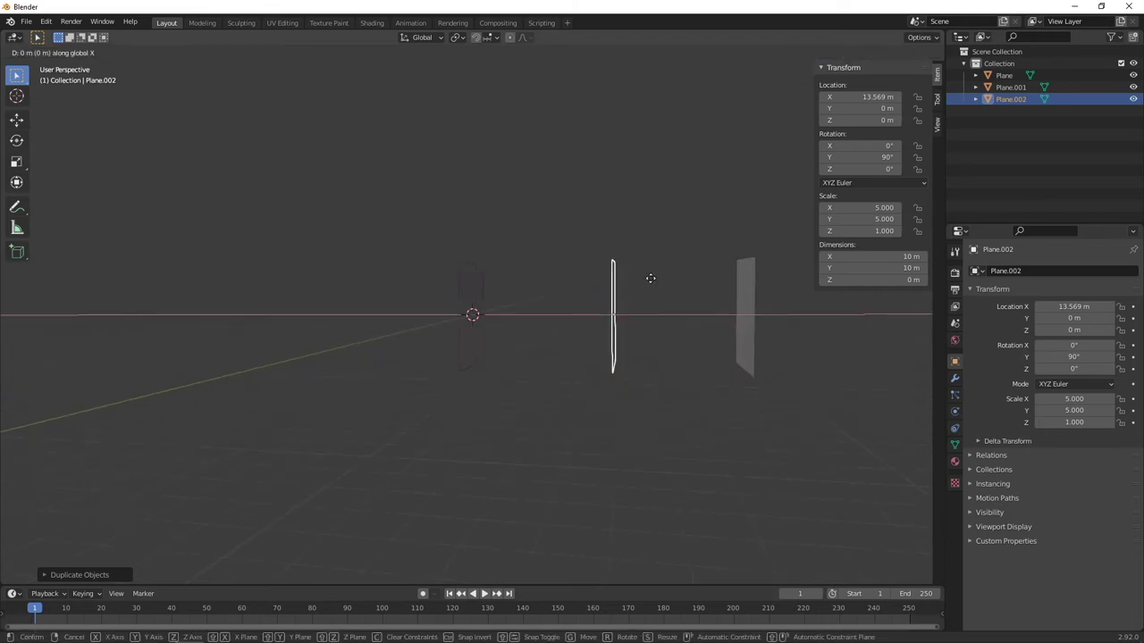
left_click(640, 283)
middle_click_drag(639, 283, 676, 312)
left_click(670, 244)
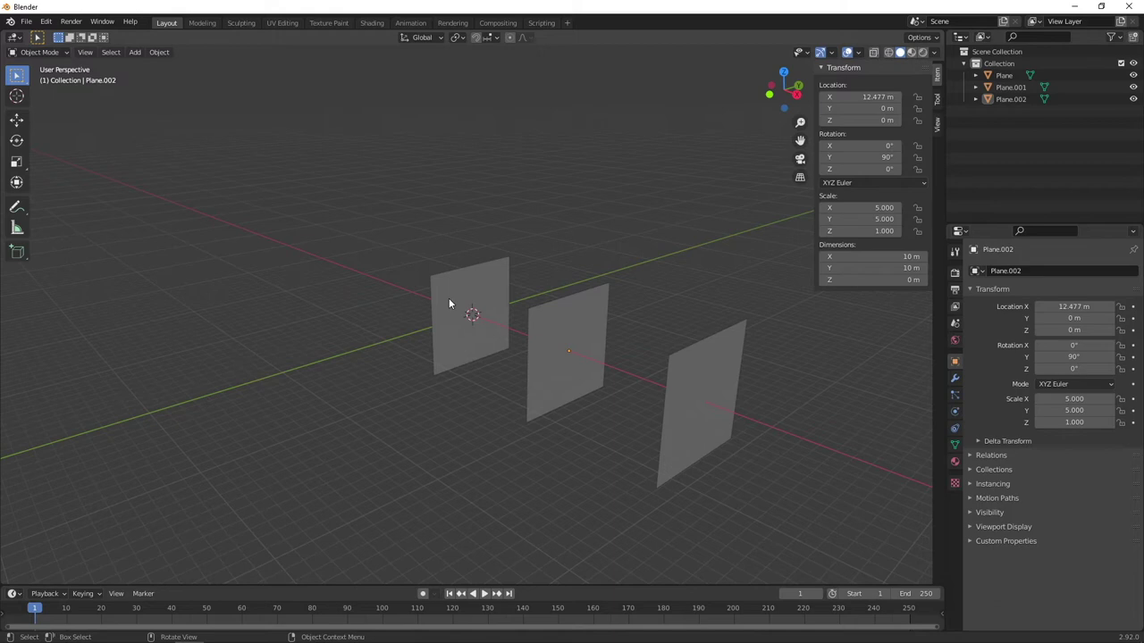
Apply the scale of each of the three planes individually and leave nothing selected.
left_click(711, 370)
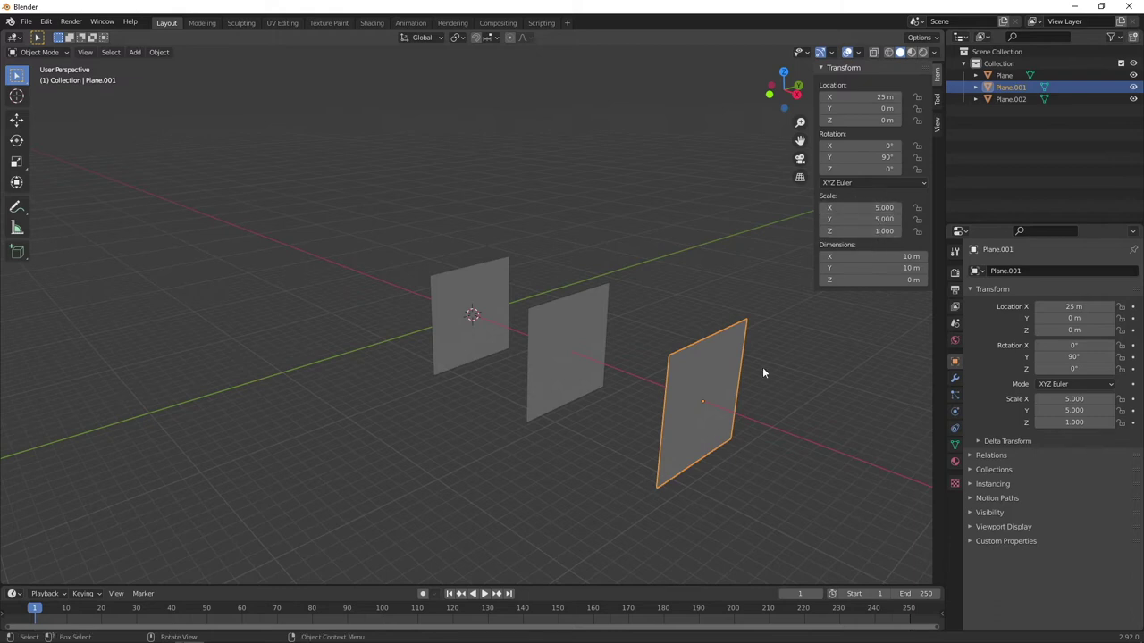
key("ctrl+a")
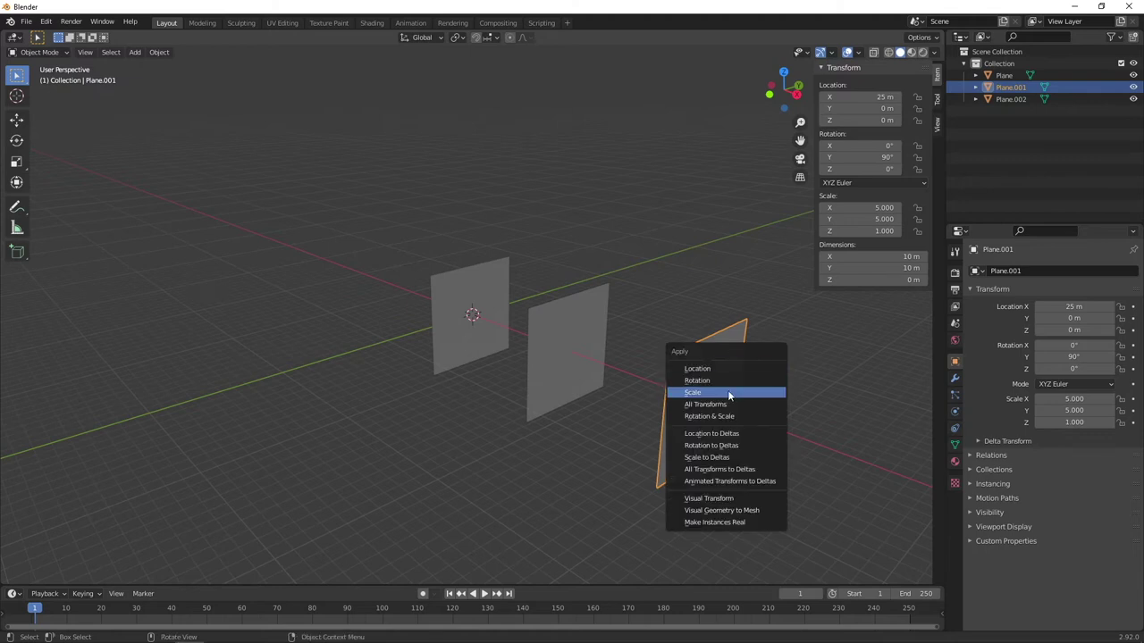
left_click(728, 393)
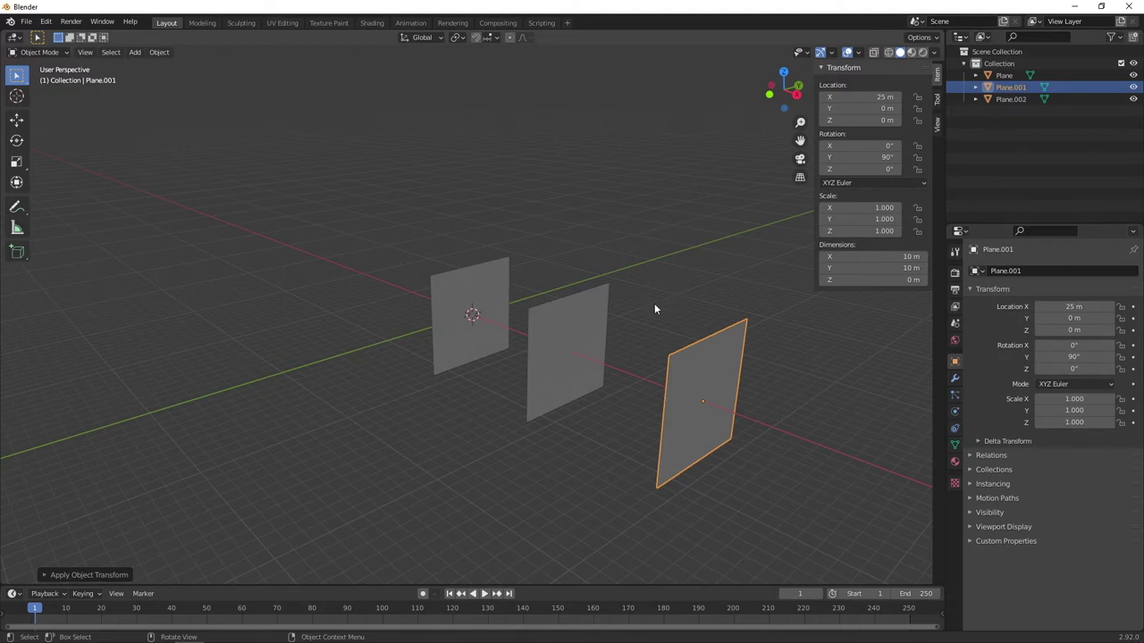
left_click(588, 310)
key("ctrl+a")
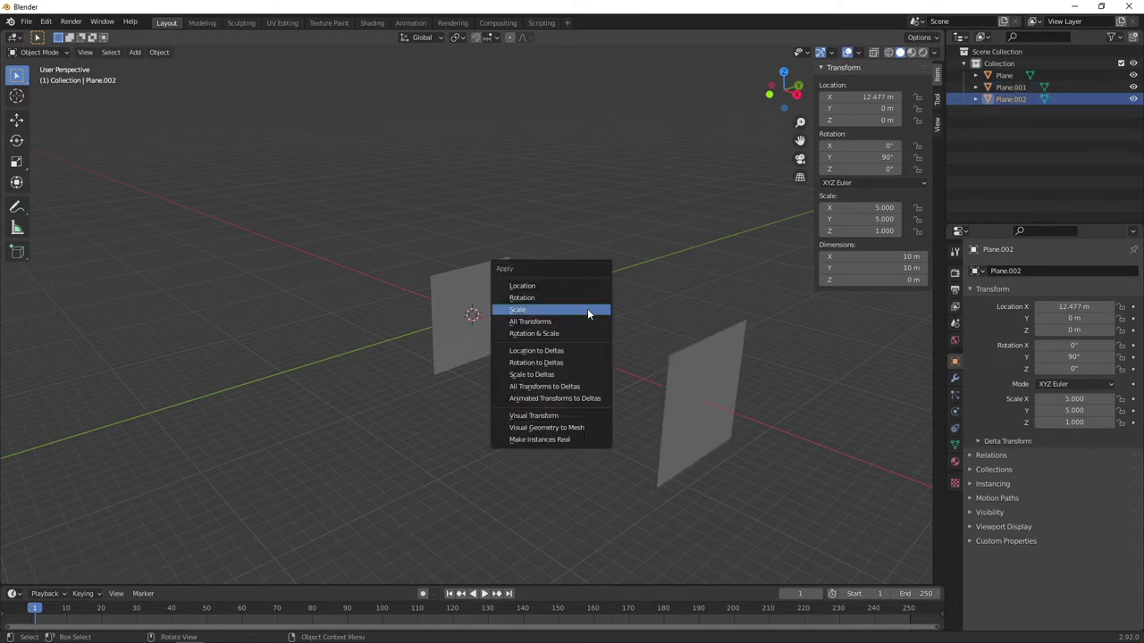
left_click(586, 310)
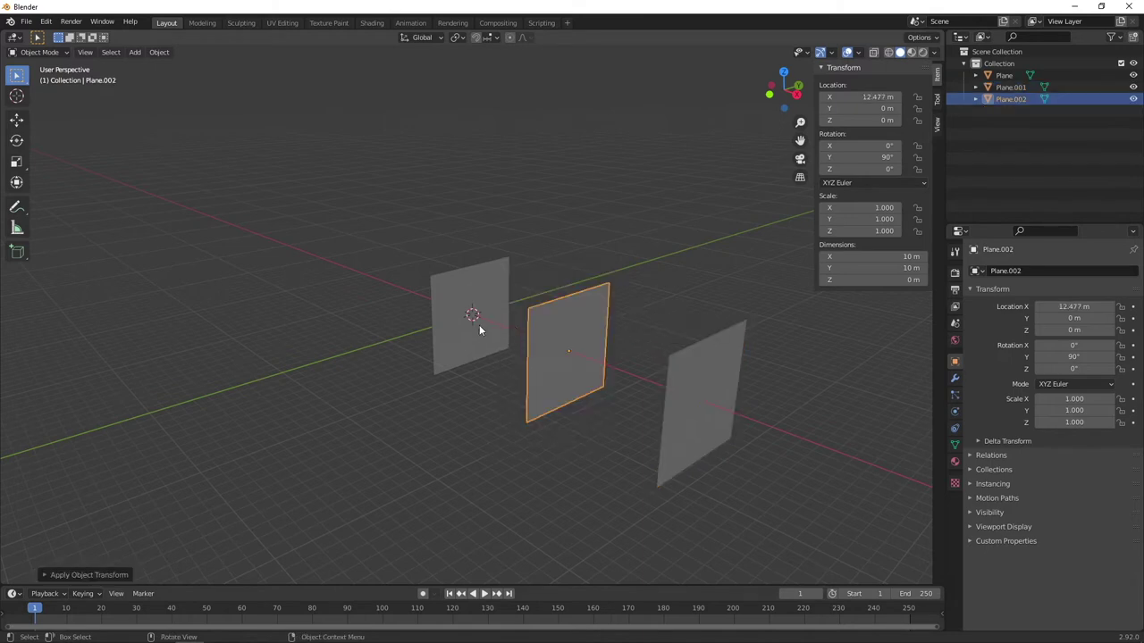
left_click(472, 314)
key("ctrl+a")
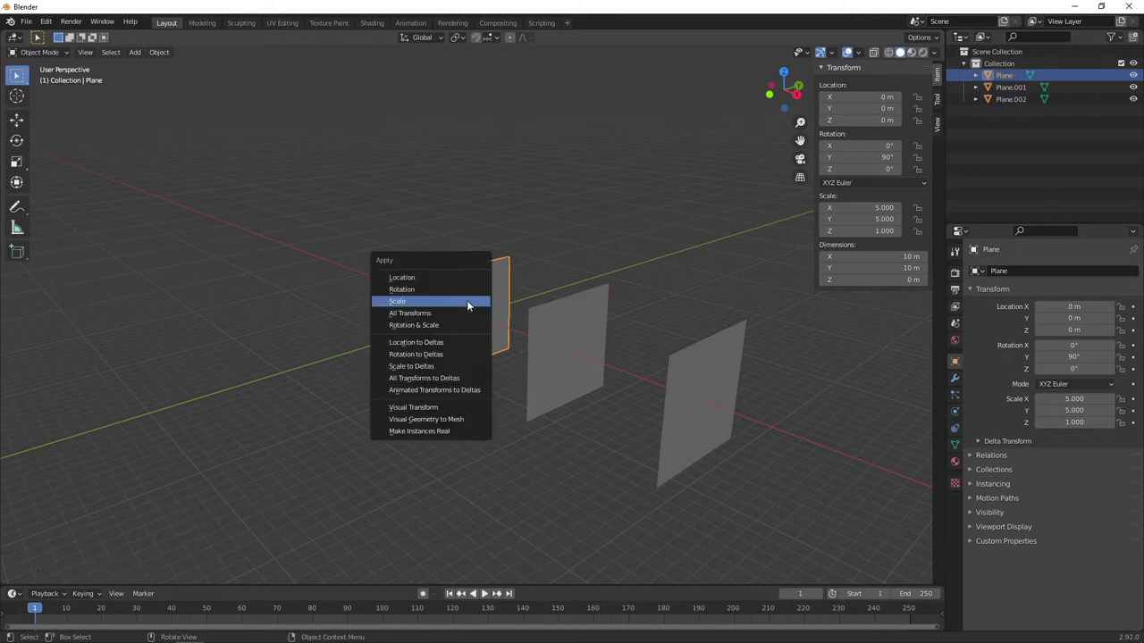
left_click(466, 304)
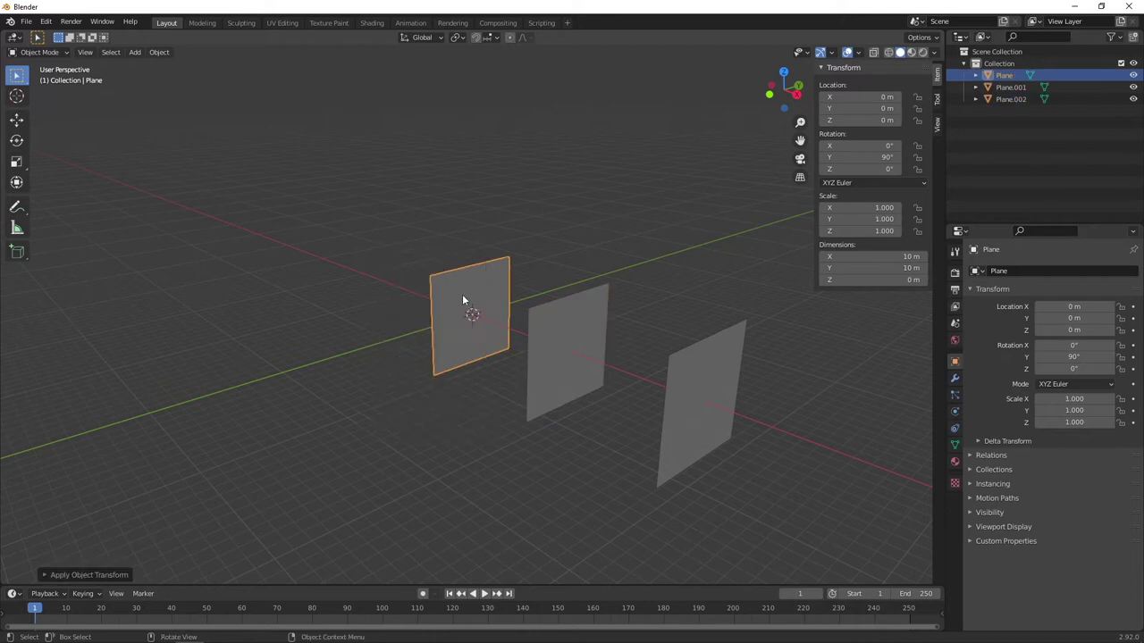
left_click(602, 268)
Add a text object at the world origin, by the plane located there.
middle_click_drag(602, 294, 630, 293)
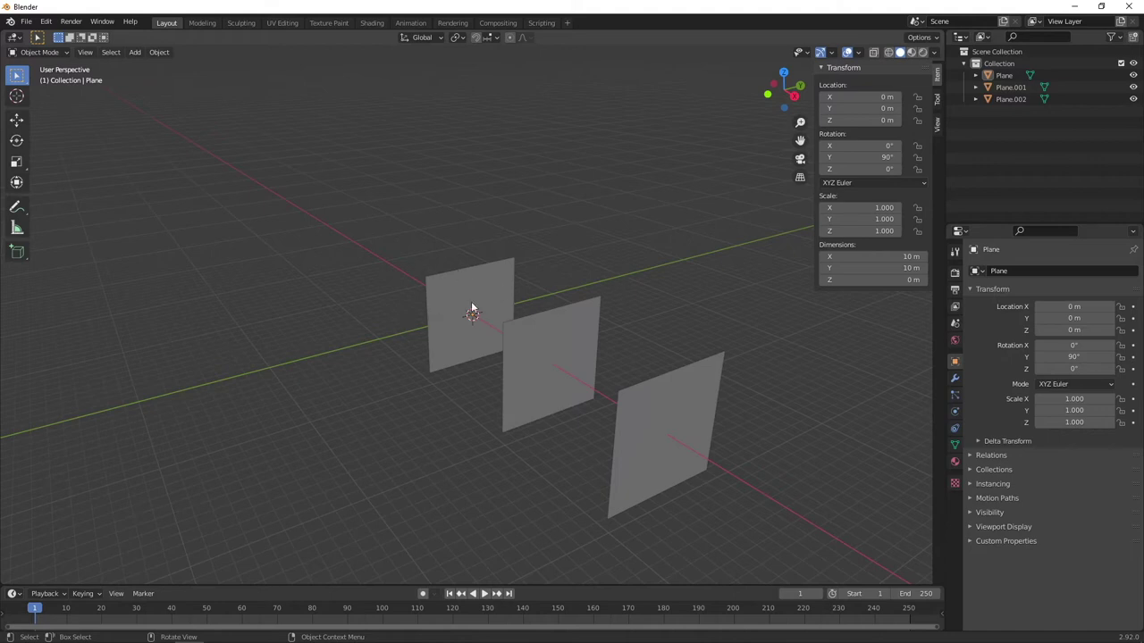
key("shift+a")
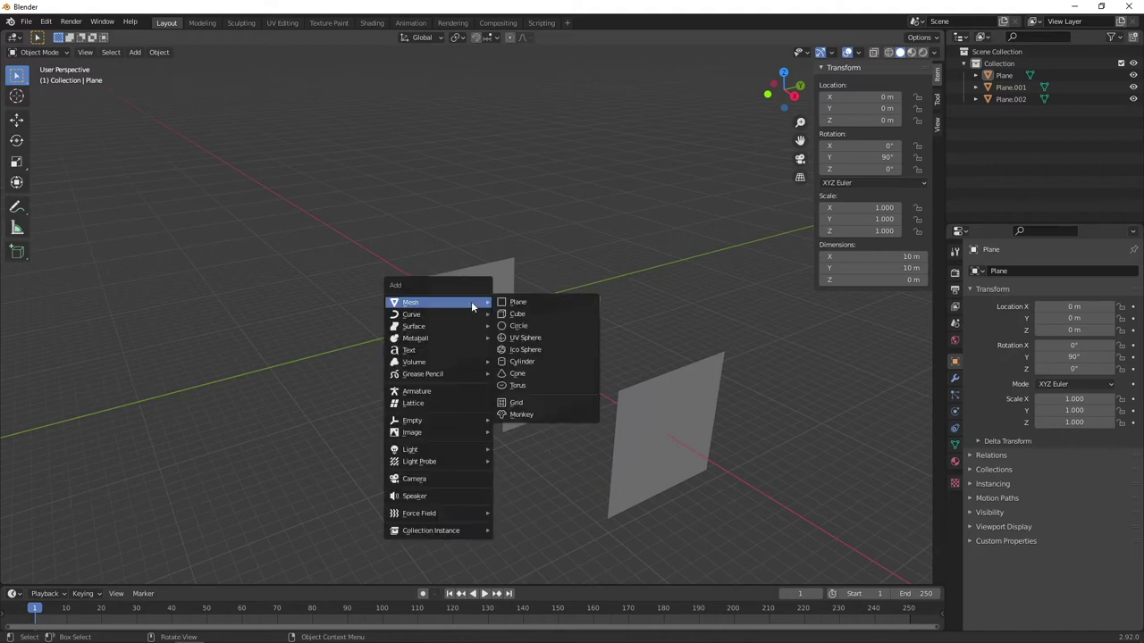
left_click(462, 350)
middle_click_drag(584, 322, 492, 347)
scroll(522, 336, "up", 5)
scroll(492, 348, "down", 5)
scroll(498, 324, "up", 3)
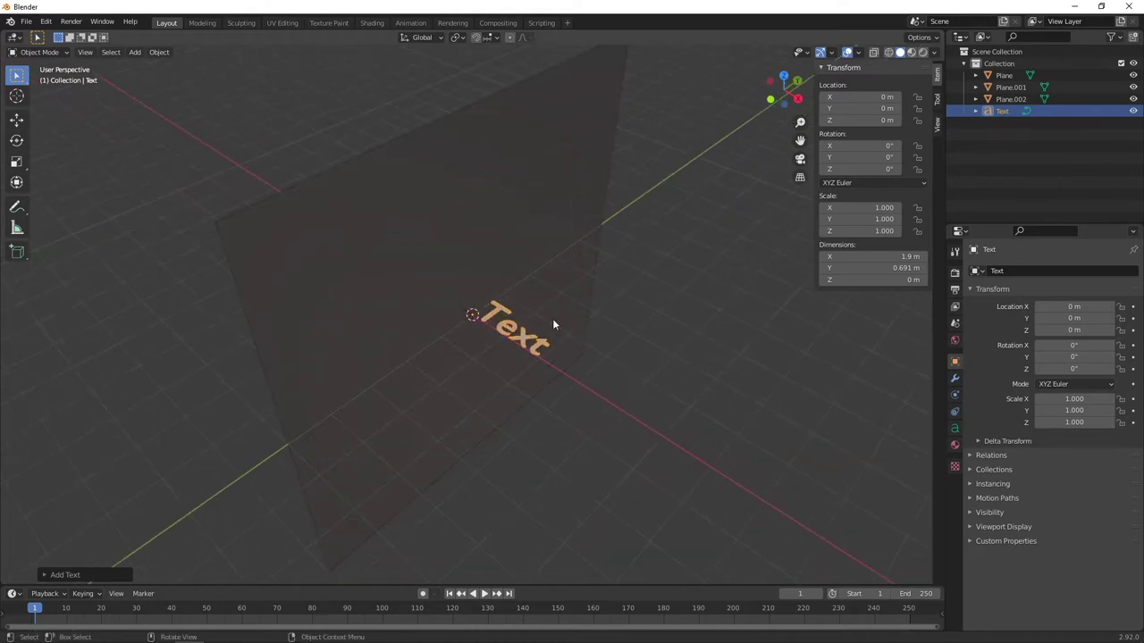
Rotate the text object 90° about the global X axis and 90° about the global Z axis.
key("r")
type("x")
type("90")
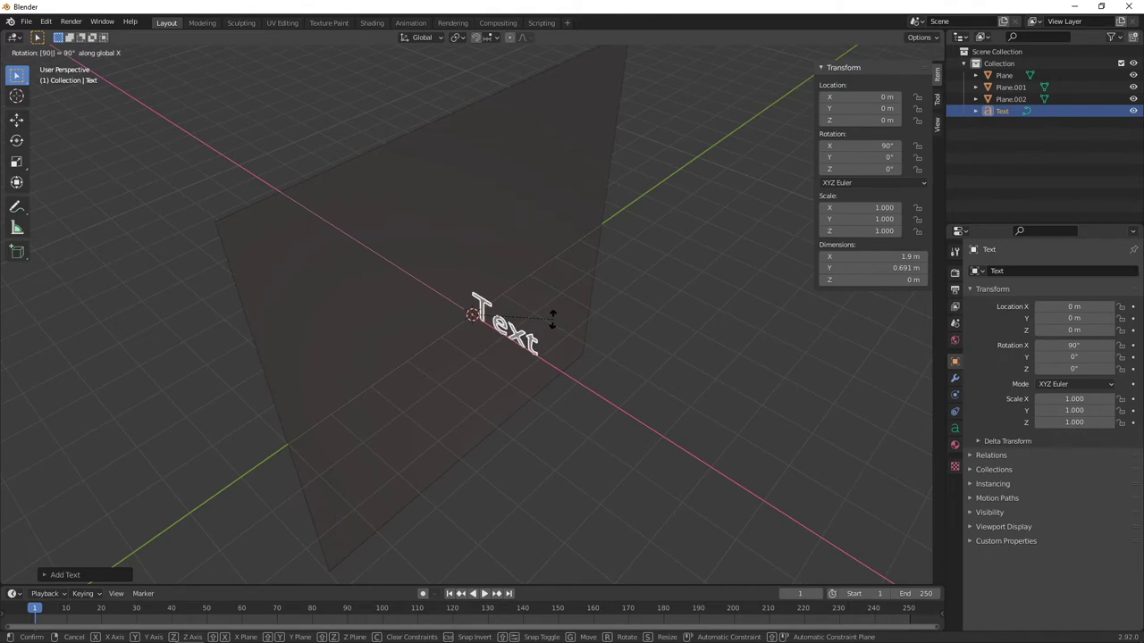
key("Return")
mouse_move(517, 352)
middle_mouse_down()
mouse_move(482, 284)
mouse_move(535, 350)
middle_mouse_up()
type("rz")
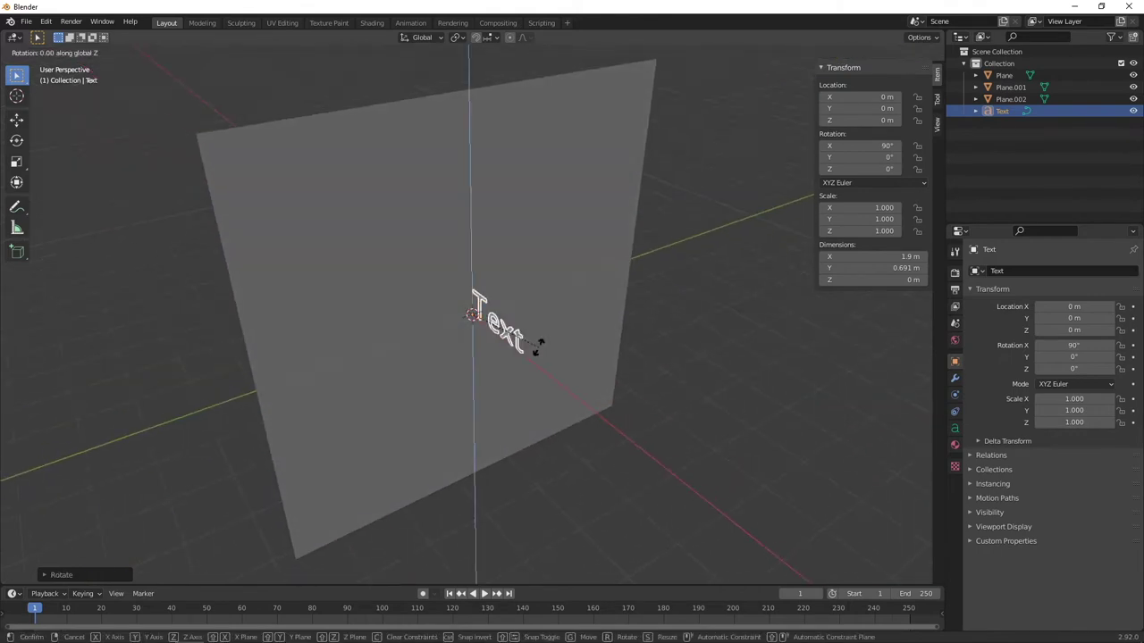
type("90")
key("Return")
Set the text's paragraph alignment to Center both horizontally and vertically.
scroll(607, 335, "up", 3)
scroll(555, 309, "down", 8)
scroll(490, 307, "up", 3)
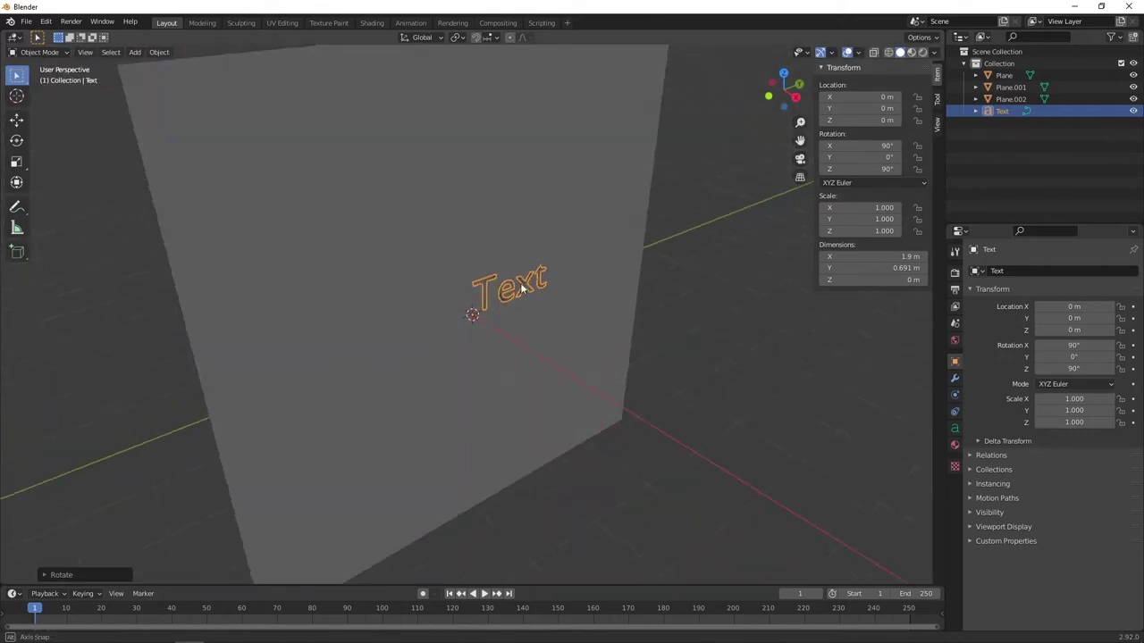
middle_click_drag(491, 306, 510, 286)
scroll(562, 304, "down", 2)
left_click(955, 429)
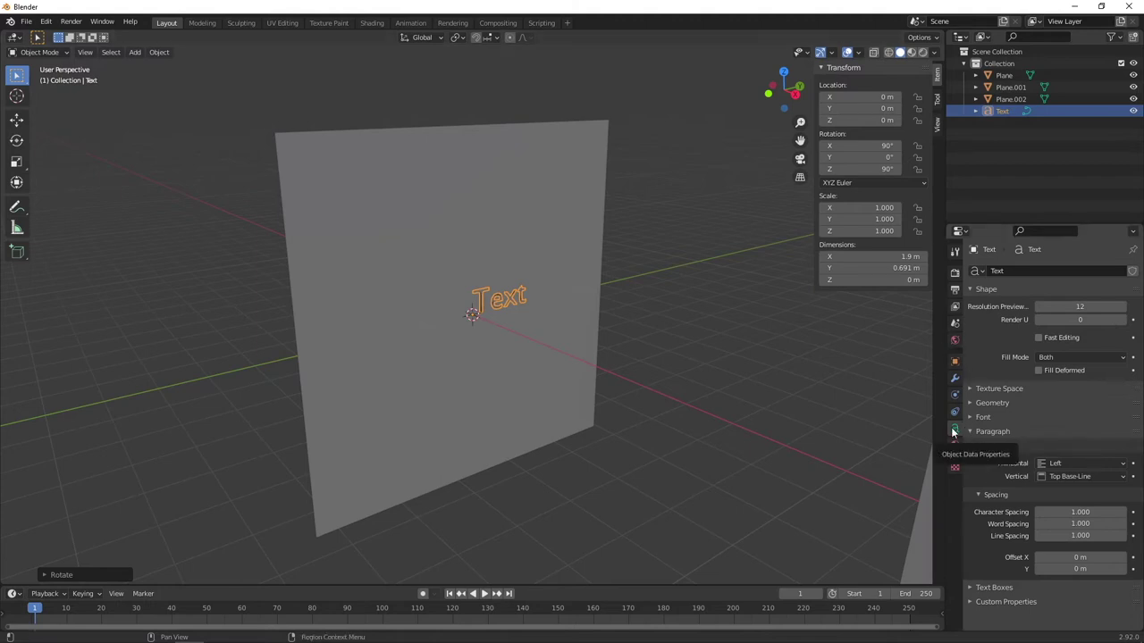
left_click(1061, 462)
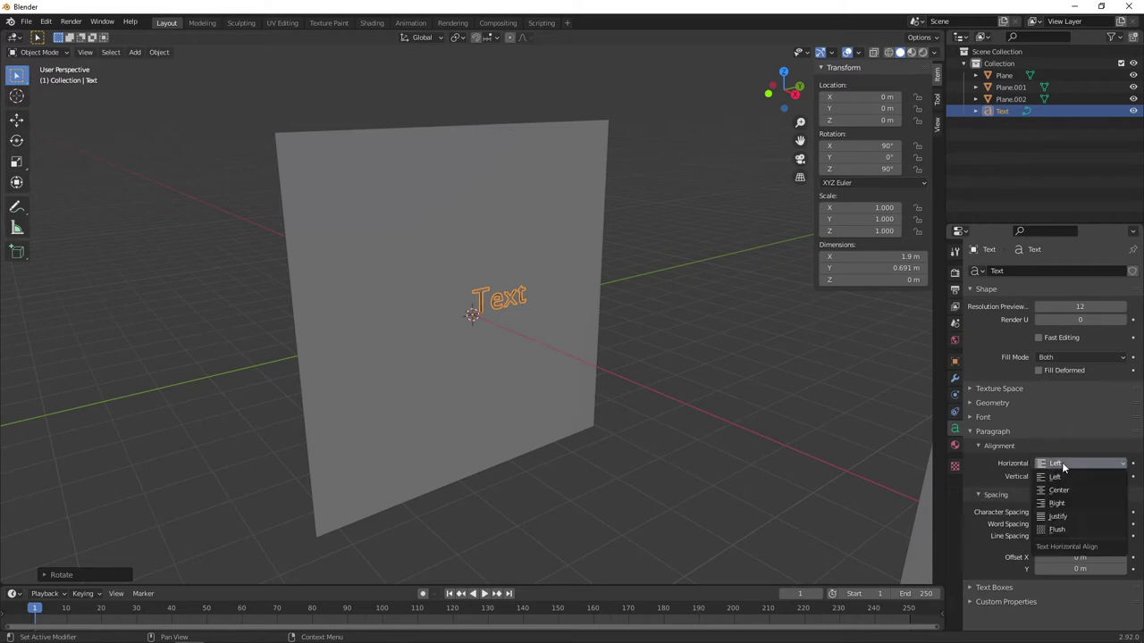
left_click(1058, 477)
left_click(1060, 477)
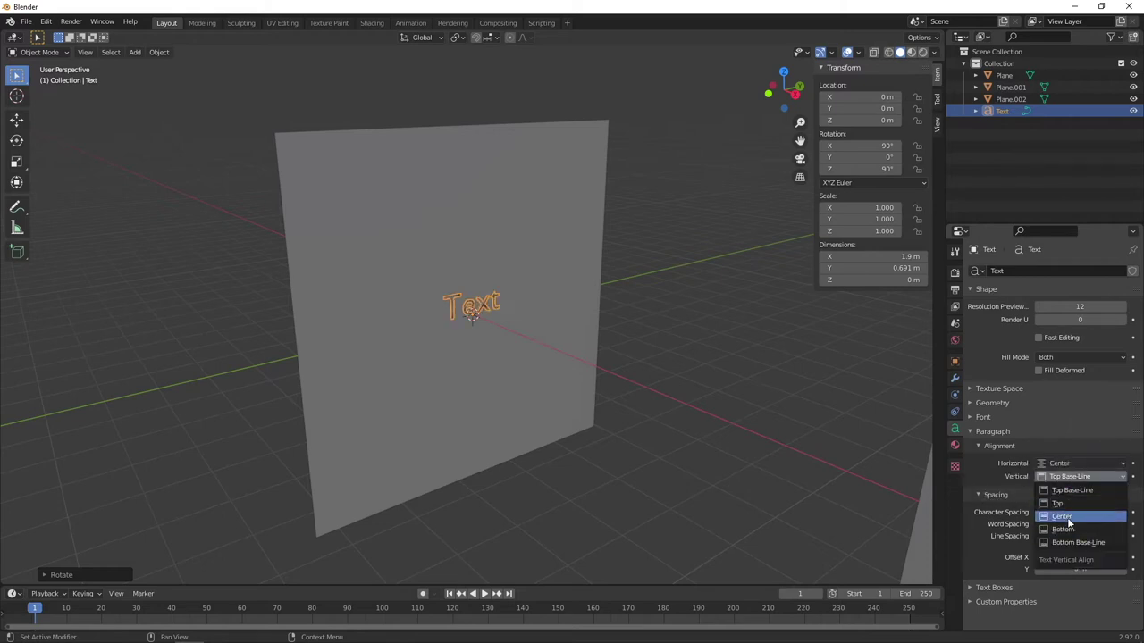
left_click(1069, 511)
Move the text along the X axis to about 12.1 m, close to the middle plane.
middle_click_drag(786, 268, 464, 284)
scroll(464, 284, "down", 3)
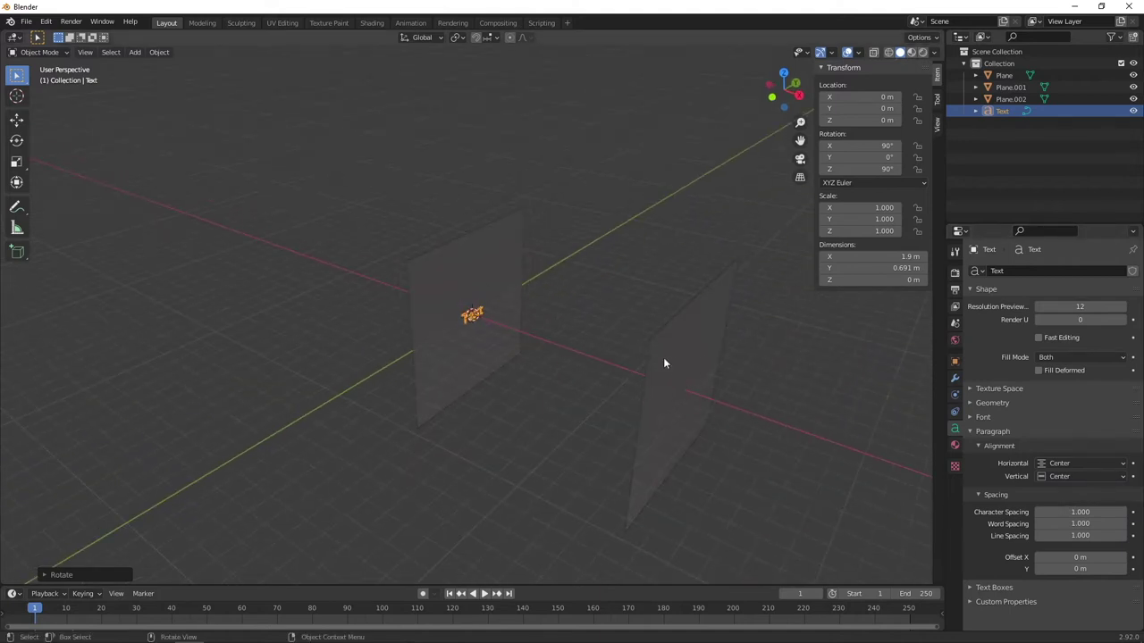
key("g")
key("x")
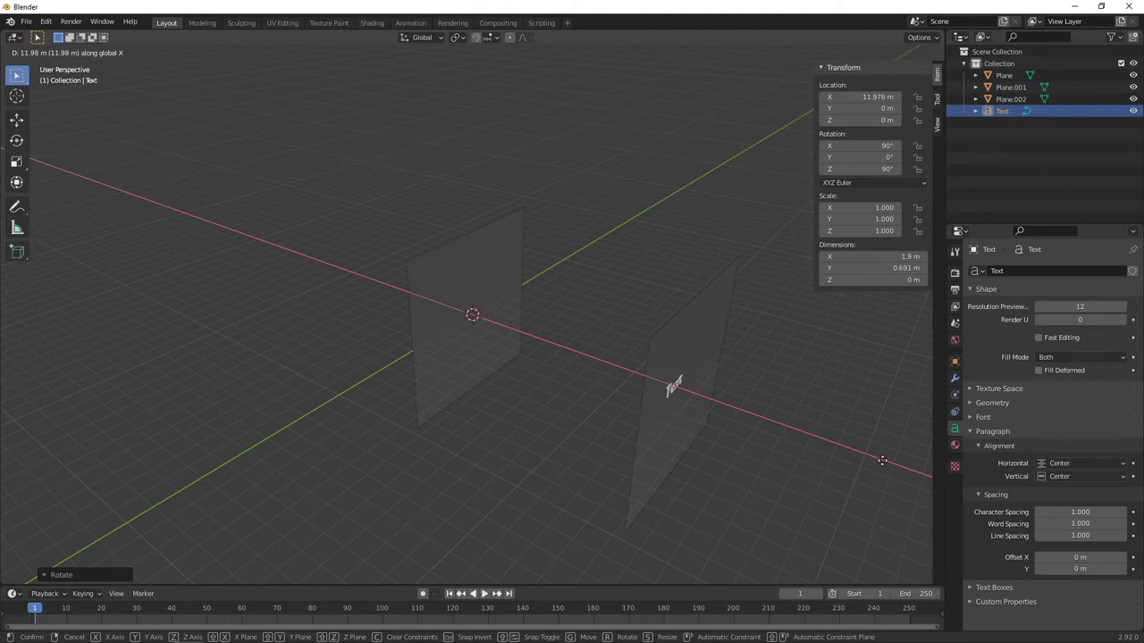
left_click(884, 460)
Show the text in the right orthographic view with wireframe shading, centred within the plane's outline.
key("KP_Decimal")
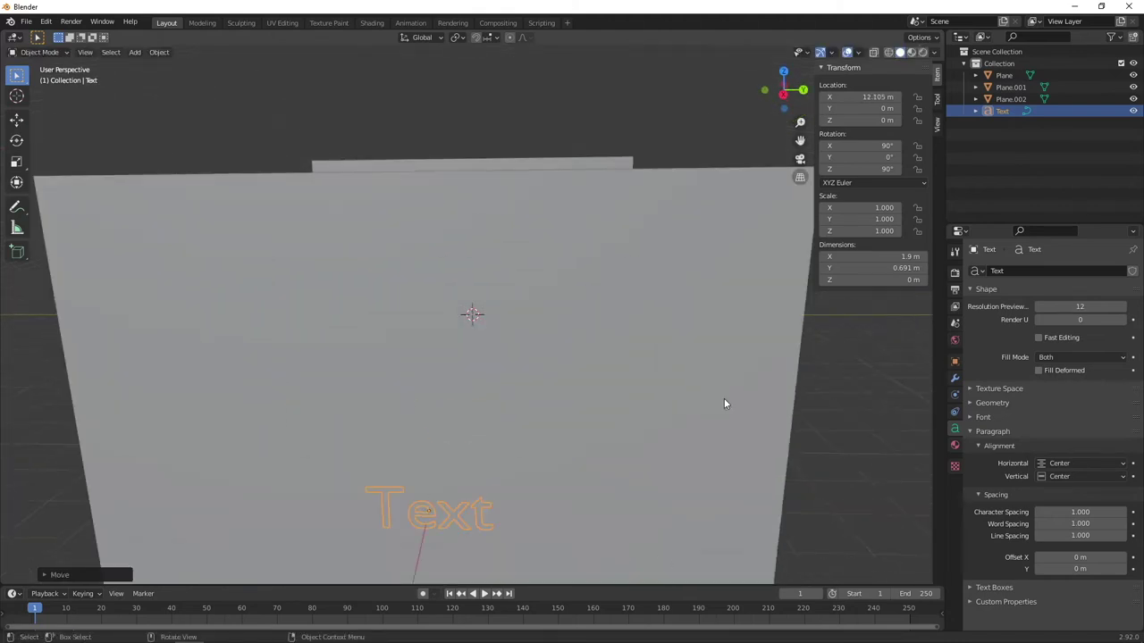
left_click(784, 87)
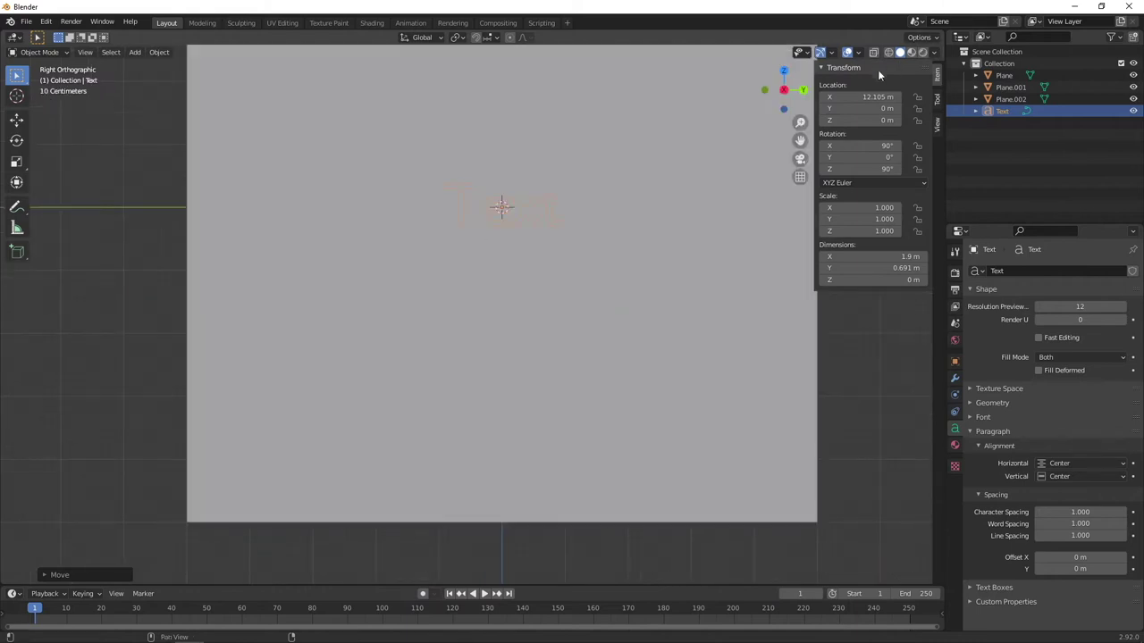
left_click(887, 52)
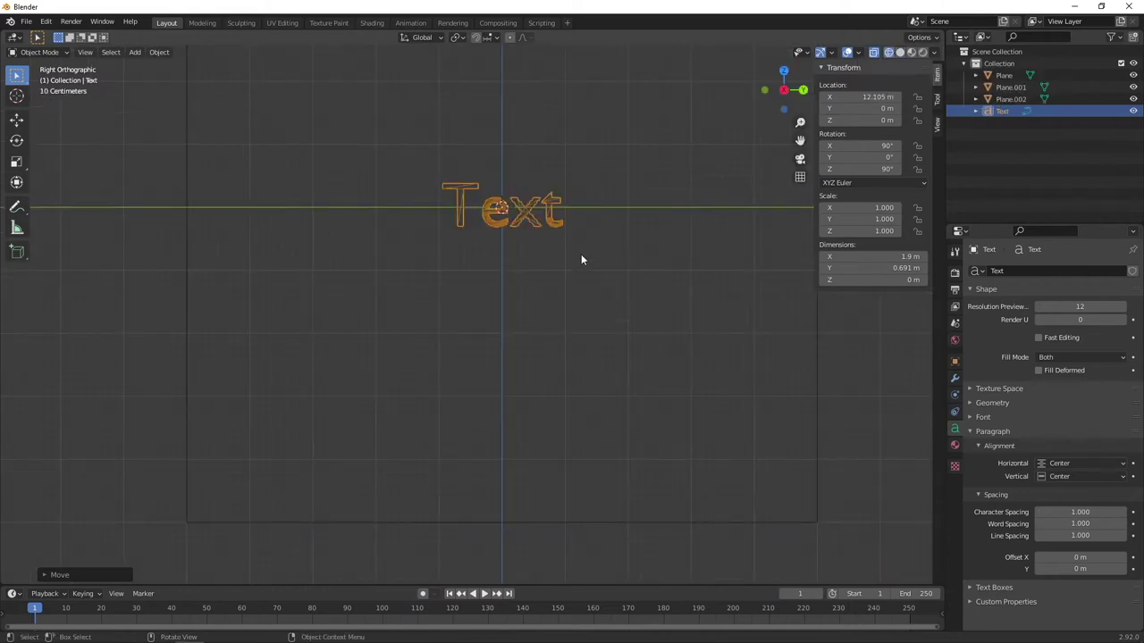
key("z")
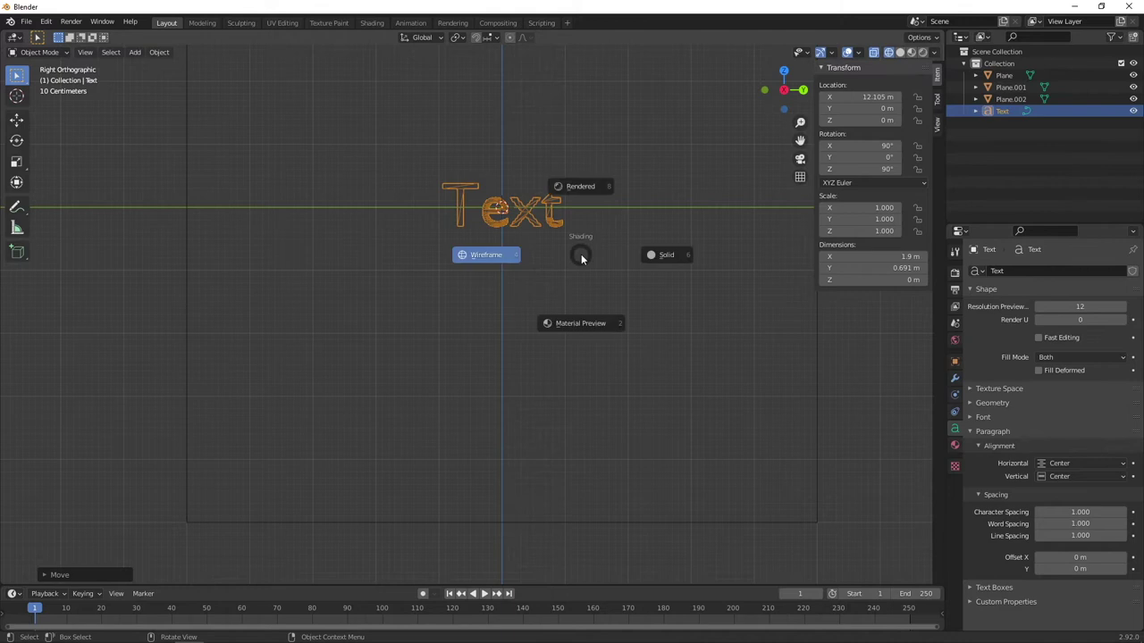
left_click(494, 257)
middle_click_drag(577, 184, 560, 266, "shift")
scroll(567, 278, "up", 3)
scroll(511, 306, "down", 4)
scroll(511, 306, "down", 2)
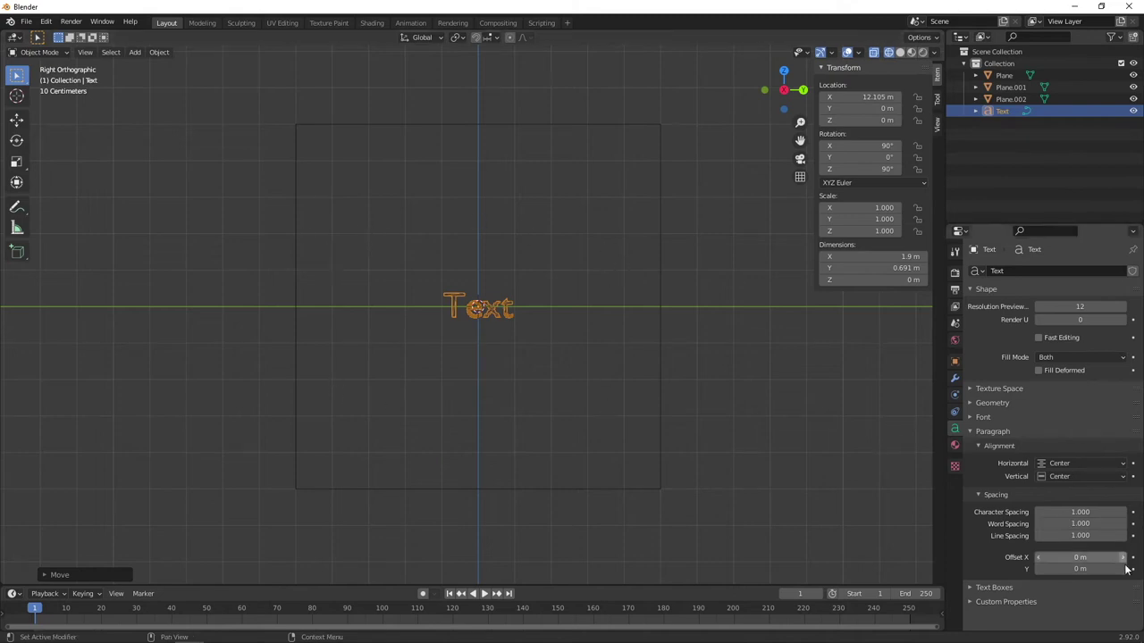
Expand the text's geometry and font settings and set the font size to 4.25.
left_click(983, 418)
left_click(983, 402)
scroll(1070, 481, "down", 4)
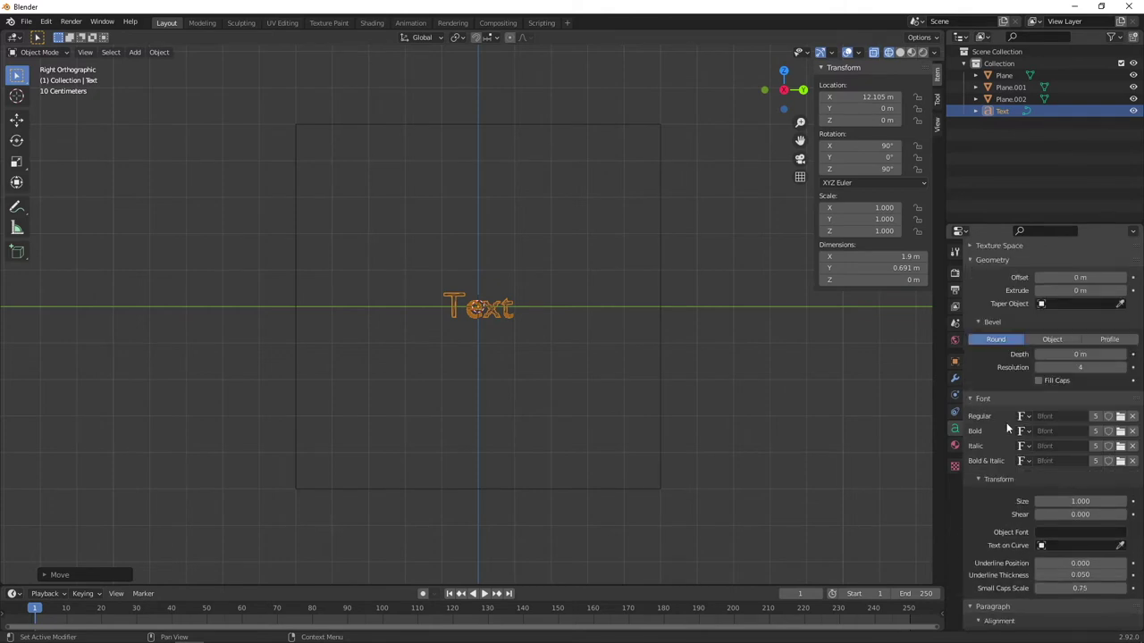
scroll(996, 444, "down", 2)
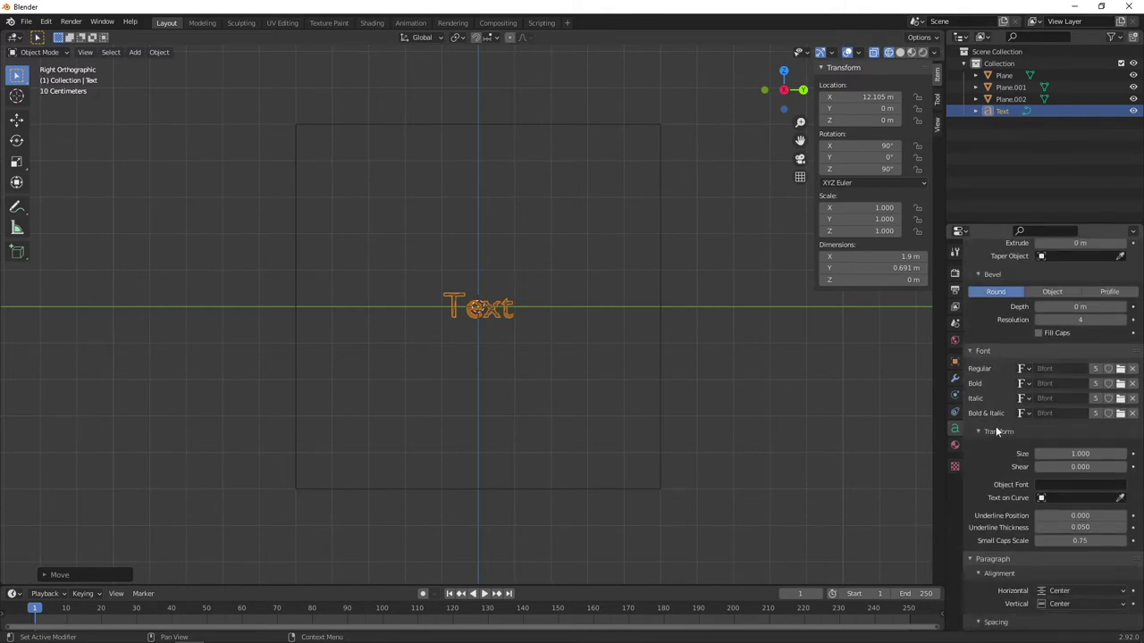
mouse_move(1080, 453)
left_mouse_down()
mouse_move(1142, 453)
mouse_move(1060, 455)
left_mouse_up()
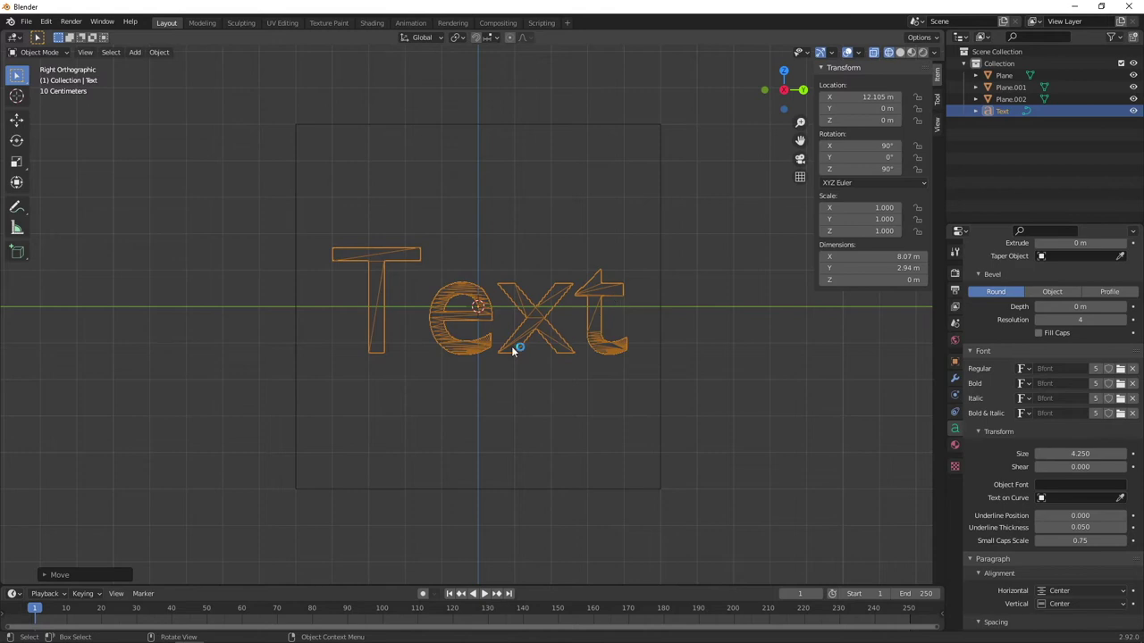
Replace the content of the text object with "Blender".
scroll(992, 420, "up", 5)
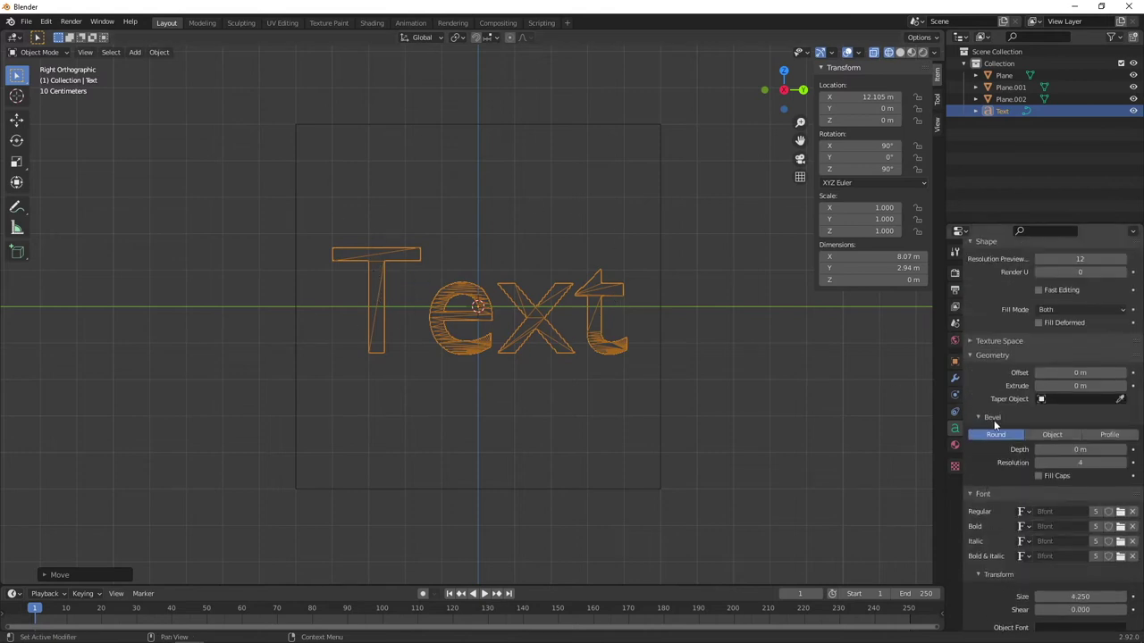
left_click(628, 282)
left_click(1005, 113)
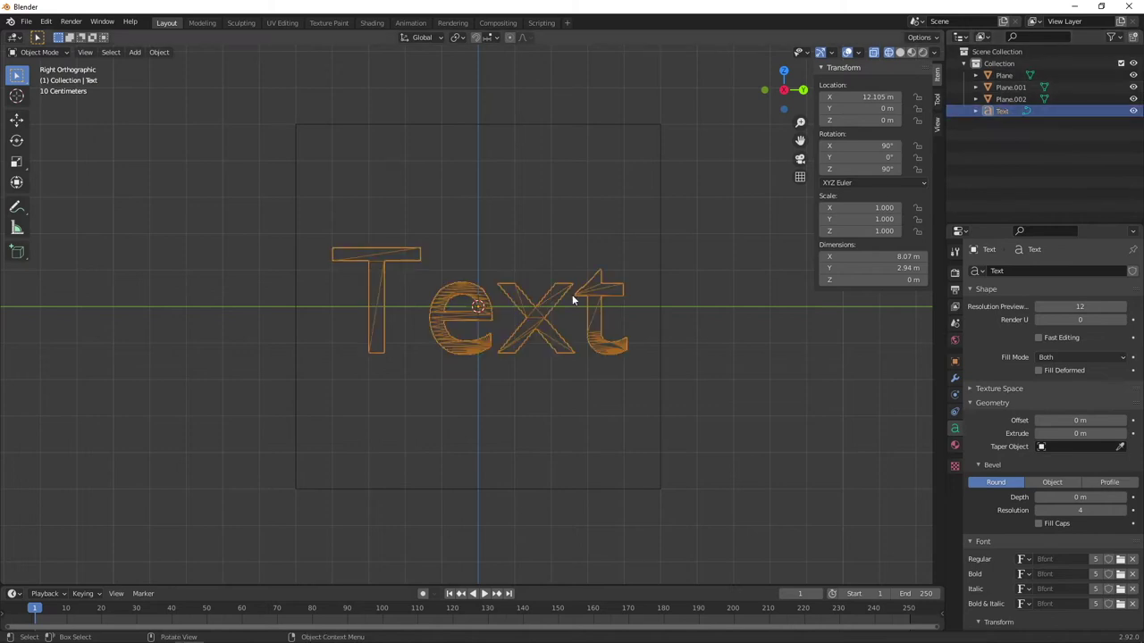
key("Tab")
key("BackSpace")
key("BackSpace")
key("BackSpace")
key("BackSpace")
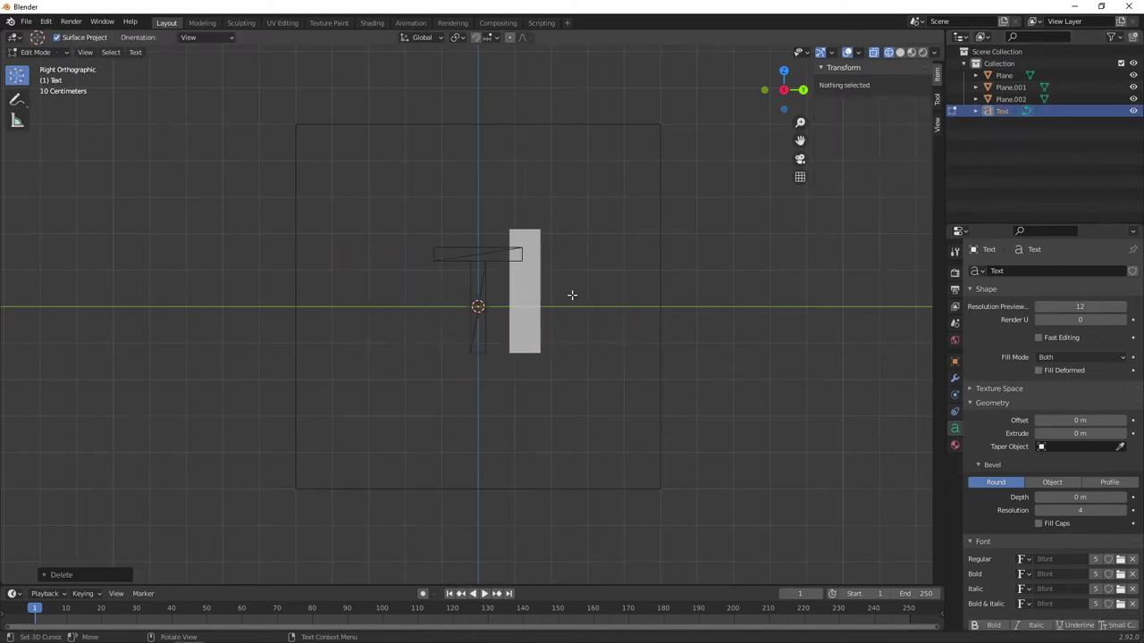
type("Blender")
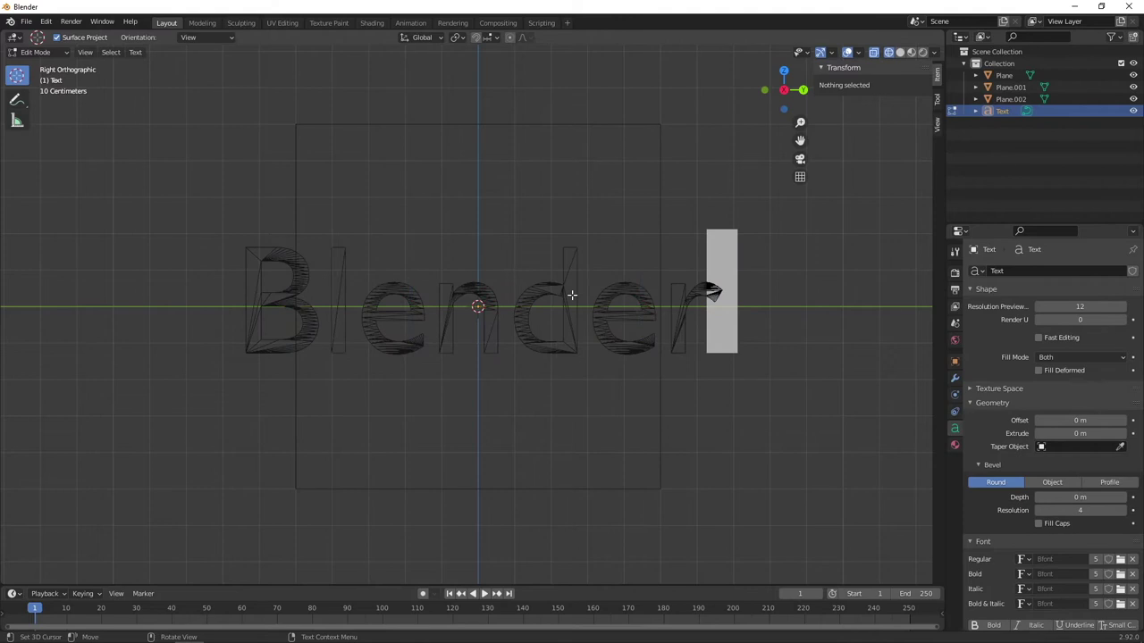
key("Tab")
Reduce the font size to about 2.8 so the word fits within the plane at about 8.6 m wide.
scroll(1096, 475, "down", 3)
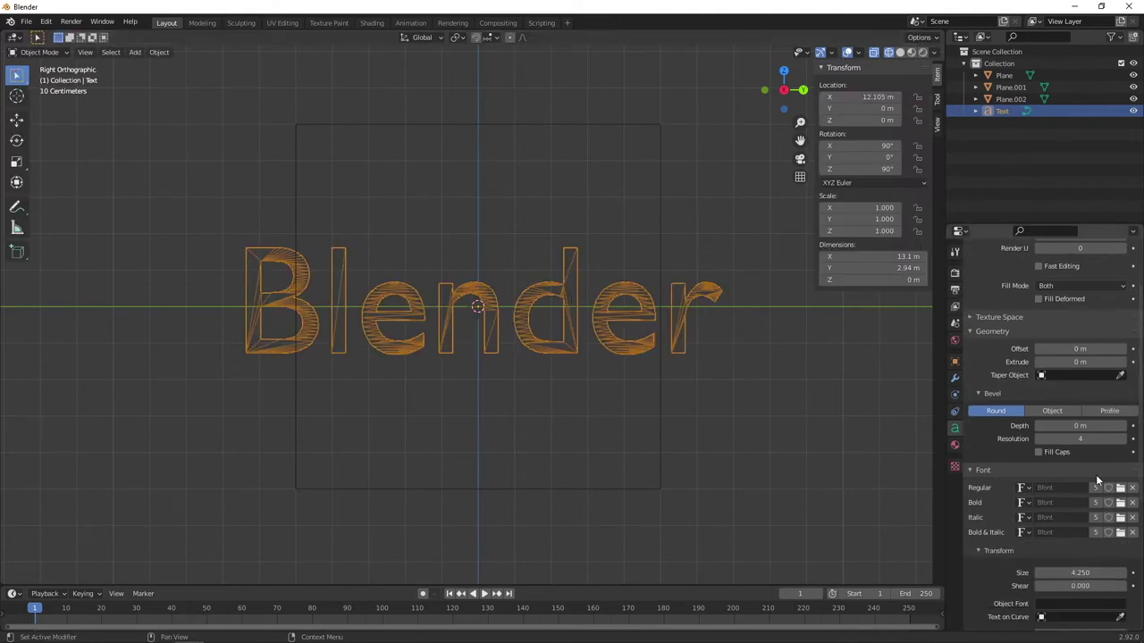
scroll(1076, 390, "down", 2)
left_click_drag(1081, 525, 1029, 524)
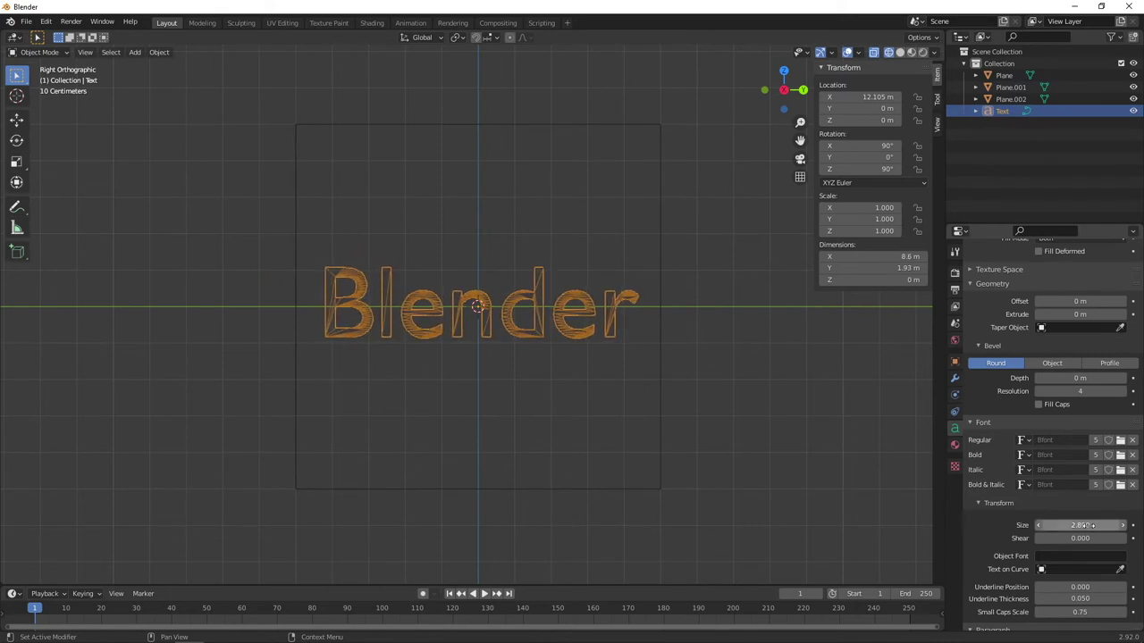
scroll(1033, 463, "up", 5)
In the front orthographic view, move the text along the X axis to about 12.48 m, onto the middle plane.
middle_click_drag(676, 326, 722, 216)
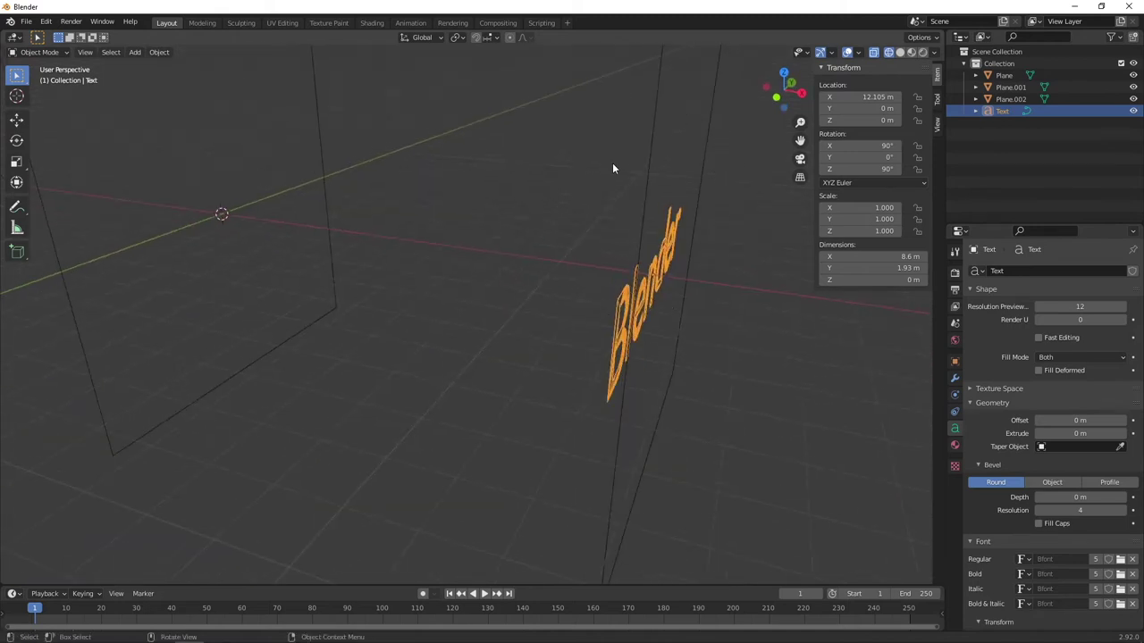
middle_click_drag(666, 251, 706, 272)
left_click(781, 93)
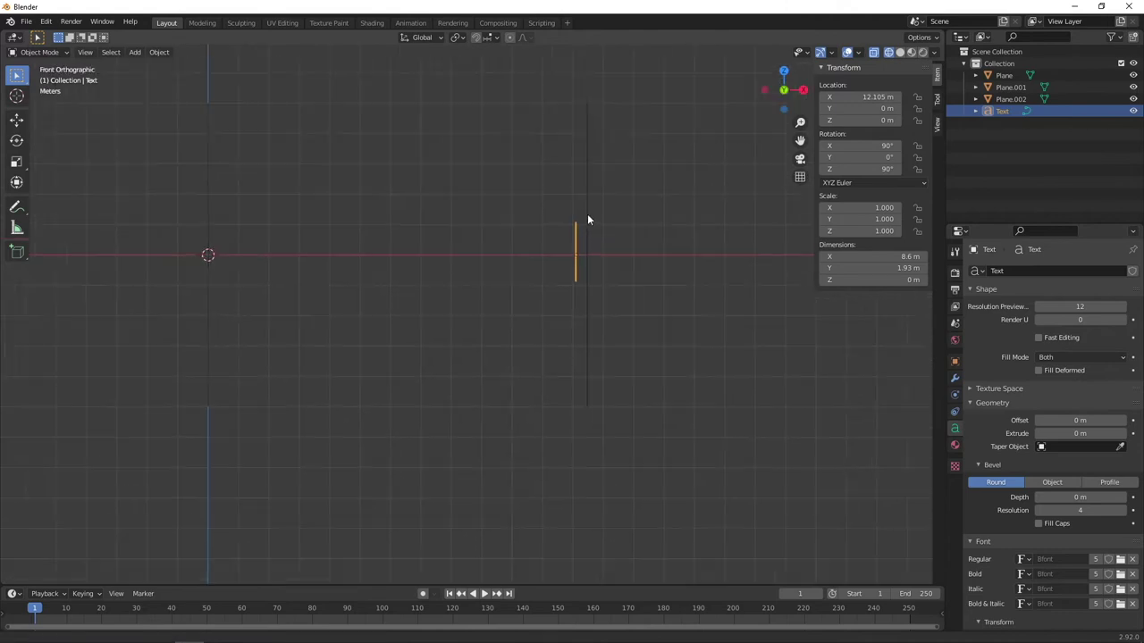
scroll(583, 264, "up", 3)
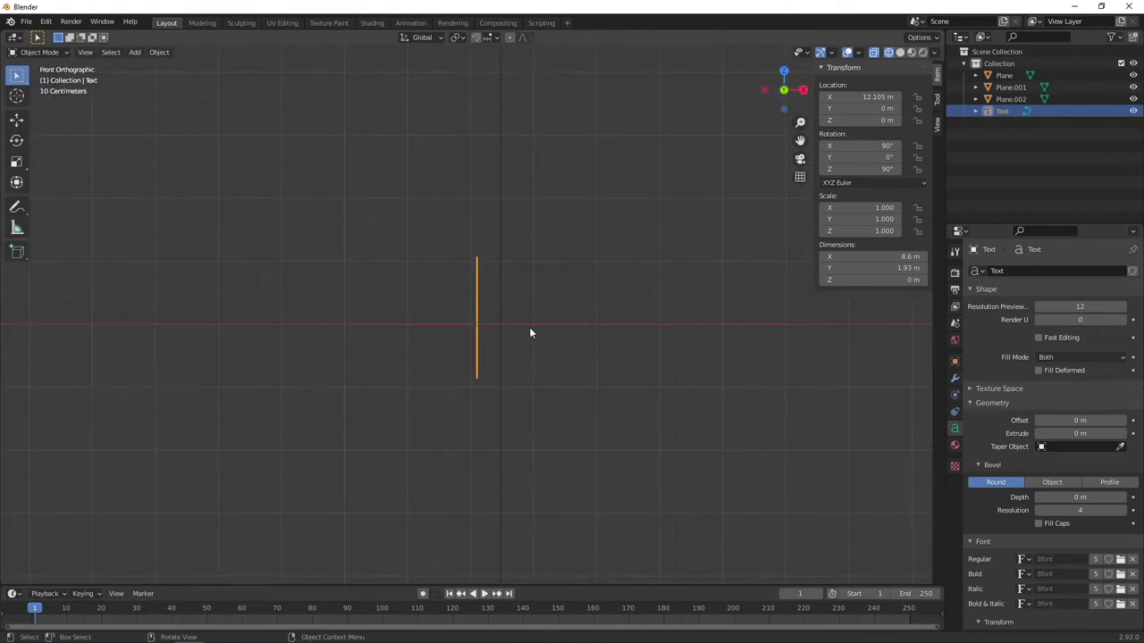
key("g")
key("x")
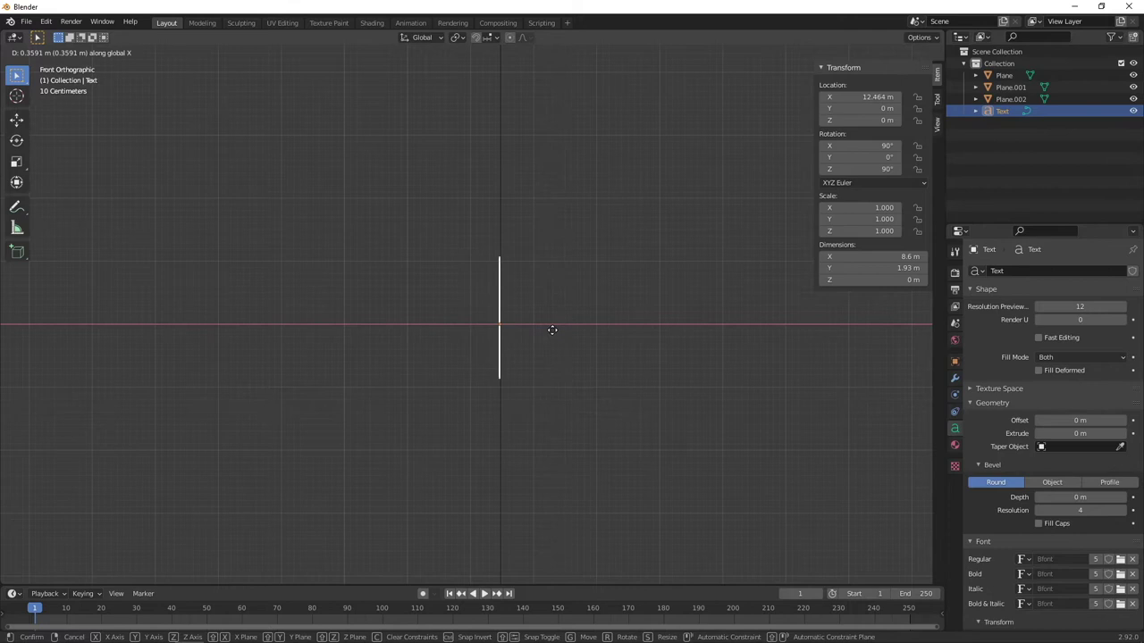
left_click(554, 329)
Extrude the text by 0.26 m and switch the viewport back to solid shading.
mouse_move(586, 315)
middle_mouse_down()
mouse_move(575, 317)
mouse_move(597, 316)
middle_mouse_up()
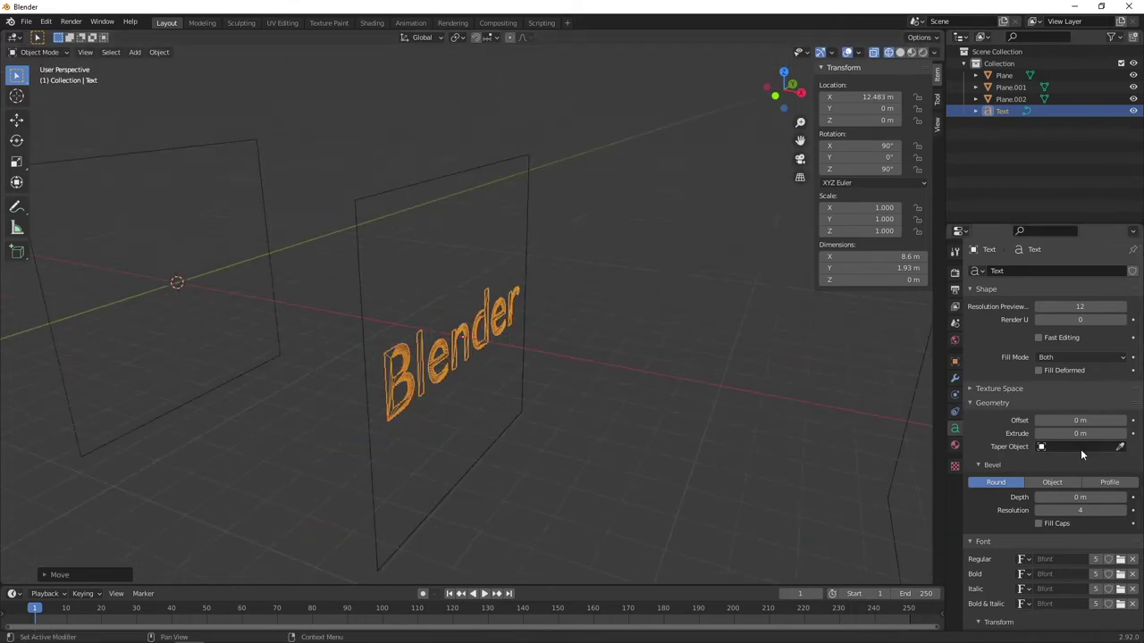
left_click_drag(1079, 434, 1124, 435)
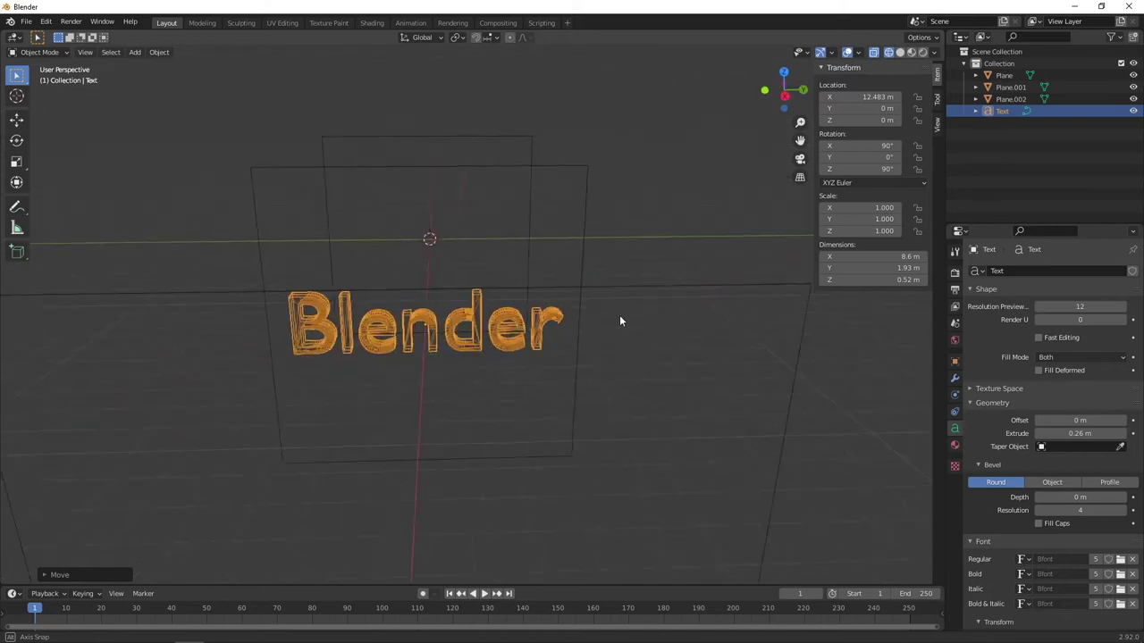
key("shift+z")
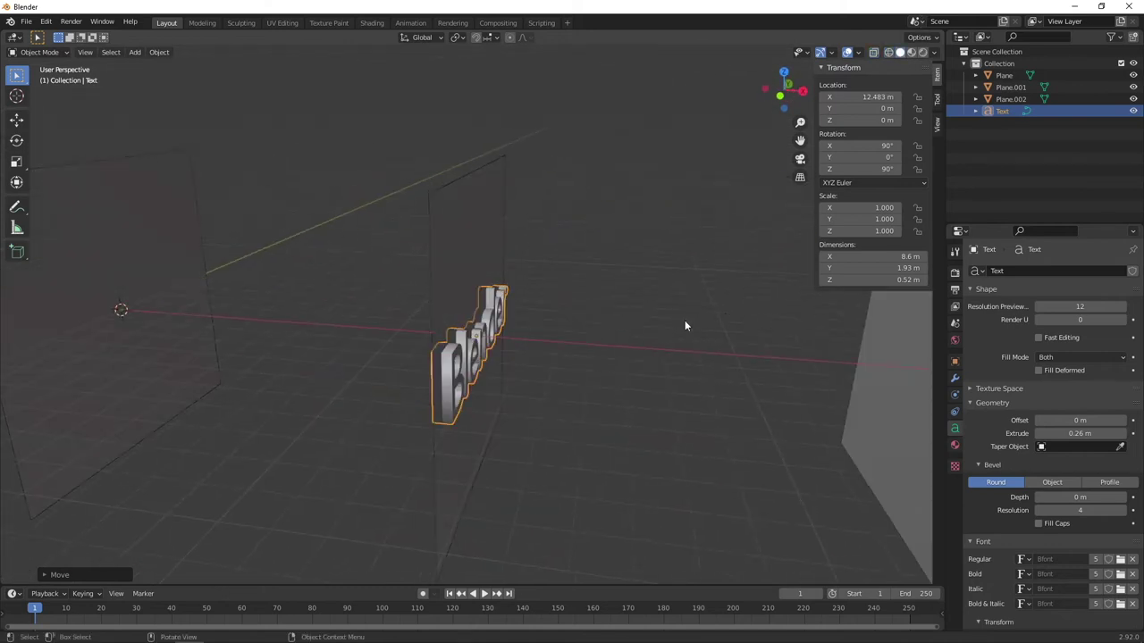
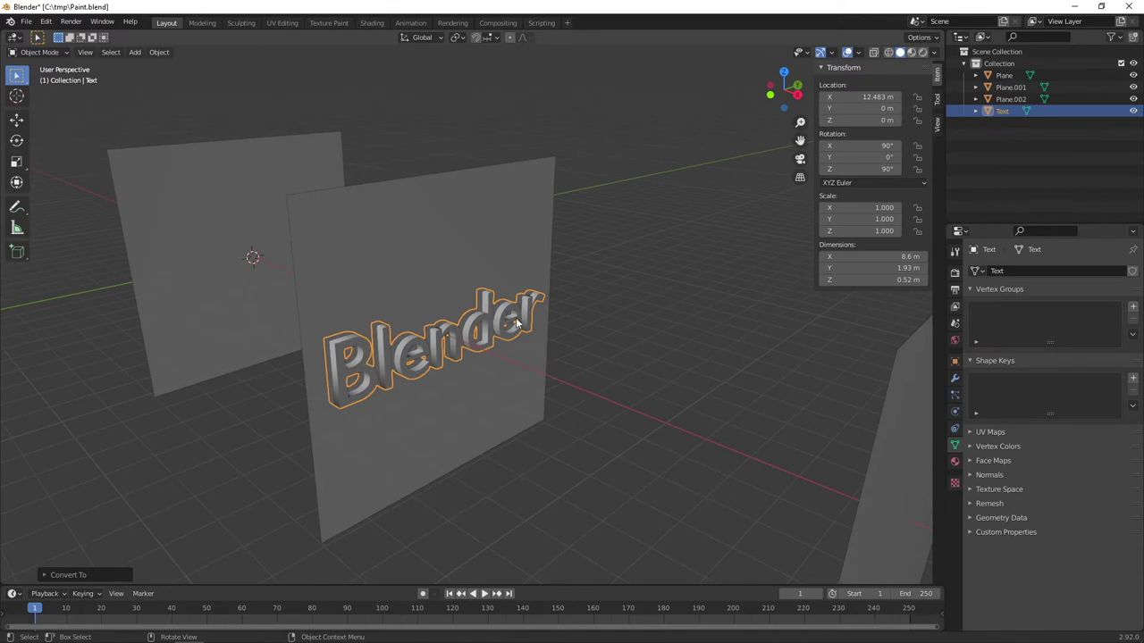
Apply the scale of the "Blender" text mesh.
middle_click_drag(516, 322, 495, 318)
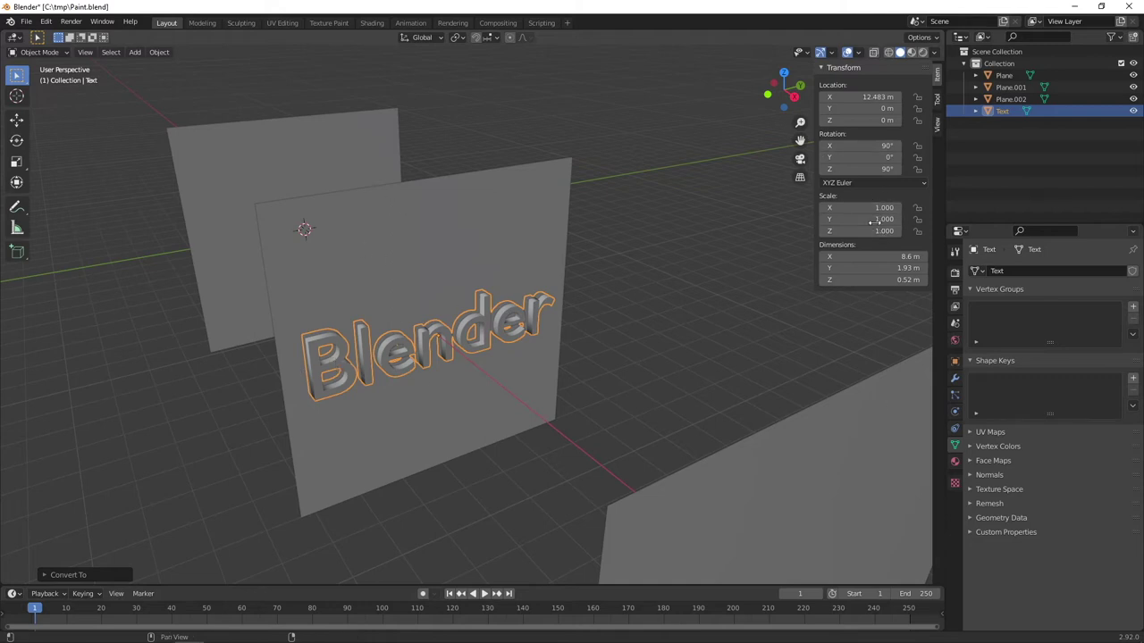
key("ctrl+a")
left_click(508, 319)
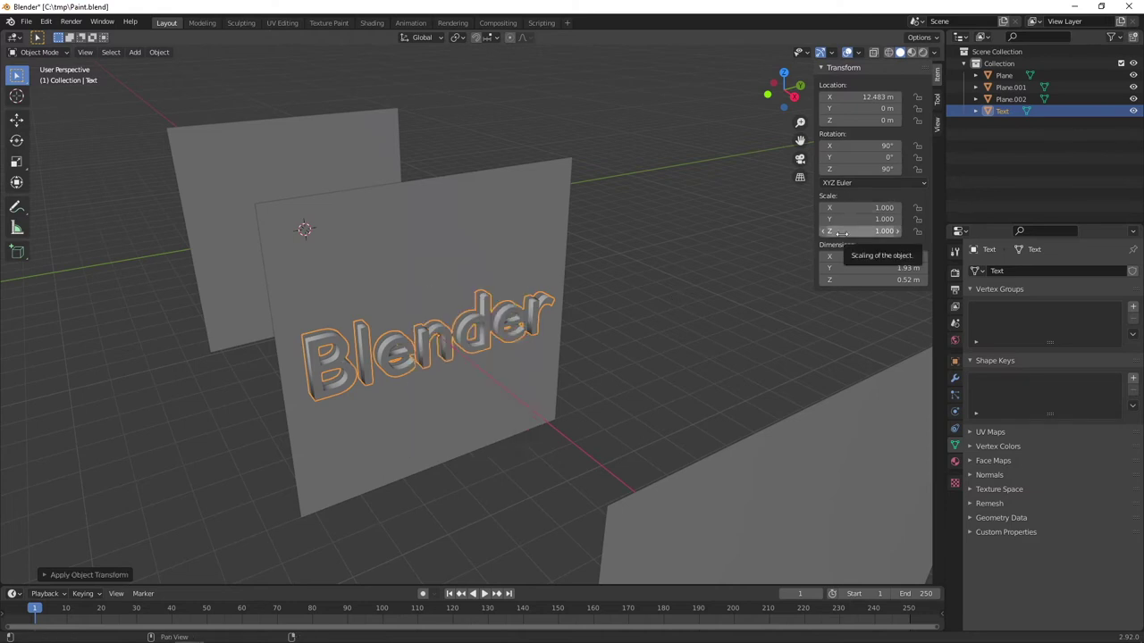
Add a Boolean modifier to the middle plane, set to Difference with the Text object and the Fast solver.
left_click(515, 214)
middle_click_drag(510, 209, 526, 204)
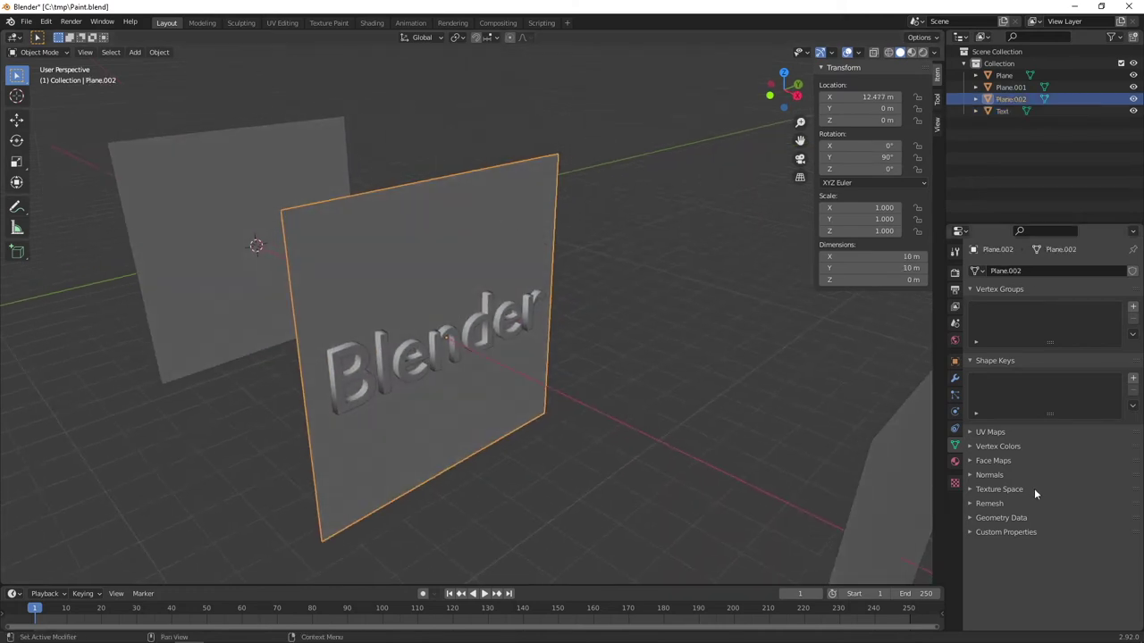
left_click(955, 380)
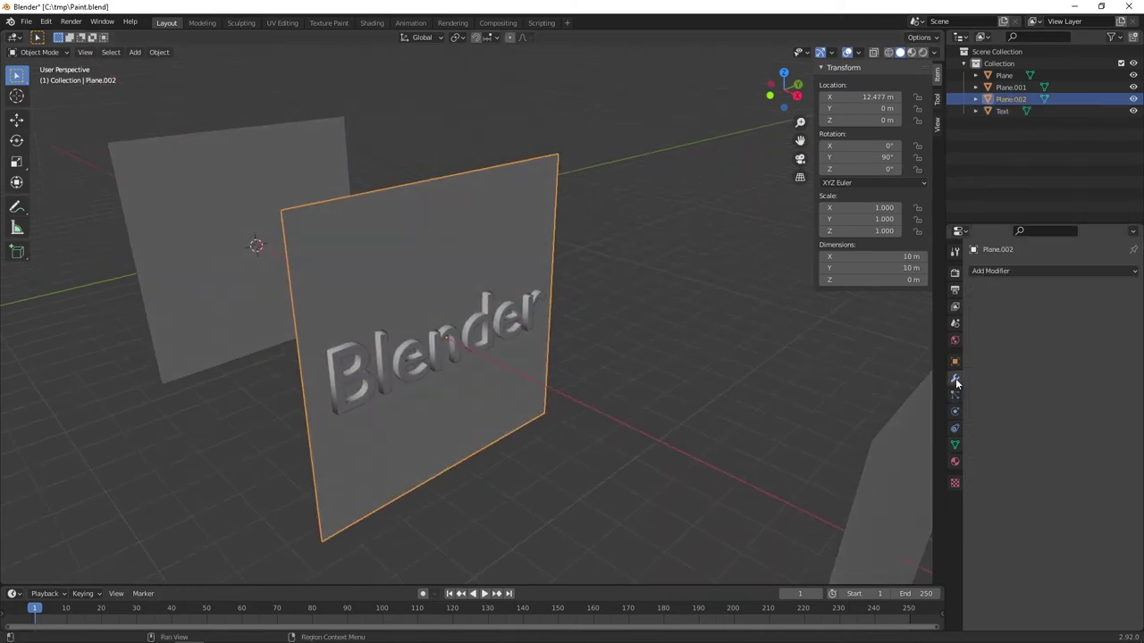
left_click(1004, 269)
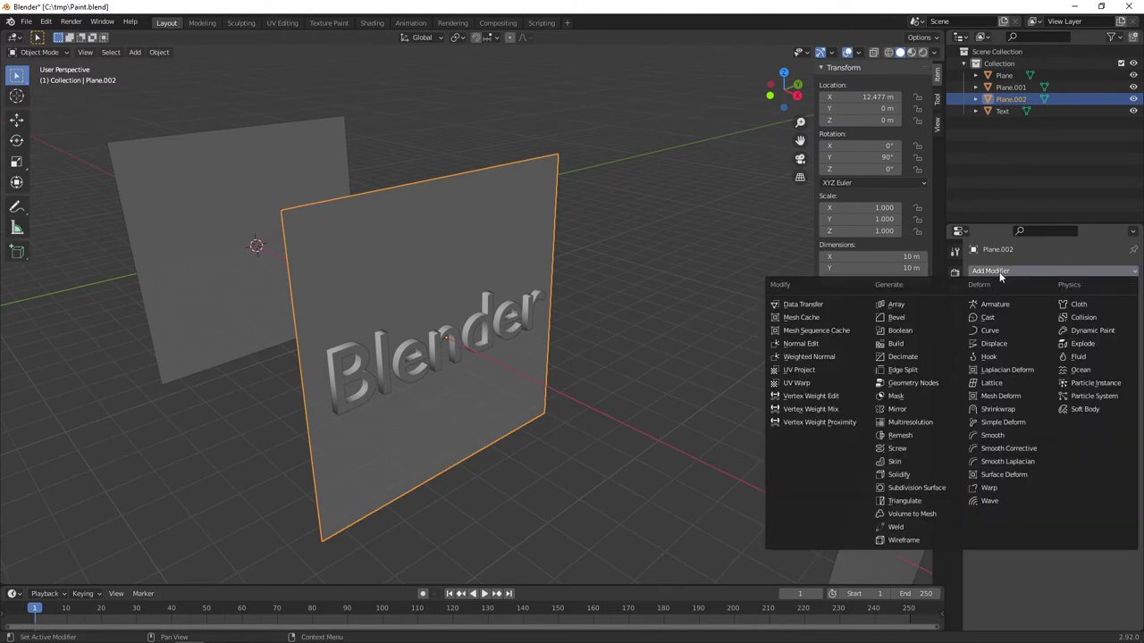
left_click(929, 328)
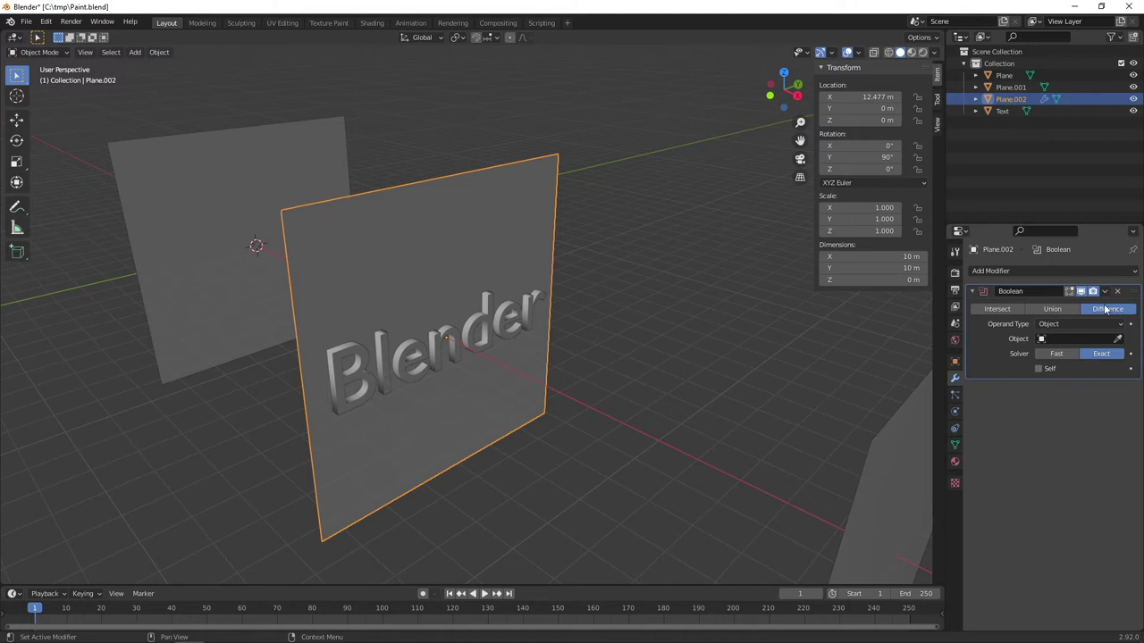
left_click(1072, 337)
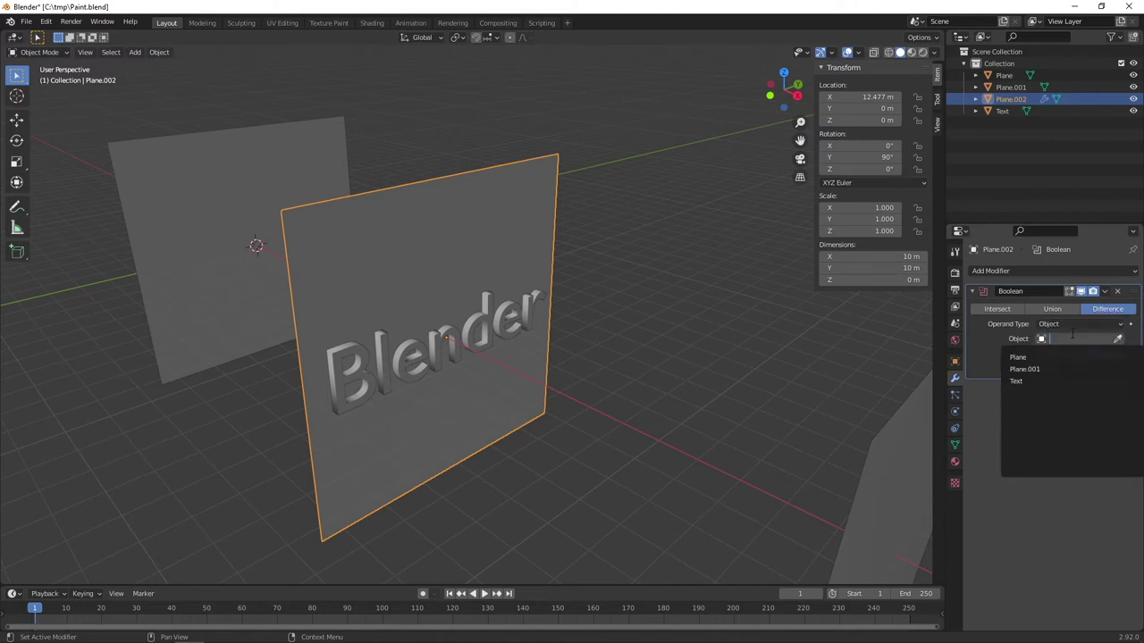
left_click(1055, 379)
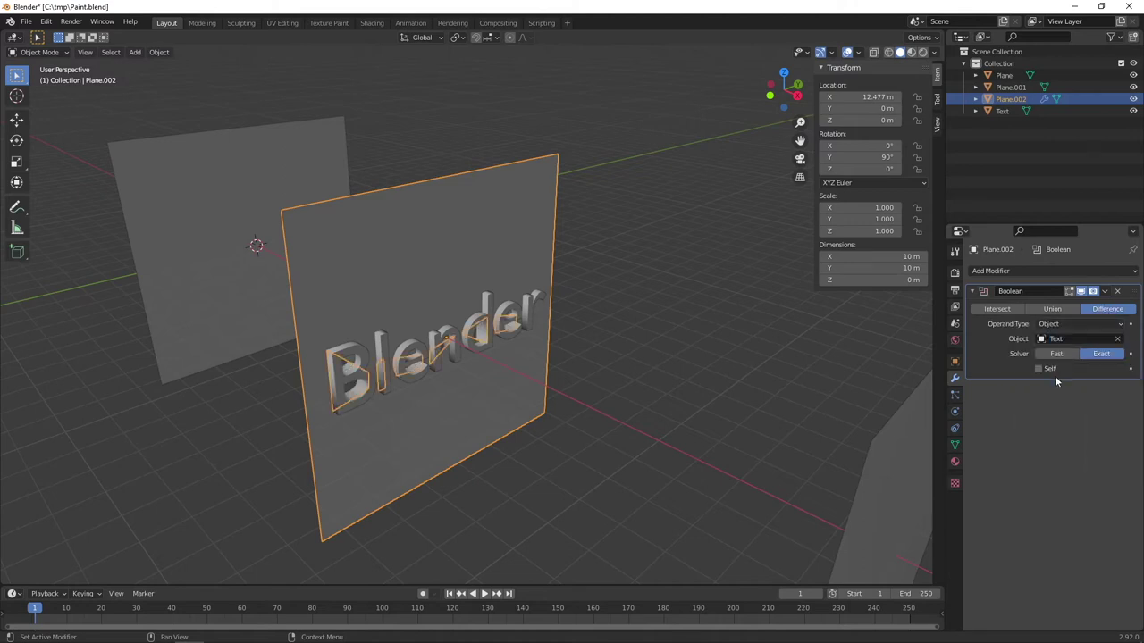
left_click(1057, 354)
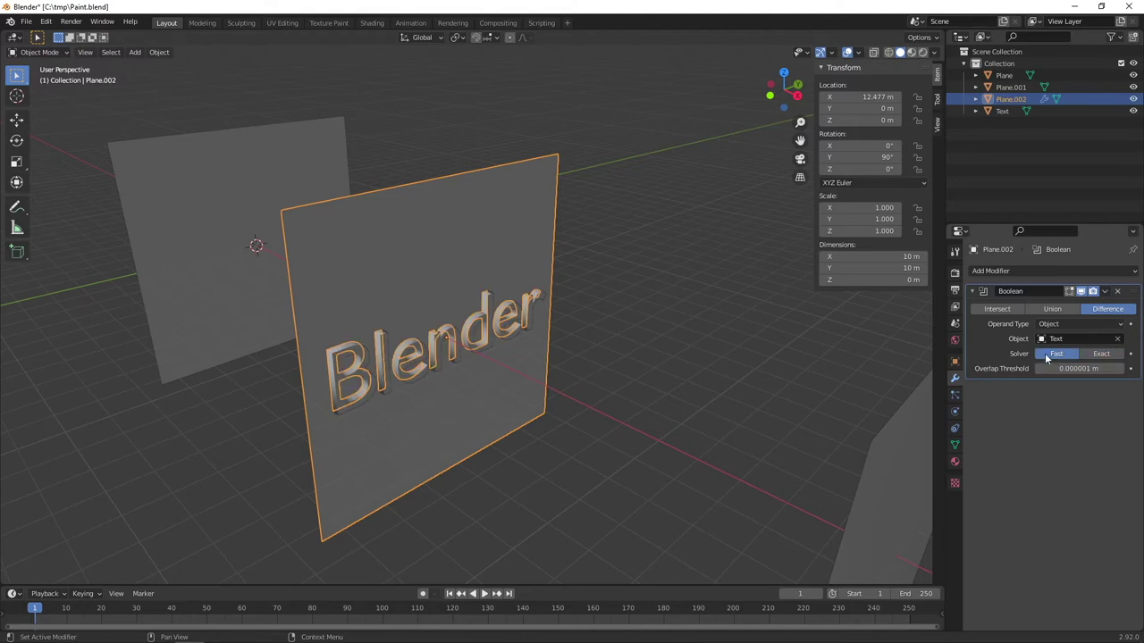
Inspect the letter cut-outs up close and apply the Boolean modifier on the middle plane.
scroll(602, 346, "up", 5)
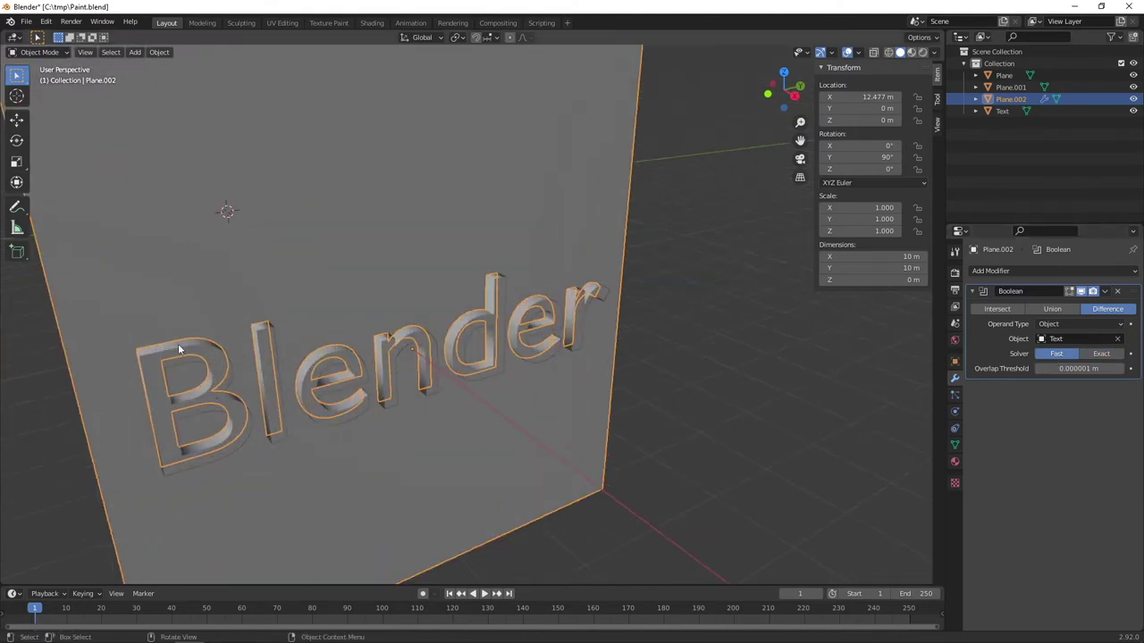
middle_click_drag(514, 362, 497, 344)
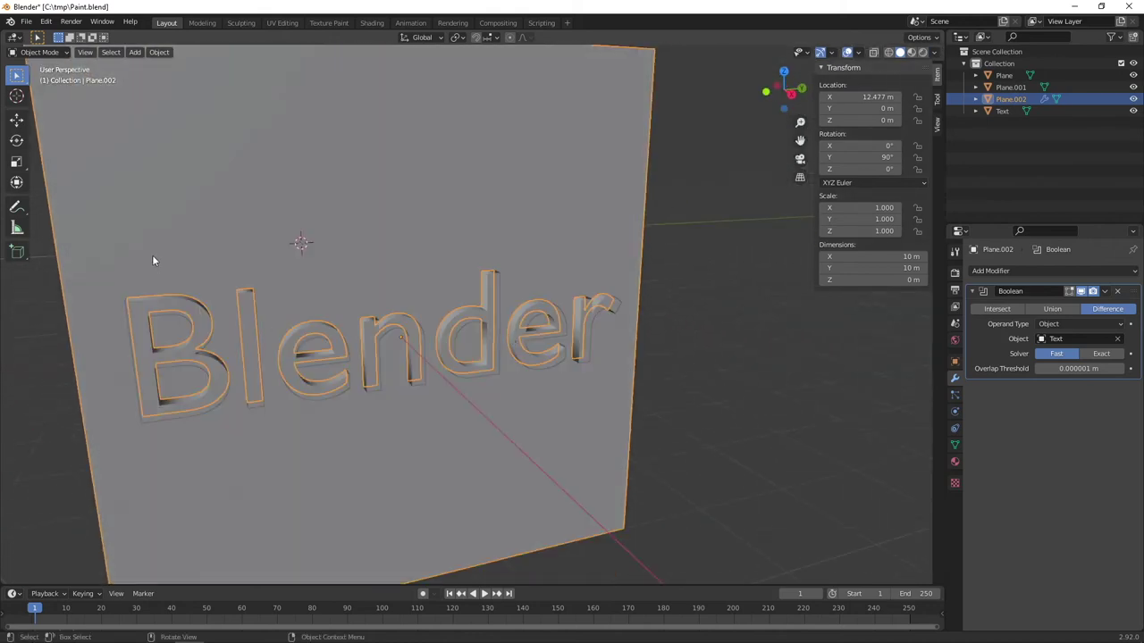
middle_click_drag(356, 302, 438, 391)
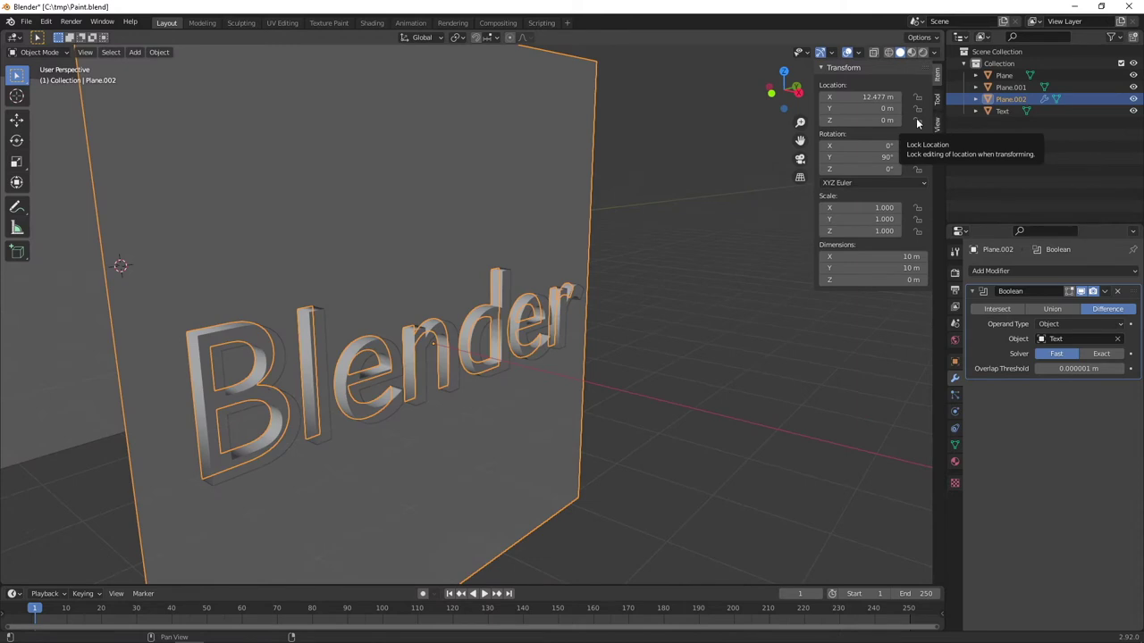
scroll(654, 290, "down", 3)
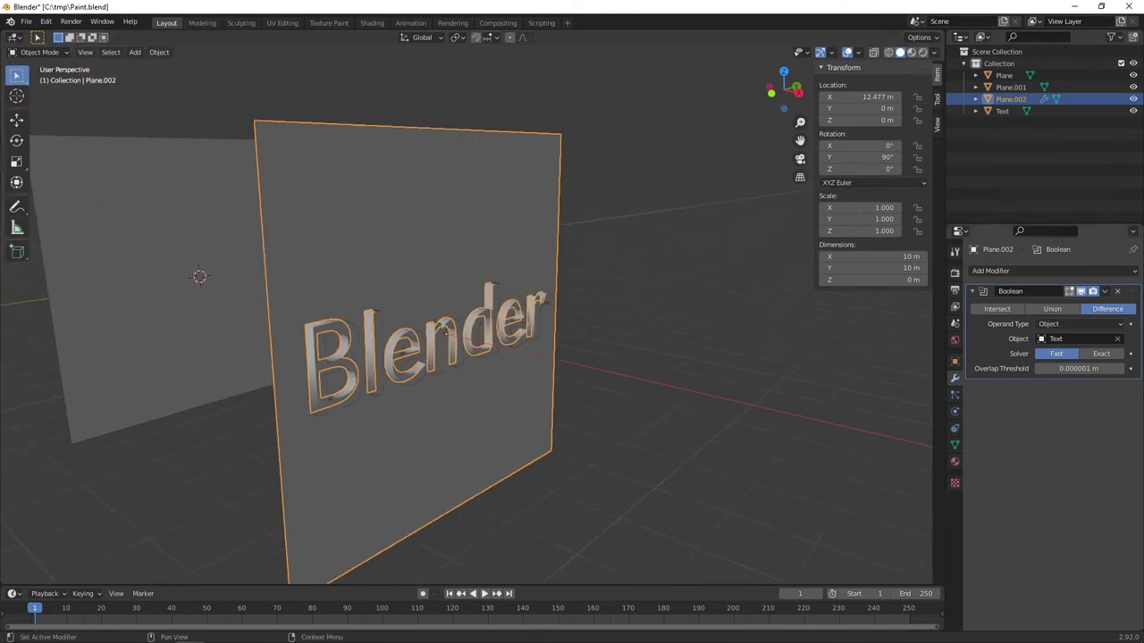
left_click(1106, 291)
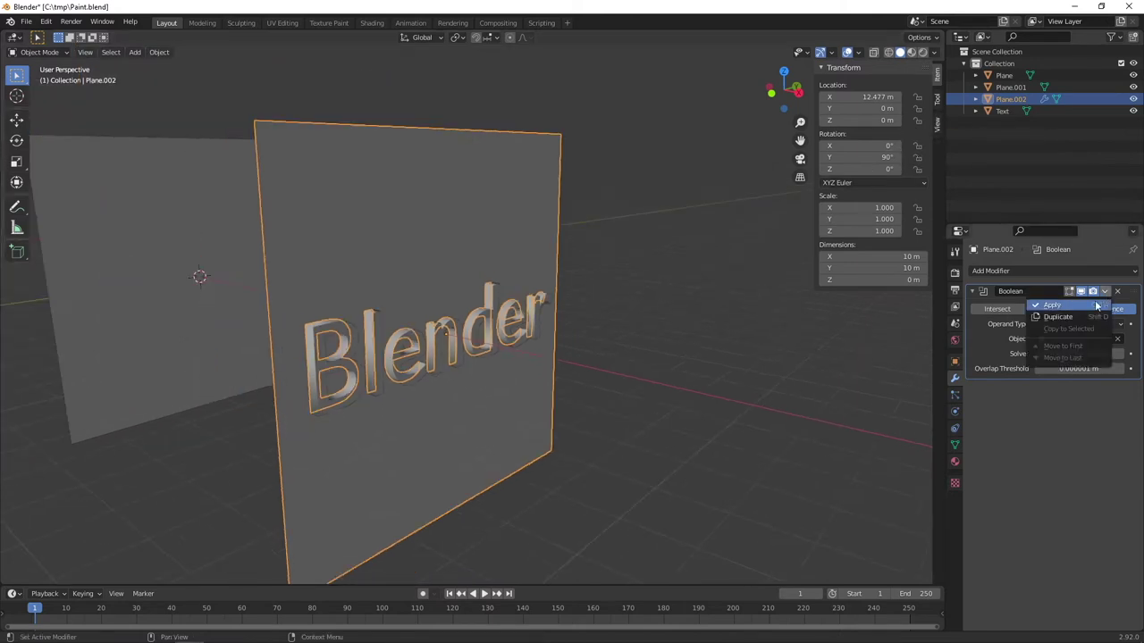
left_click(1063, 305)
Hide the "Blender" text mesh in the viewport and check the letter holes in the middle plane.
left_click(1001, 111)
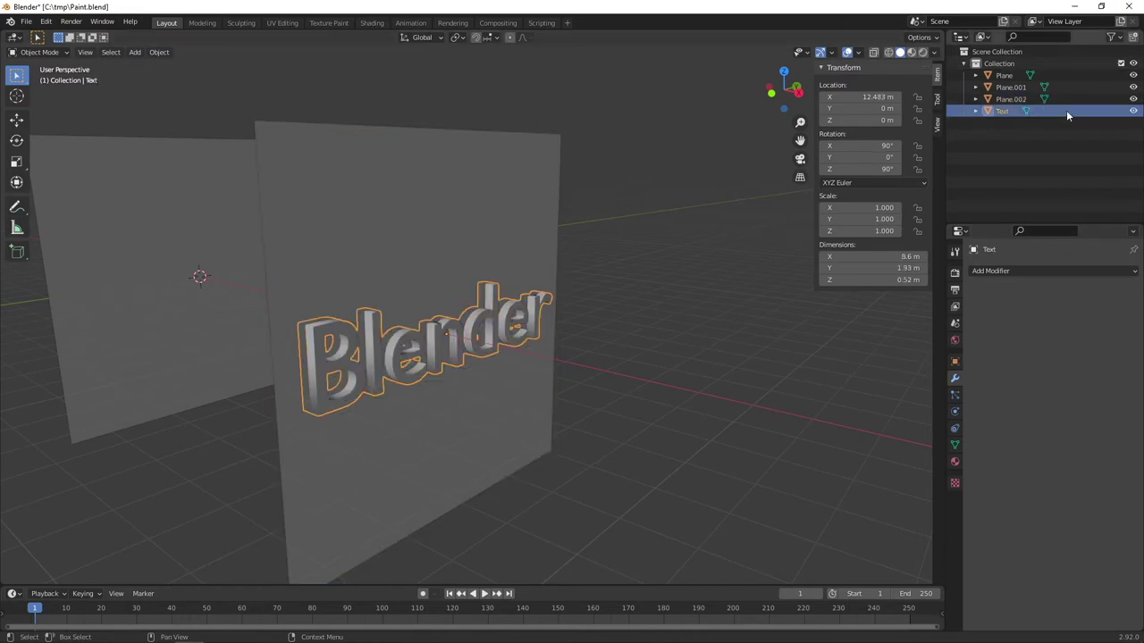
left_click(1133, 111)
middle_click_drag(714, 223, 406, 391)
middle_click_drag(338, 457, 492, 351)
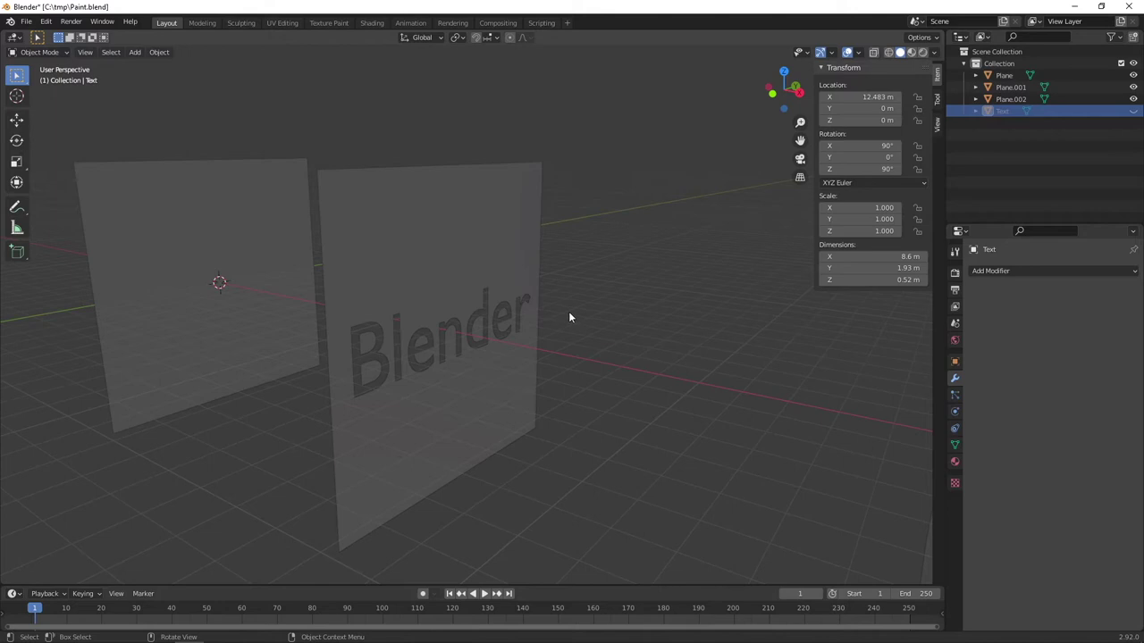
In the right orthographic wireframe view, scale Plane.001 along global Z to about 2.57 m, just taller than the lettering.
scroll(568, 311, "down", 5)
middle_click_drag(568, 311, 719, 277)
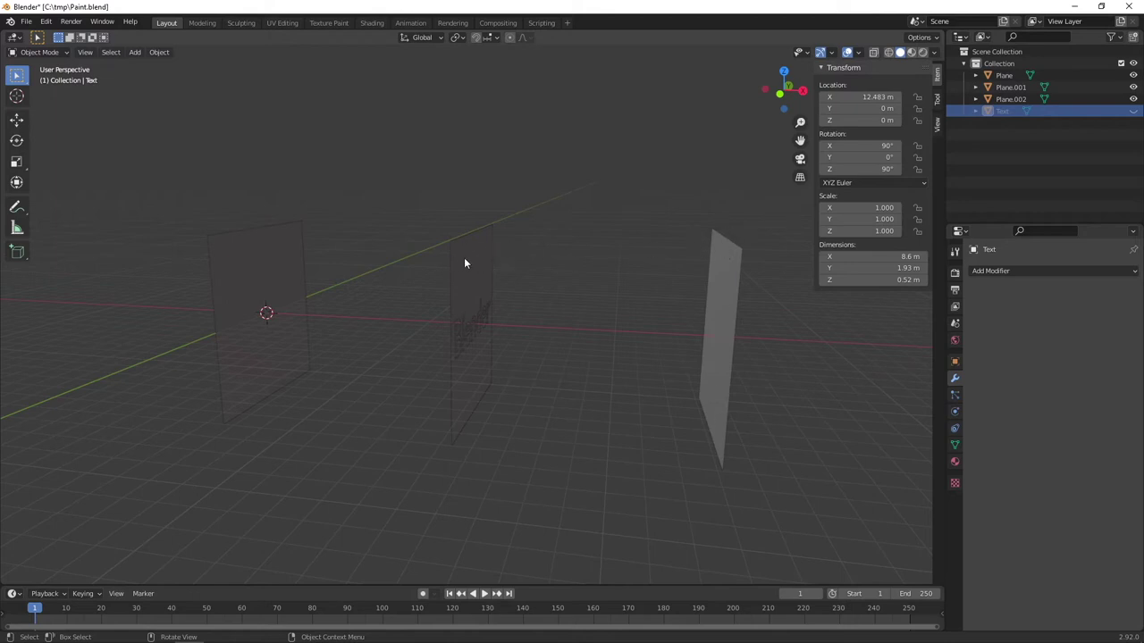
left_click(734, 288)
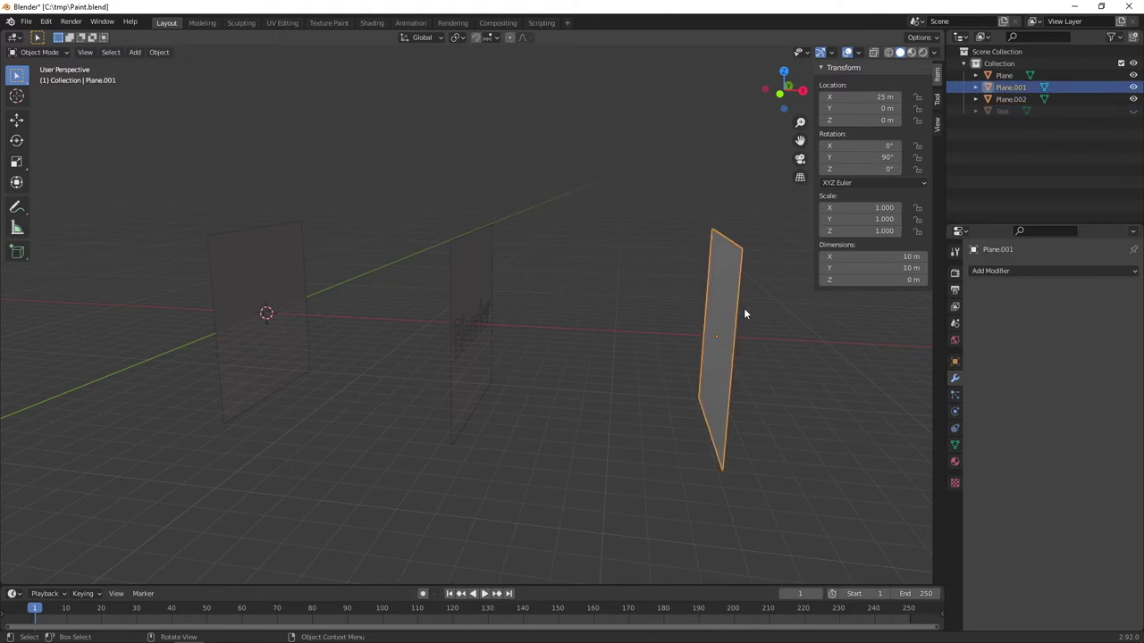
left_click(802, 90)
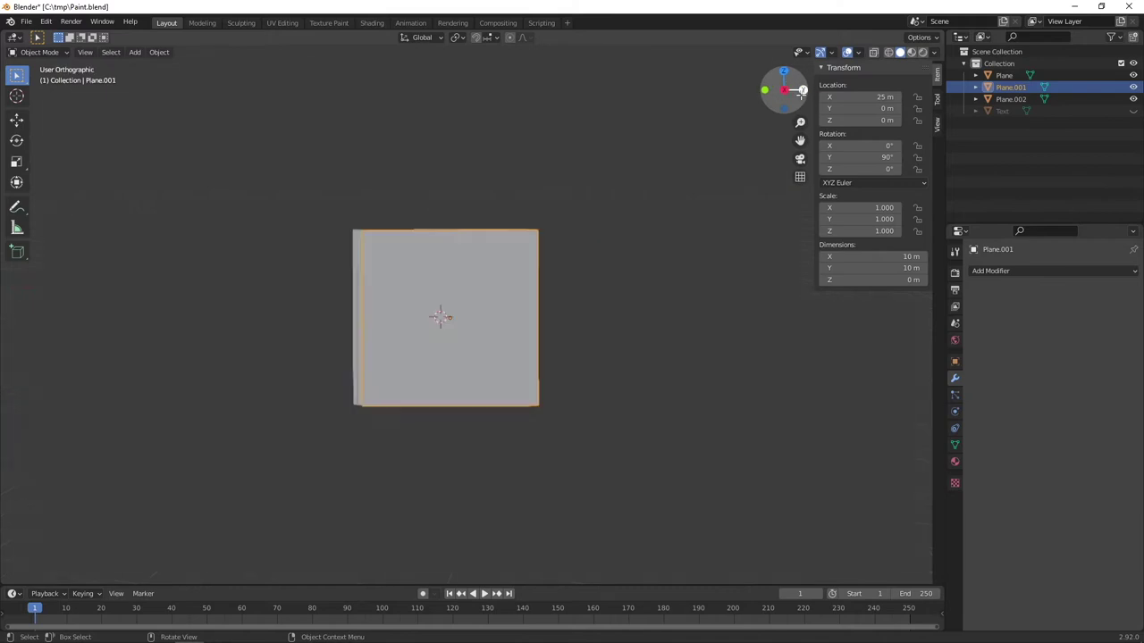
scroll(564, 234, "up", 4)
left_click(888, 52)
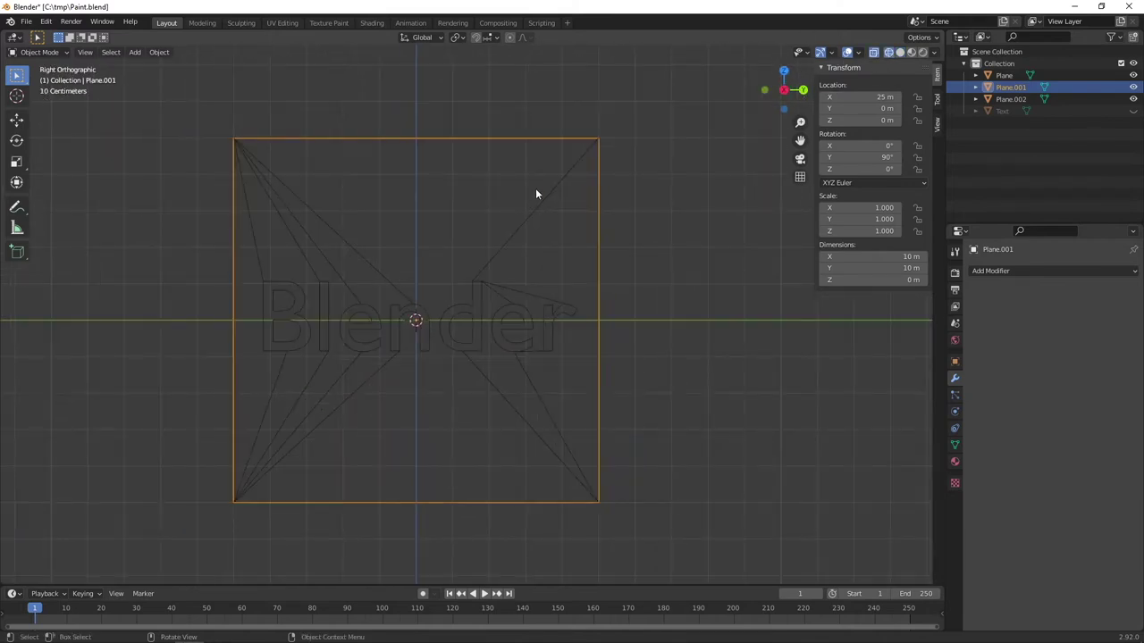
key("s")
key("z")
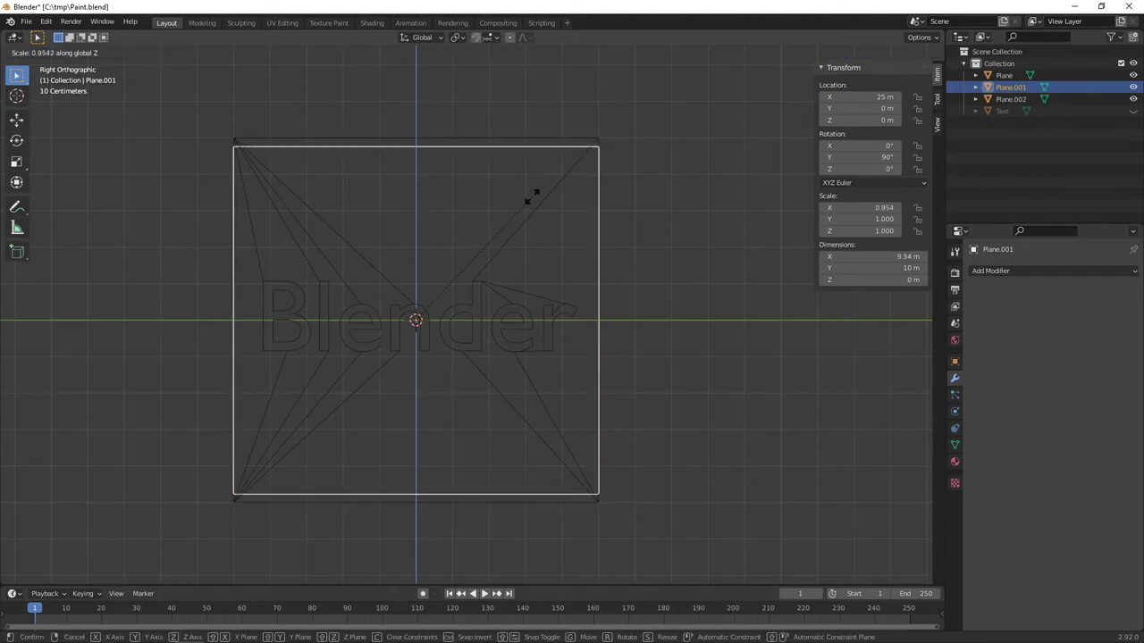
left_click(462, 321)
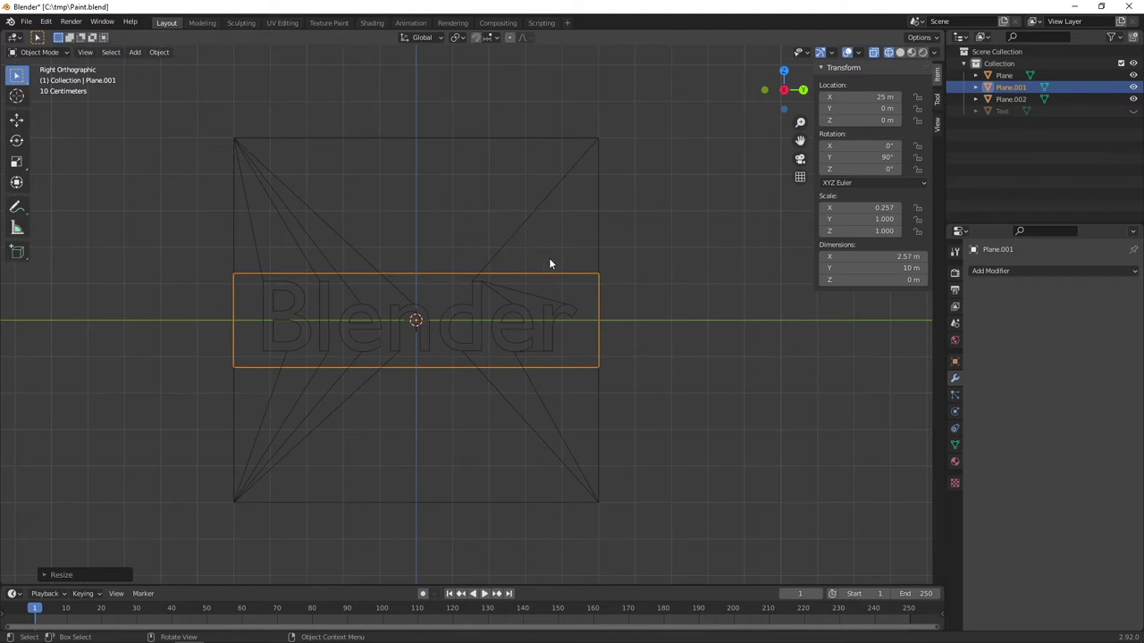
Apply the scale of the flattened plane at X 25 m.
middle_click_drag(533, 239, 665, 258)
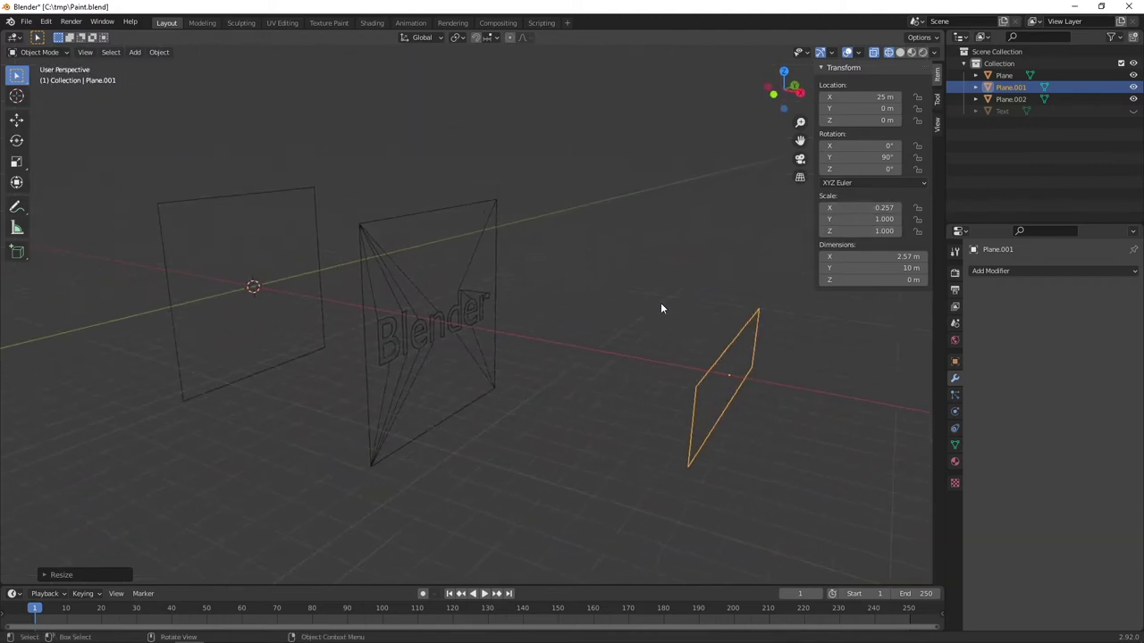
middle_click_drag(728, 373, 712, 345)
middle_click_drag(644, 356, 658, 357)
key("ctrl+a")
left_click(656, 360)
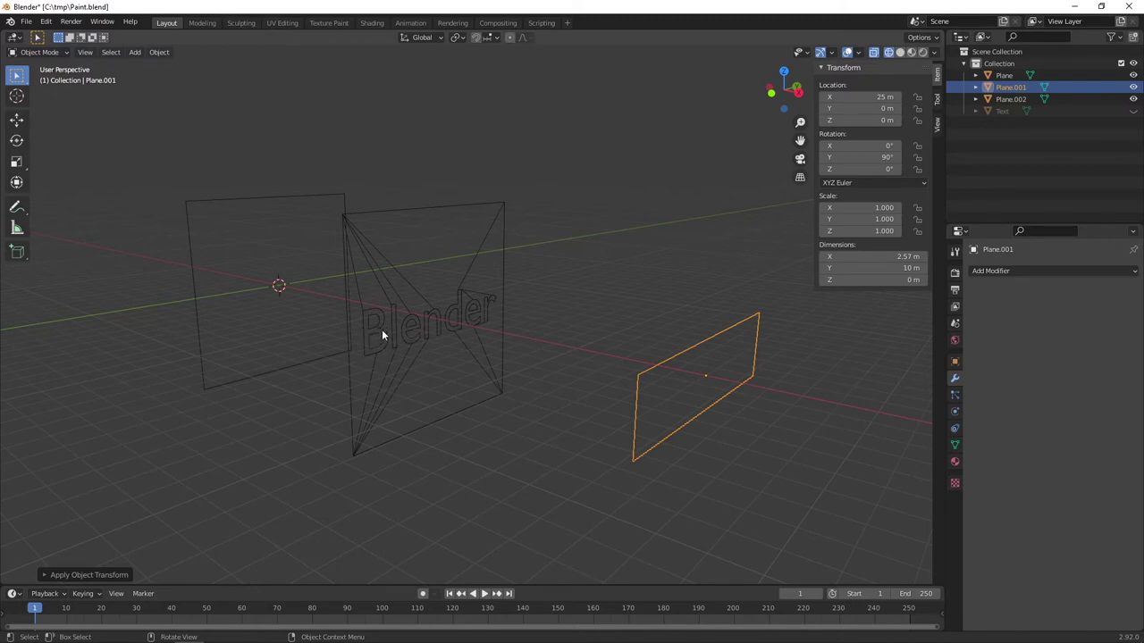
Enable Collision physics on the middle plane with the letter cut-outs.
left_click(423, 215)
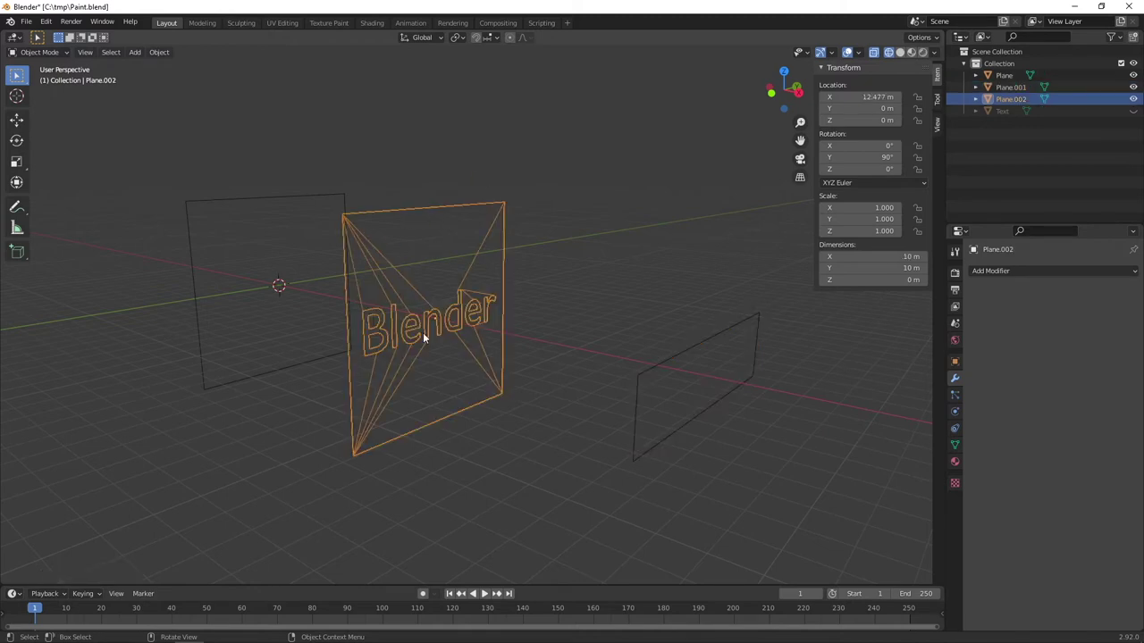
left_click(954, 412)
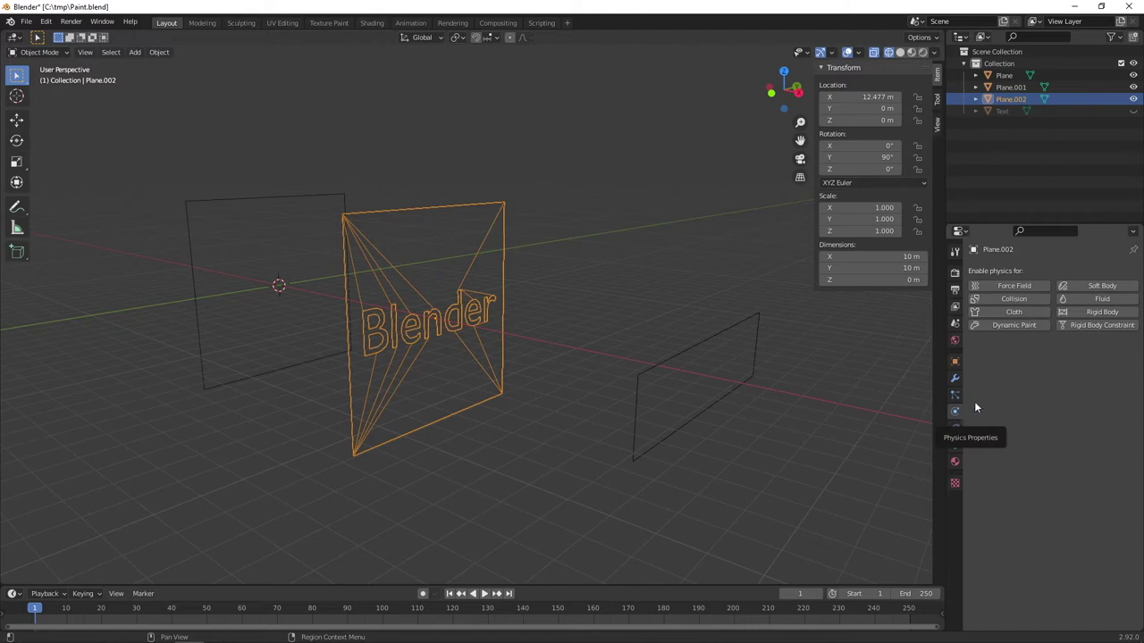
left_click(1007, 299)
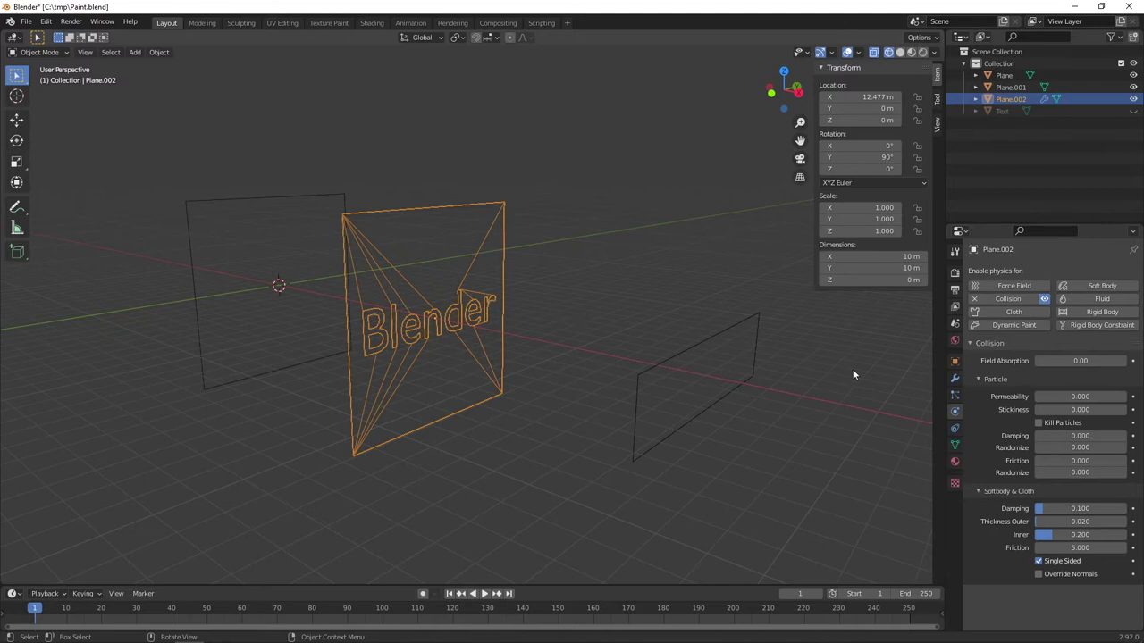
Add an emitter particle system to the short plane, Plane.001.
left_click(685, 361)
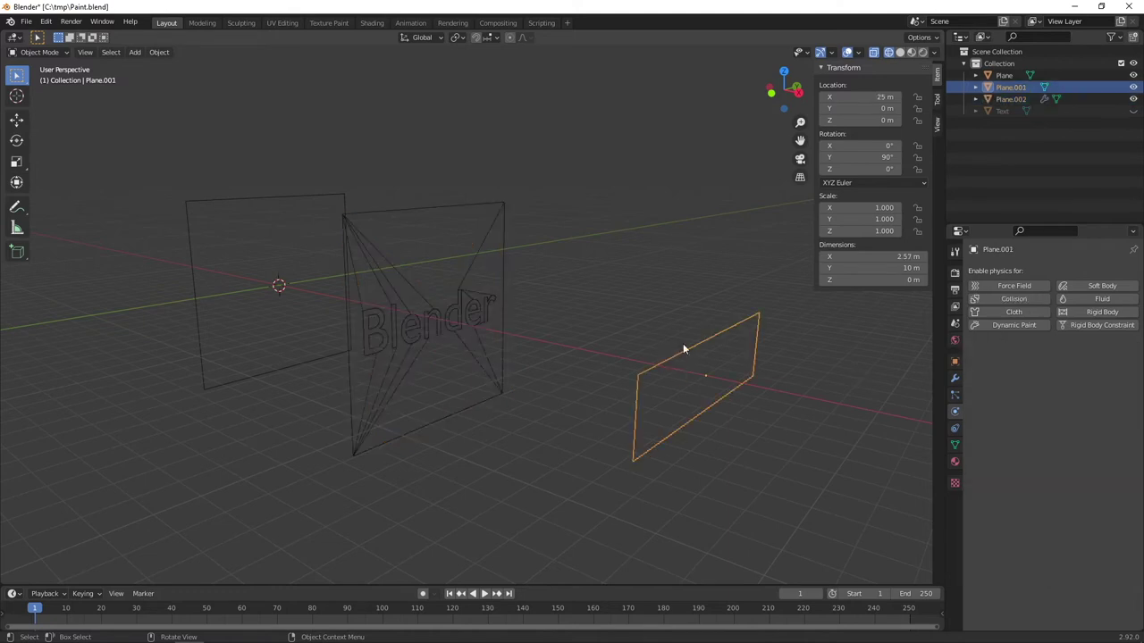
left_click(954, 394)
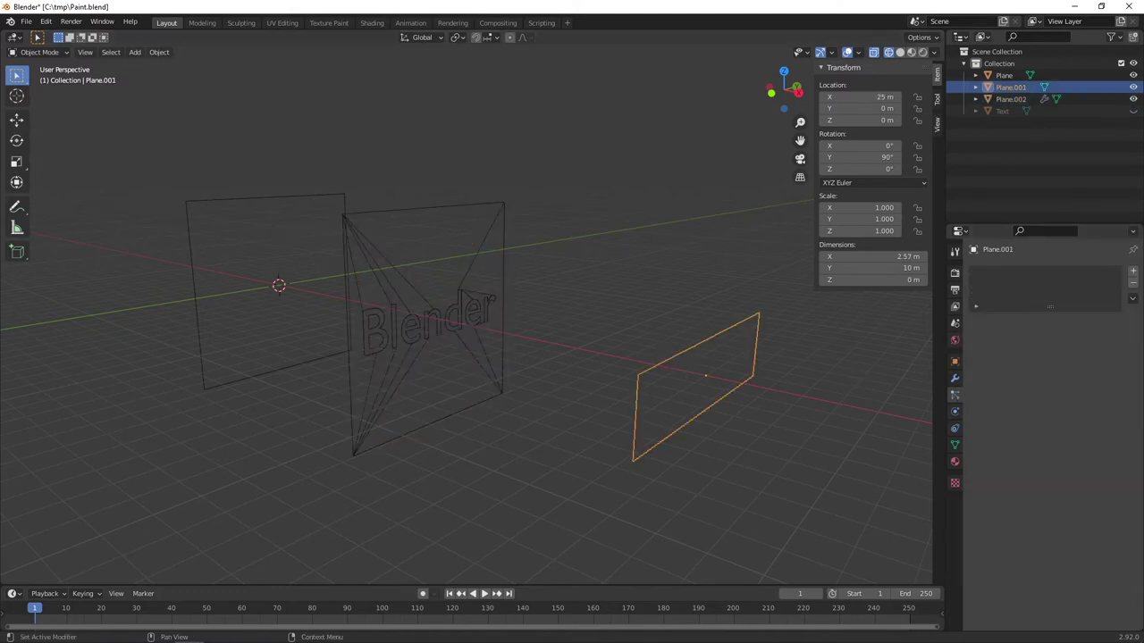
left_click(1134, 273)
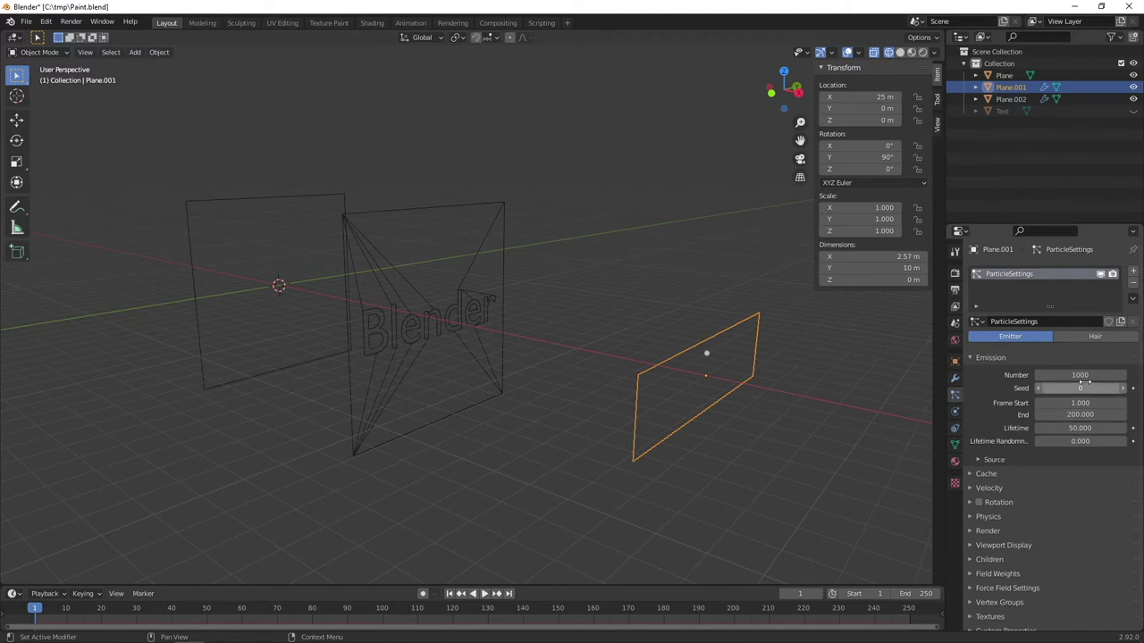
Set the particle system's Gravity field weight to 0.
scroll(999, 524, "down", 1)
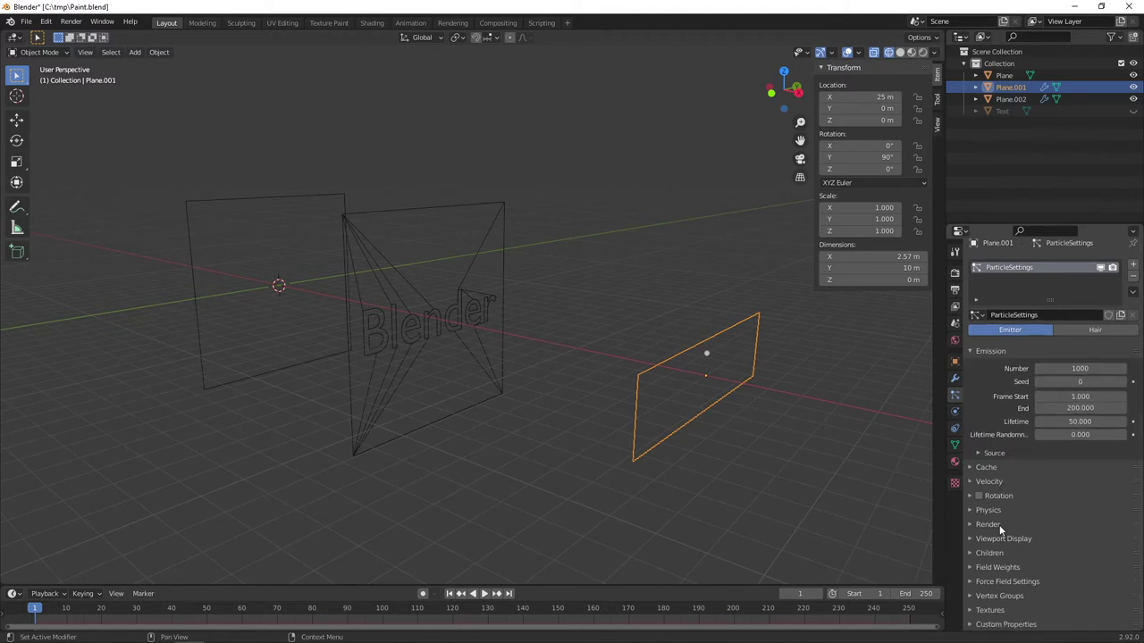
left_click(1007, 582)
scroll(1086, 559, "down", 4)
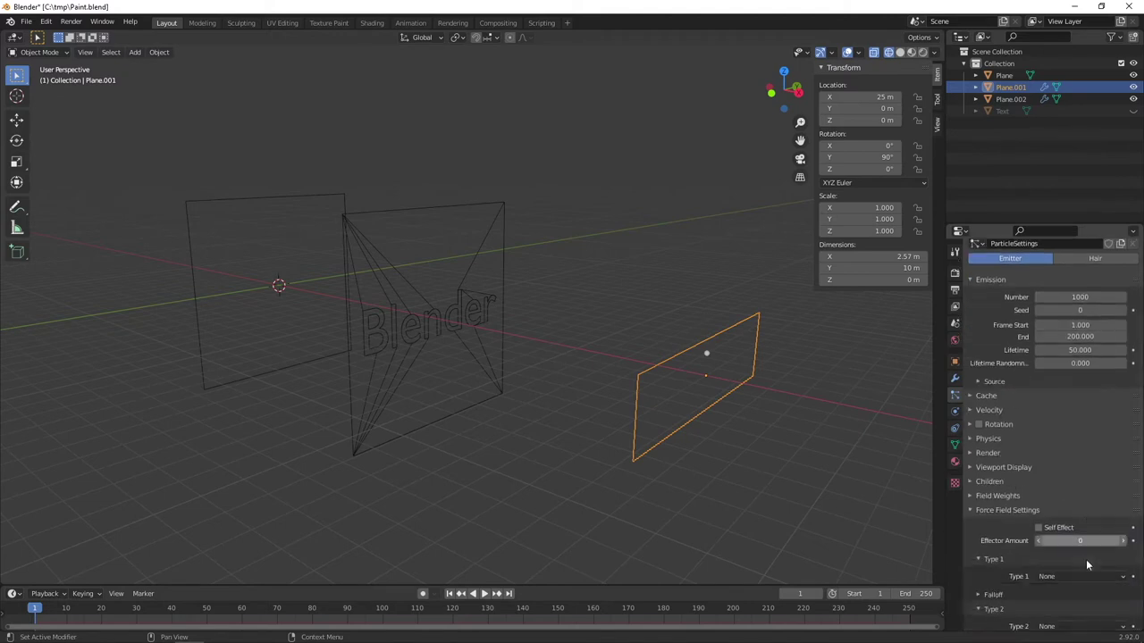
left_click(993, 471)
scroll(1020, 481, "down", 3)
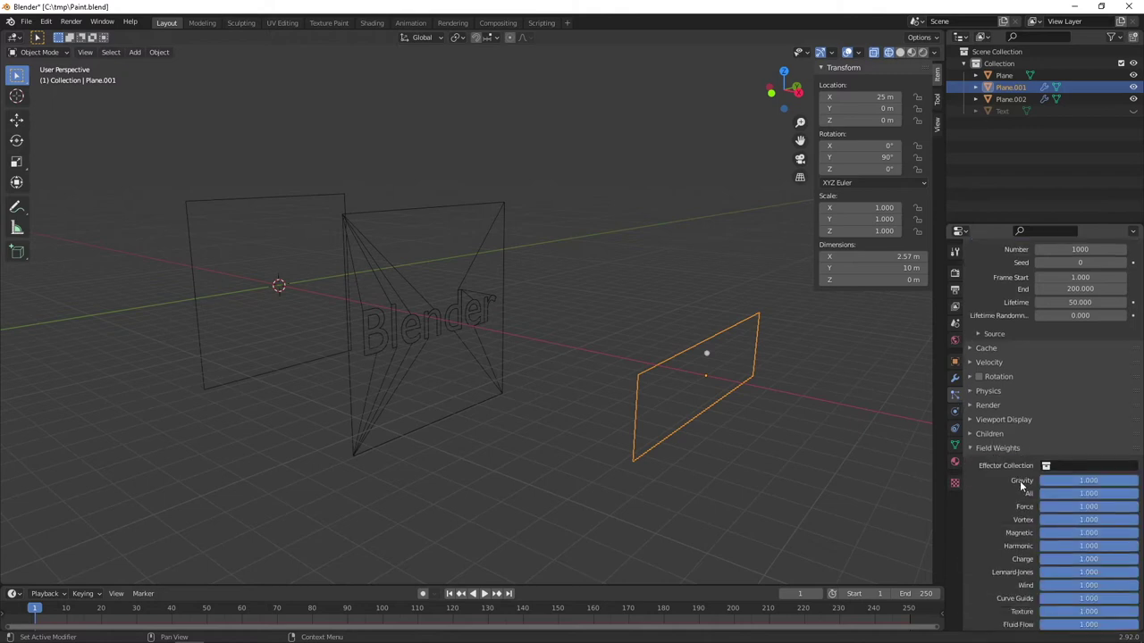
left_click_drag(1072, 435, 1040, 435)
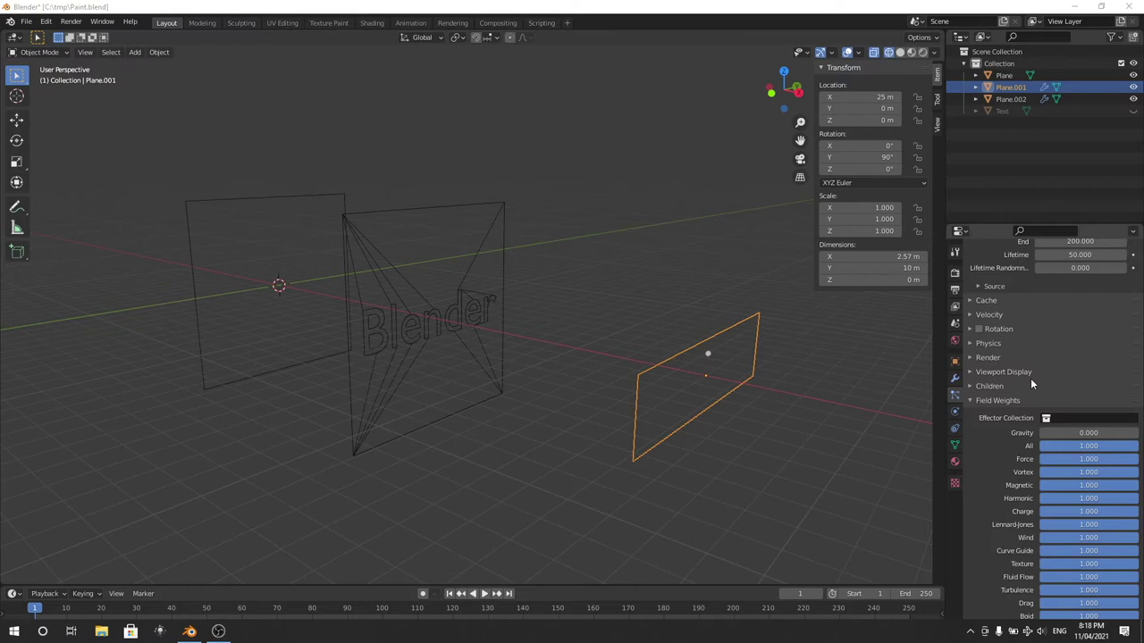
Set the particle emission source's Distribution to Random.
scroll(996, 302, "up", 2)
left_click(994, 335)
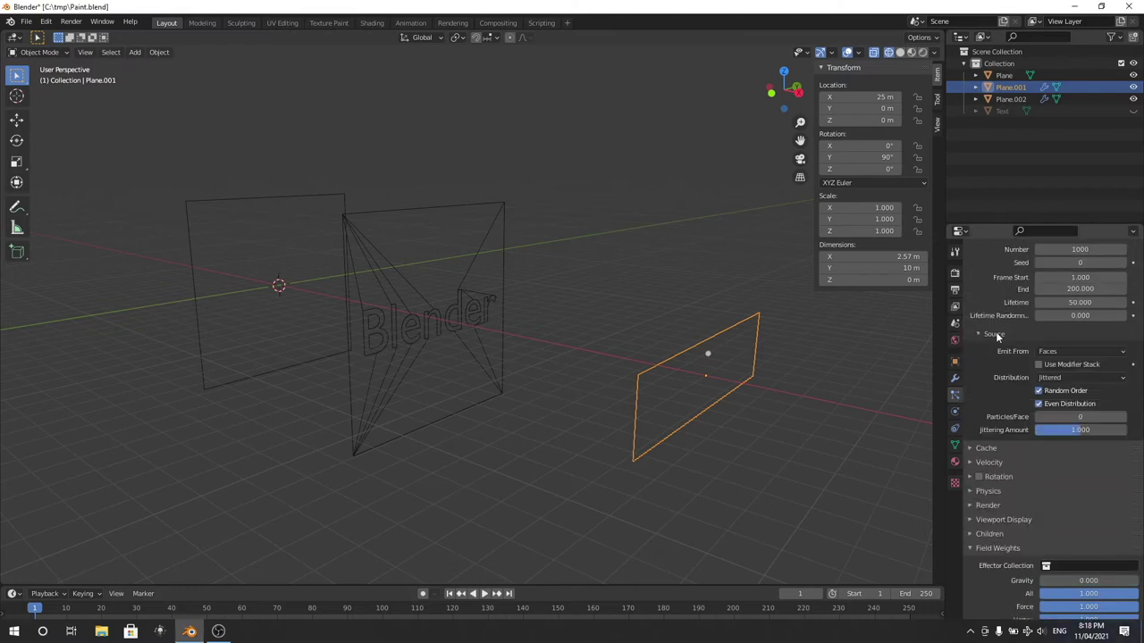
left_click(1067, 377)
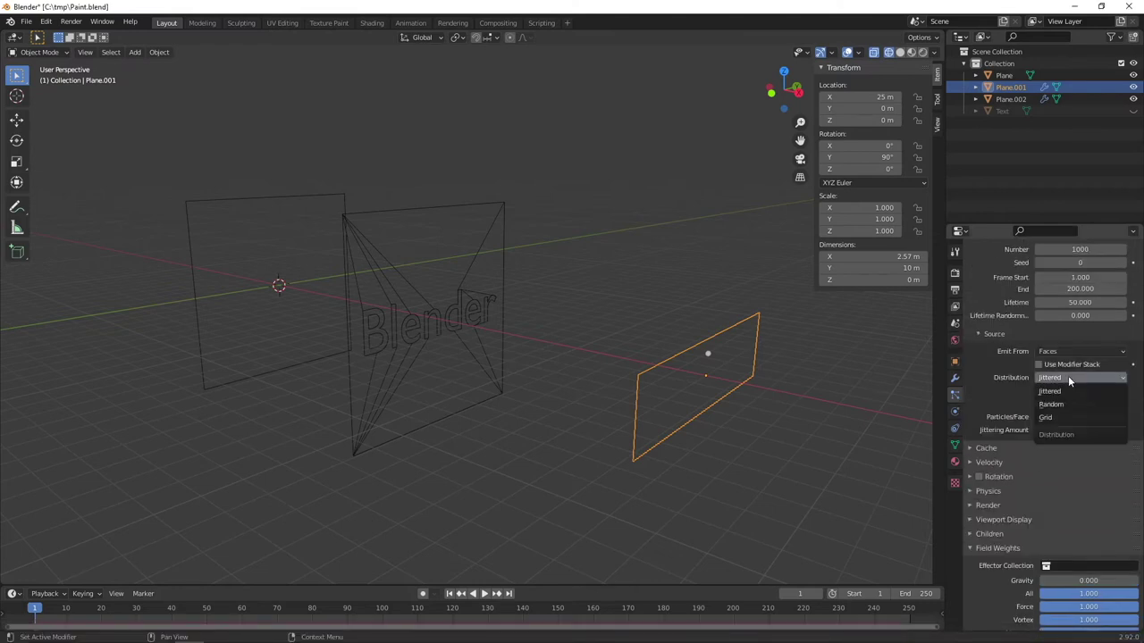
left_click(1064, 373)
left_click(1068, 377)
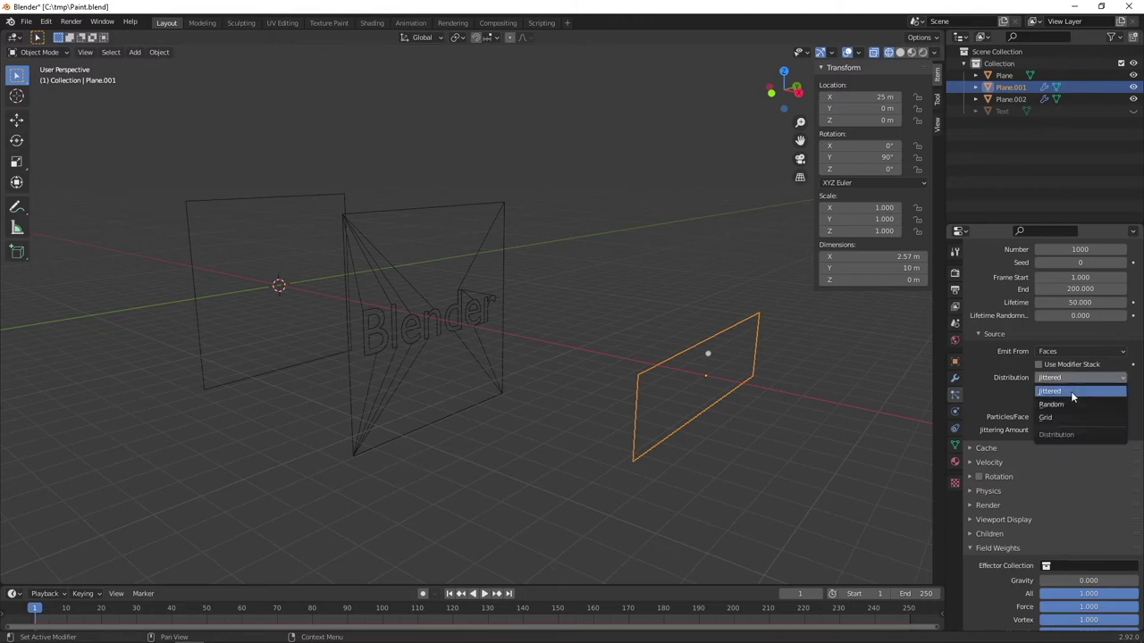
left_click(1064, 404)
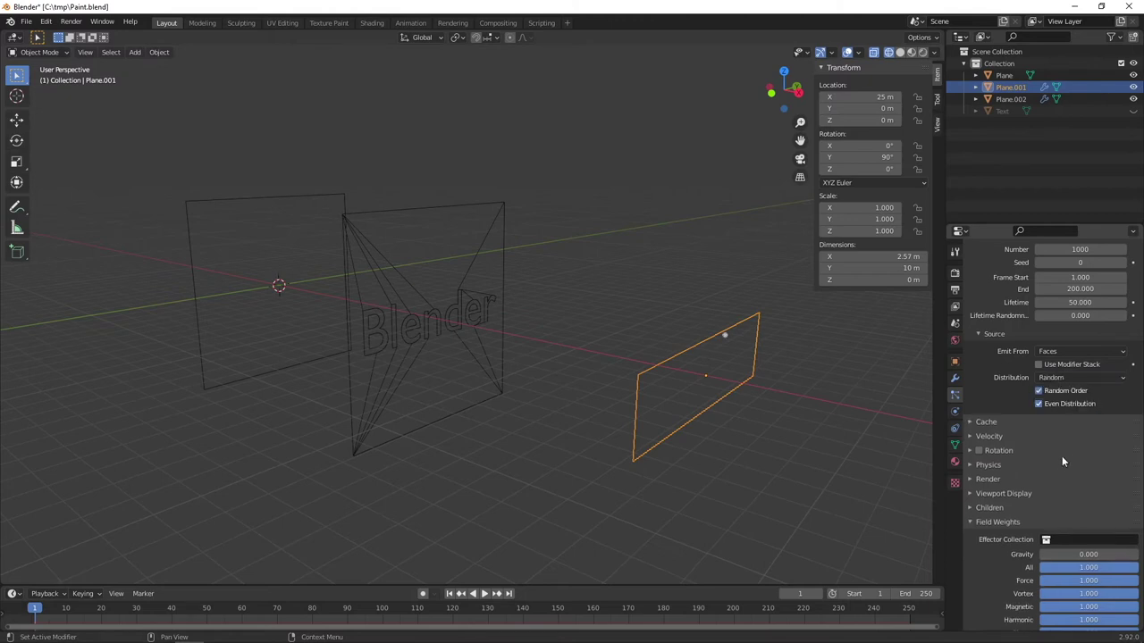
Enable Die on Hit and Size Deflect in the particle system's physics deflection settings.
left_click(990, 465)
scroll(1005, 483, "down", 2)
left_click(1001, 521)
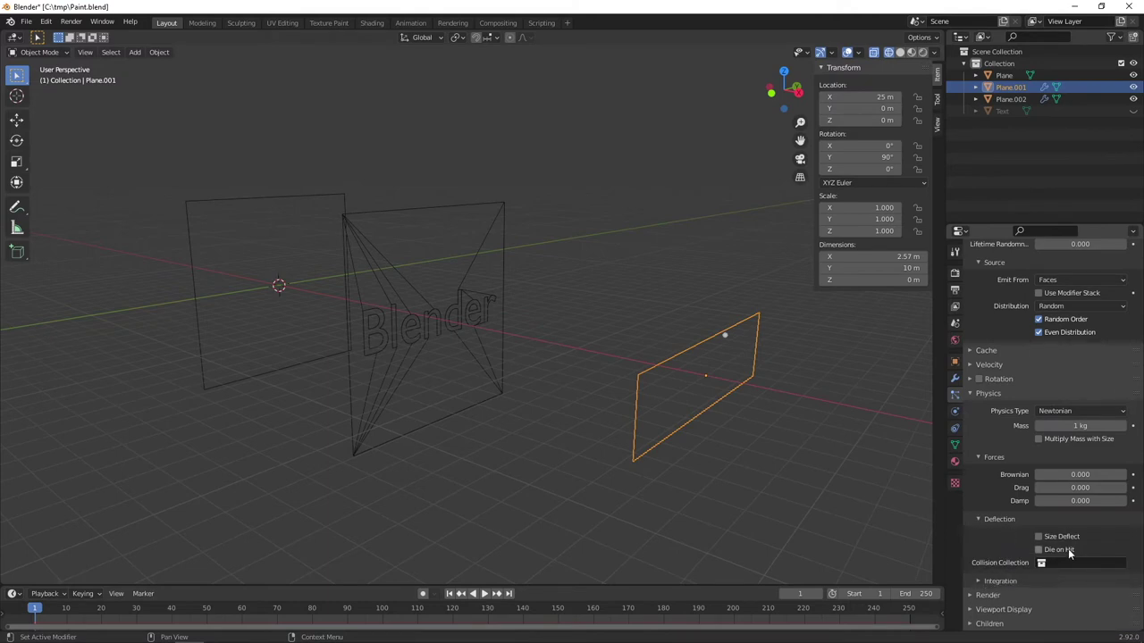
left_click(1038, 550)
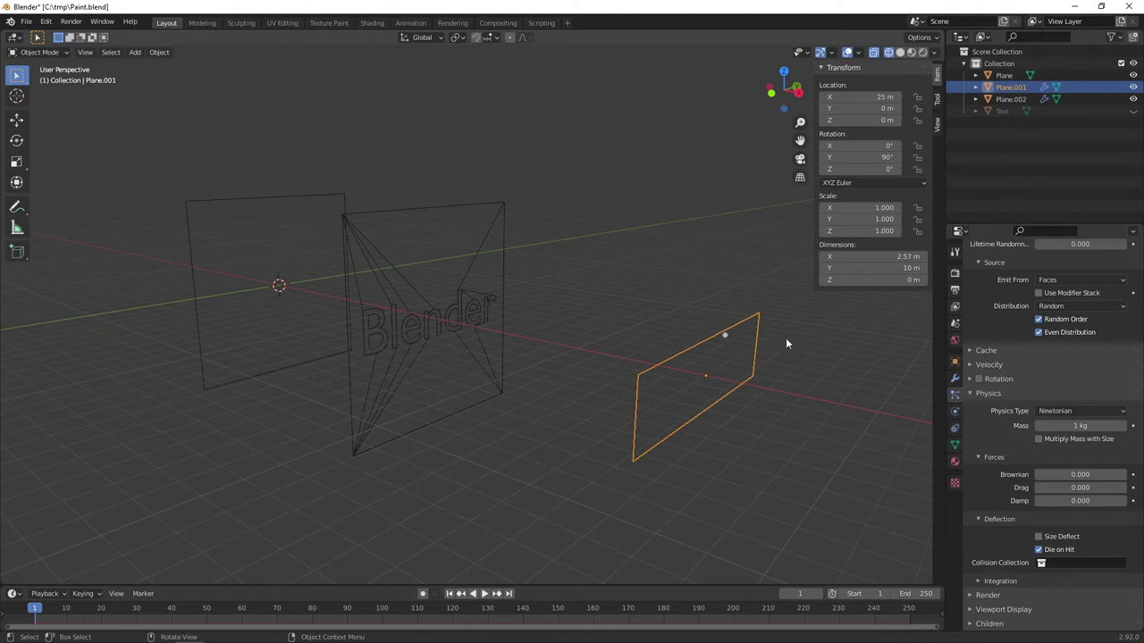
left_click(1042, 538)
Set the particles' Normal velocity to 50 m/s.
scroll(1023, 508, "up", 5)
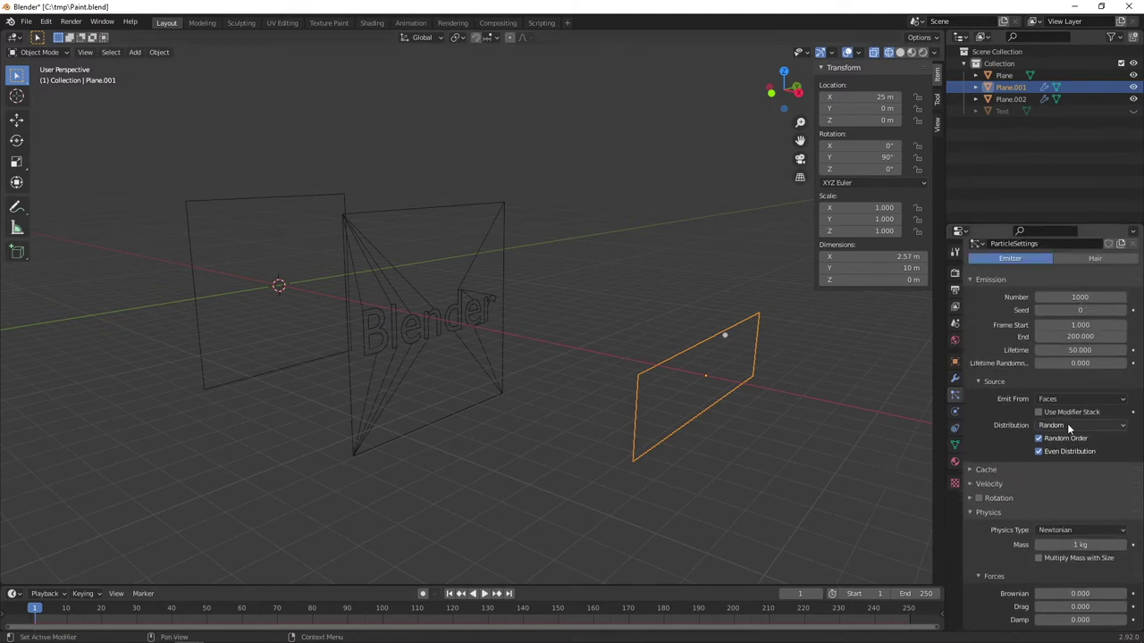
left_click(999, 537)
scroll(1006, 530, "down", 3)
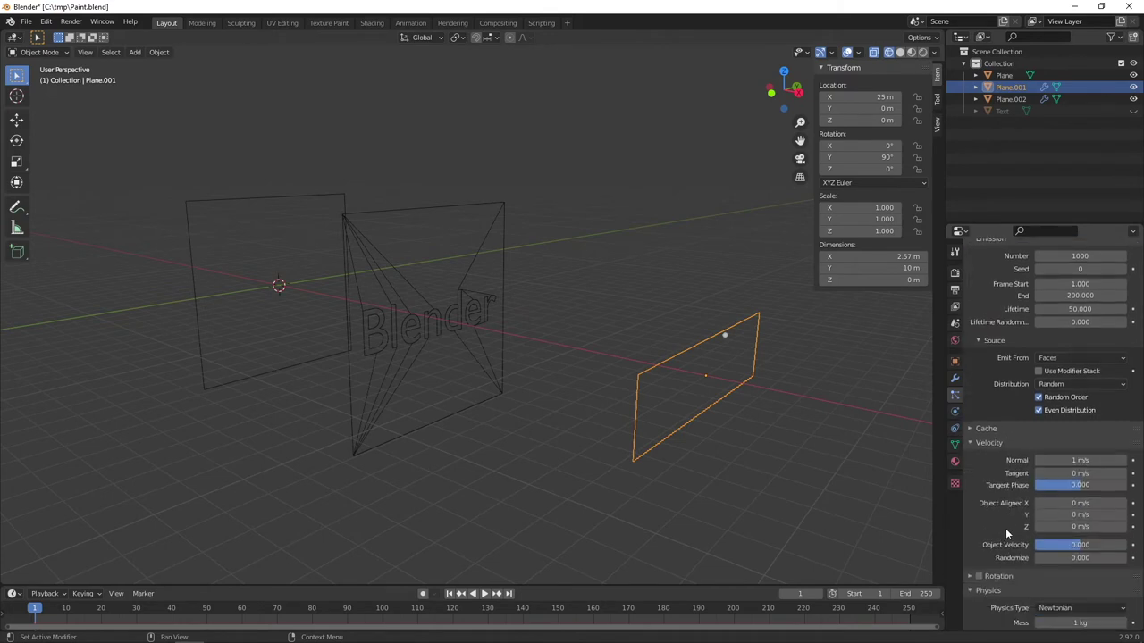
double_click(1077, 460)
type("50")
key("Return")
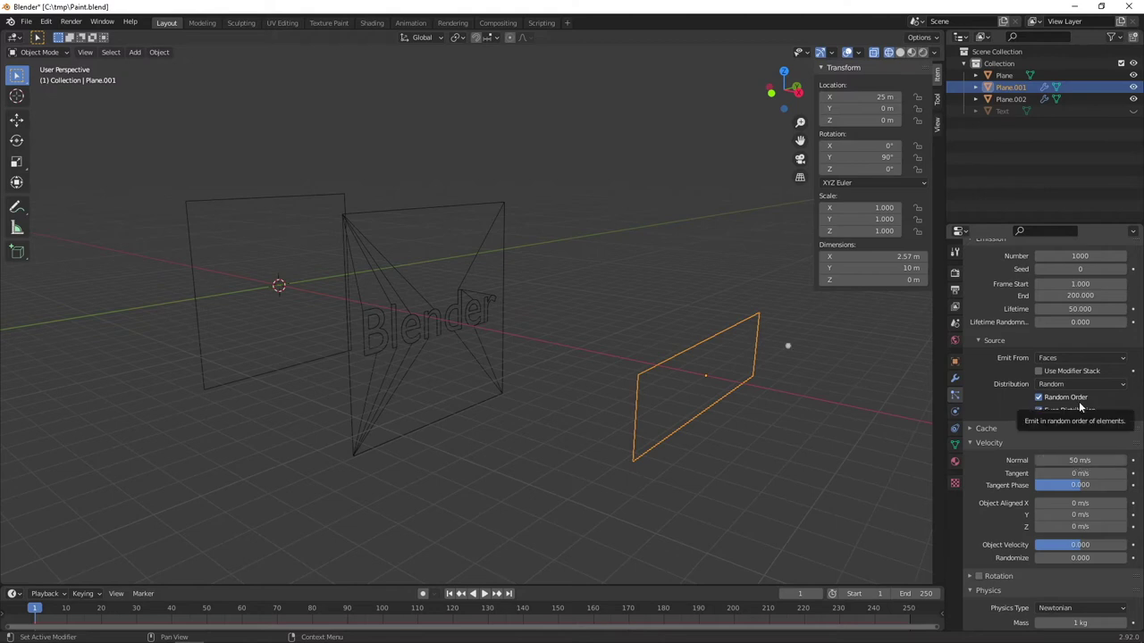
Play the animation from the first frame to check which direction the particles travel.
left_click(450, 593)
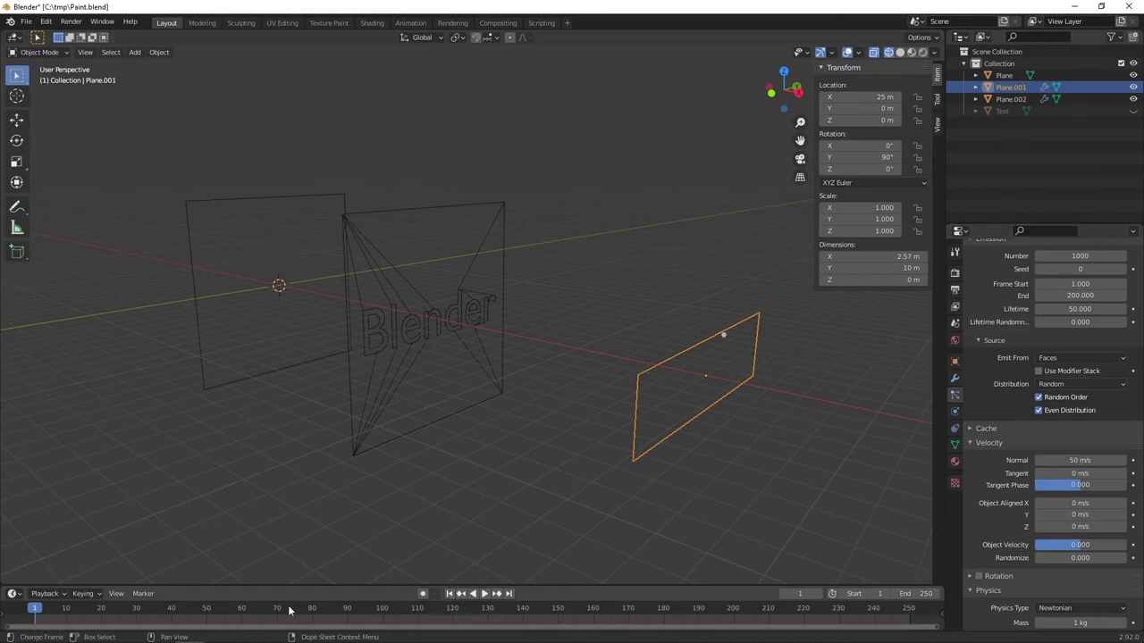
left_click(484, 593)
scroll(483, 490, "down", 2)
mouse_move(484, 474)
middle_mouse_down()
mouse_move(485, 497)
mouse_move(475, 484)
middle_mouse_up()
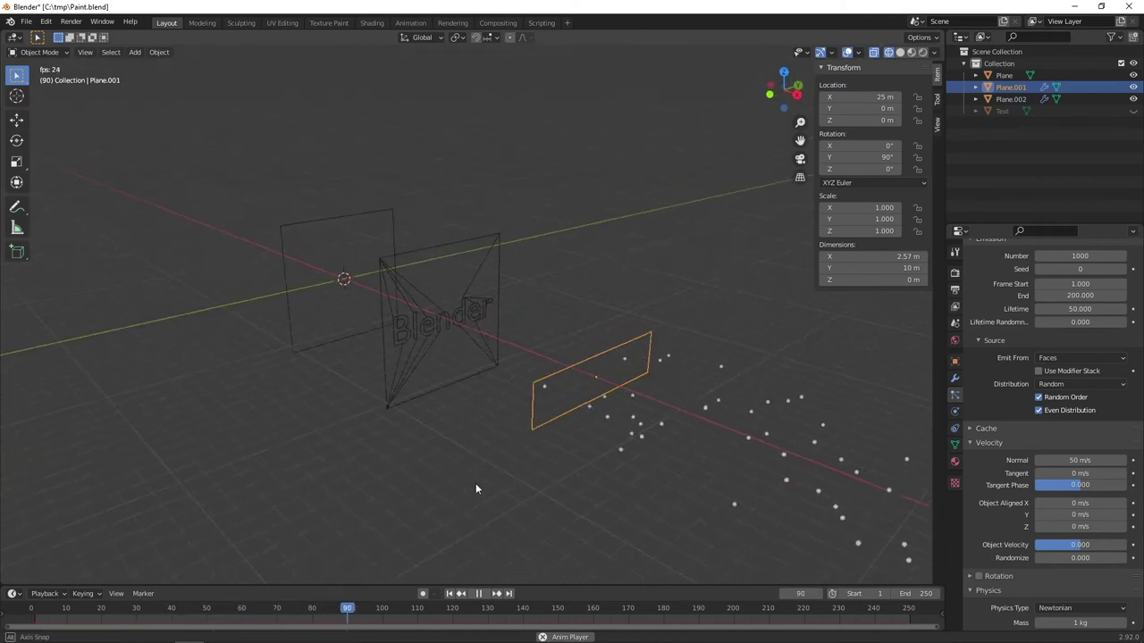
left_click(482, 594)
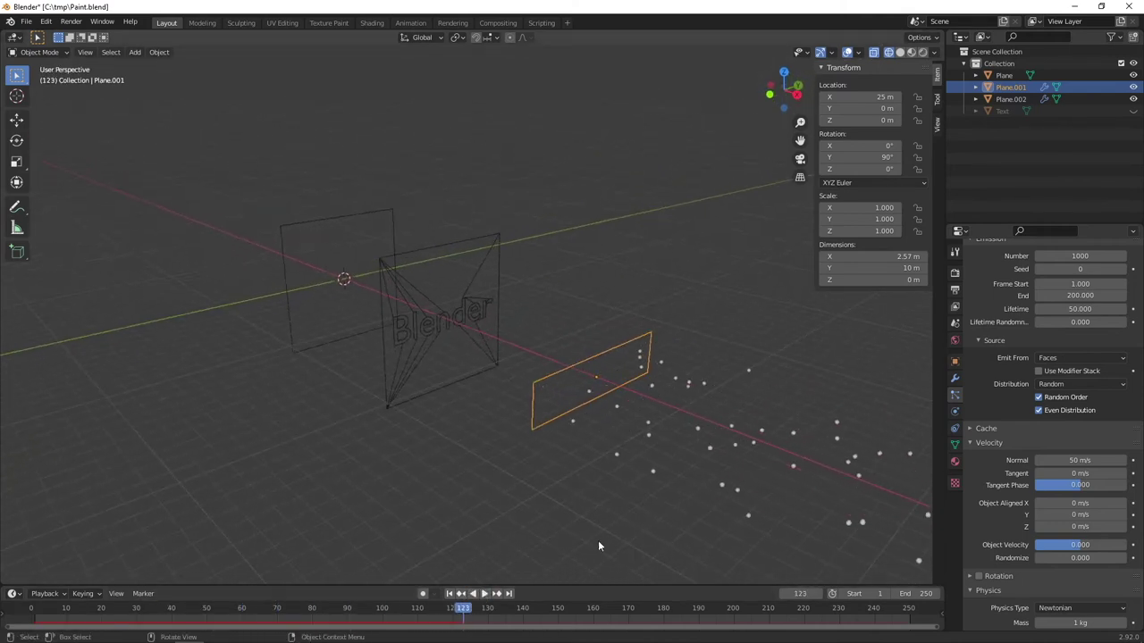
Return to the first frame and set the particles' Normal velocity to -50 m/s.
left_click(450, 593)
left_click(1094, 461)
type("-50")
key("Return")
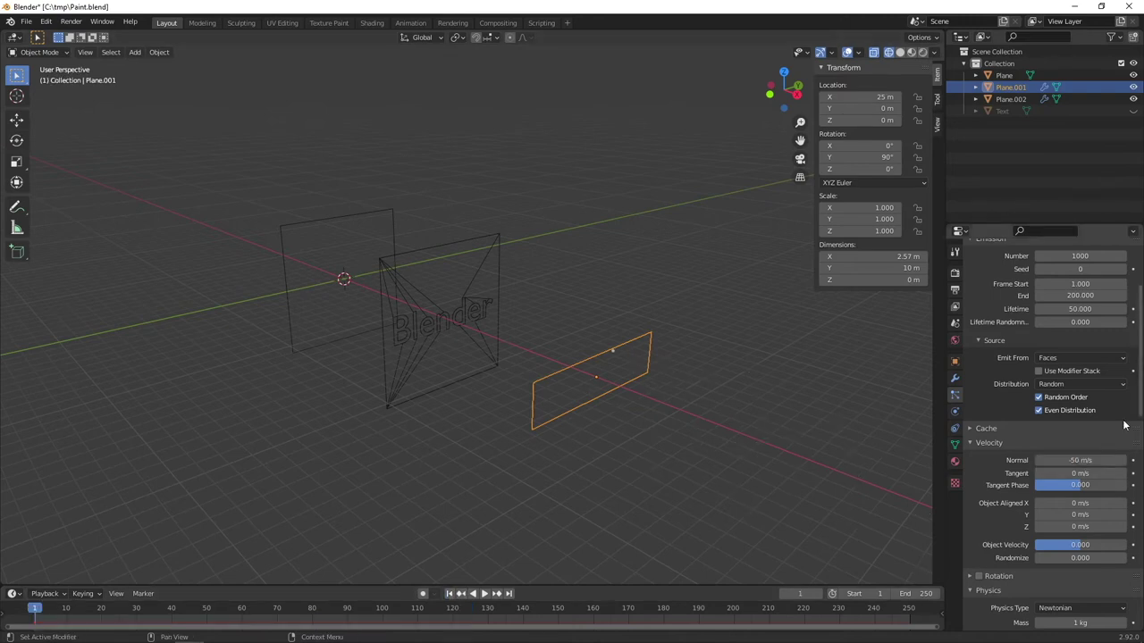
Play the simulation and examine from several angles how the particles interact with the cut-out and rear planes, then rewind to frame 1.
left_click(483, 593)
middle_click_drag(468, 446, 512, 399)
scroll(512, 399, "up", 1)
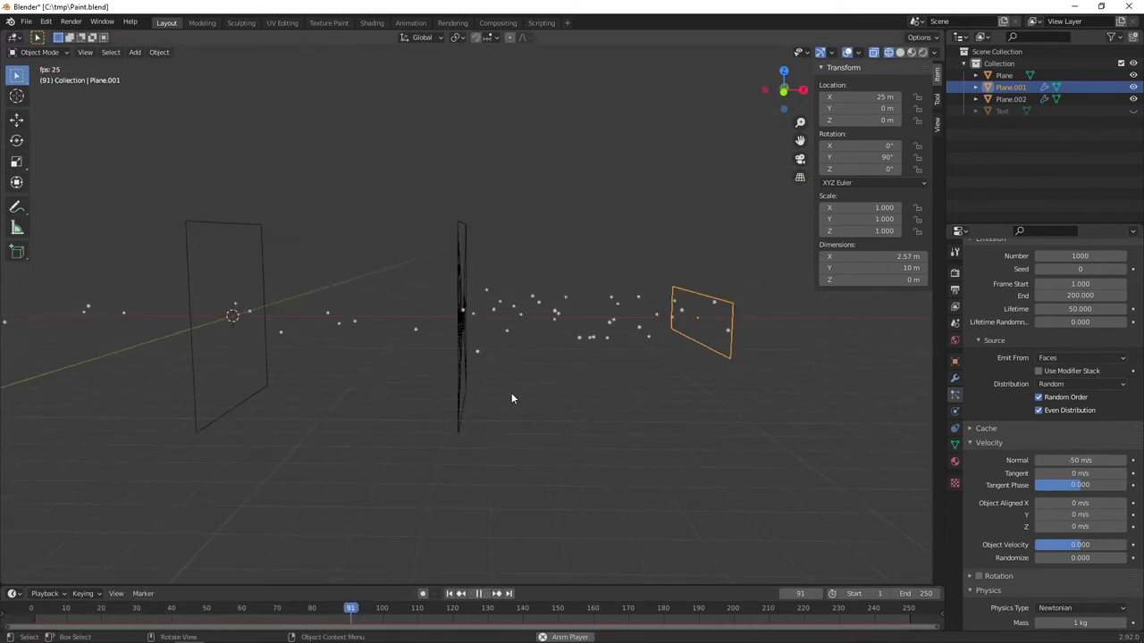
middle_click_drag(586, 310, 530, 312)
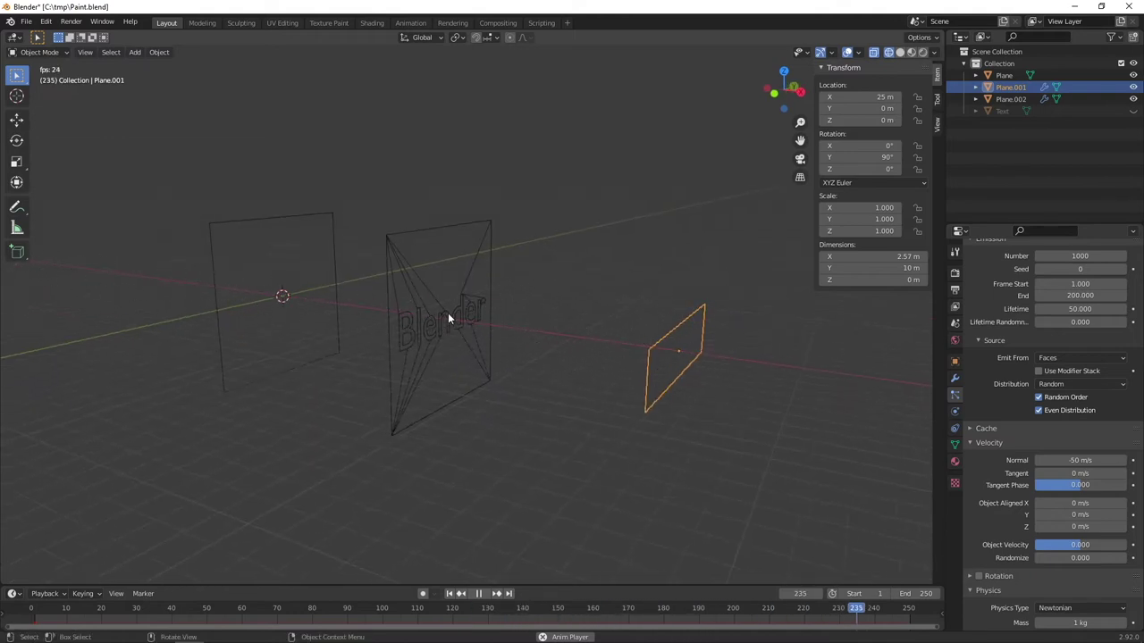
middle_click_drag(449, 326, 402, 334)
scroll(429, 328, "up", 4)
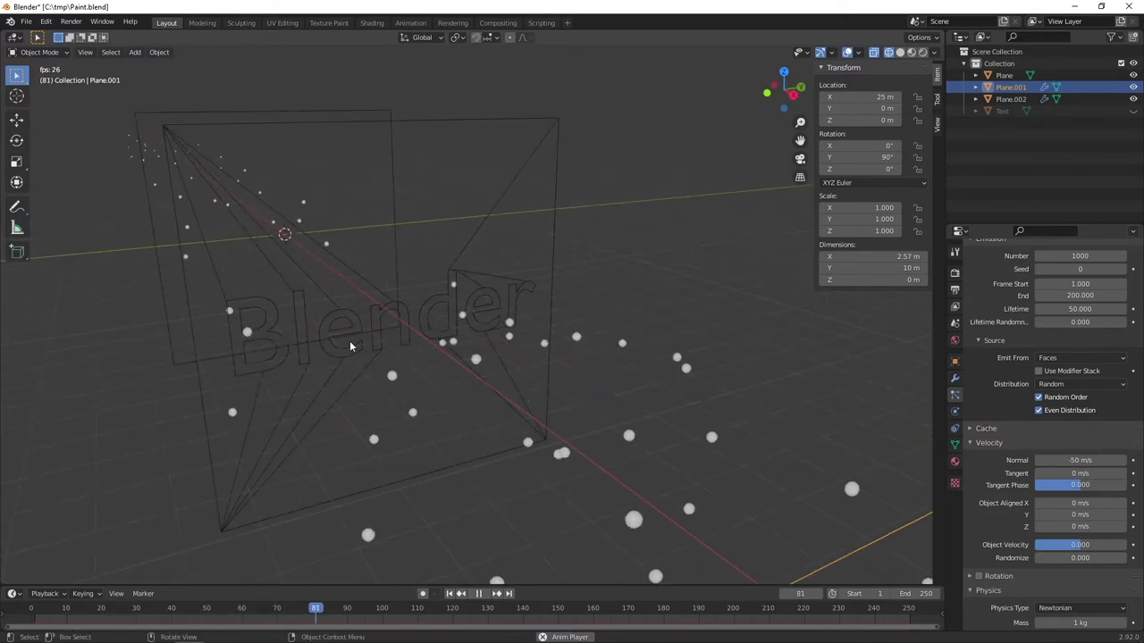
middle_click_drag(264, 322, 406, 248)
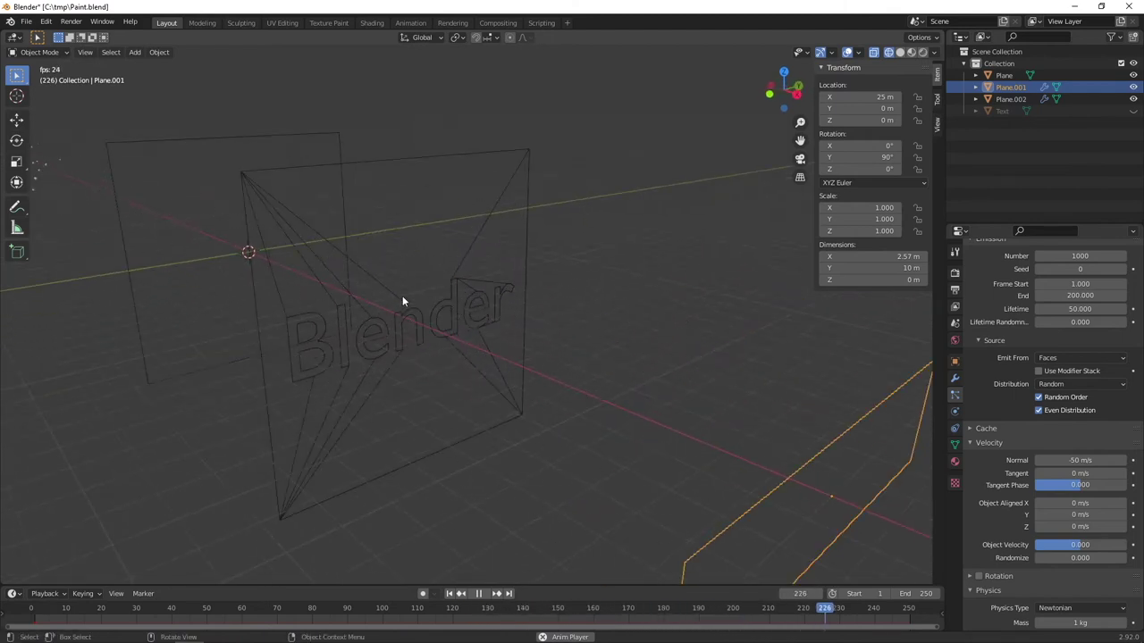
middle_click_drag(402, 301, 814, 85)
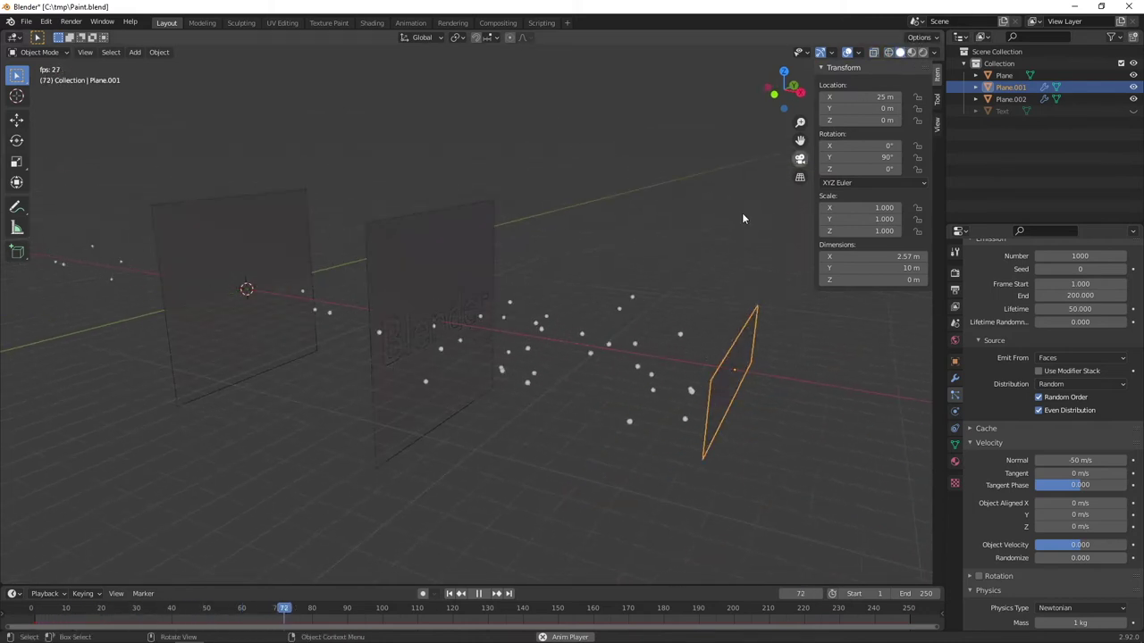
left_click(451, 595)
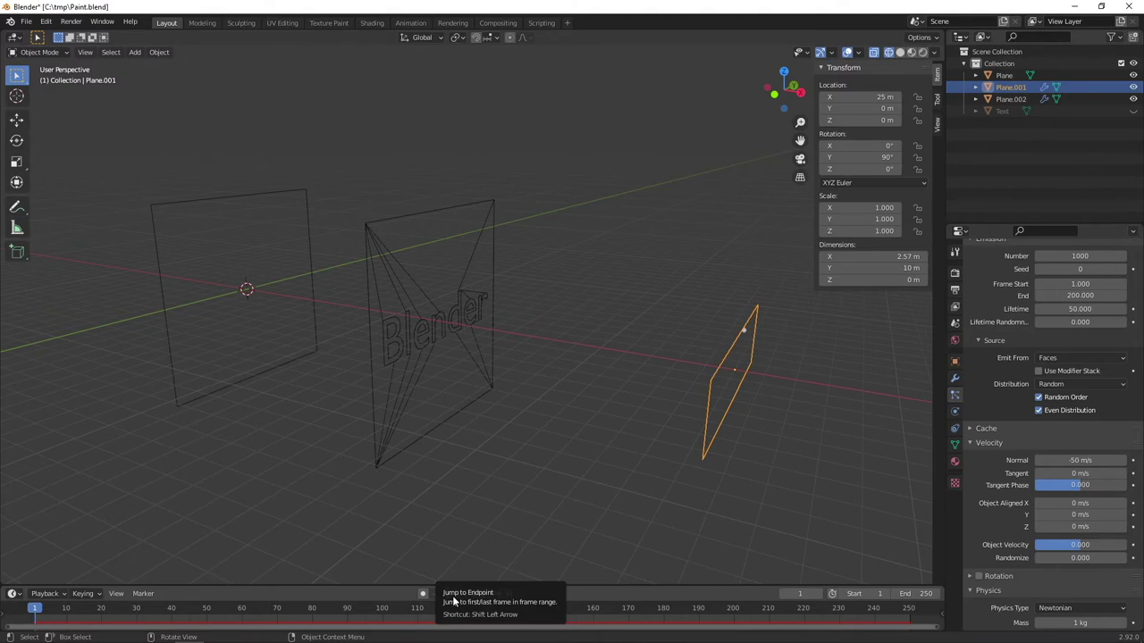
Enable Dynamic Paint physics on the rear plane and add a canvas to it.
left_click(227, 193)
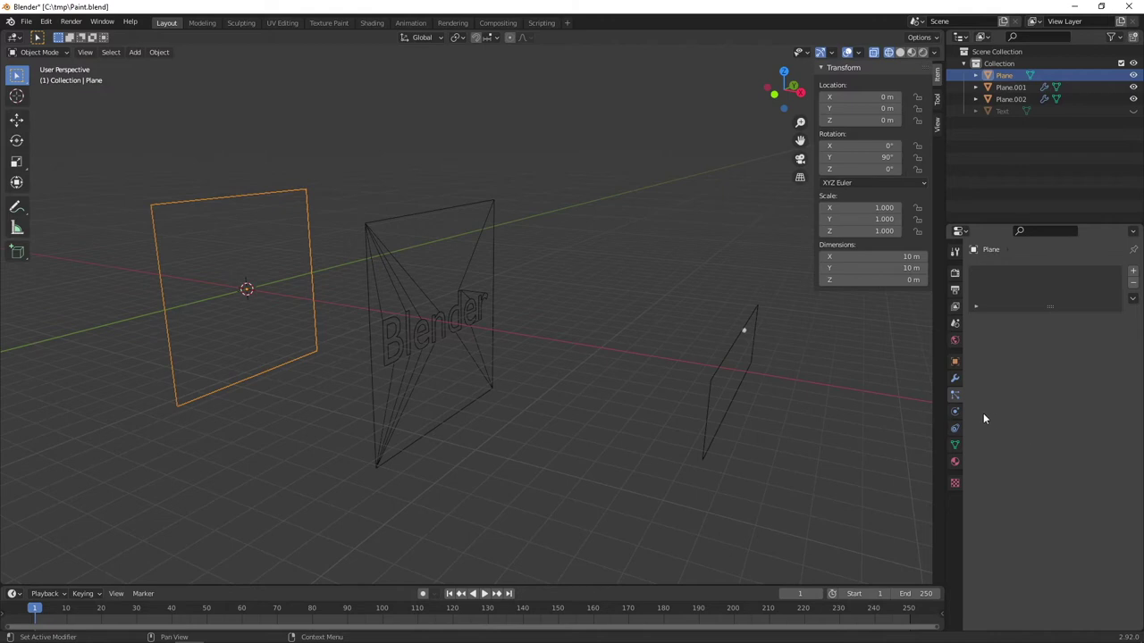
left_click(956, 411)
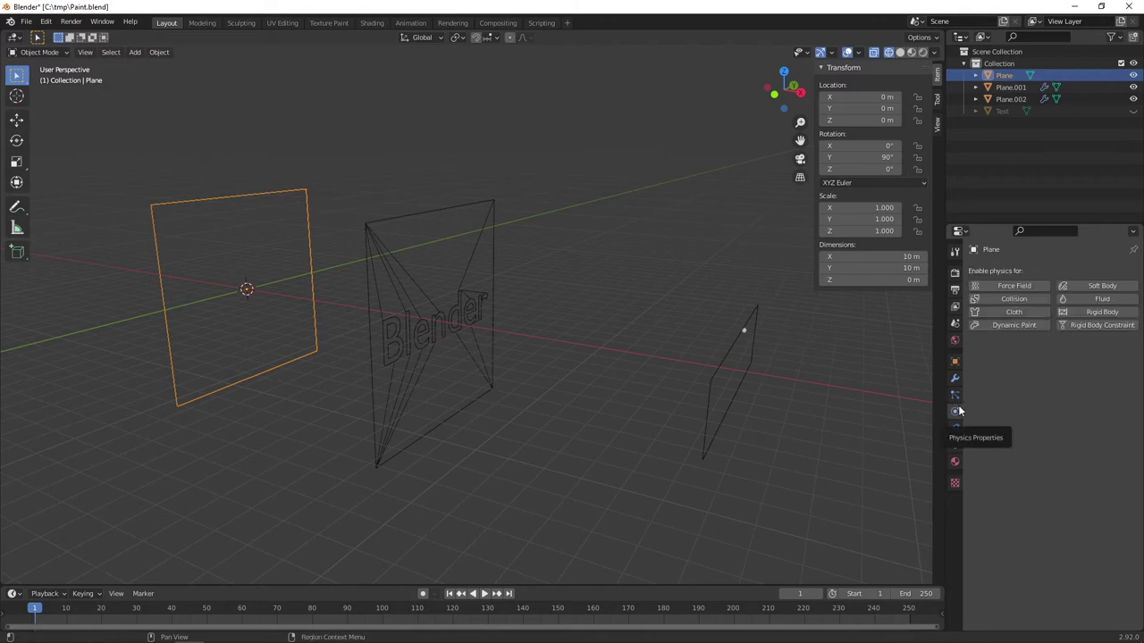
left_click(1019, 326)
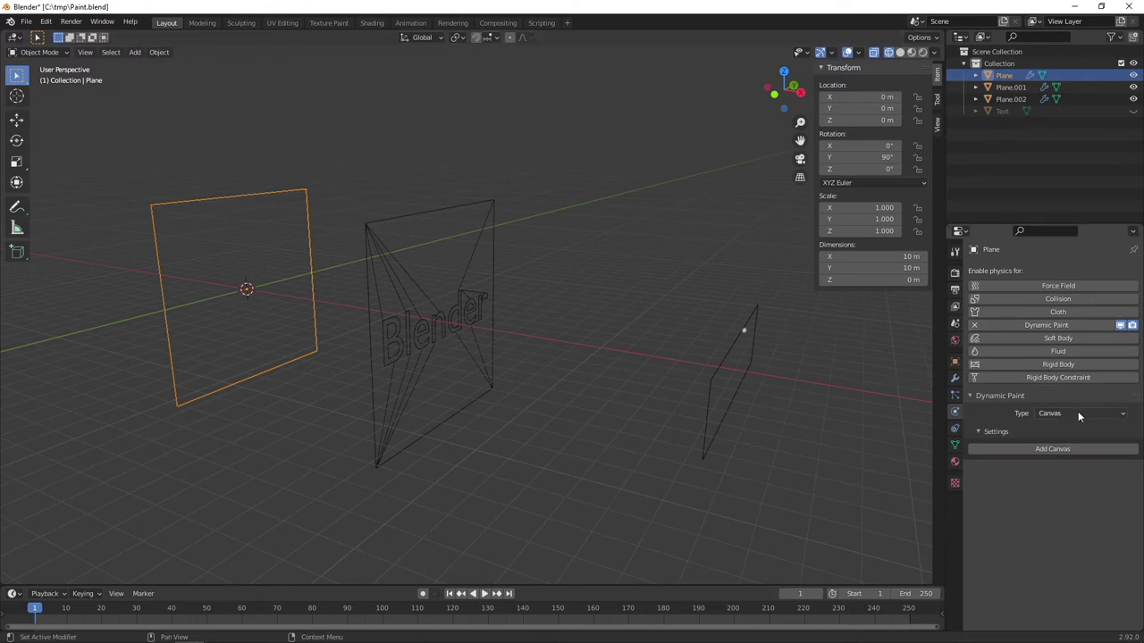
left_click(1062, 448)
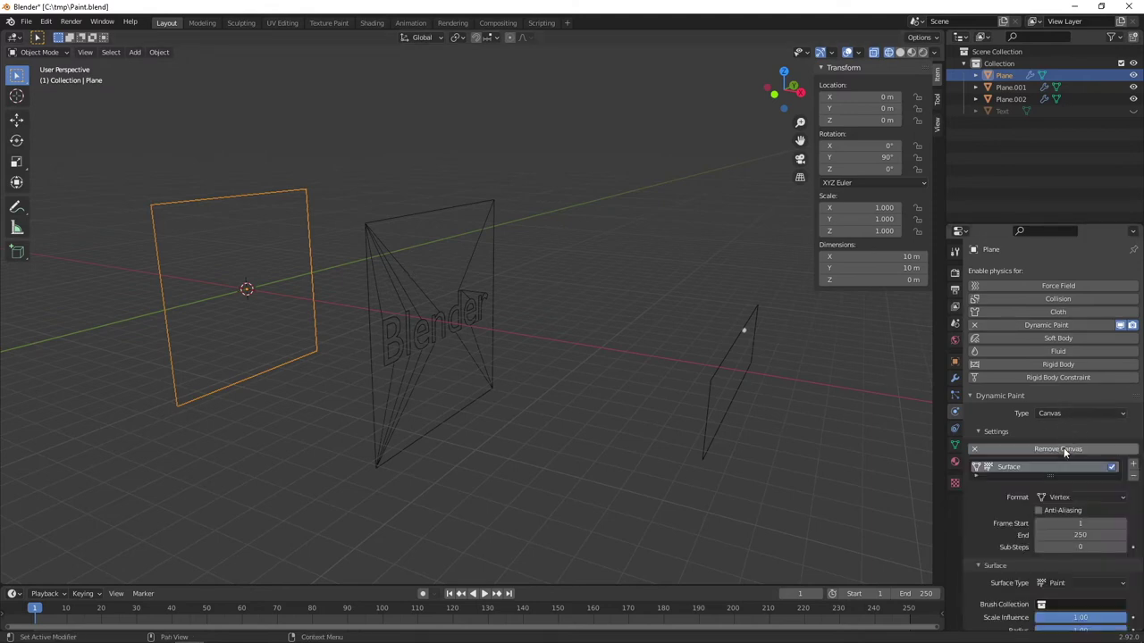
Set the canvas surface's format to Image Sequence with a resolution of 2048.
scroll(1045, 510, "down", 2)
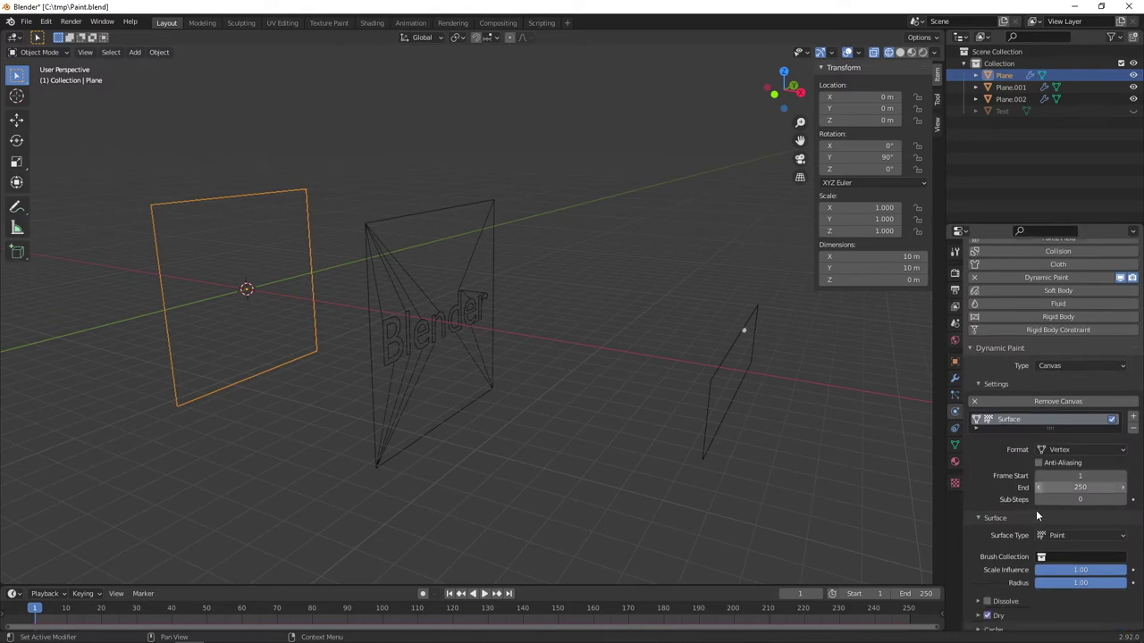
left_click(1079, 450)
left_click(1078, 476)
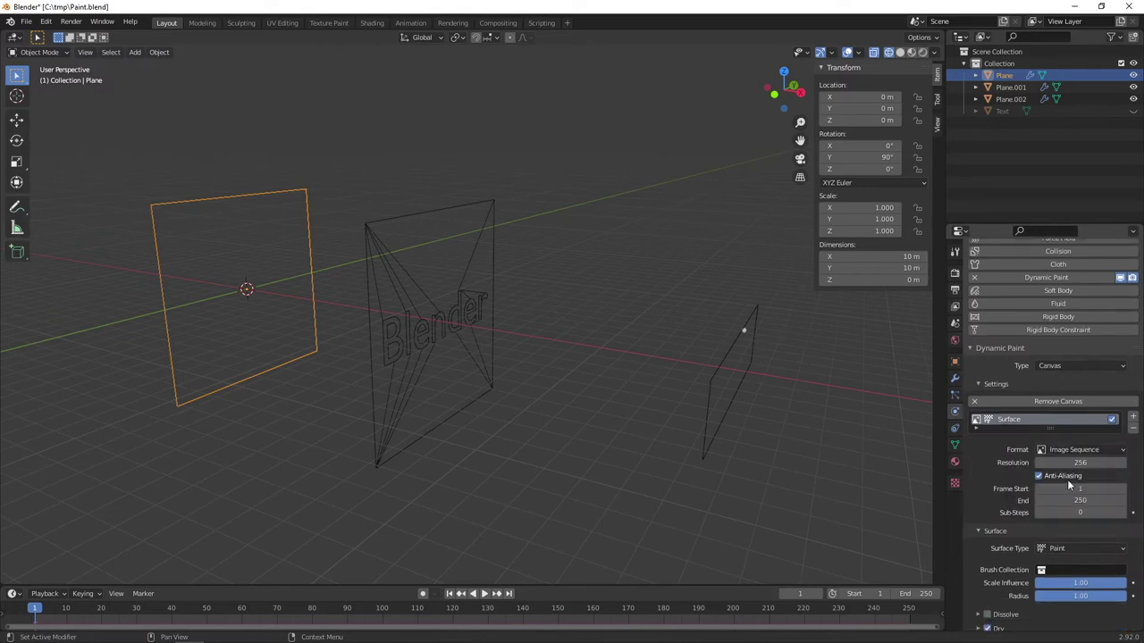
left_click(1073, 463)
type("2048")
key("Return")
Set the canvas surface's end frame to 200 and disable Dry.
left_click(1087, 501)
type("200")
key("Return")
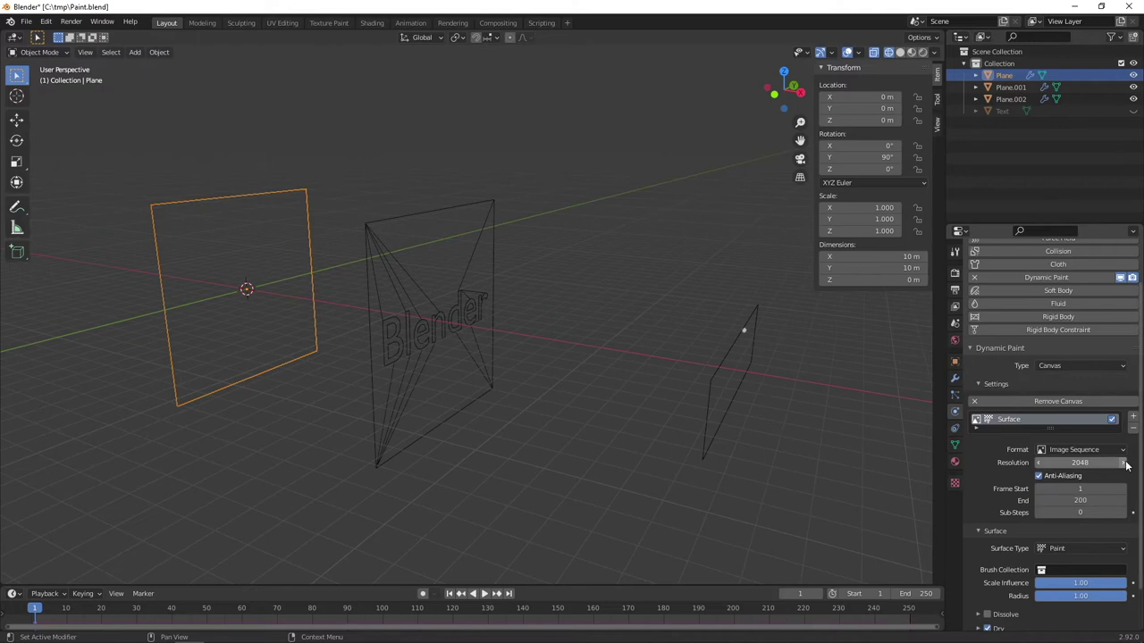
scroll(1064, 518, "down", 2)
left_click(988, 582)
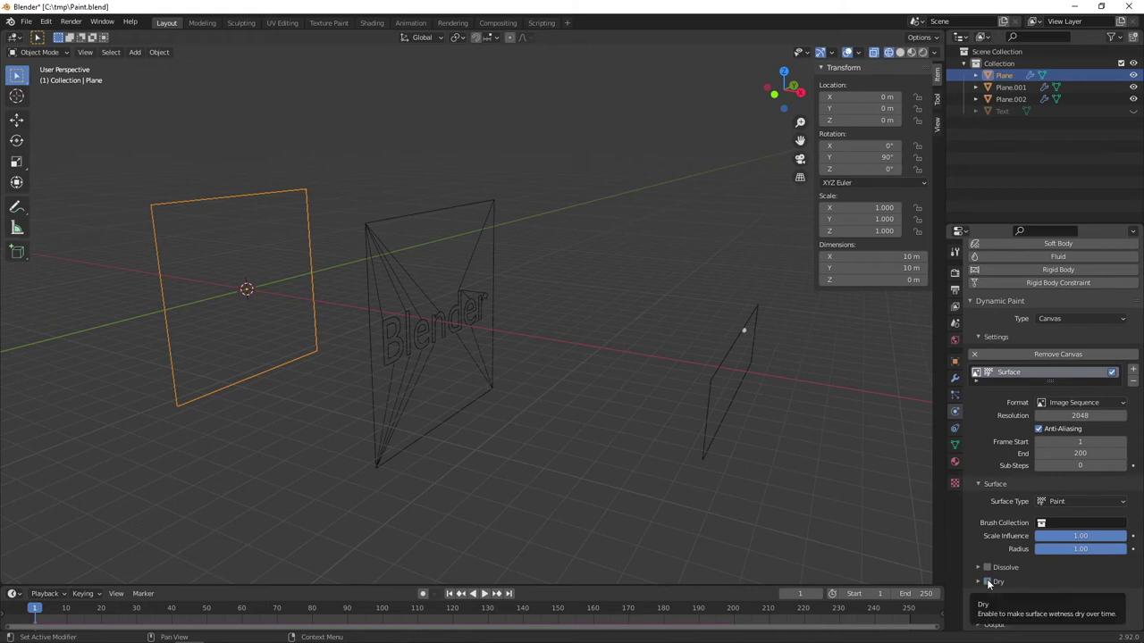
Set the canvas surface's Initial Color type to Color and make the color black.
left_click(1012, 610)
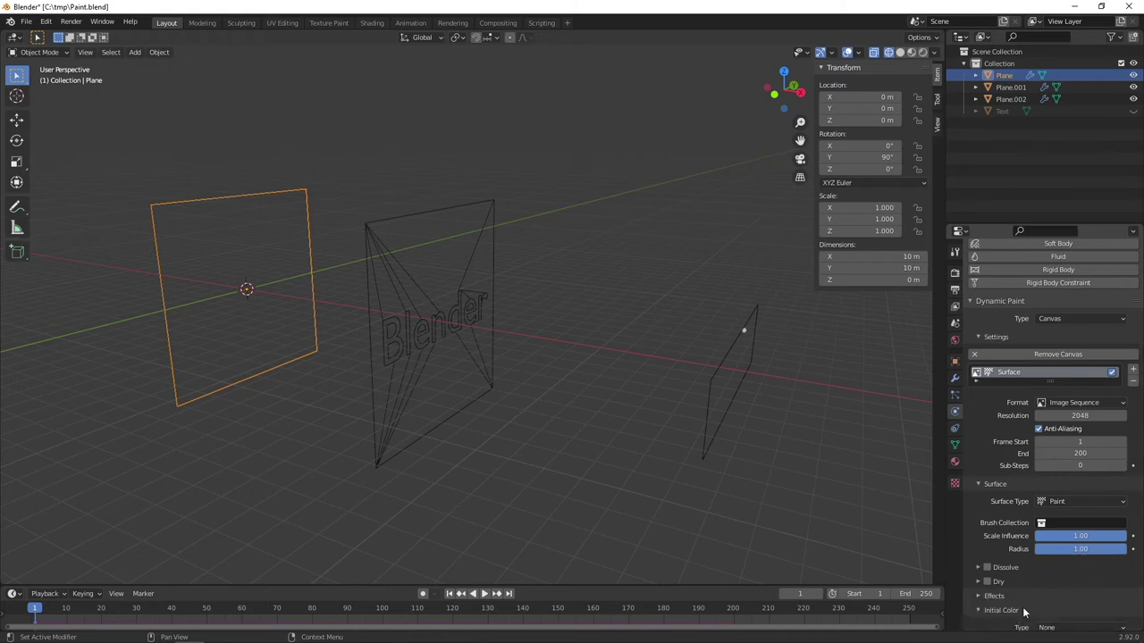
scroll(1013, 620, "down", 1)
left_click(1059, 608)
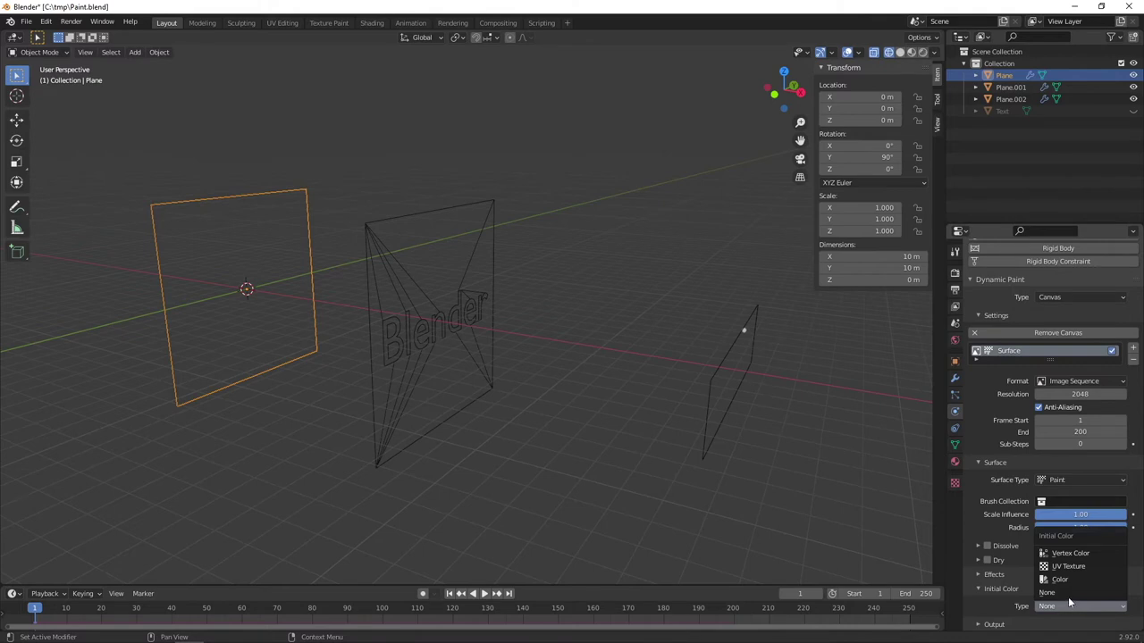
left_click(1061, 579)
scroll(1083, 608, "down", 1)
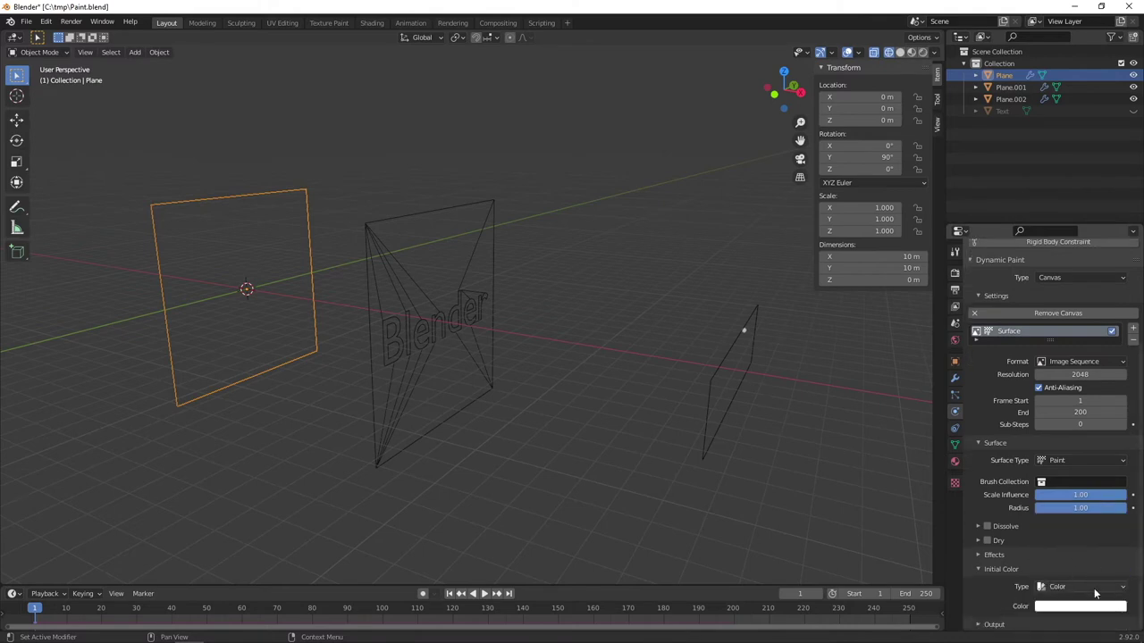
left_click(1064, 607)
left_click_drag(1118, 441, 1117, 522)
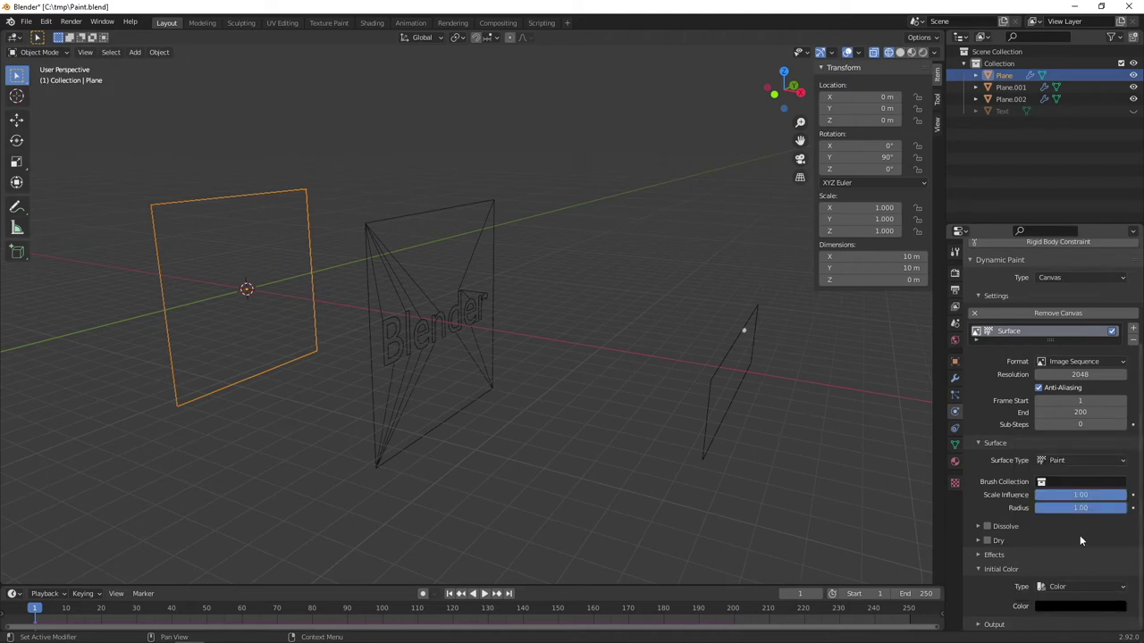
left_click(1008, 569)
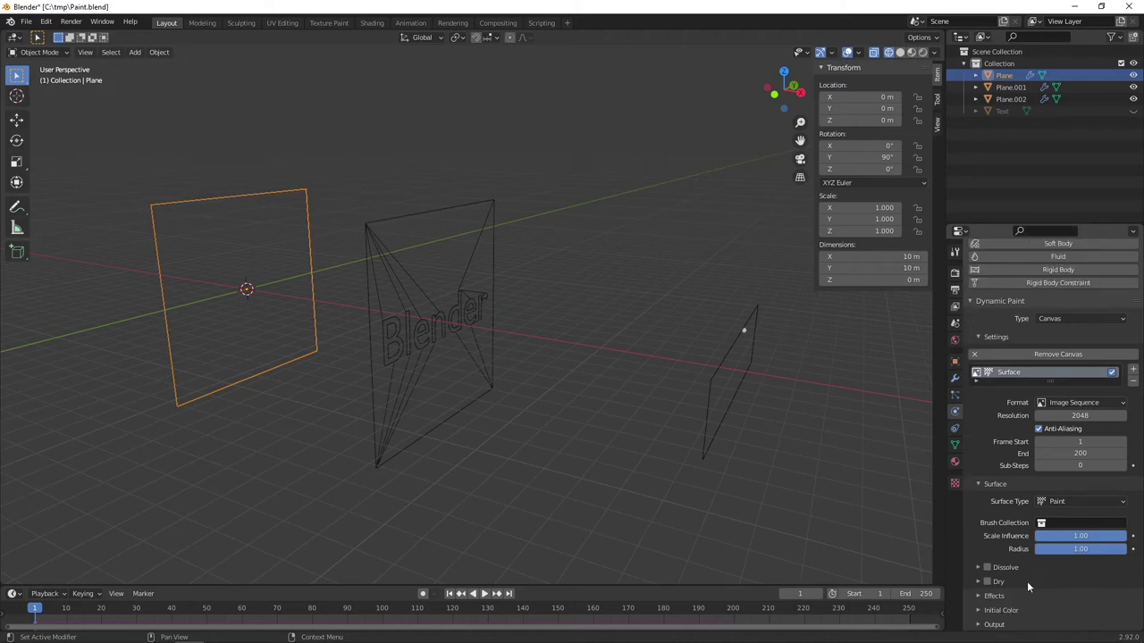
Set the canvas surface's output cache path to //paint.
left_click(993, 625)
scroll(1018, 590, "down", 3)
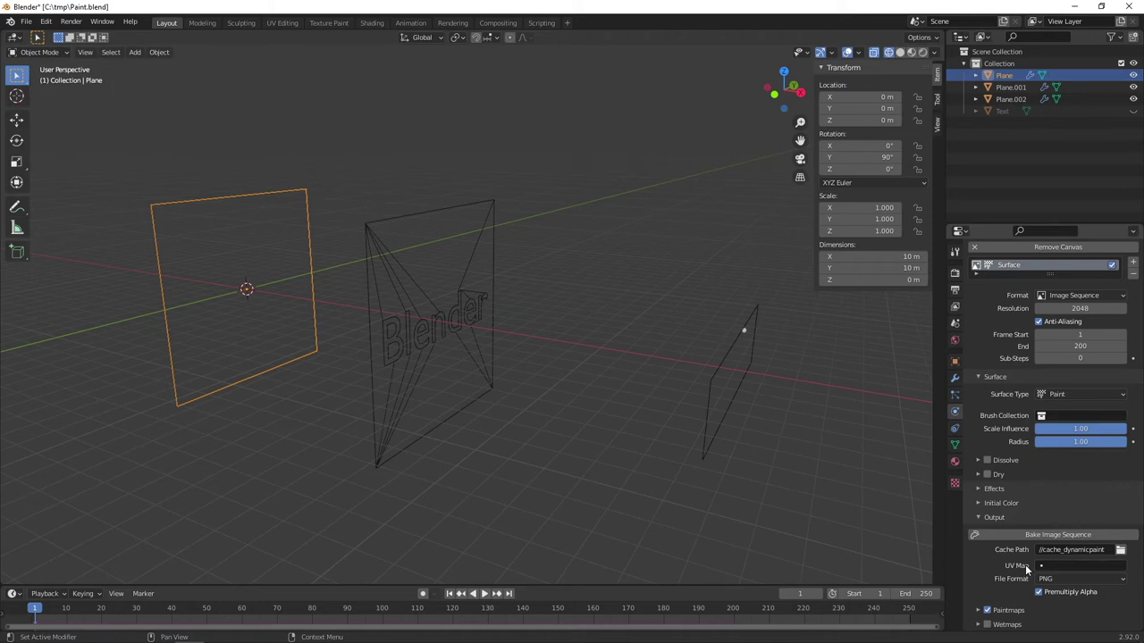
left_click(1105, 550)
key("Home")
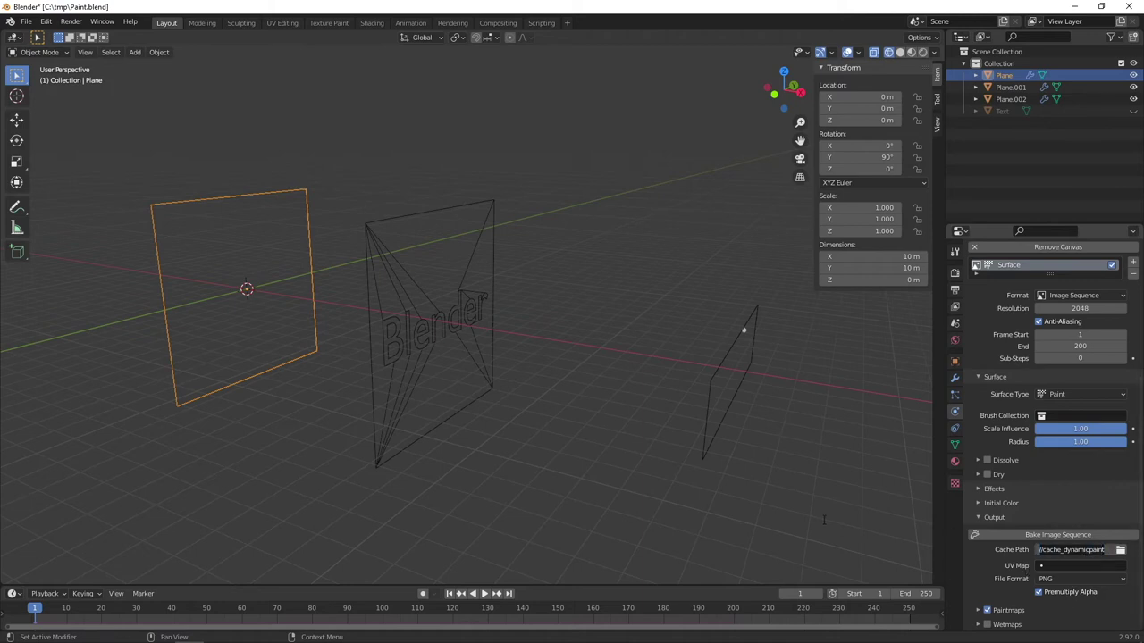
type("//")
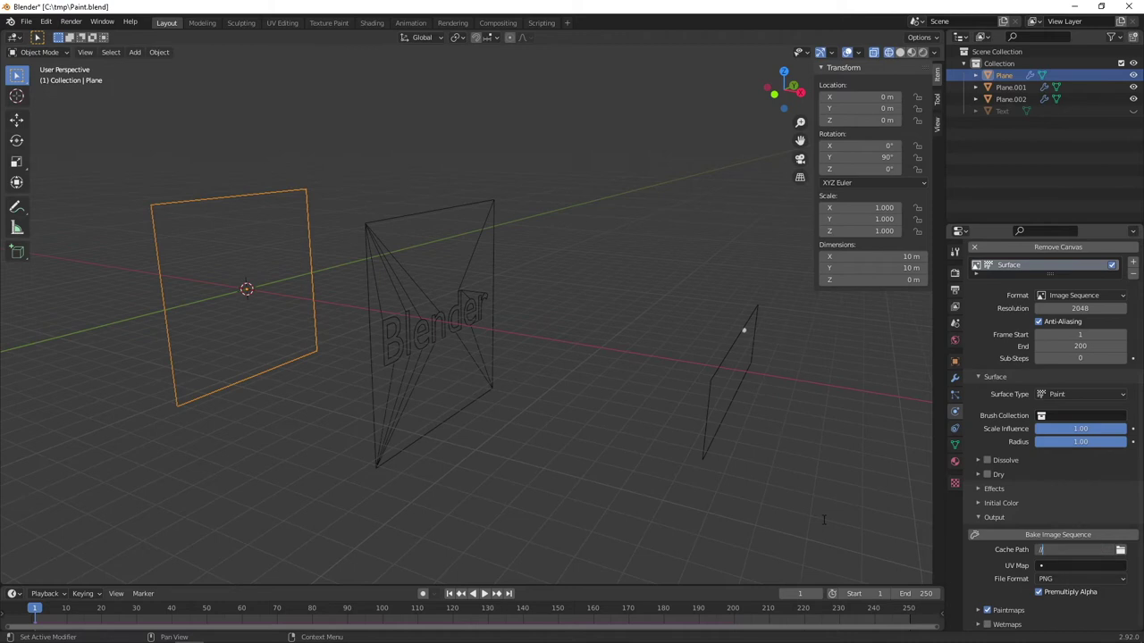
key("Return")
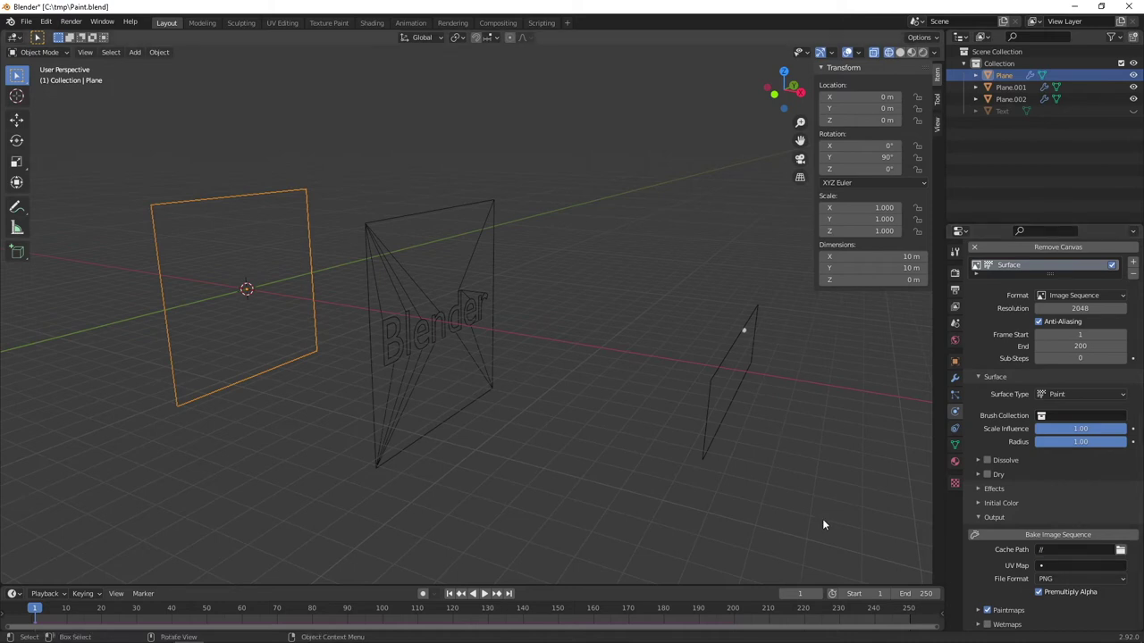
left_click(1074, 549)
type("paint")
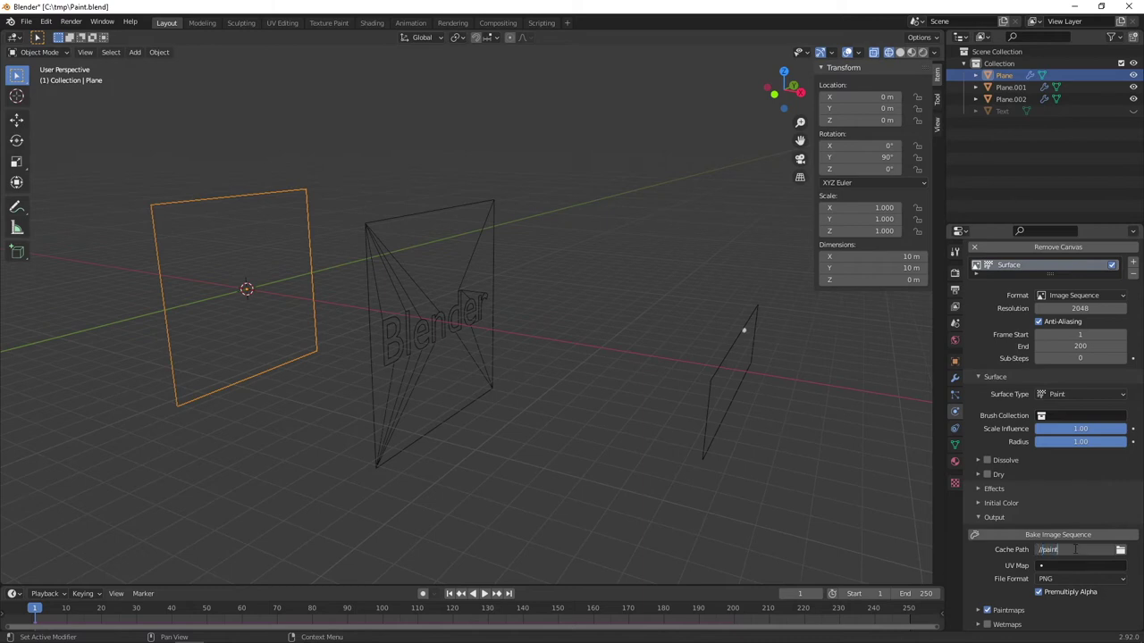
key("Return")
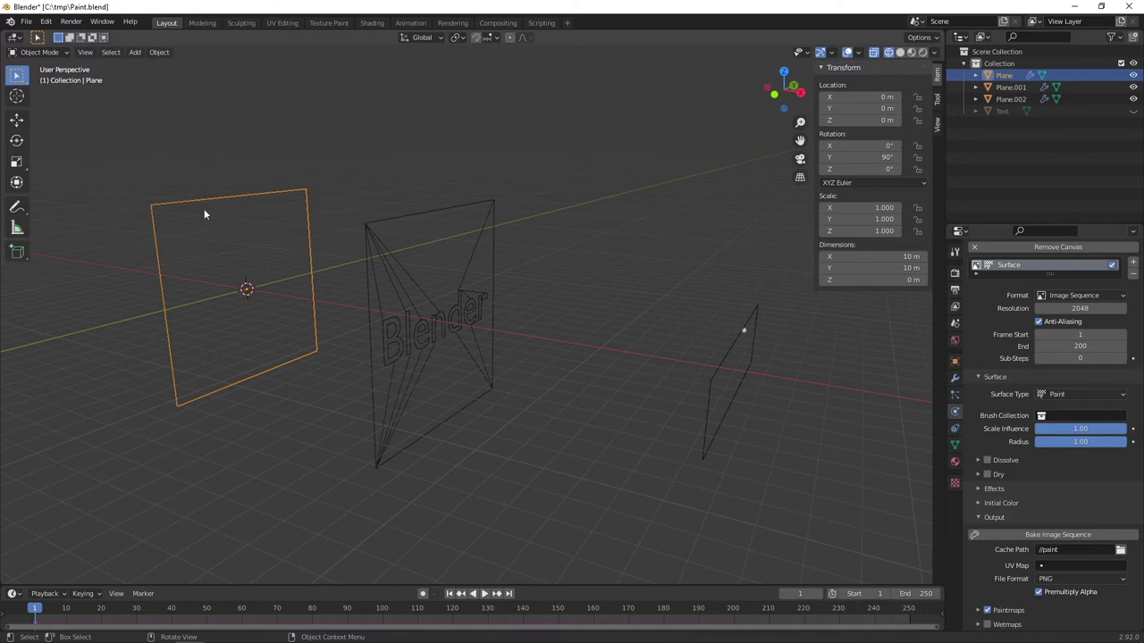
Subdivide the rear canvas plane's mesh with 10 cuts.
key("Tab")
key("Tab")
left_click(298, 189)
left_click(291, 184)
key("Tab")
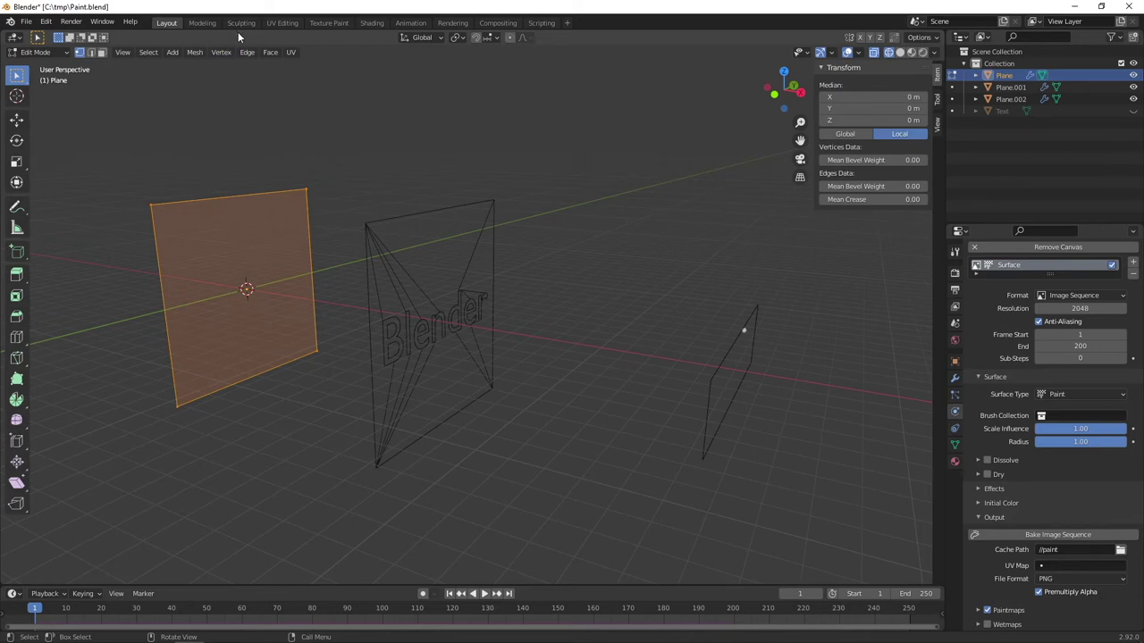
left_click(247, 52)
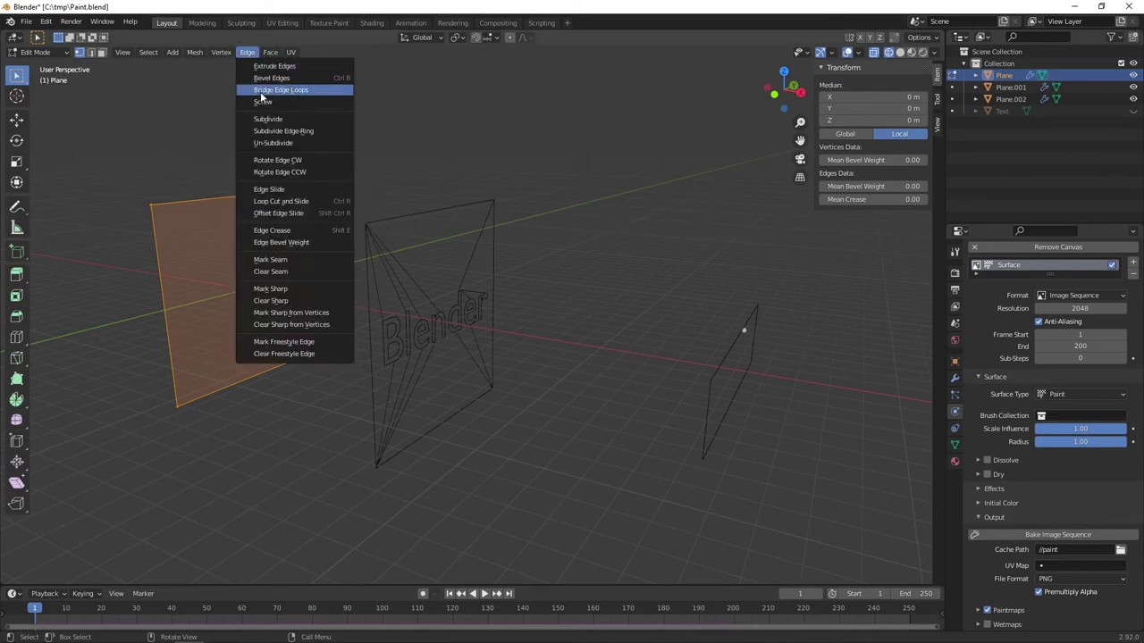
left_click(268, 119)
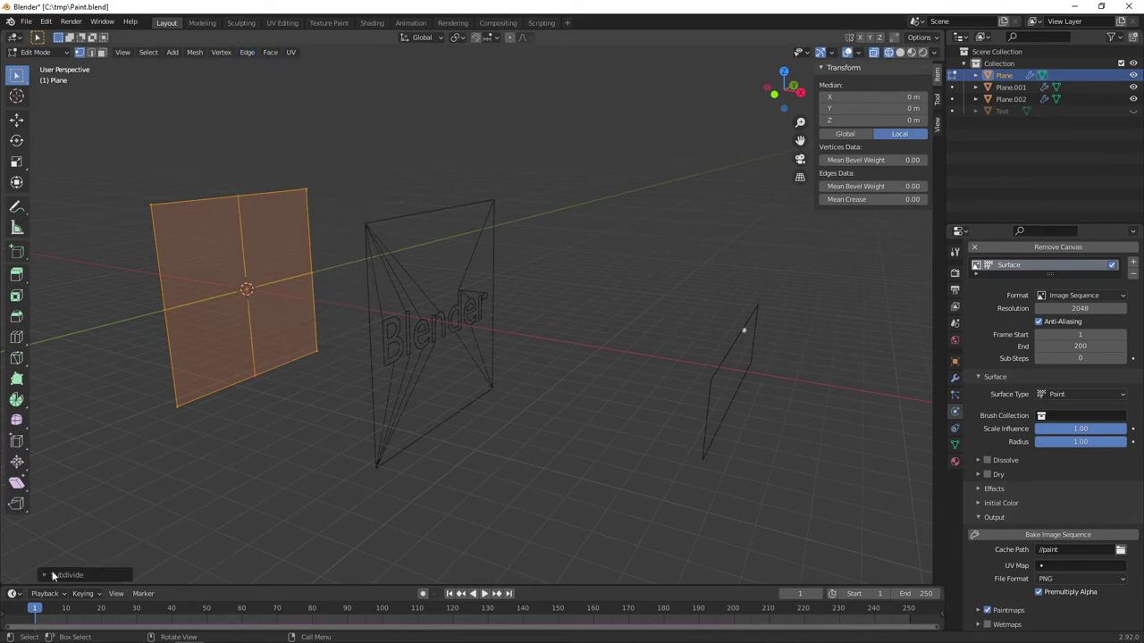
left_click(53, 575)
left_click_drag(134, 492, 215, 493)
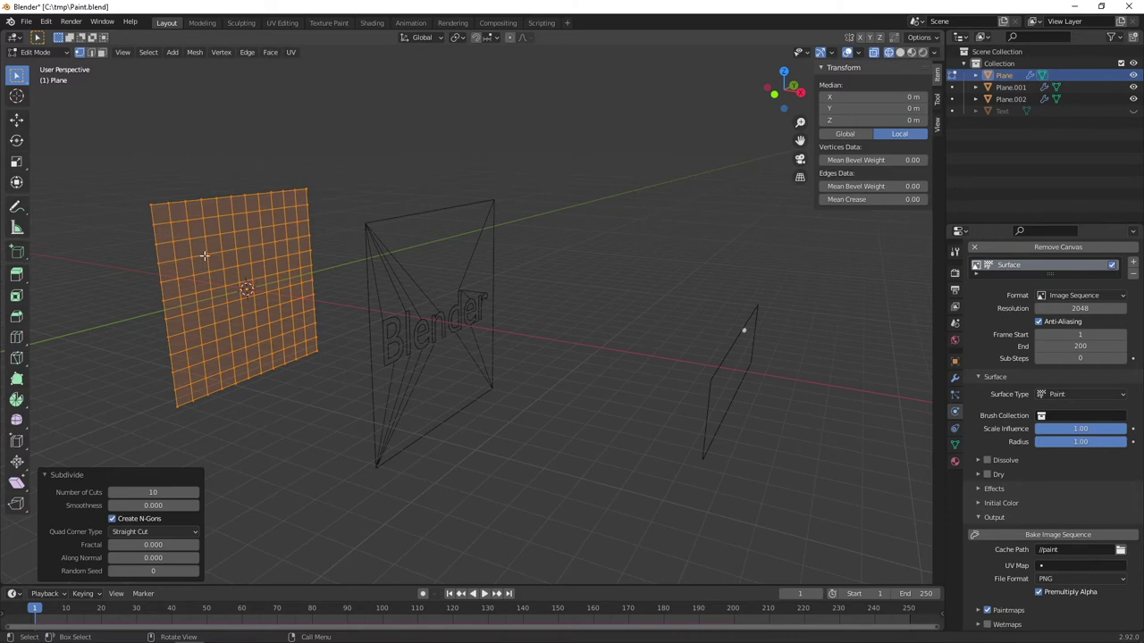
Subdivide the whole canvas plane mesh a second time with 5 cuts and return to Object Mode.
left_click(151, 206)
key("a")
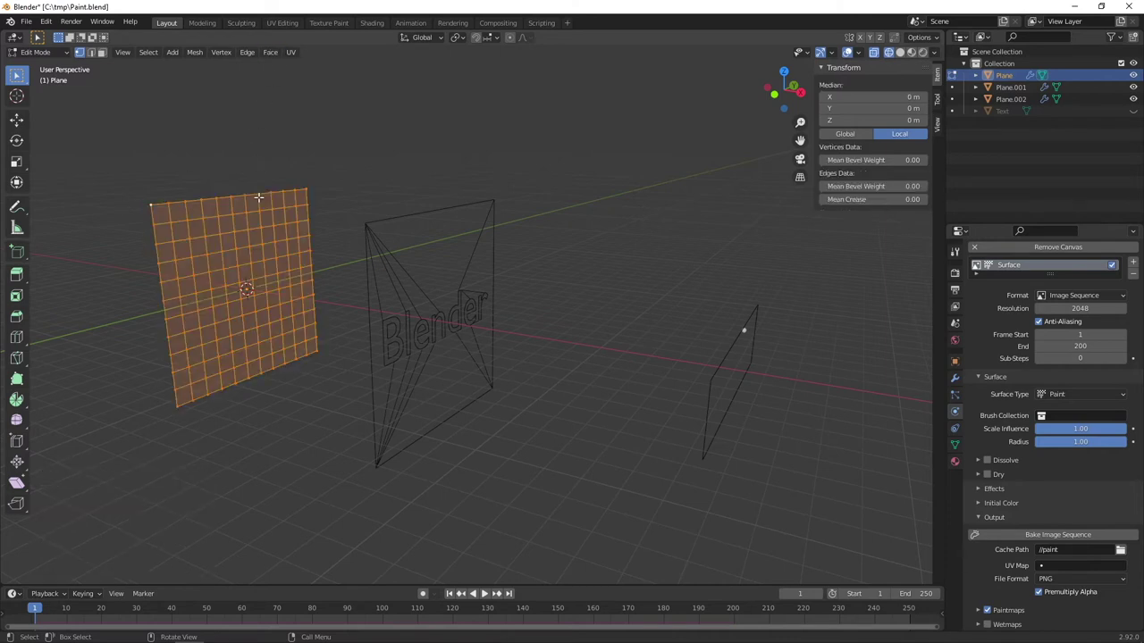
left_click(246, 52)
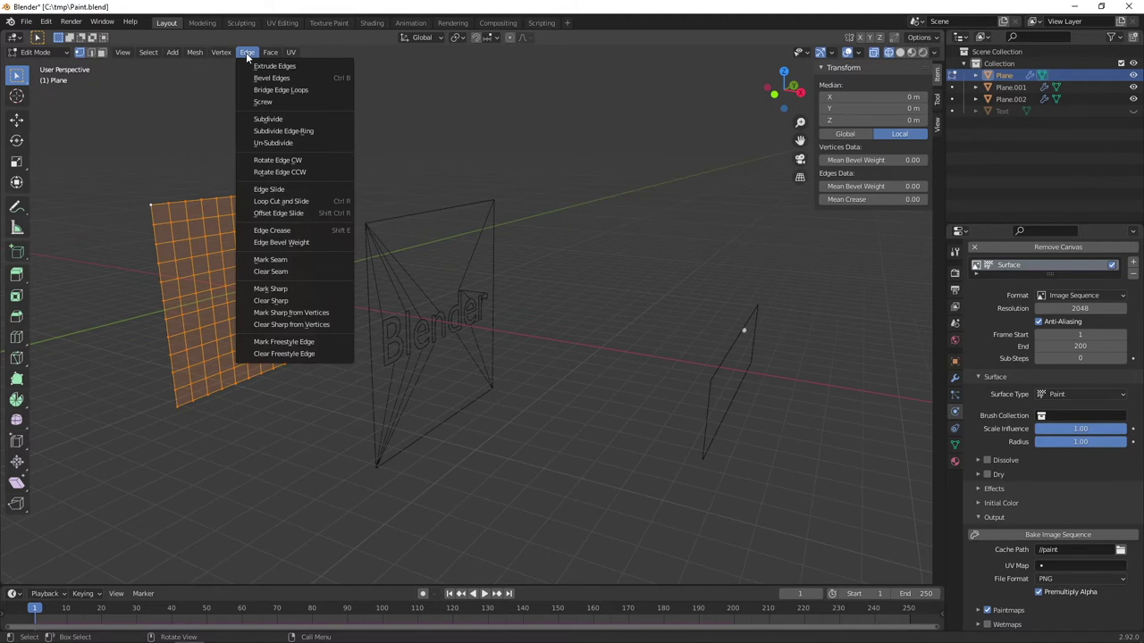
left_click(269, 119)
left_click(195, 492)
left_click(195, 492)
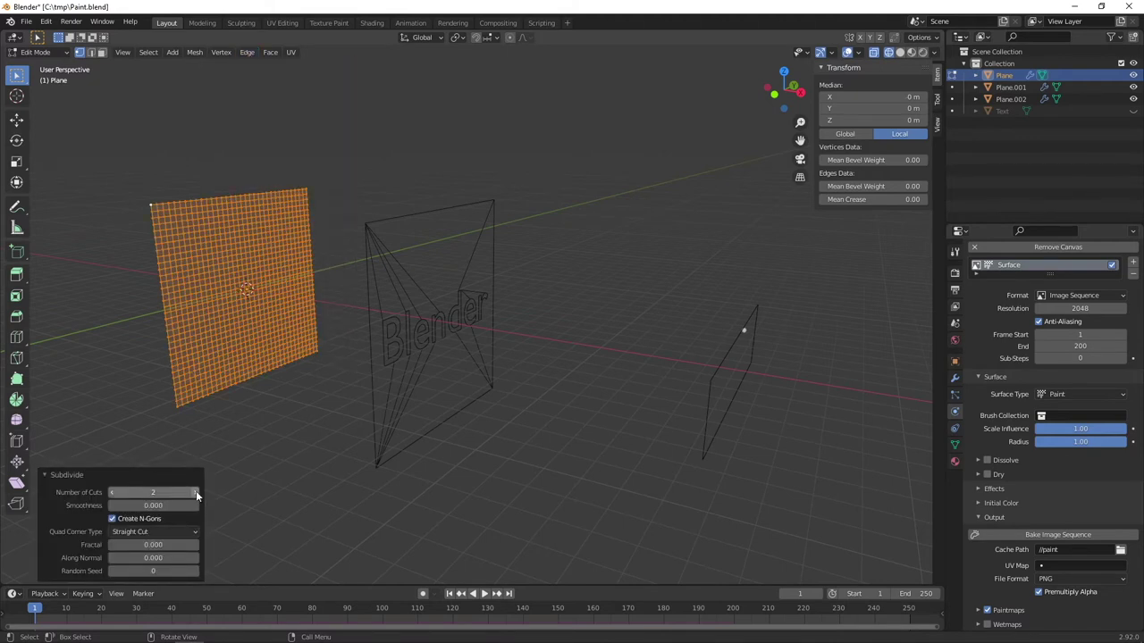
left_click(195, 492)
left_click(196, 492)
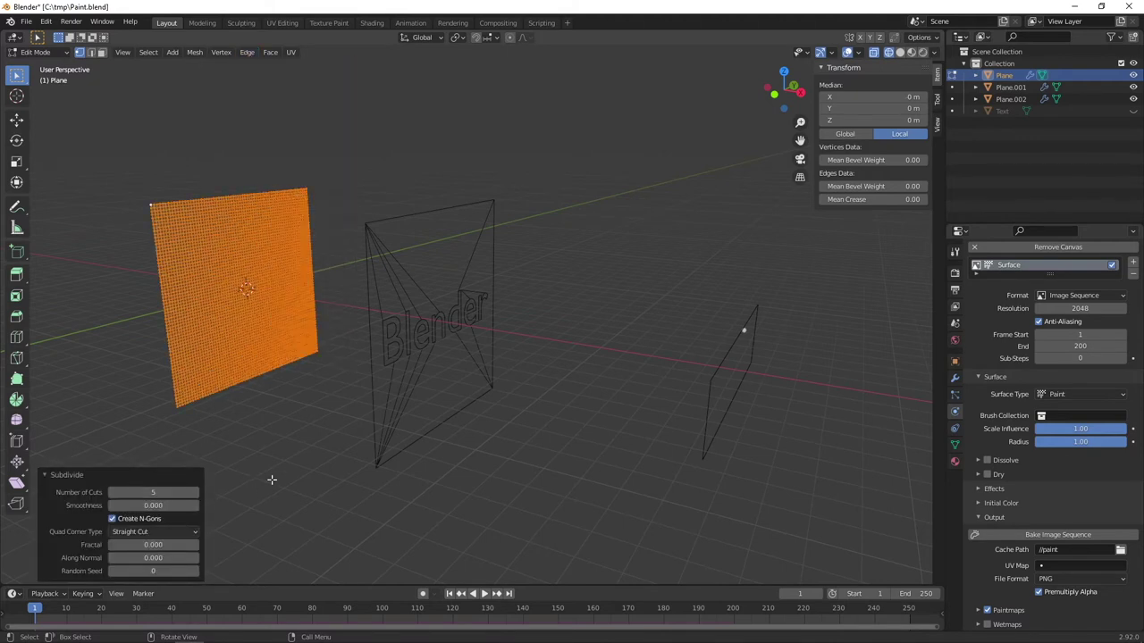
key("Tab")
Enable Dynamic Paint physics on the particle emitter plane, set its type to Brush and add a brush.
middle_click_drag(273, 278, 312, 309)
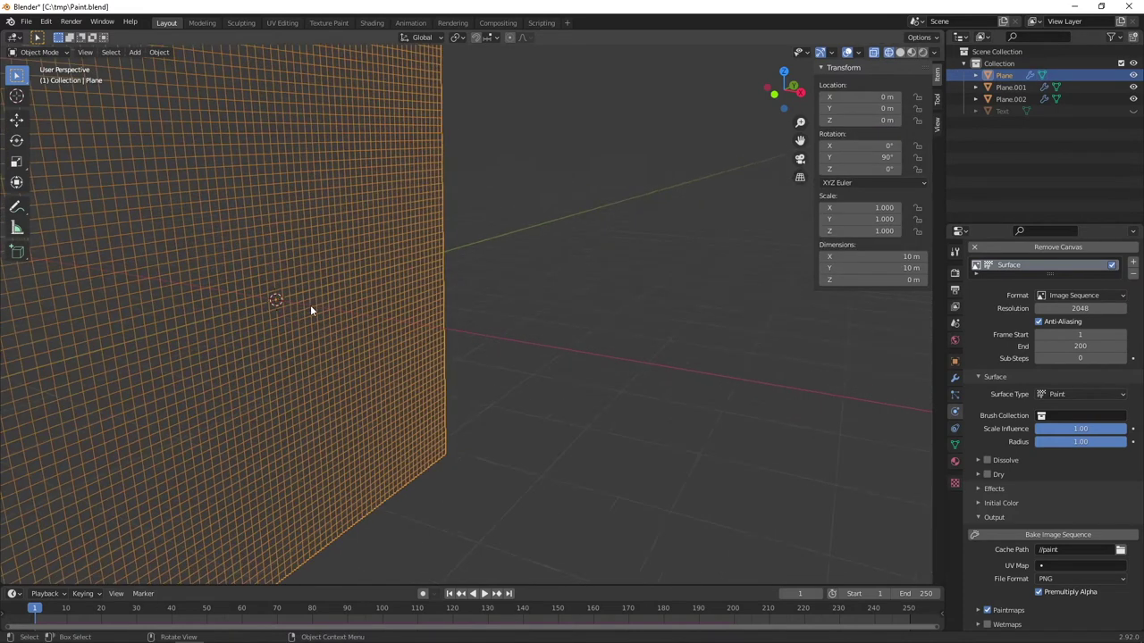
scroll(354, 252, "down", 5)
middle_click_drag(356, 252, 477, 303)
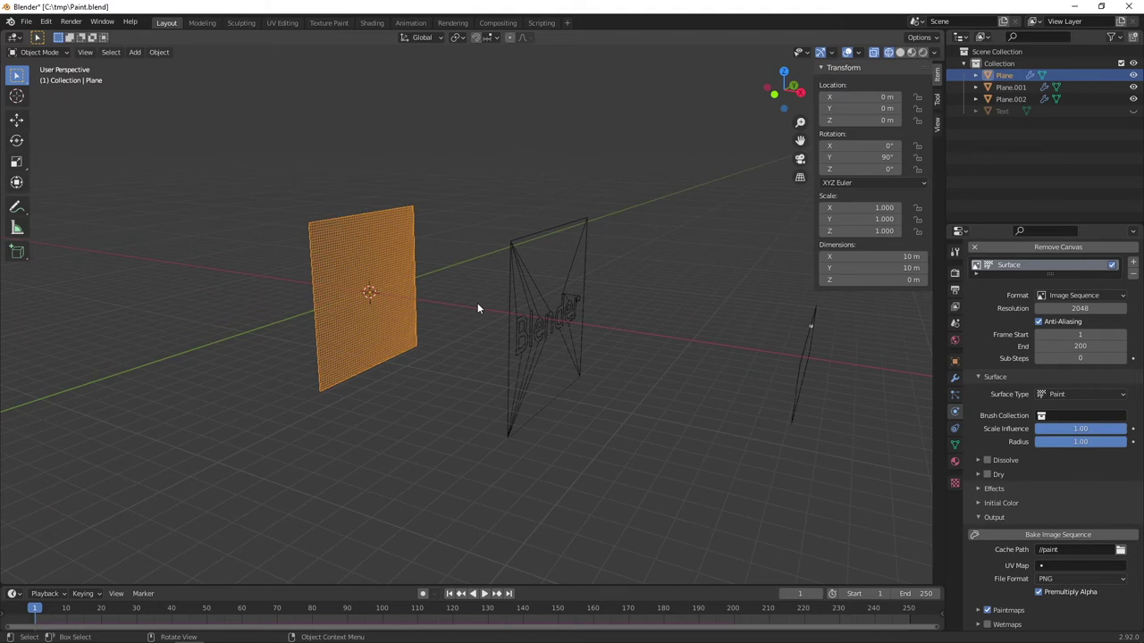
mouse_move(679, 357)
middle_mouse_down()
mouse_move(646, 352)
mouse_move(694, 364)
middle_mouse_up()
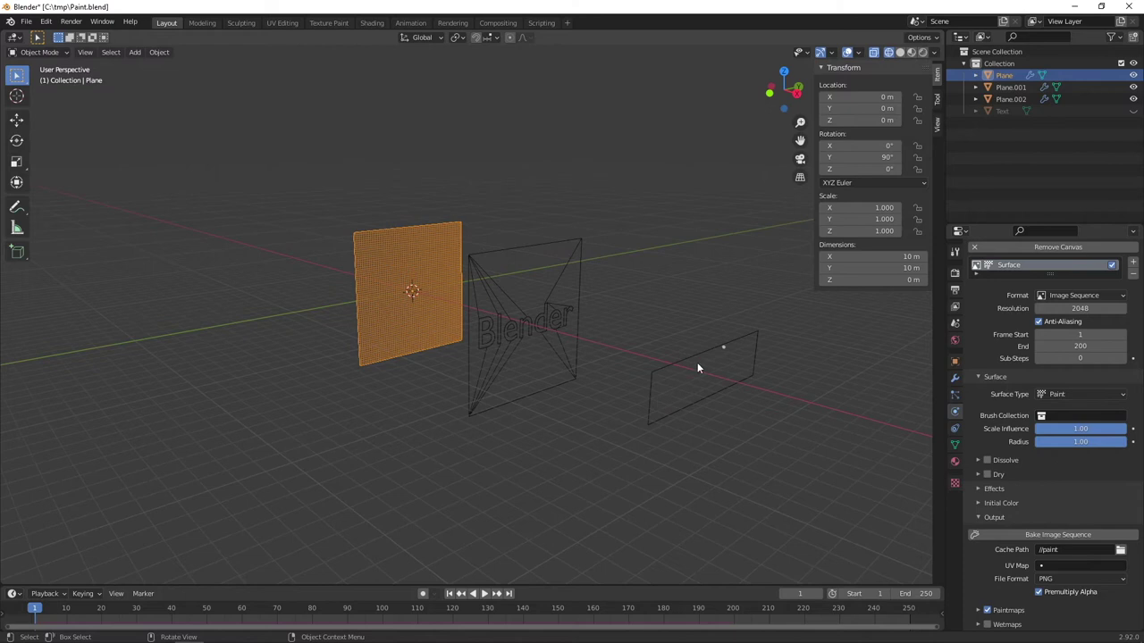
left_click(686, 362)
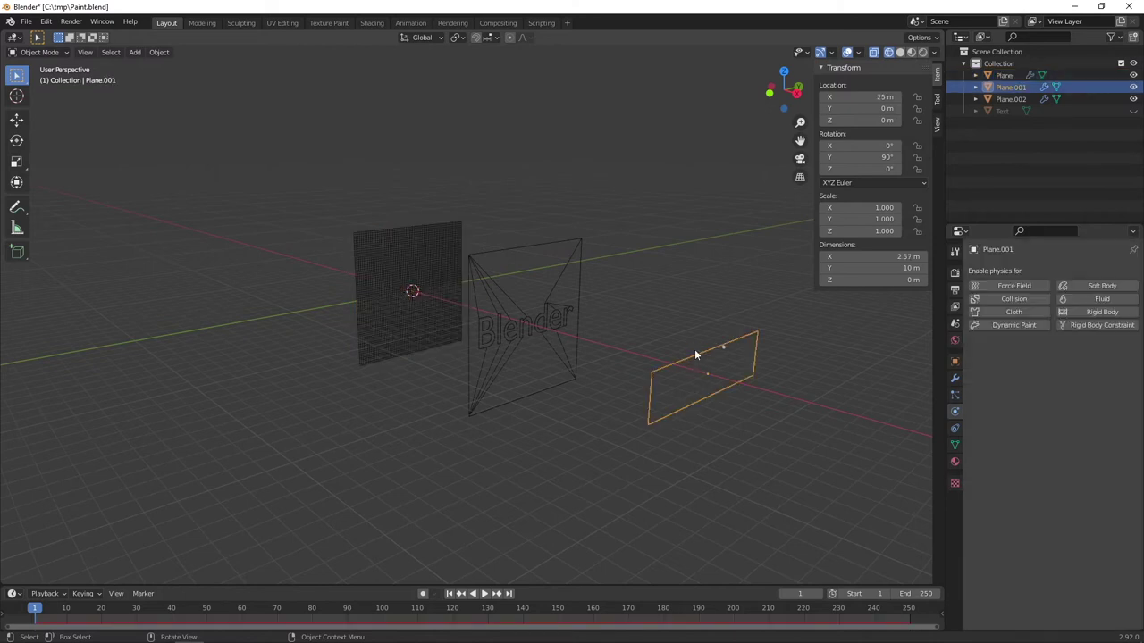
left_click(1013, 325)
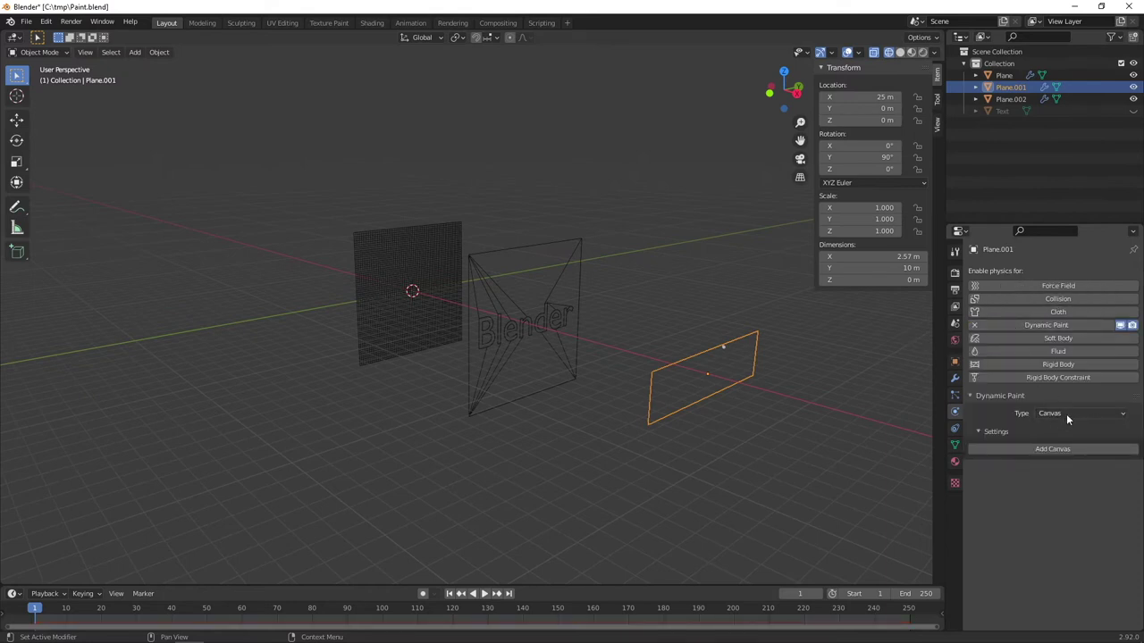
left_click(1084, 412)
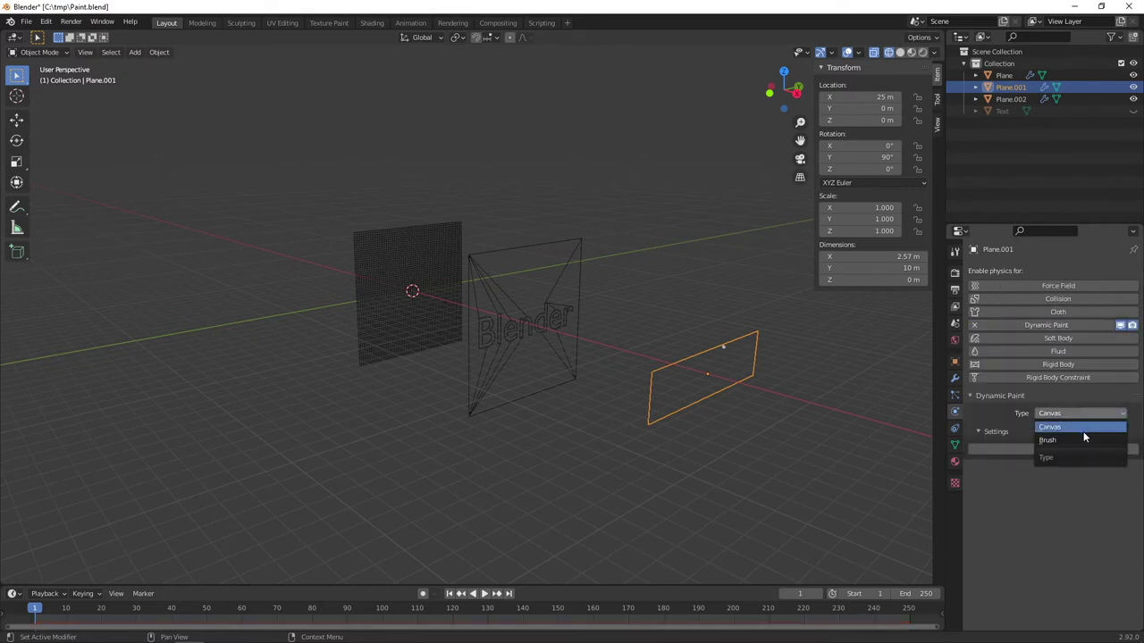
left_click(1083, 436)
left_click(1062, 450)
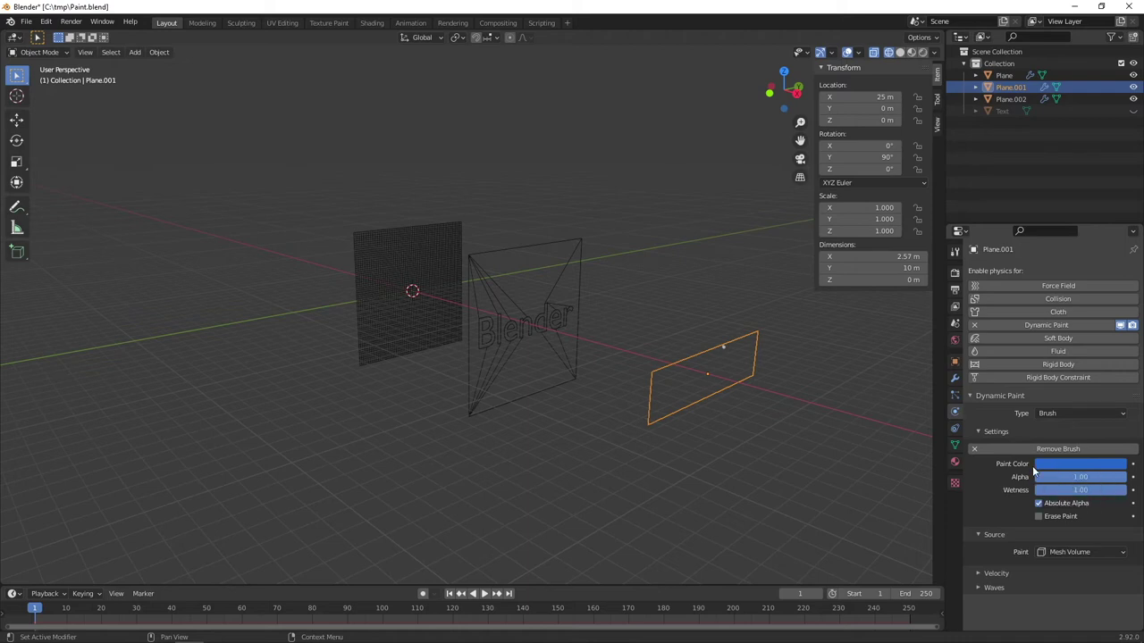
Change the brush's paint color to white with full value and no saturation.
left_click(1058, 463)
left_click_drag(1116, 332, 1117, 306)
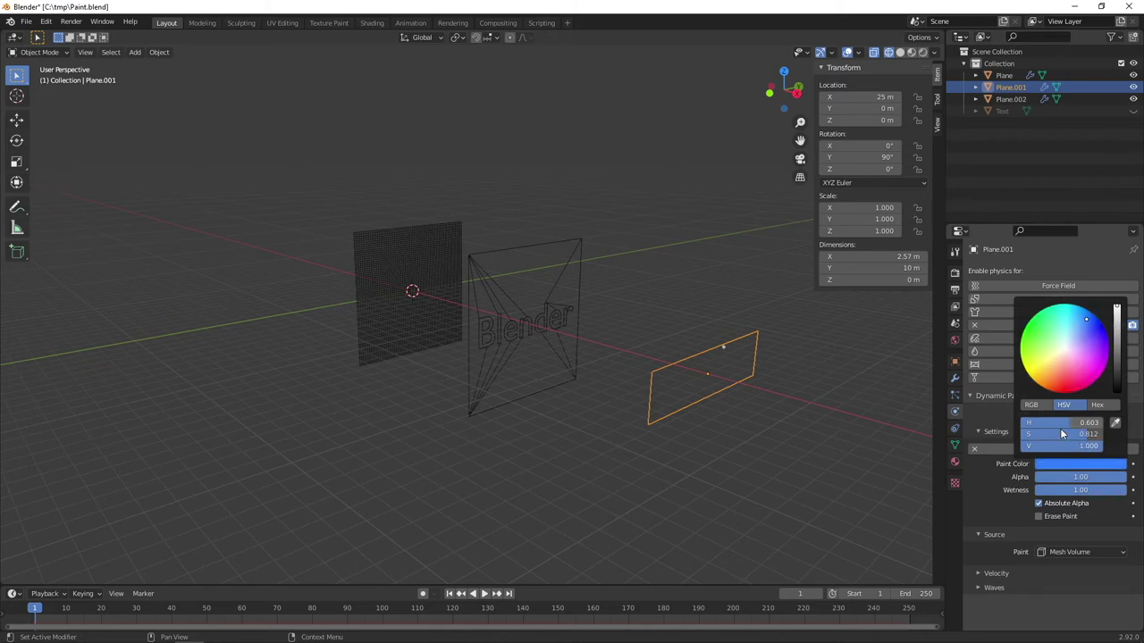
mouse_move(1080, 433)
left_mouse_down()
mouse_move(1020, 433)
mouse_move(1021, 421)
left_mouse_up()
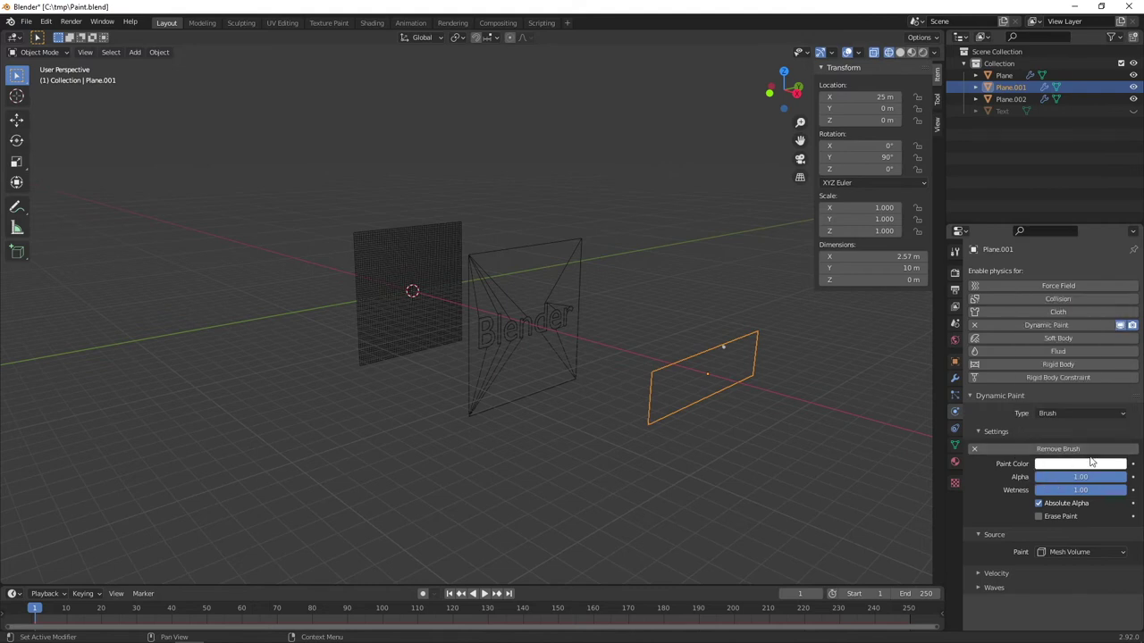
Set the brush's paint source to Particle System and assign ParticleSettings as its particle system.
left_click(1077, 552)
left_click(1077, 538)
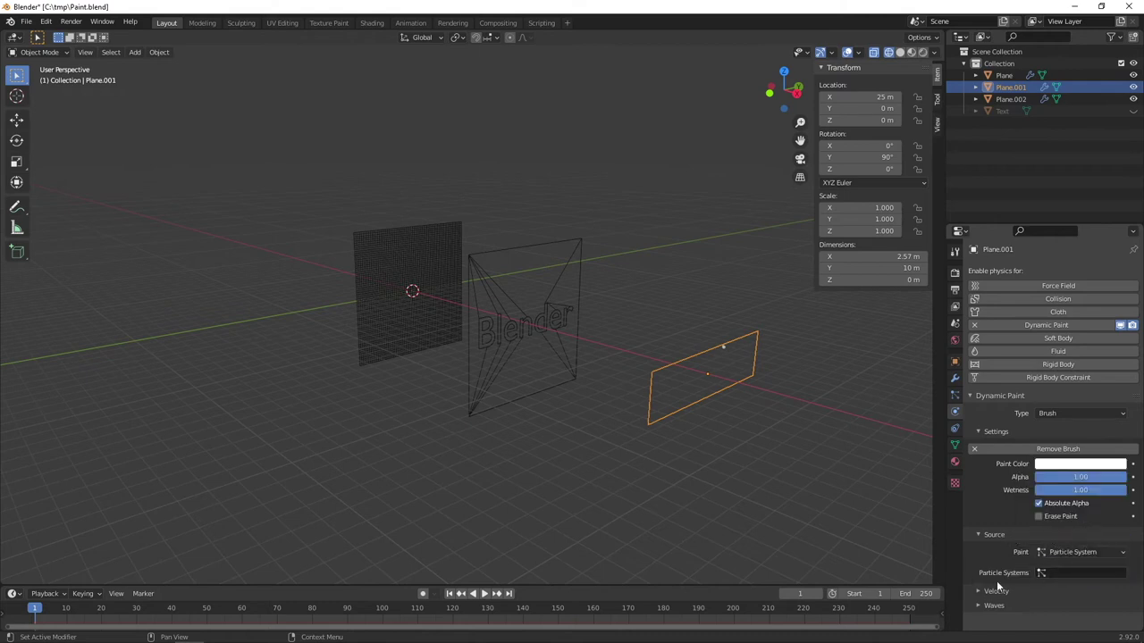
left_click(1060, 573)
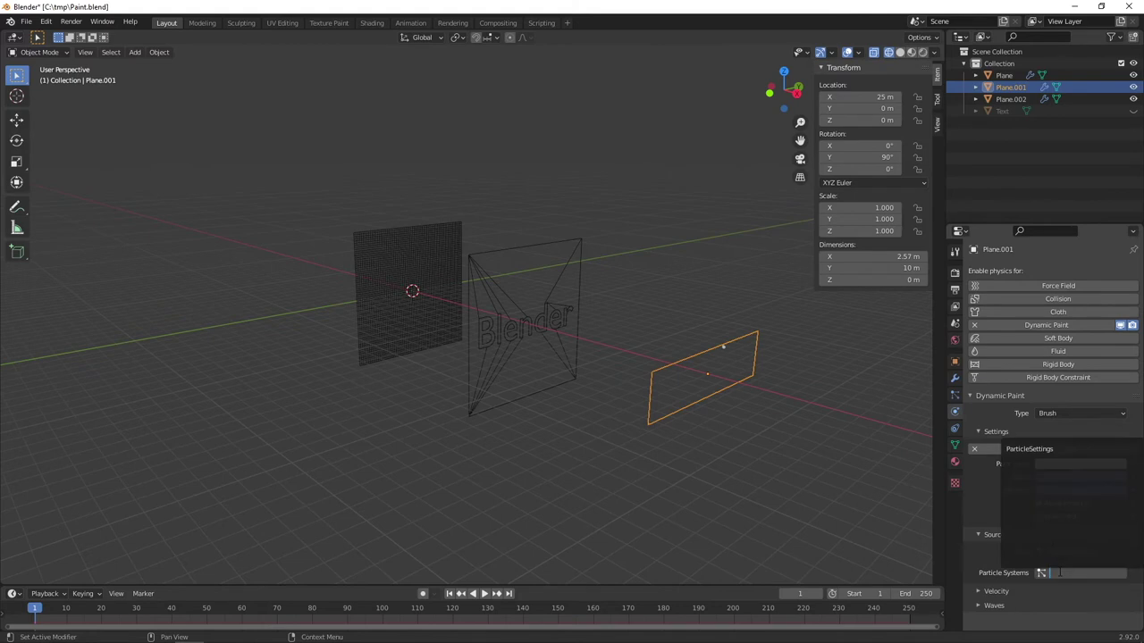
left_click(1050, 449)
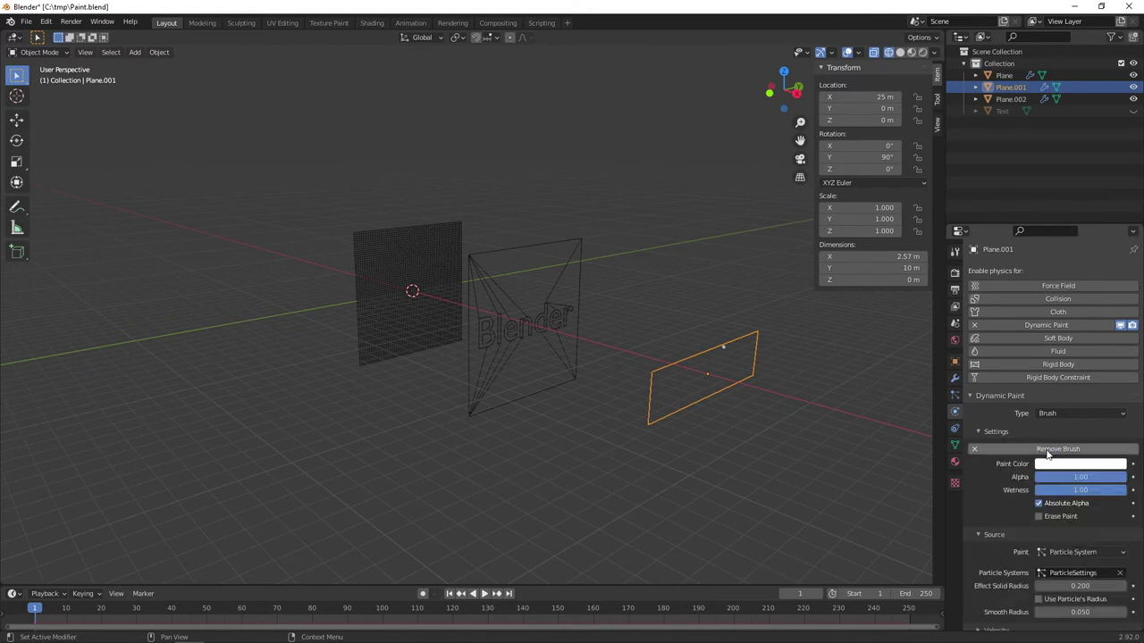
Set the brush's Effect Solid Radius to 0.01.
middle_click_drag(671, 369, 688, 364)
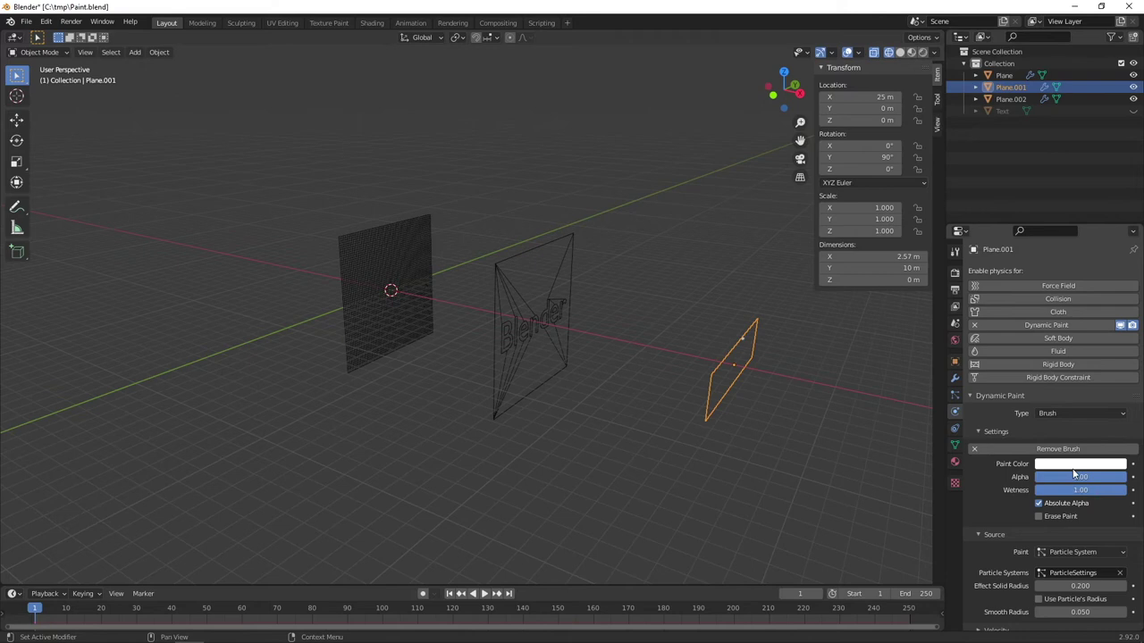
scroll(1067, 476, "down", 1)
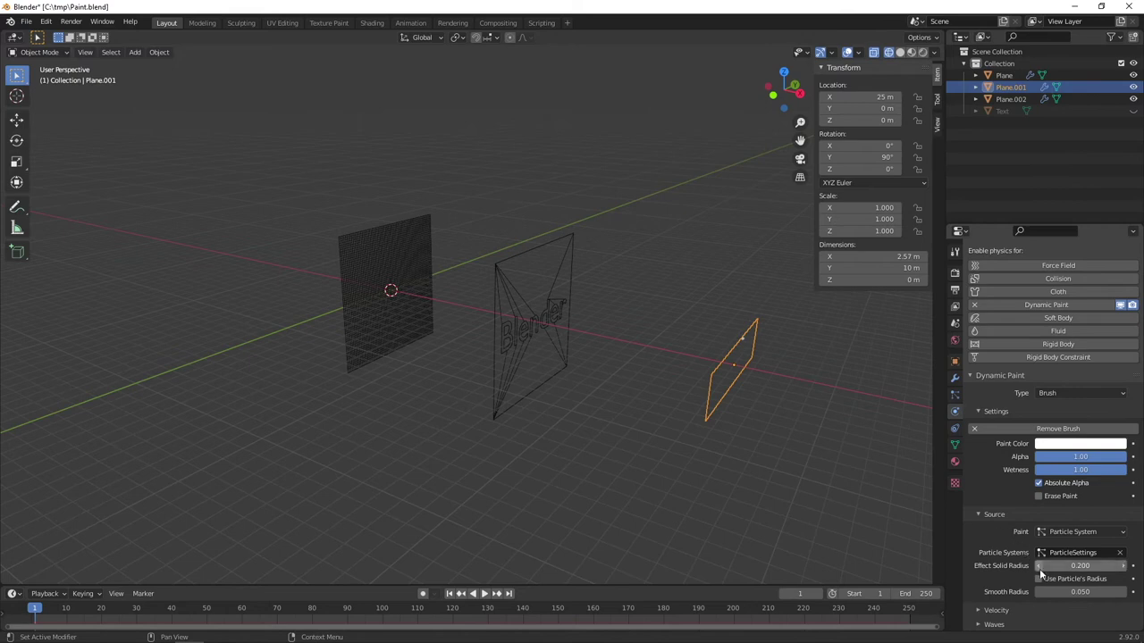
left_click(1092, 565)
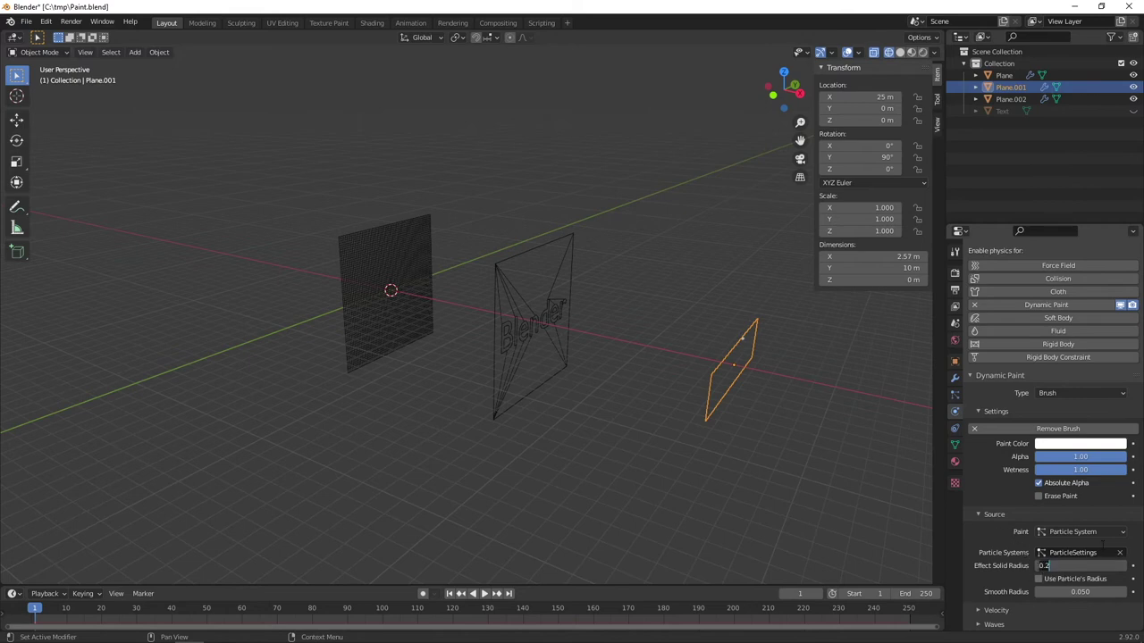
type("0.01")
key("Return")
UV-map the rear canvas plane's mesh with Project from View in the Right Orthographic view.
left_click(396, 251)
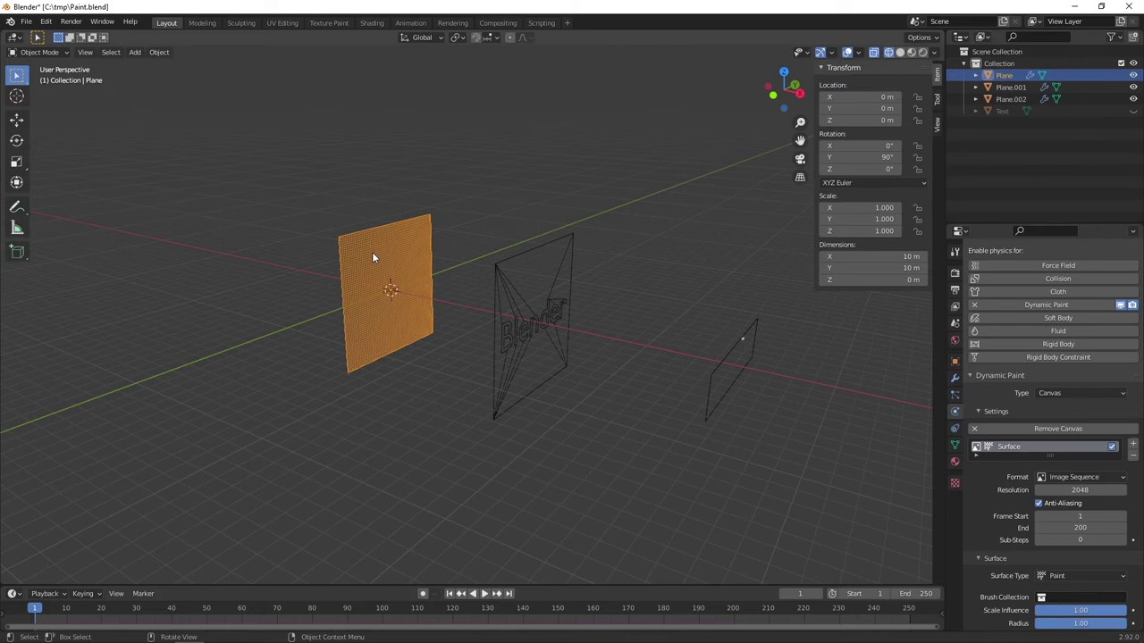
key("Tab")
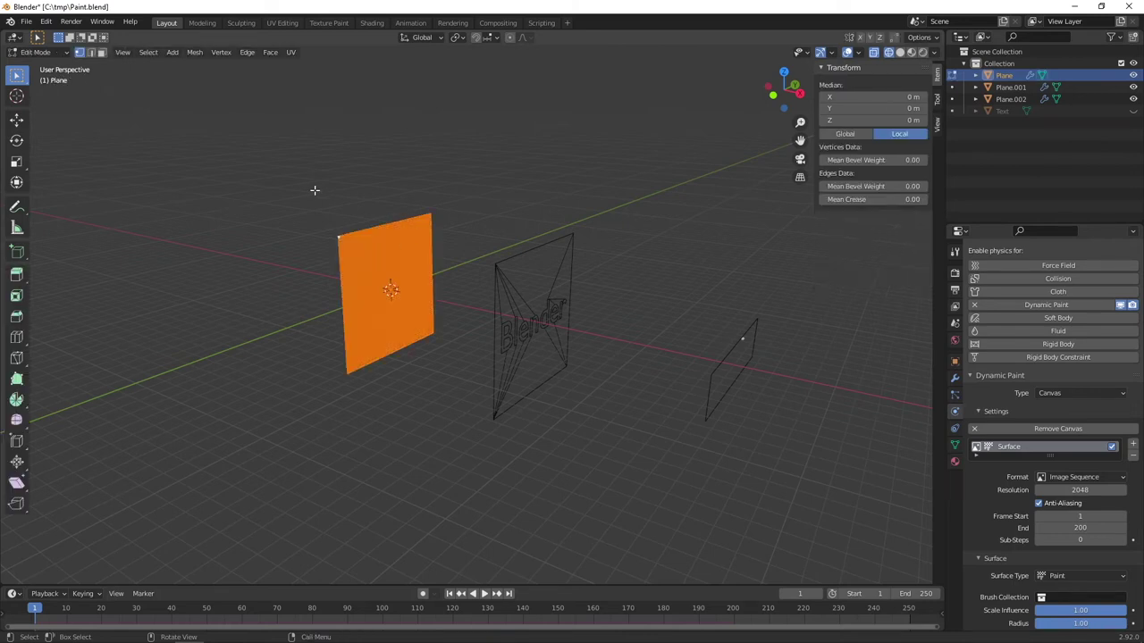
left_click(291, 52)
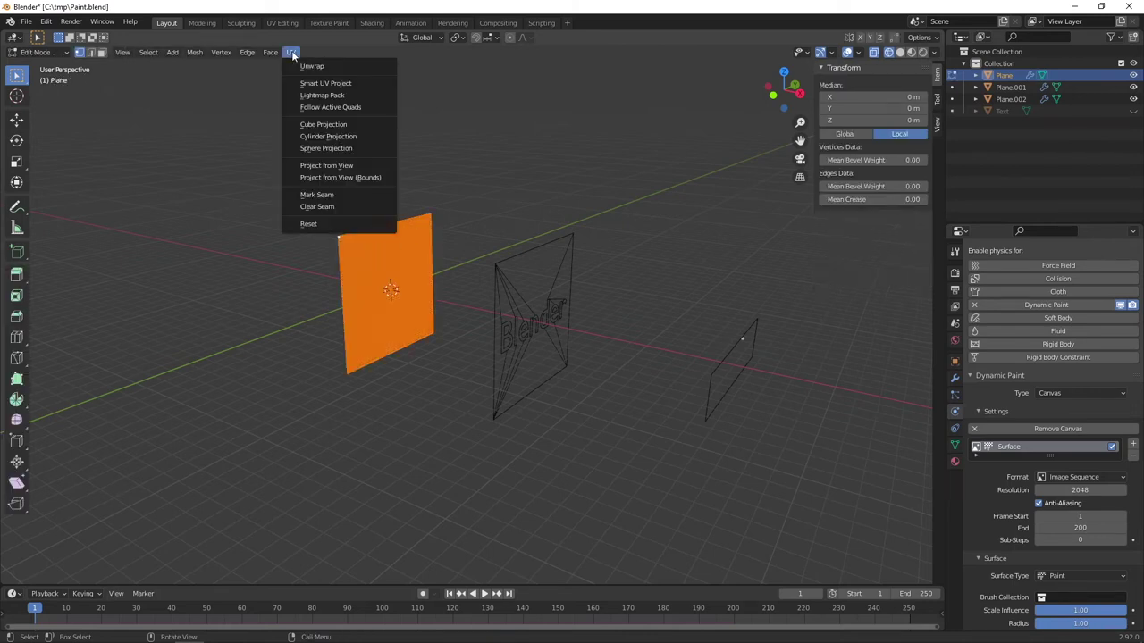
left_click(799, 93)
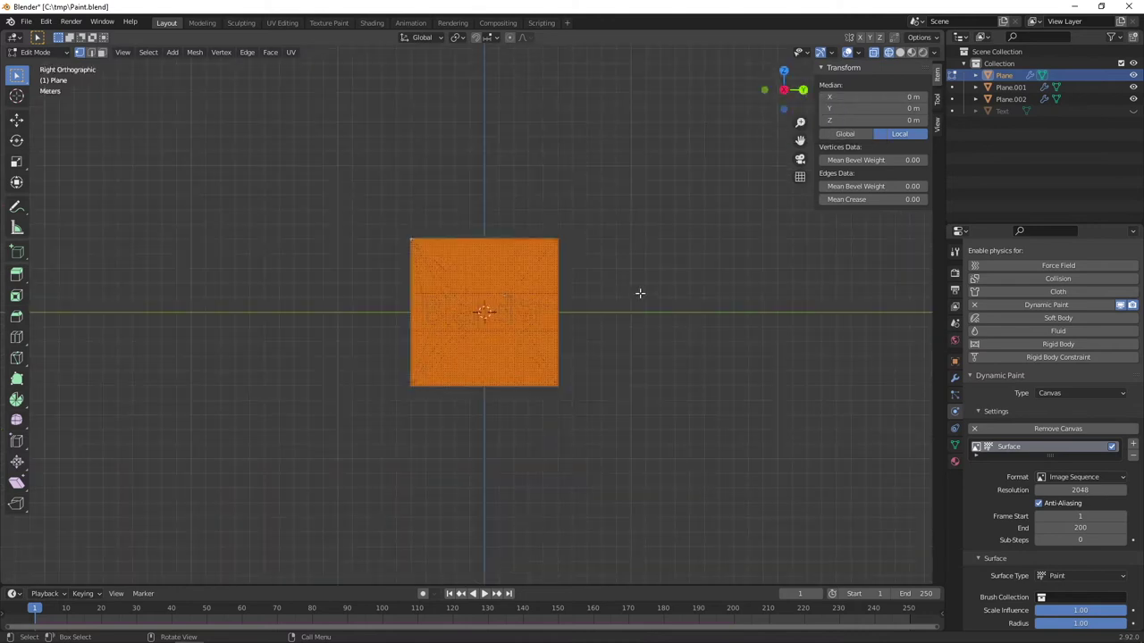
scroll(640, 293, "up", 6)
left_click(294, 52)
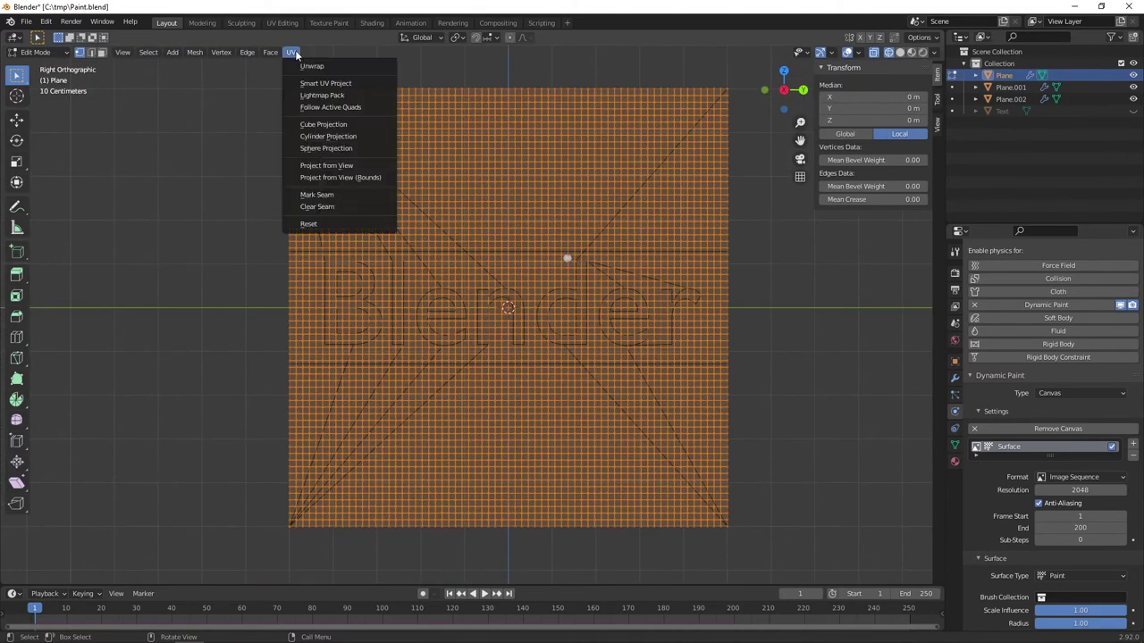
left_click(347, 168)
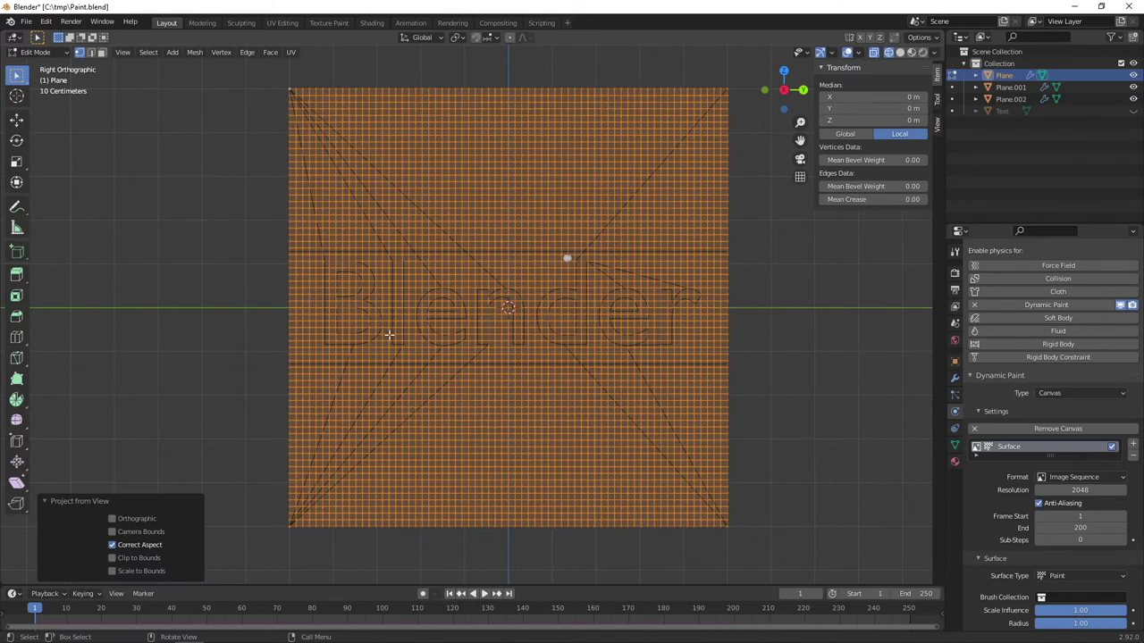
Leave Edit Mode on the canvas plane and deselect it.
key("Tab")
middle_click_drag(246, 268, 304, 303)
left_click(304, 303)
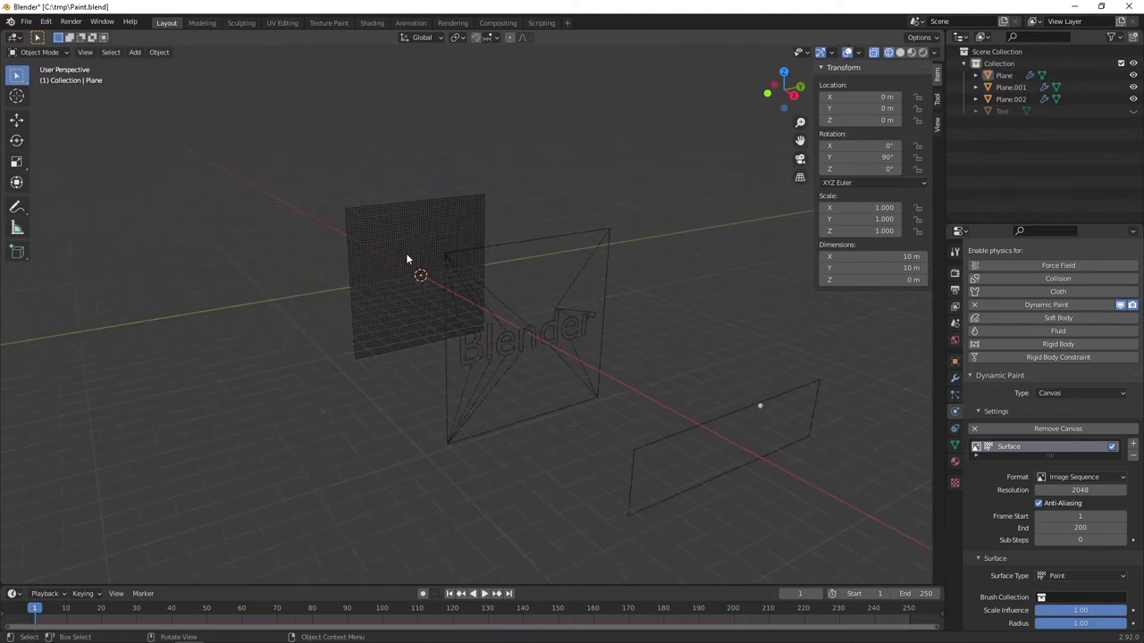
scroll(406, 259, "down", 1)
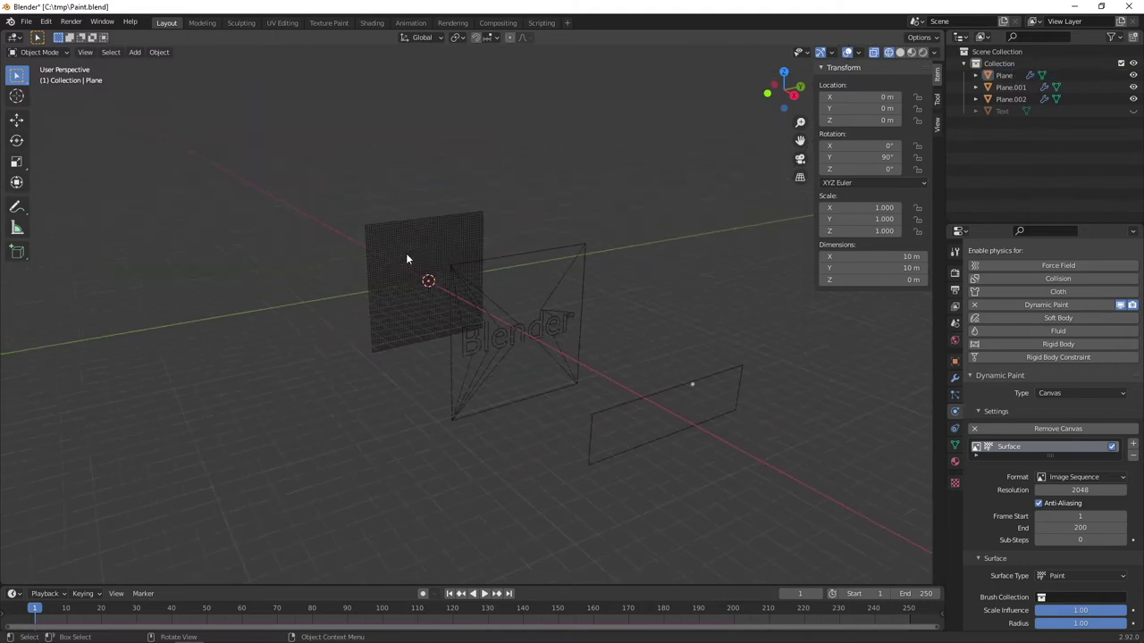
middle_click_drag(454, 279, 494, 279)
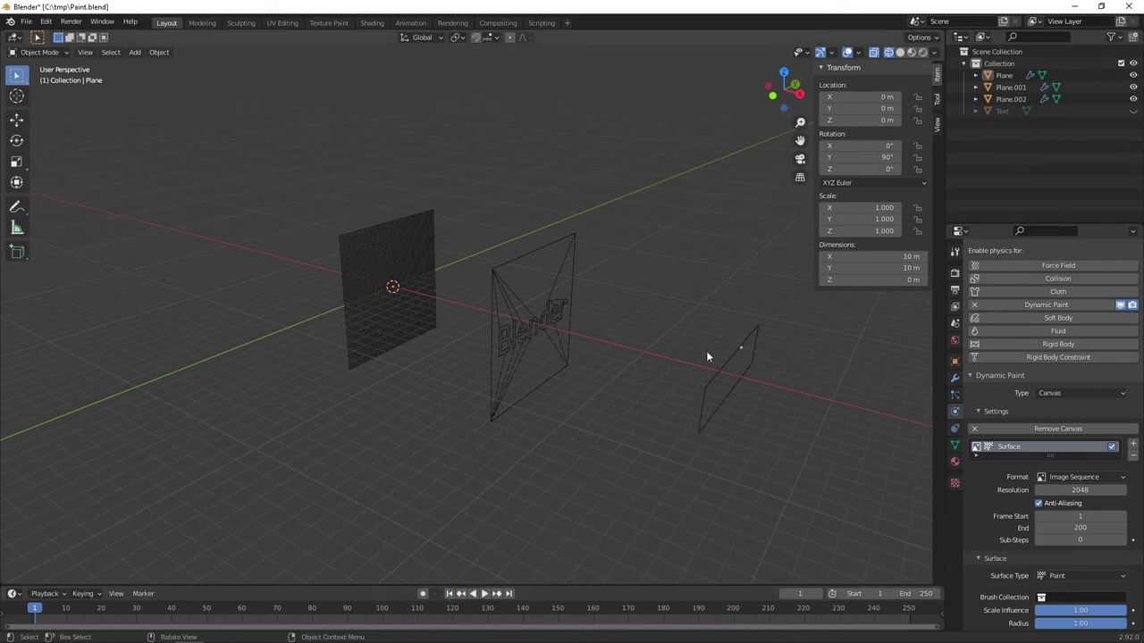
Set the emitter plane's particle number to 400000.
left_click(737, 353)
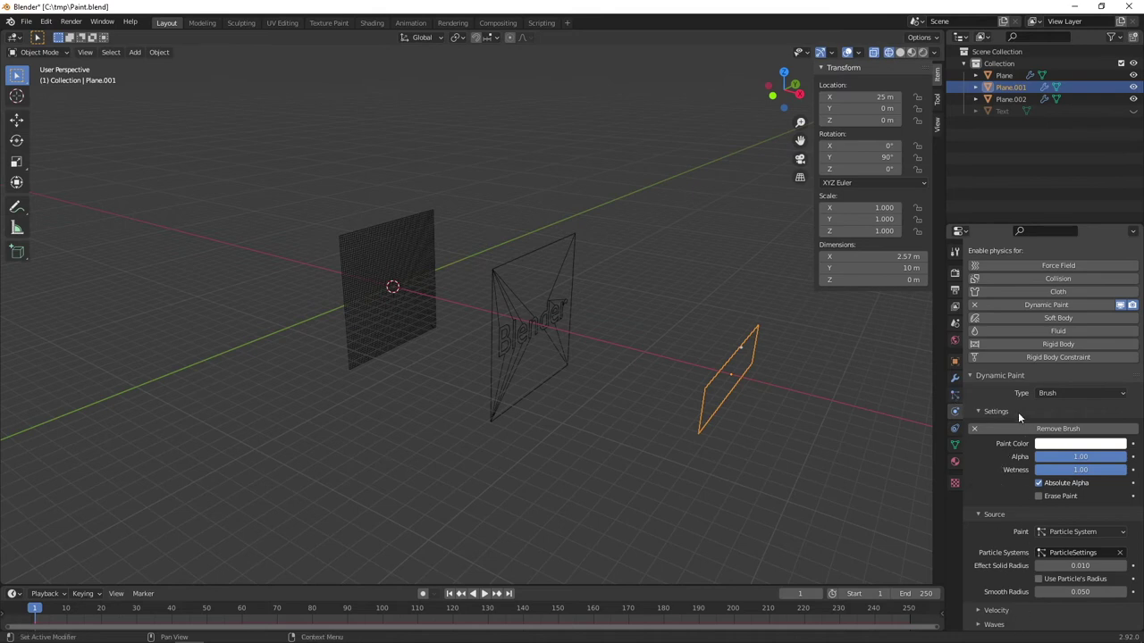
left_click(955, 395)
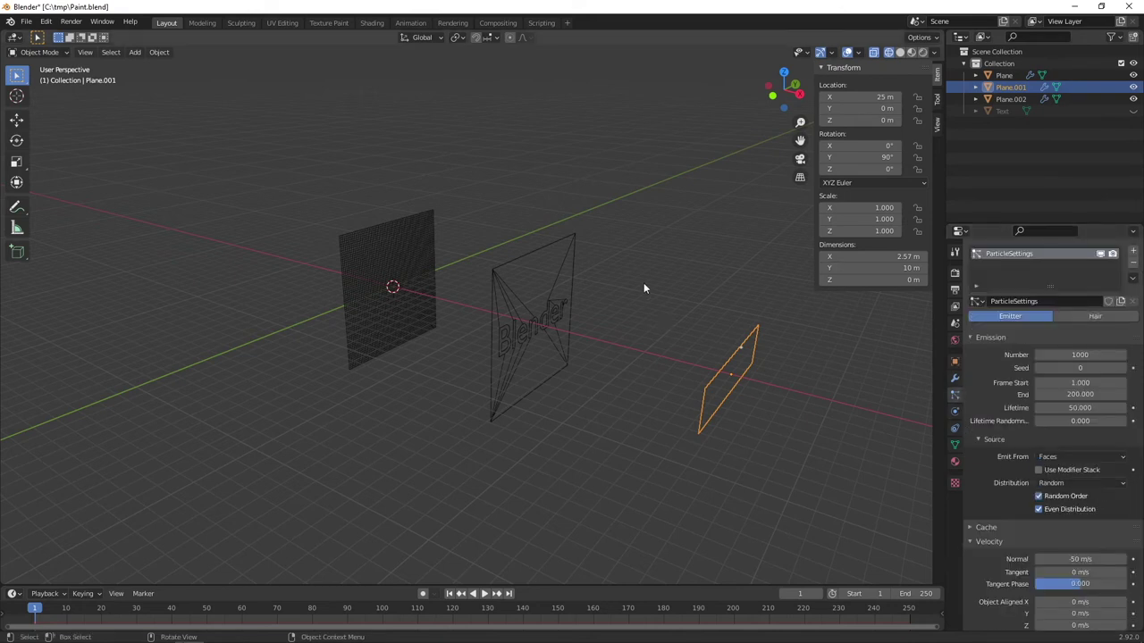
left_click(1057, 355)
type("40")
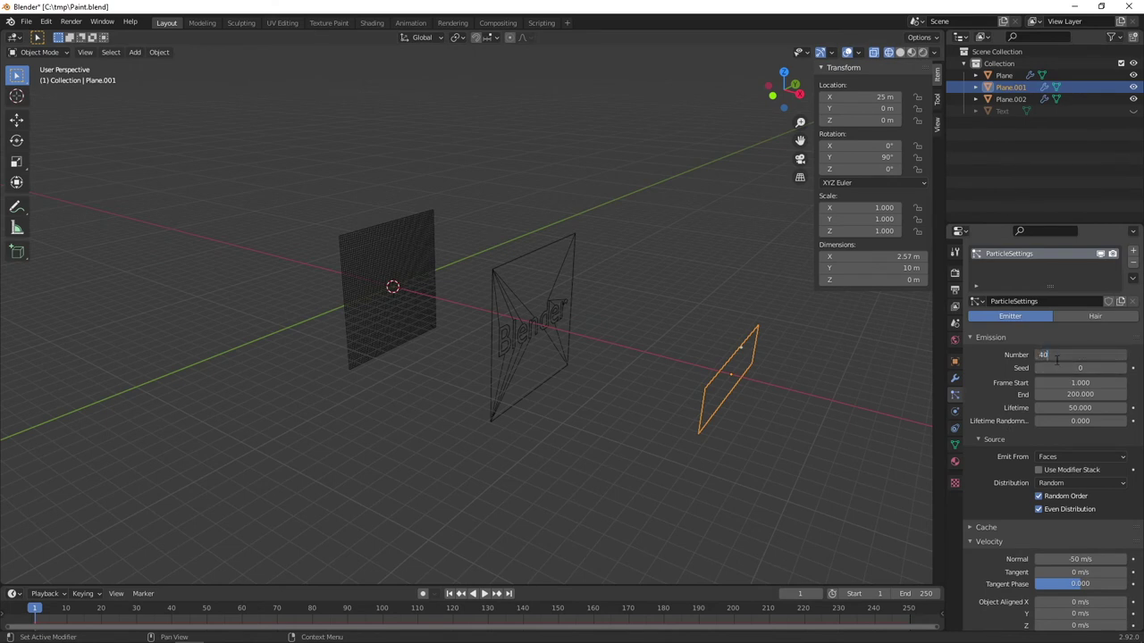
type("0000")
key("Return")
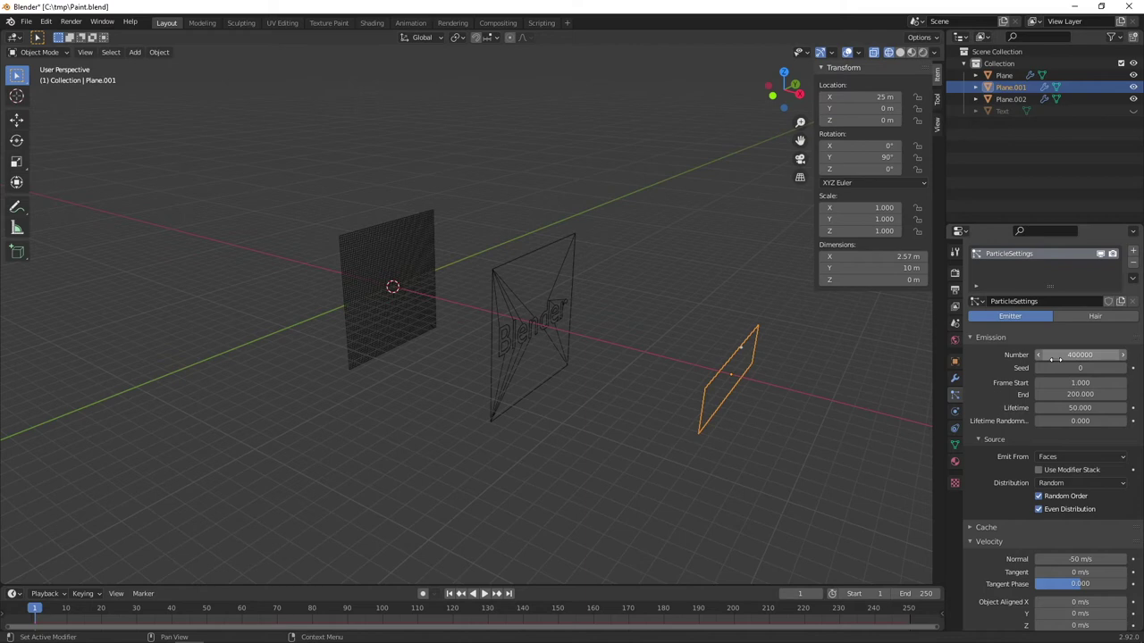
Set the particle lifetime to 30 and play the animation to check how far the particles fly past the canvas.
left_click(1079, 407)
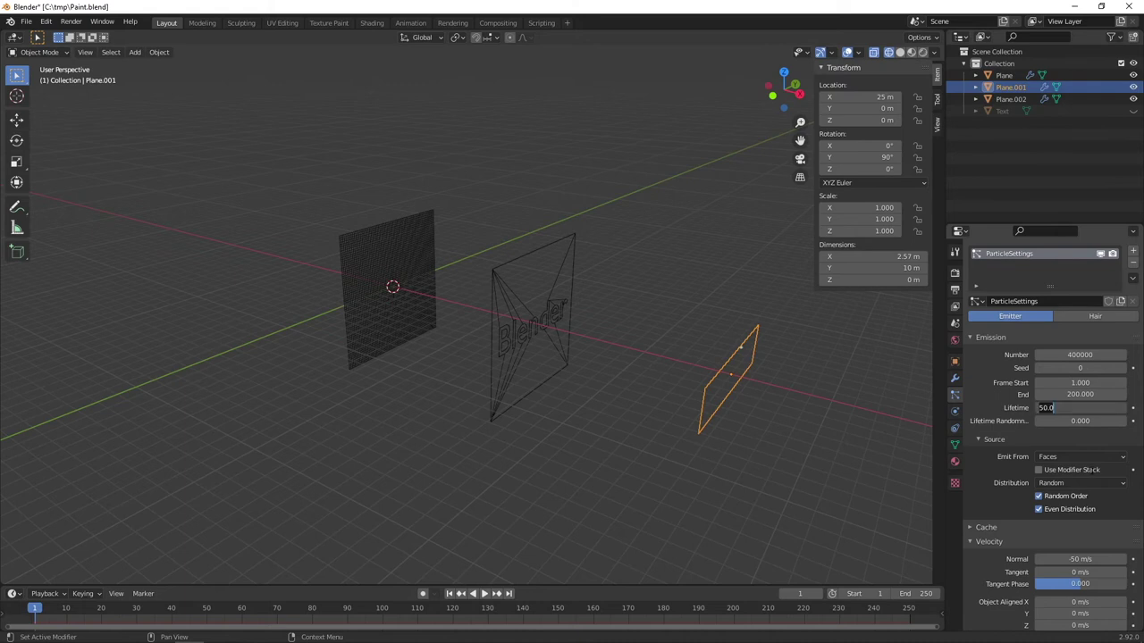
type("30")
key("Return")
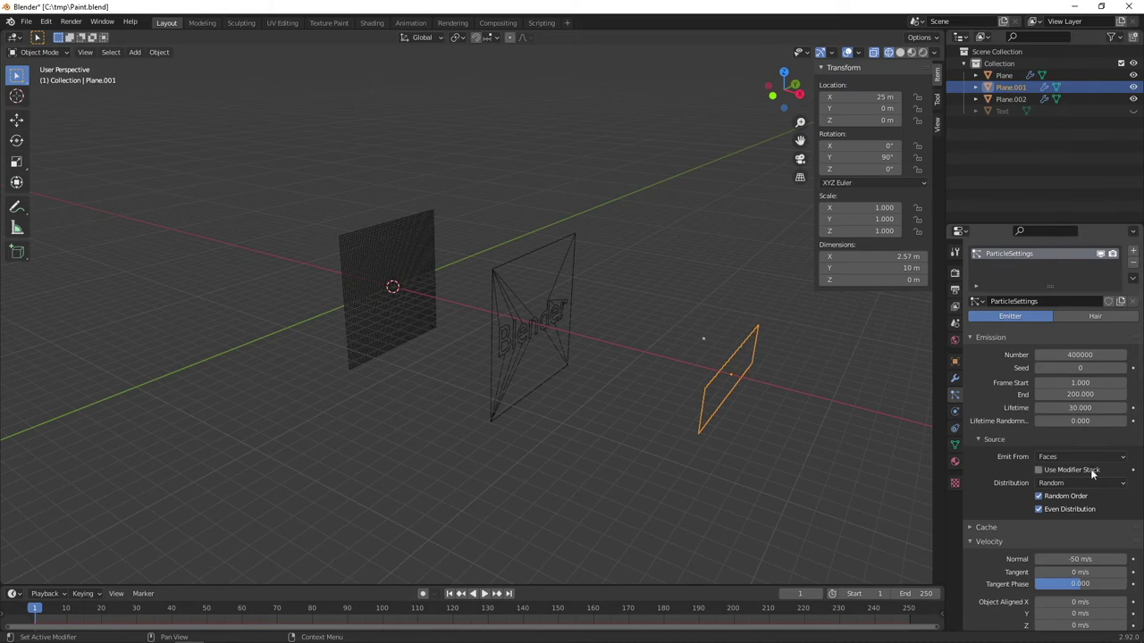
left_click(483, 593)
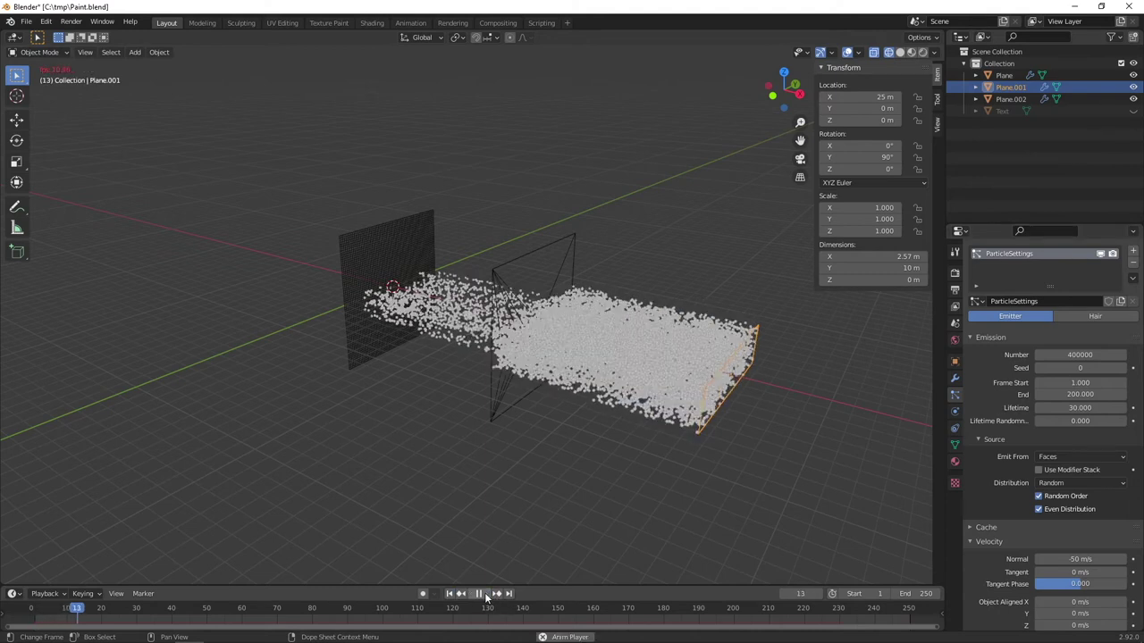
left_click(479, 594)
middle_click_drag(459, 365, 411, 261)
scroll(548, 361, "up", 3)
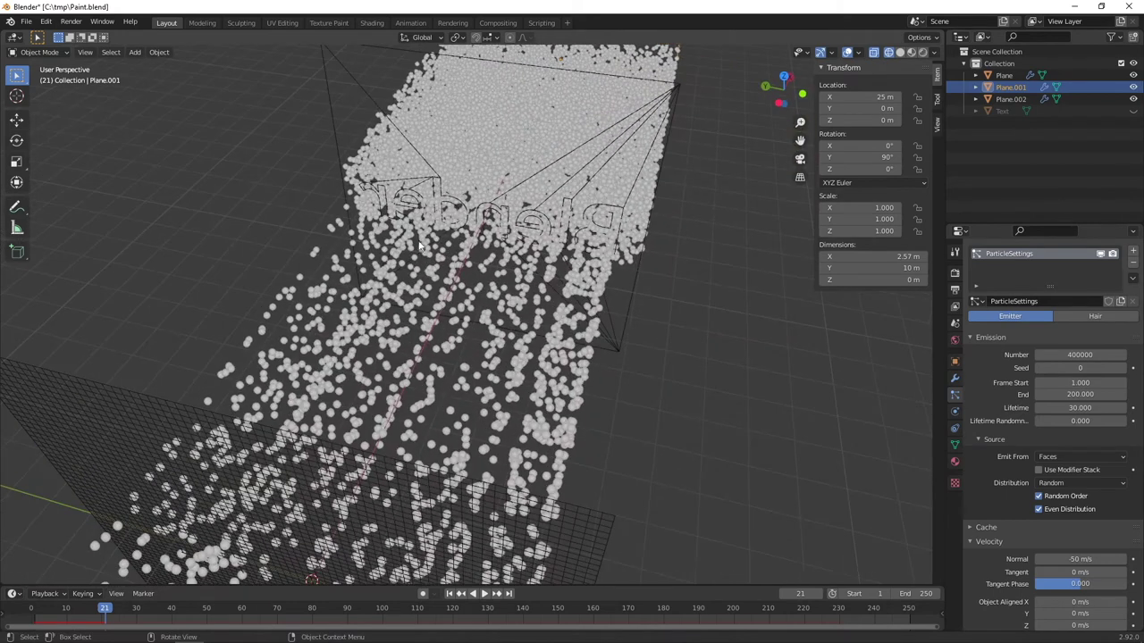
middle_click_drag(429, 220, 390, 333)
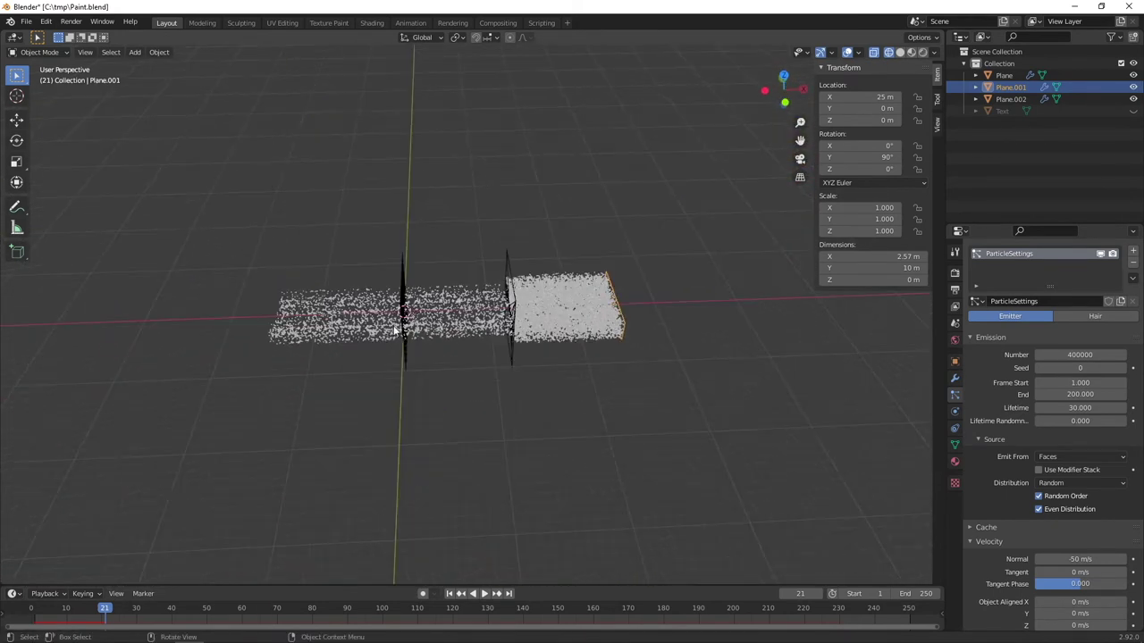
scroll(390, 333, "up", 3)
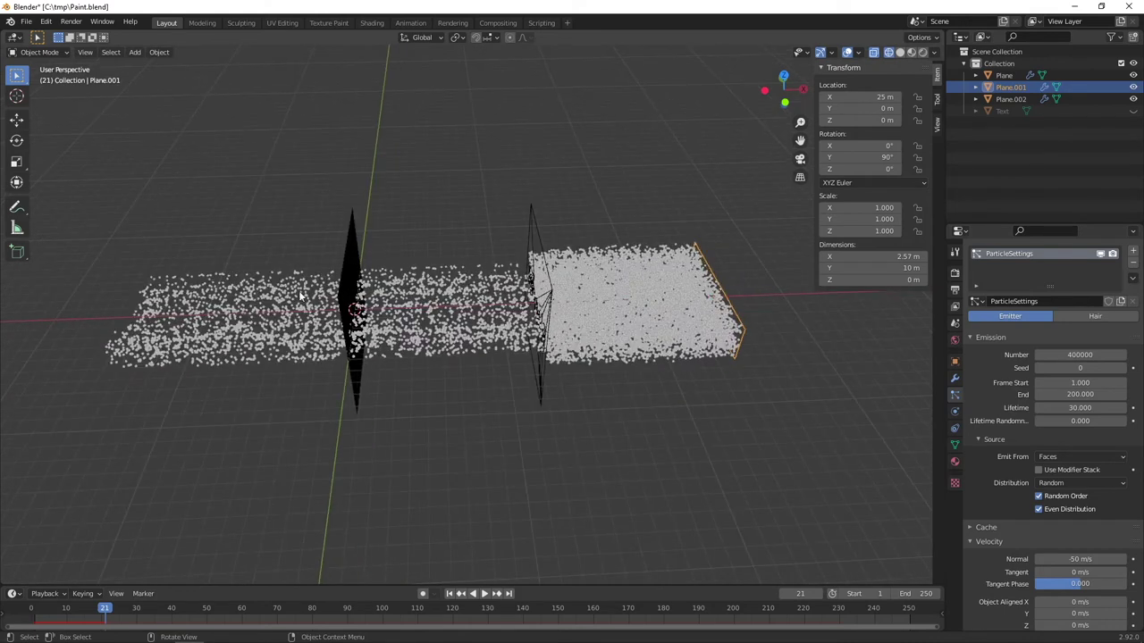
Set the particle lifetime to 20, replay the simulation from the start and return to the first frame.
left_click(1080, 407)
type("20")
key("Return")
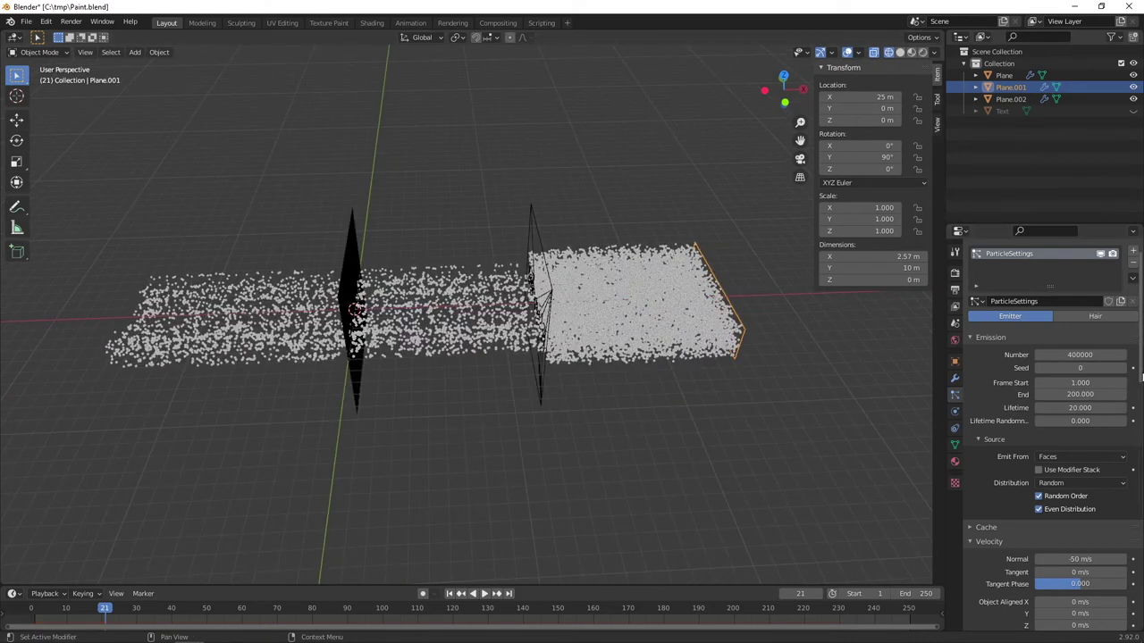
left_click(448, 593)
left_click(483, 594)
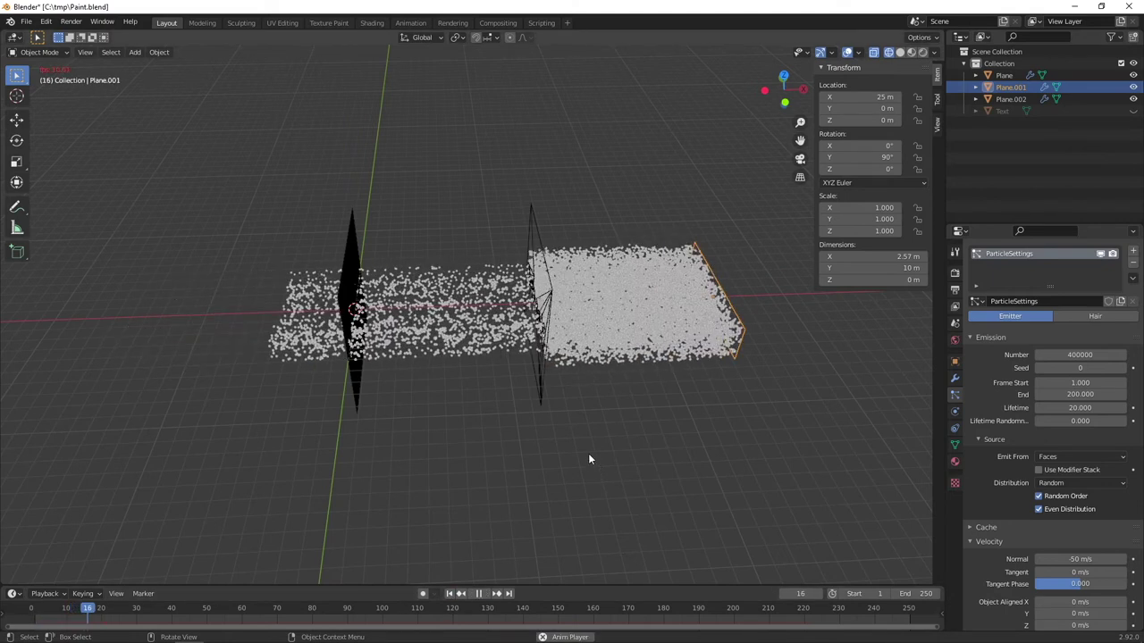
left_click(478, 593)
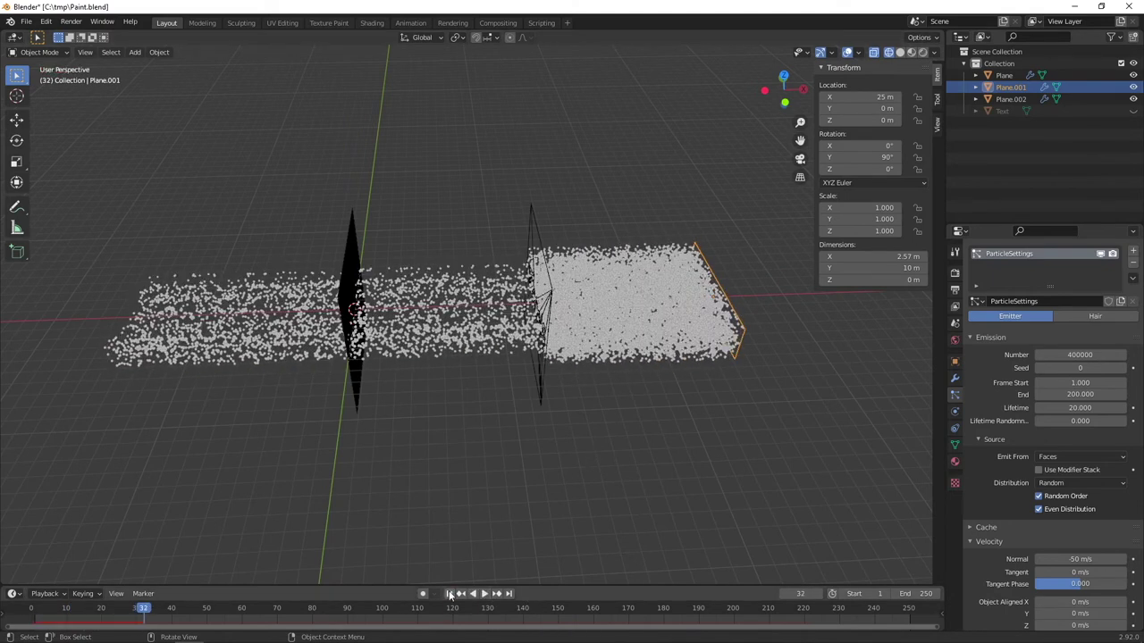
left_click(449, 594)
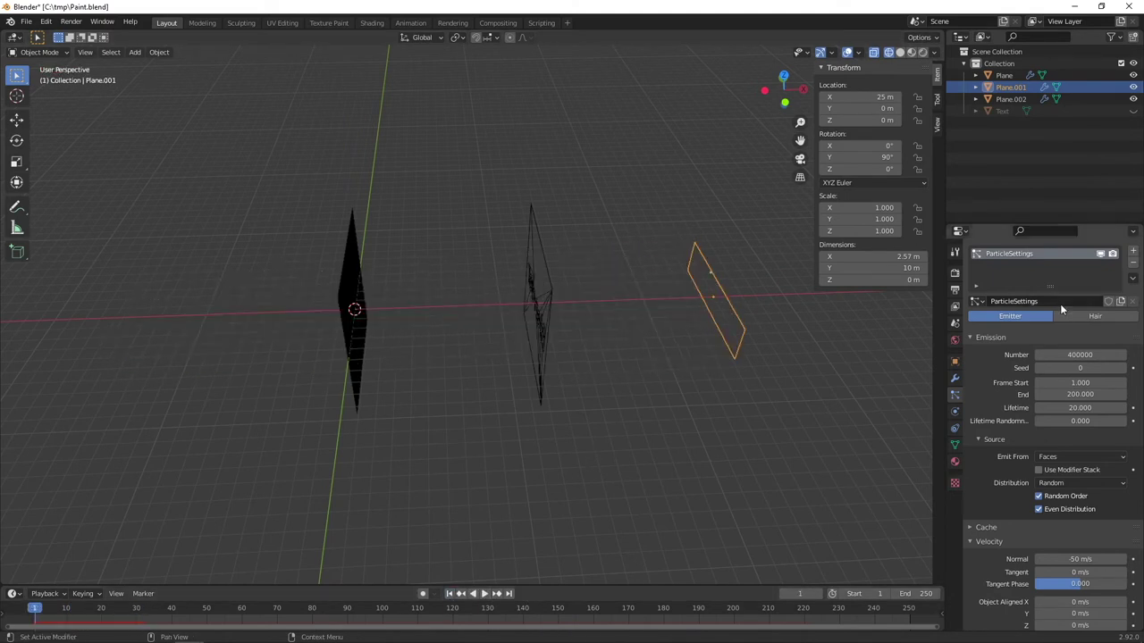
Set the particle lifetime to 10.
left_click(1079, 409)
key("ctrl+a")
type("10")
key("Return")
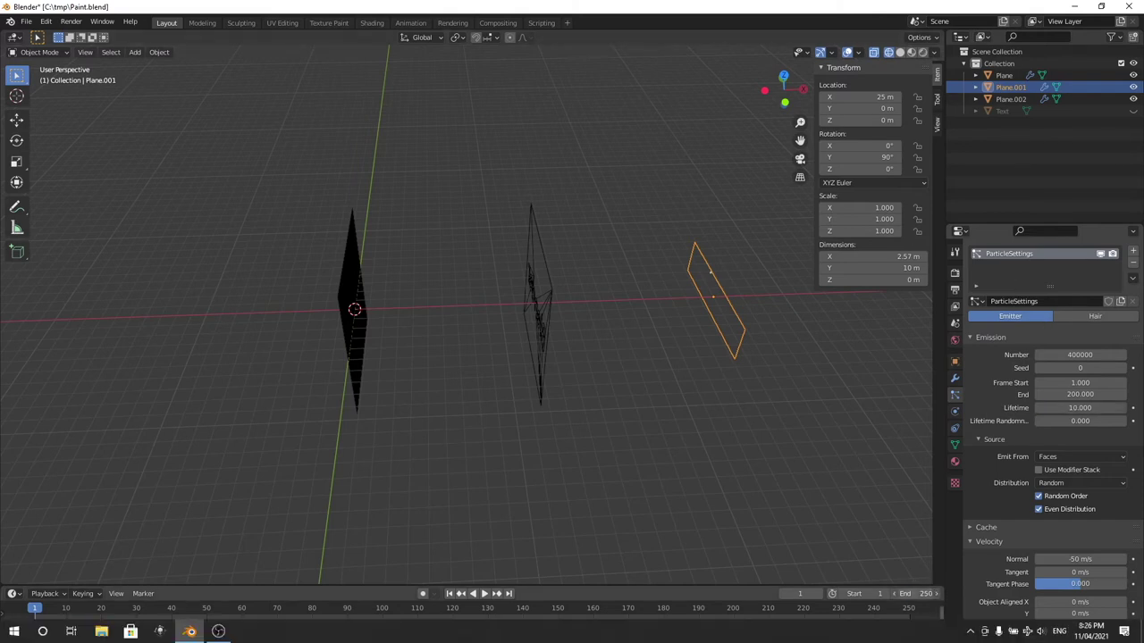
Set the scene's end frame to 200 and play the animation to check the particles' reach.
type("200")
key("Return")
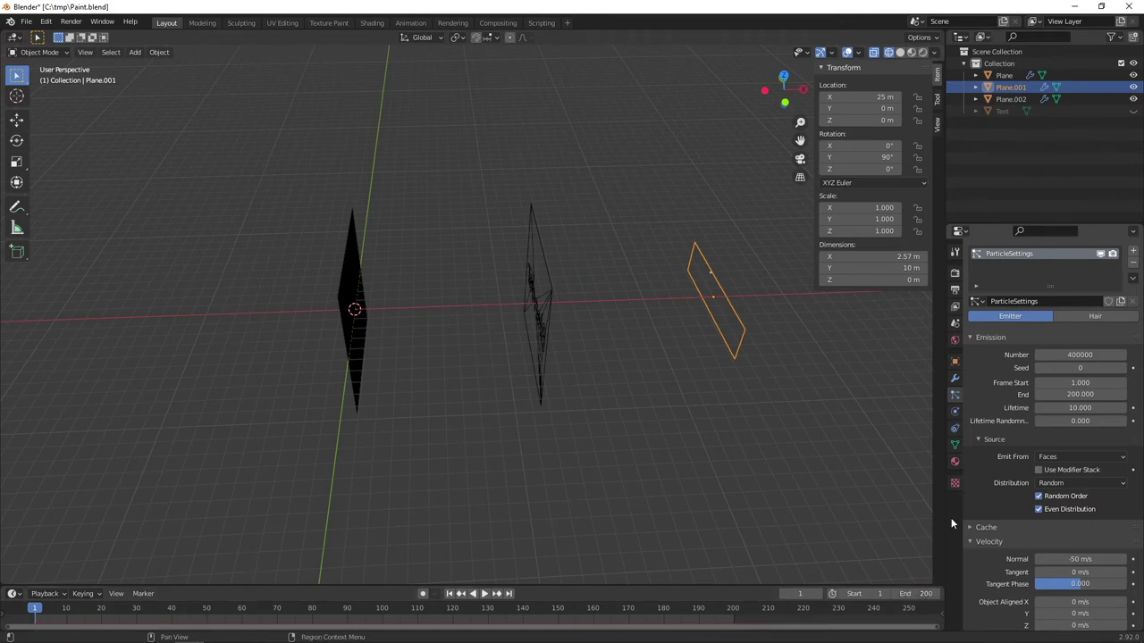
left_click(484, 594)
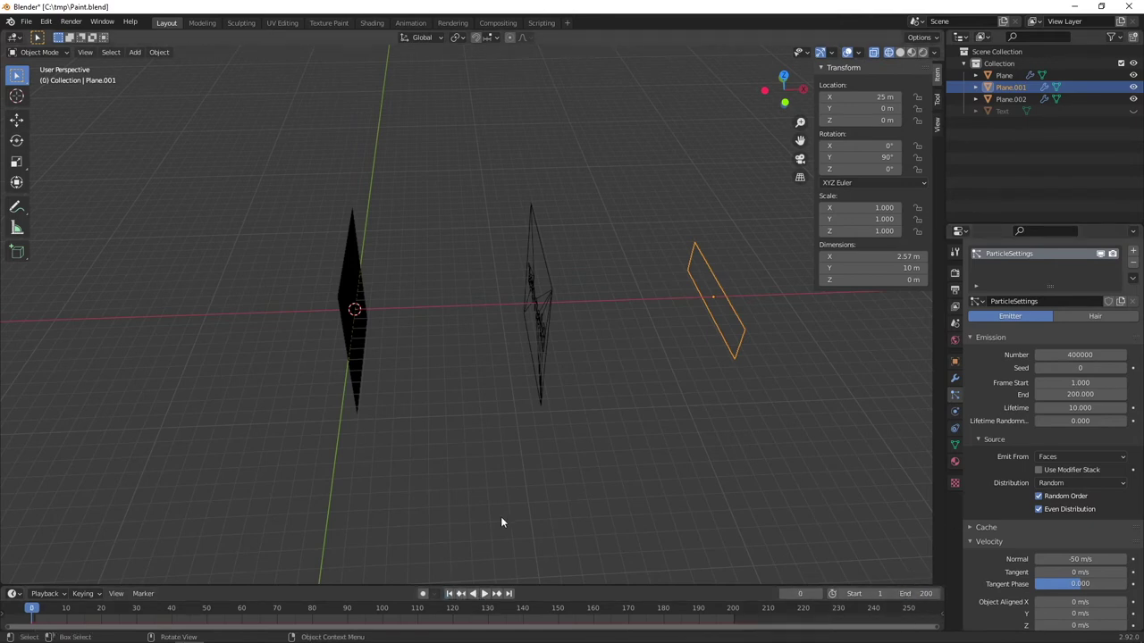
left_click(483, 595)
left_click(484, 595)
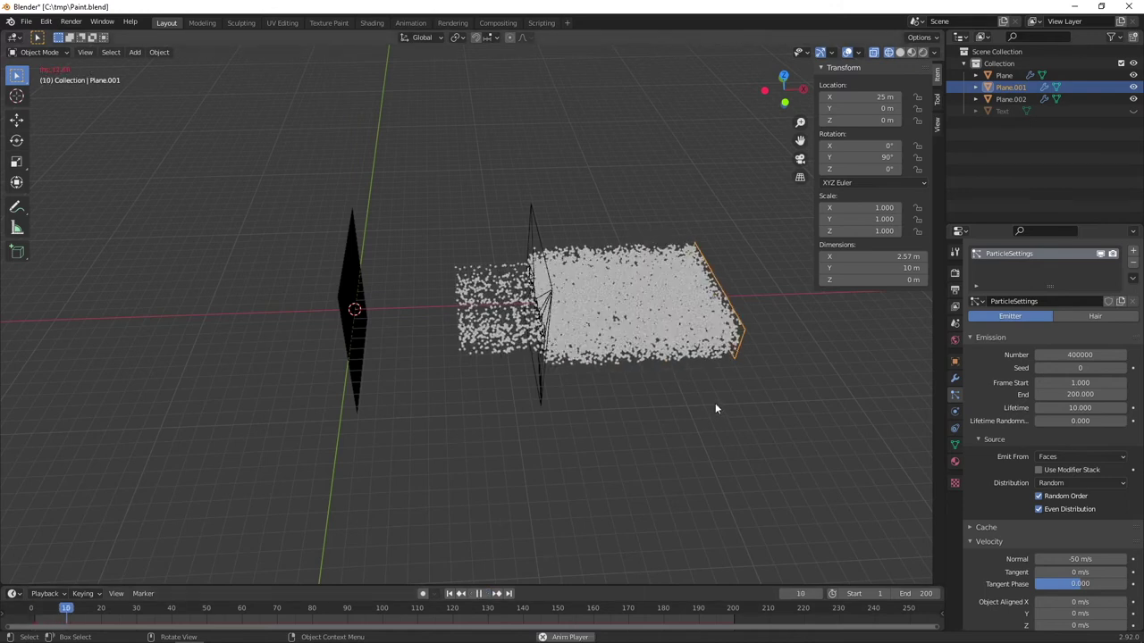
key("space")
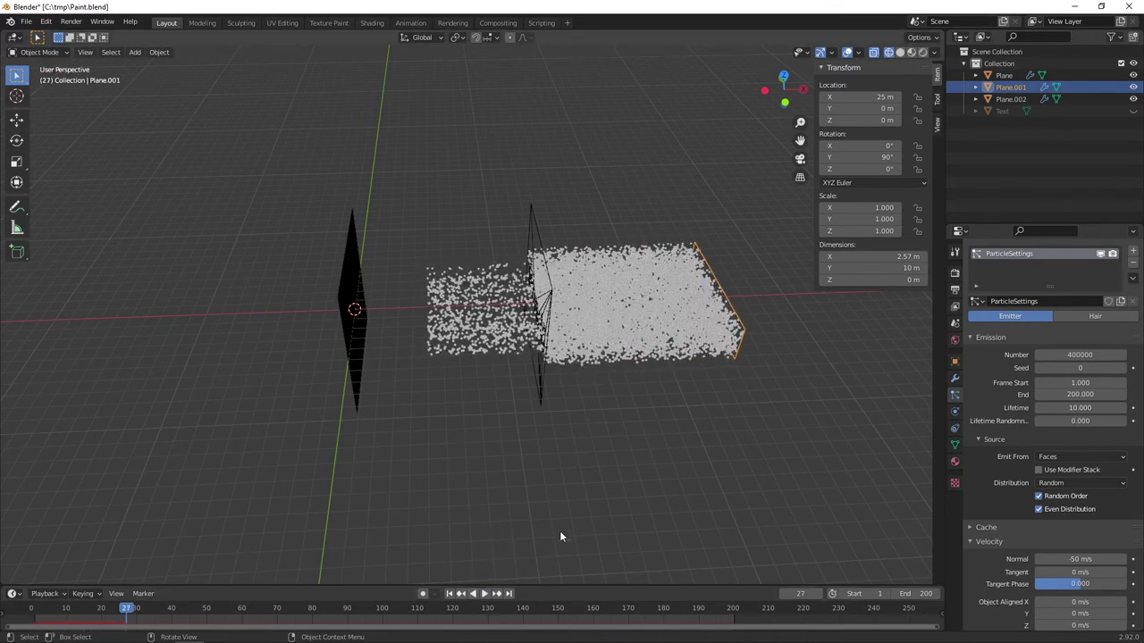
Set the particle lifetime to 15 and replay the simulation from the start, checking that the particles cross the canvas.
left_click(1069, 408)
type("15")
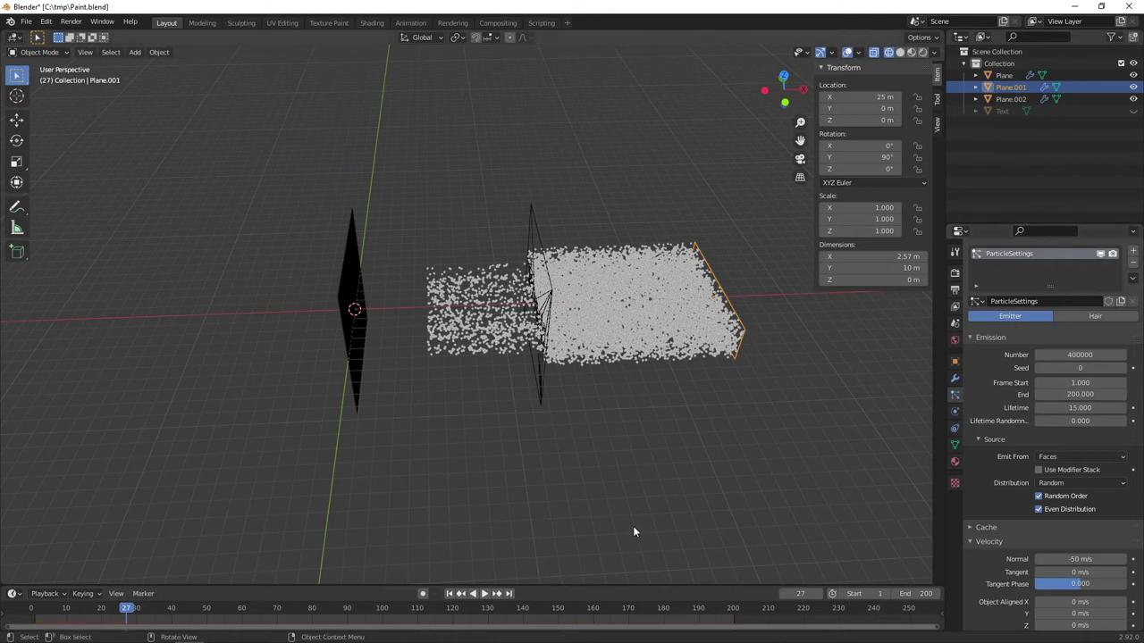
left_click(449, 594)
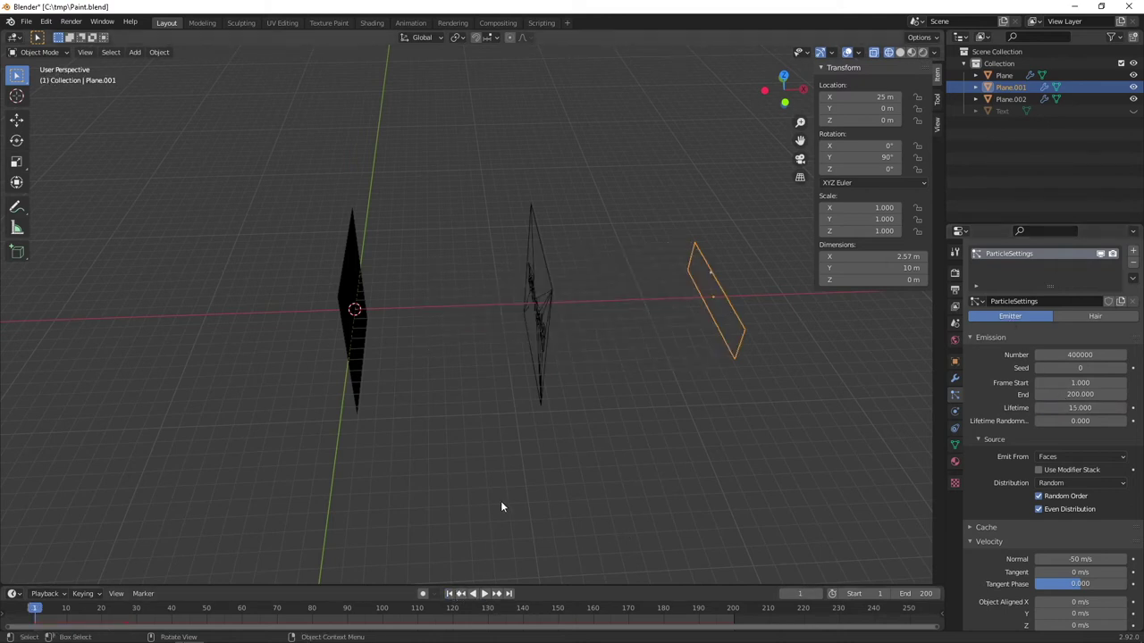
key("Left")
left_click(487, 593)
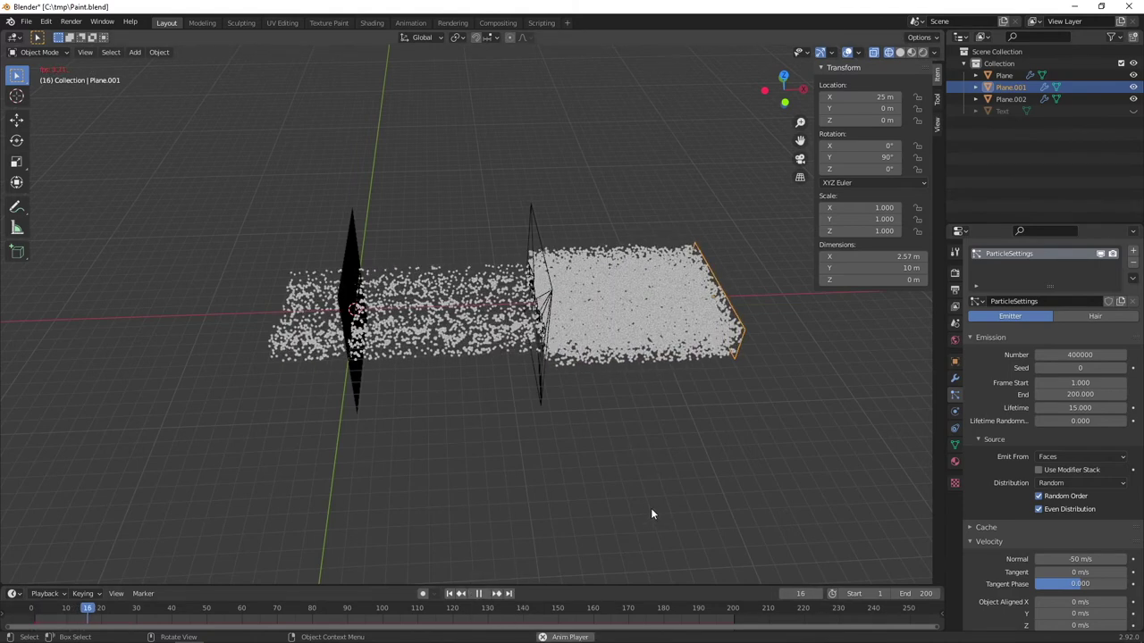
middle_click_drag(224, 277, 353, 291)
key("space")
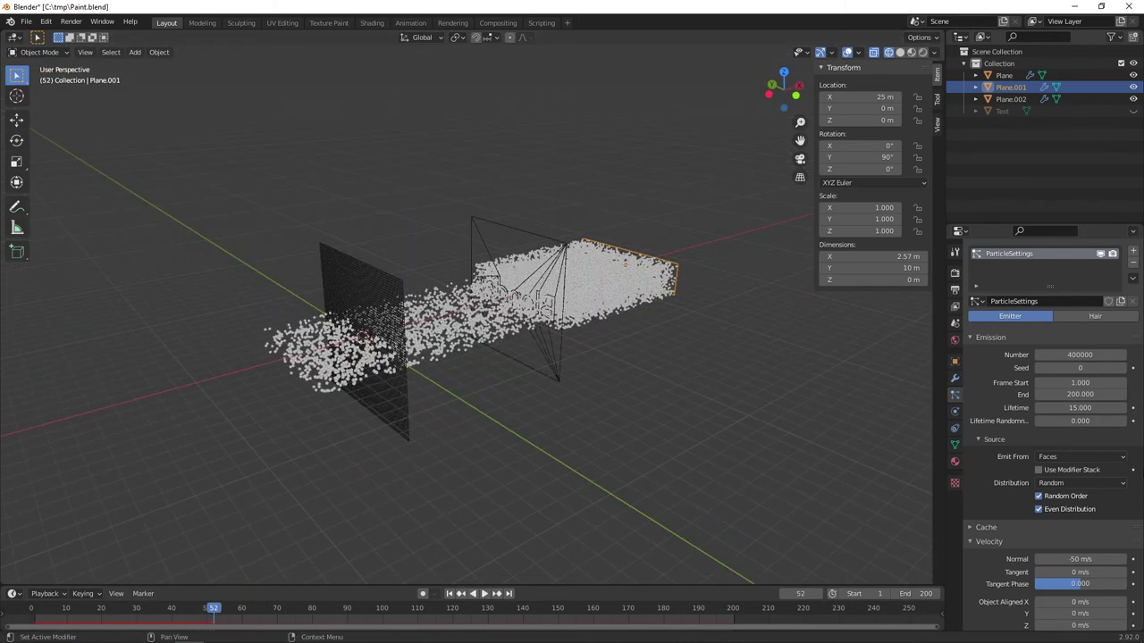
Review the emitter's particle physics settings, return to the first frame and bake the particle cache.
scroll(1028, 402, "down", 4)
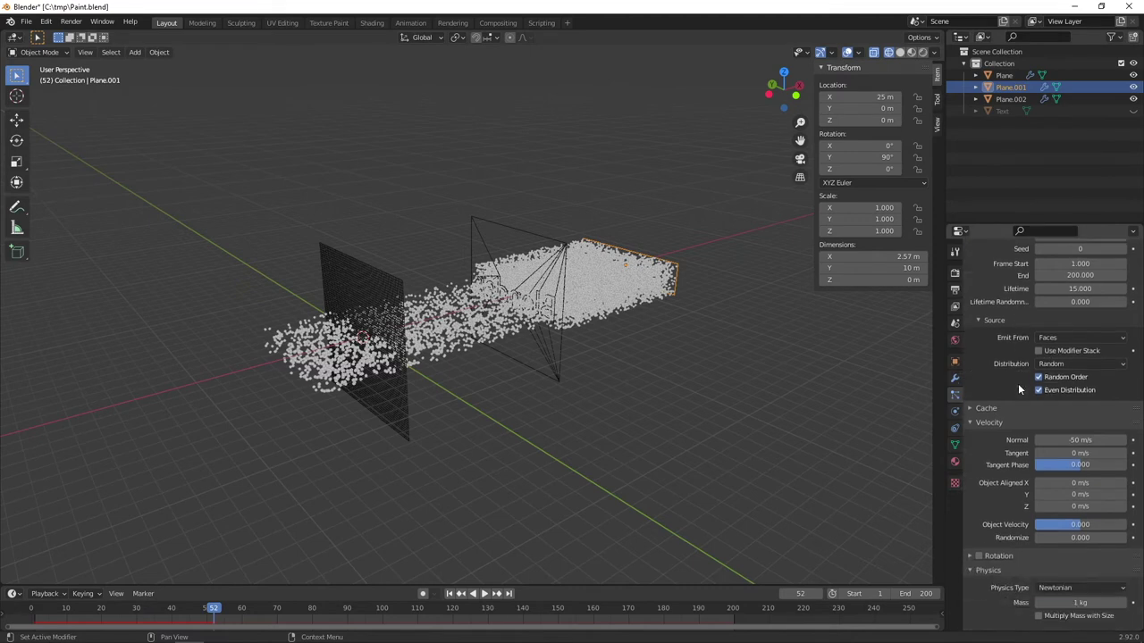
scroll(1017, 384, "down", 8)
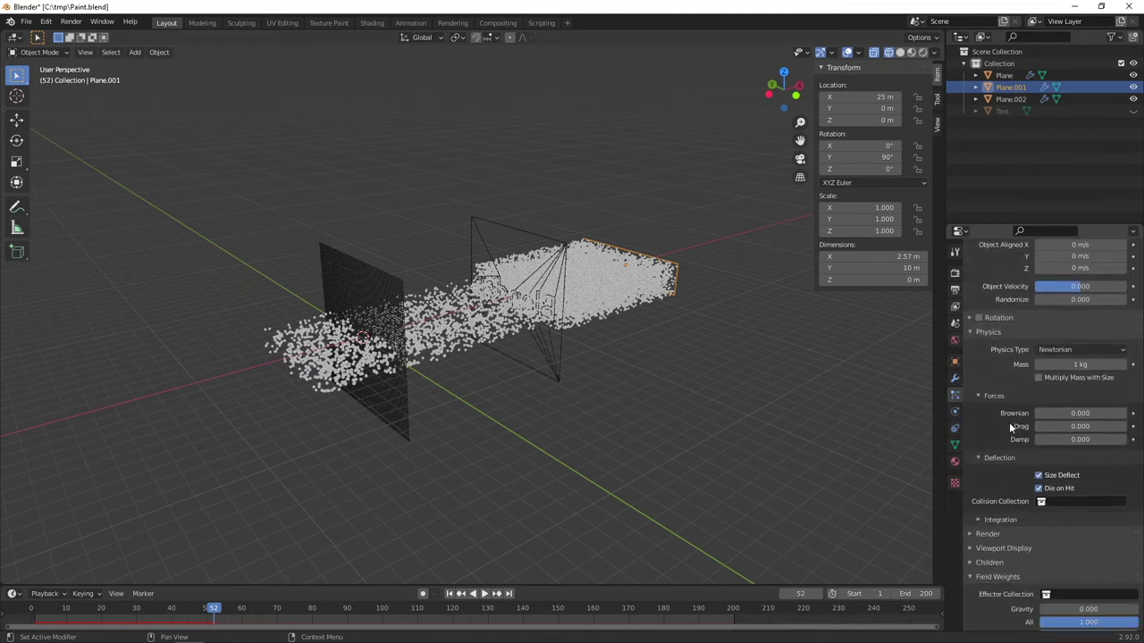
scroll(1011, 427, "down", 3)
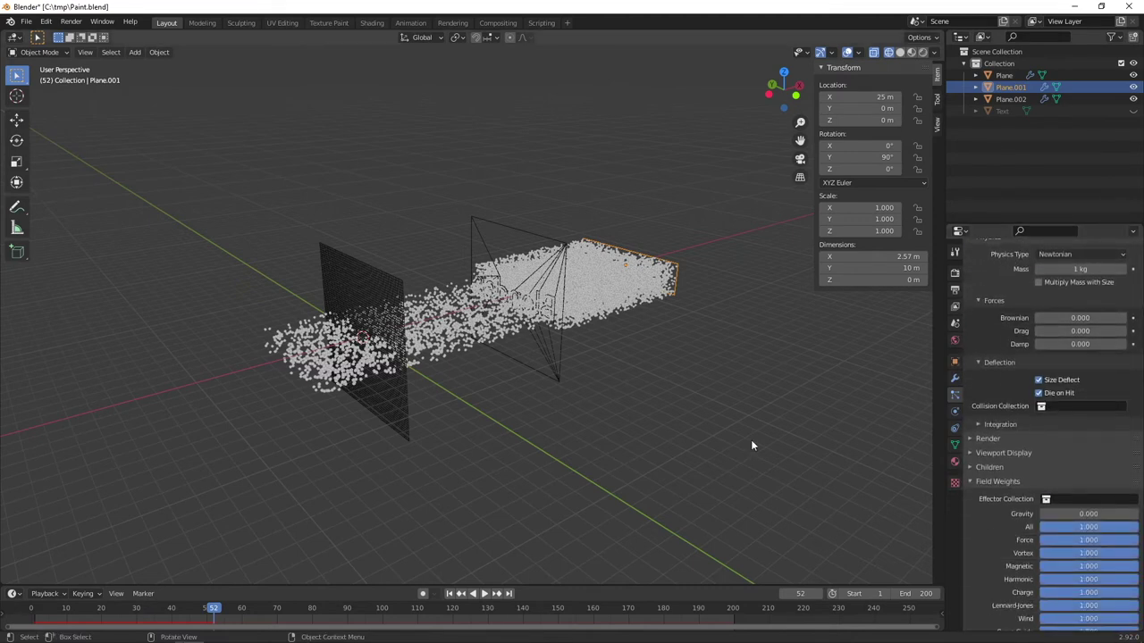
left_click(450, 593)
scroll(1106, 482, "up", 5)
scroll(1106, 482, "up", 6)
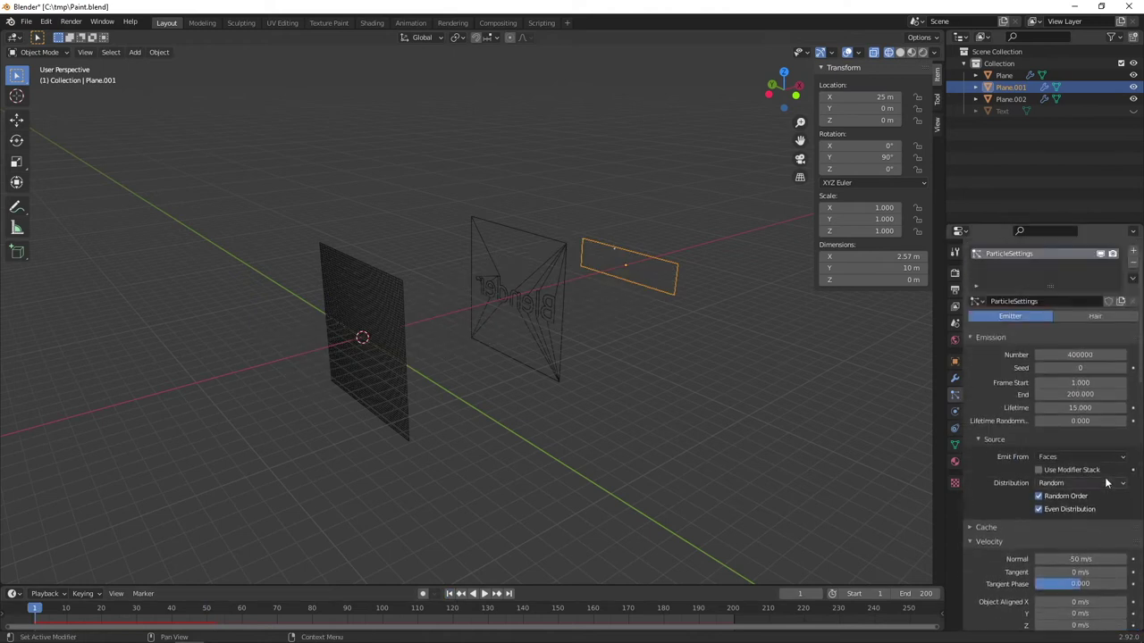
left_click(990, 541)
scroll(974, 507, "down", 2)
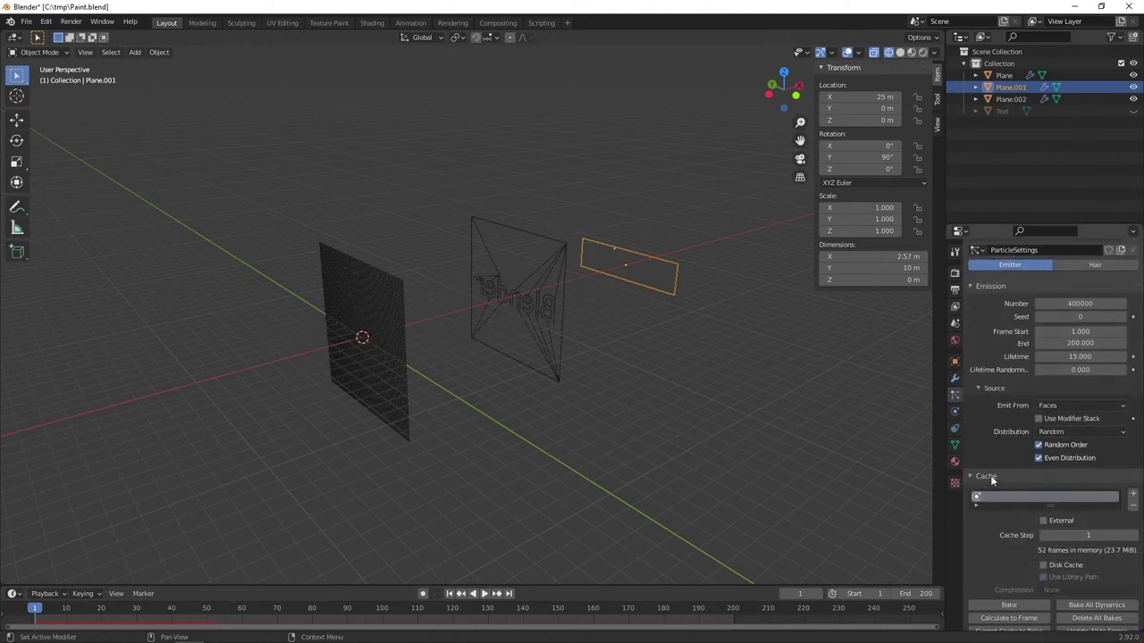
scroll(974, 507, "down", 3)
left_click(994, 512)
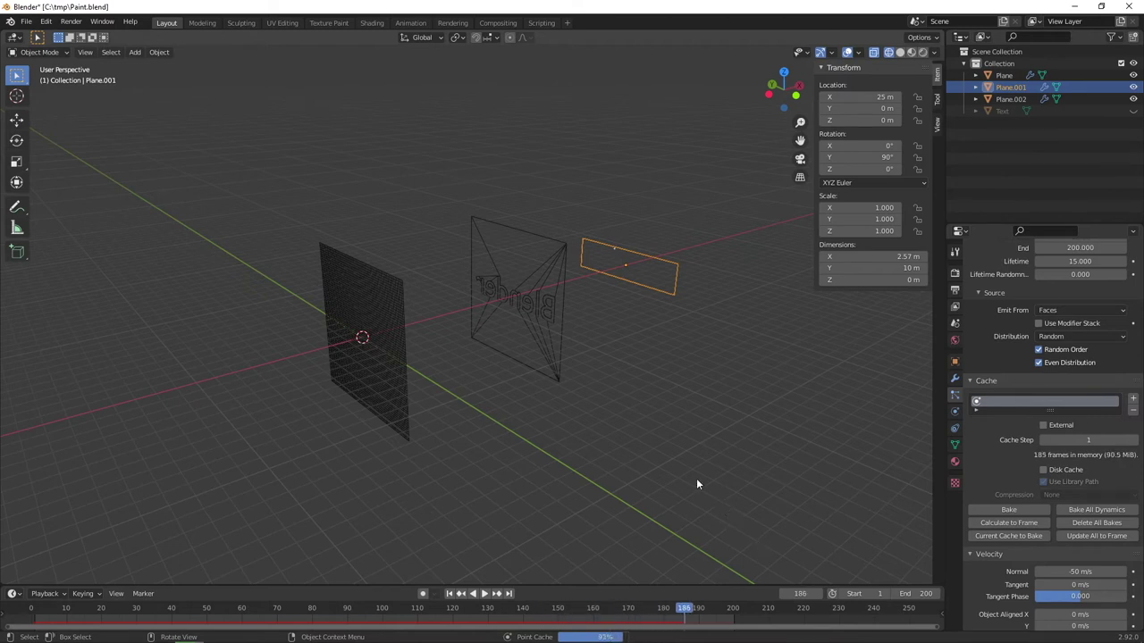
Play back the baked particle animation and return to the first frame.
left_click(484, 594)
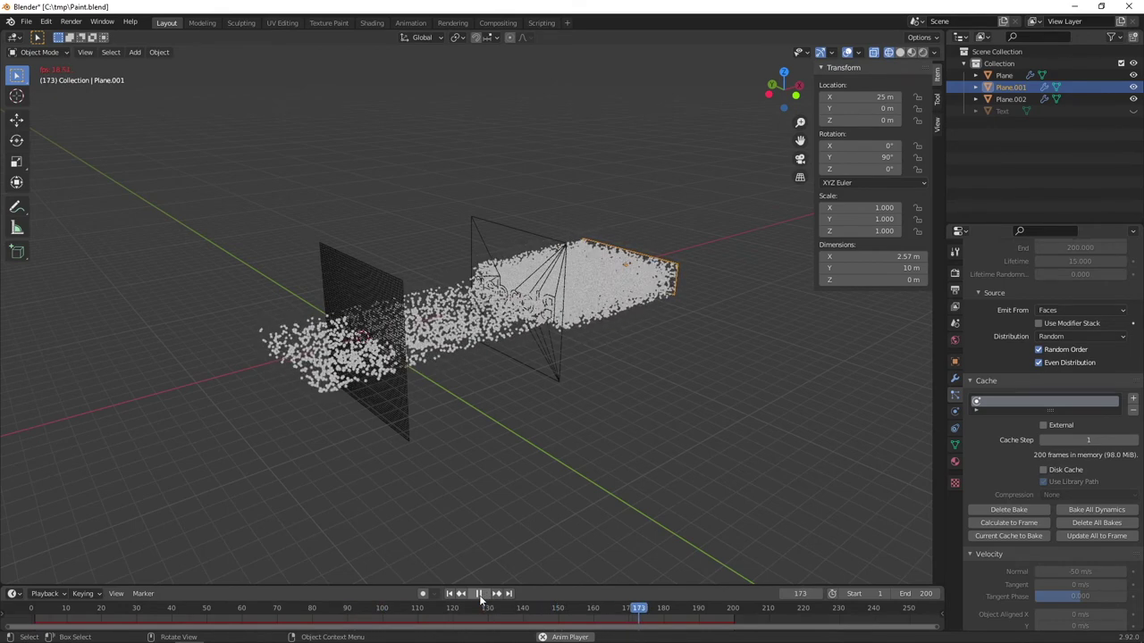
left_click(479, 594)
left_click(449, 594)
Select the canvas plane at the origin and bake its Dynamic Paint surface as an image sequence.
middle_click_drag(527, 536, 533, 500)
middle_click_drag(365, 265, 384, 255)
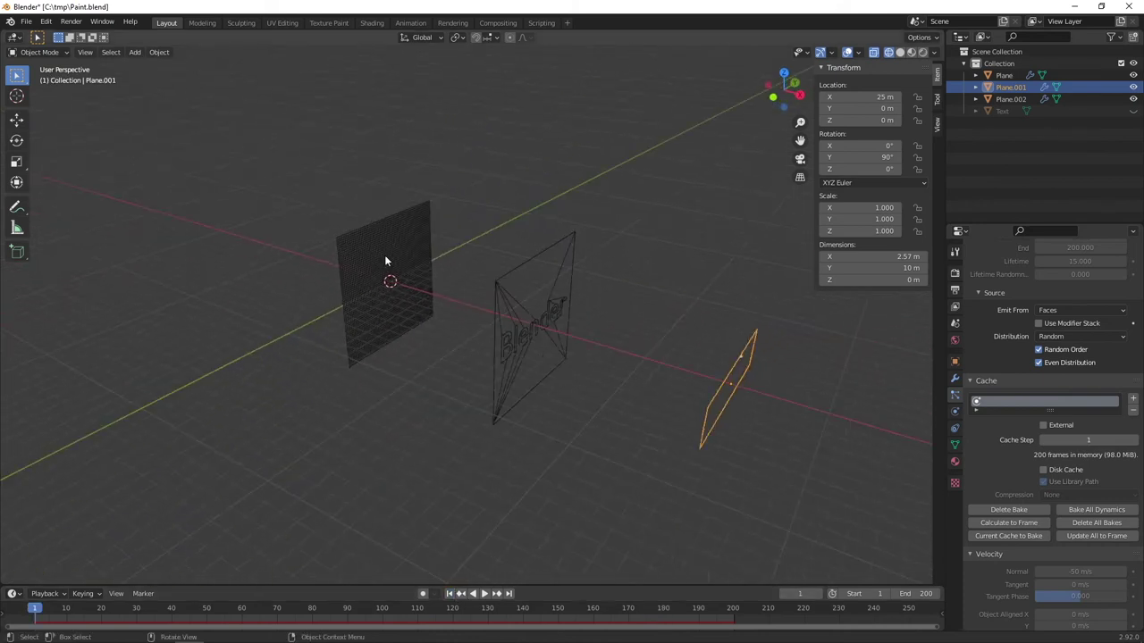
left_click(385, 241)
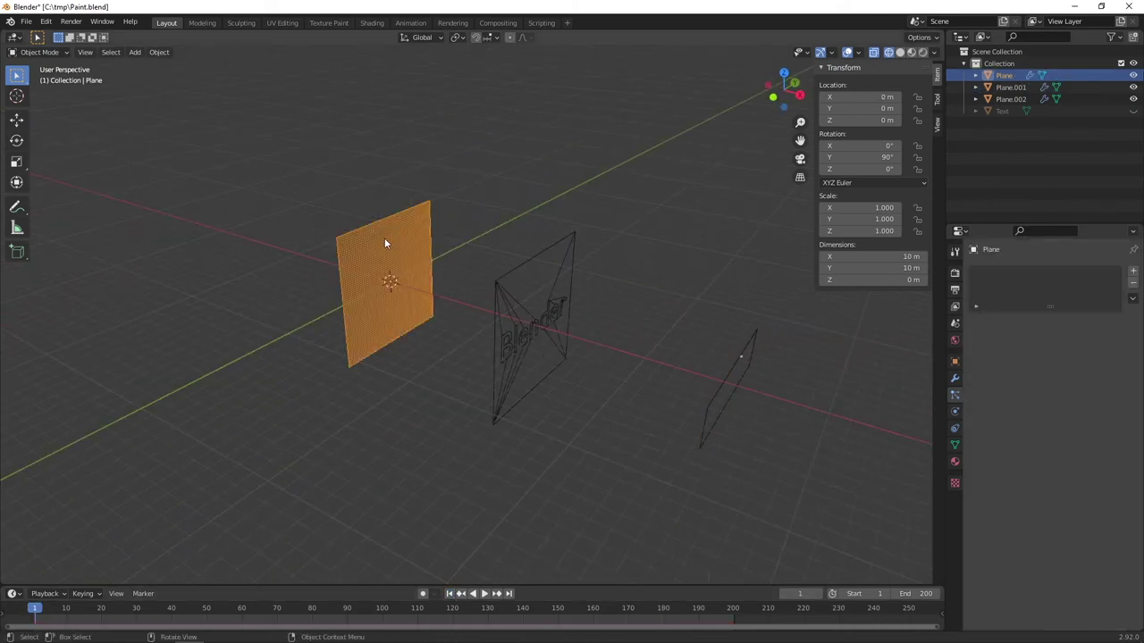
left_click(955, 412)
scroll(1031, 418, "down", 6)
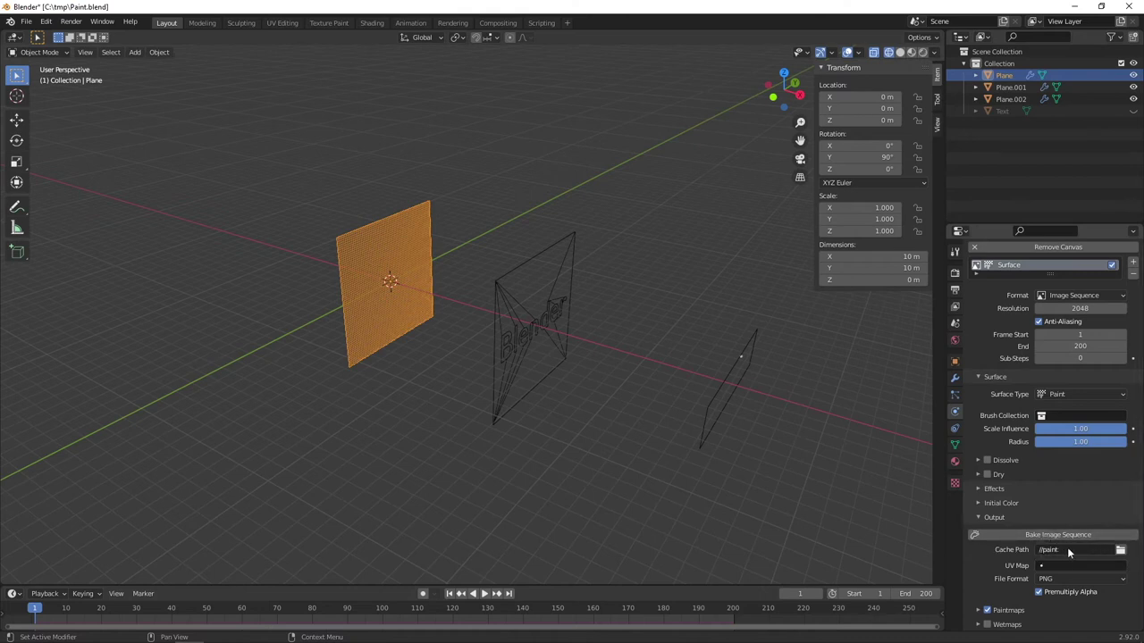
left_click(997, 534)
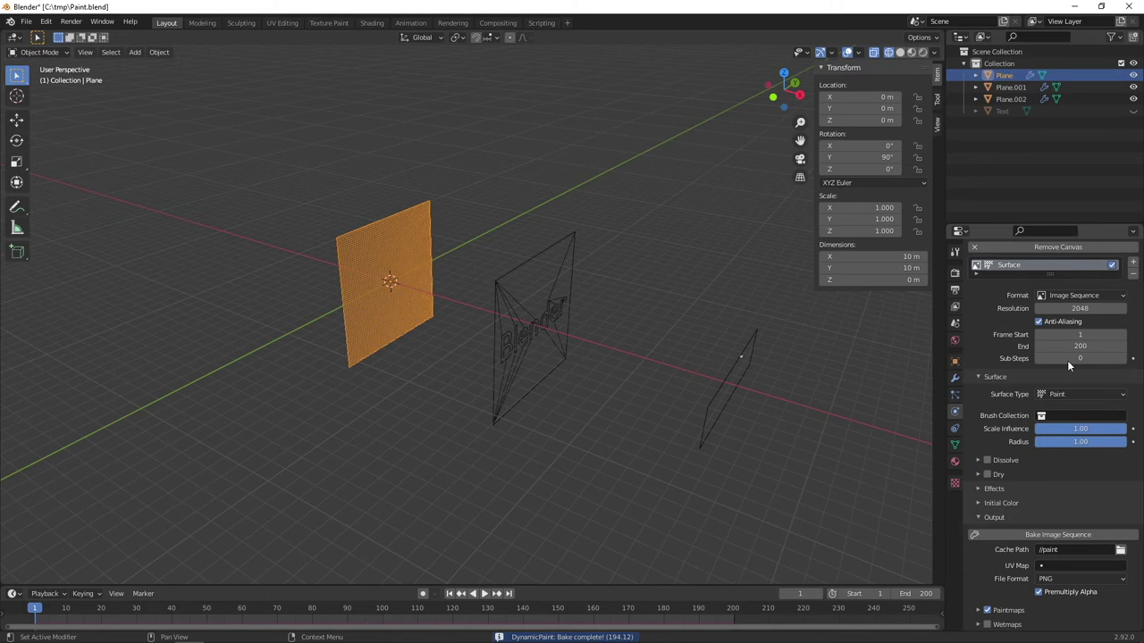
Switch the viewport to solid shading, deselect the canvas plane and turn off X-ray display.
mouse_move(589, 223)
middle_mouse_down()
mouse_move(558, 221)
mouse_move(576, 224)
middle_mouse_up()
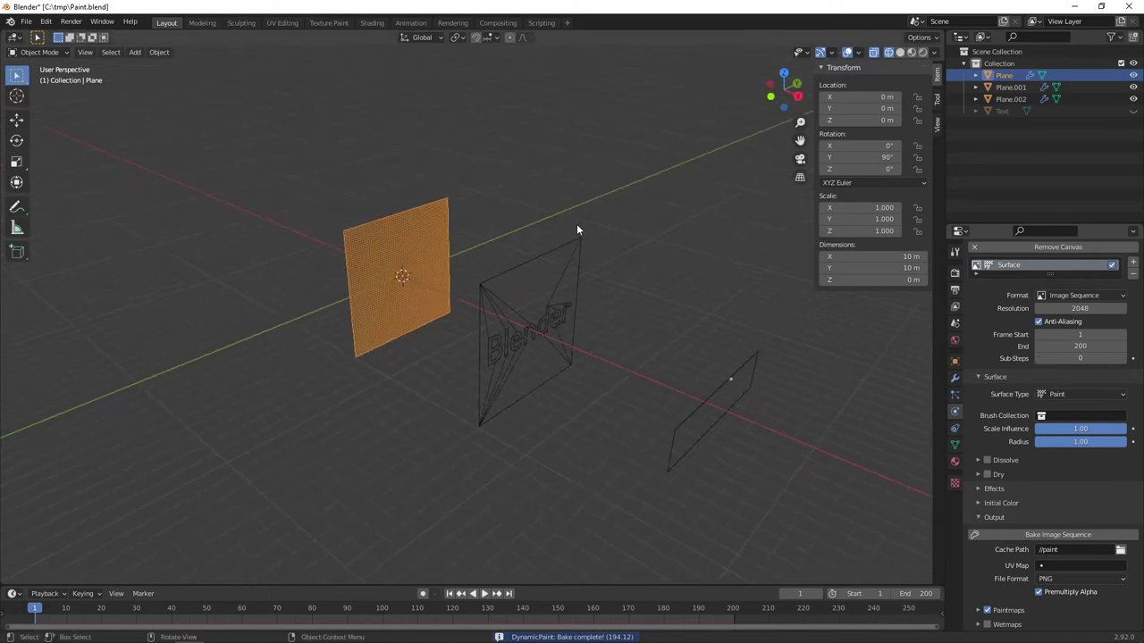
left_click(900, 52)
left_click(536, 200)
key("alt+z")
middle_click_drag(529, 199, 547, 187)
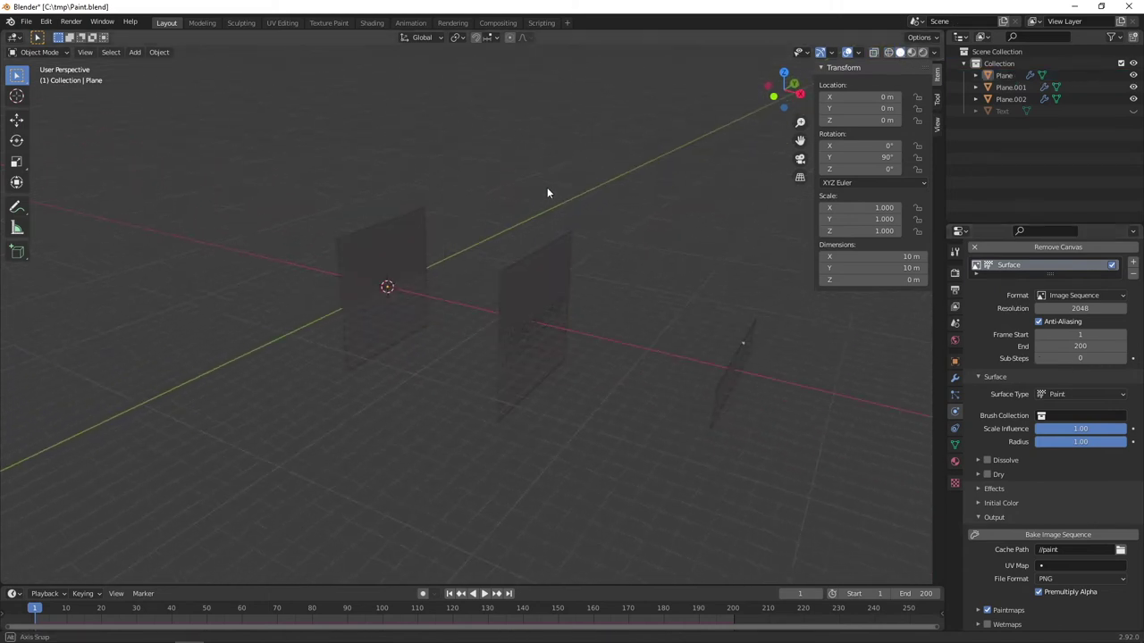
Split the 3D viewport vertically into two areas and change one of them to the Shader Editor.
left_click_drag(932, 33, 478, 38)
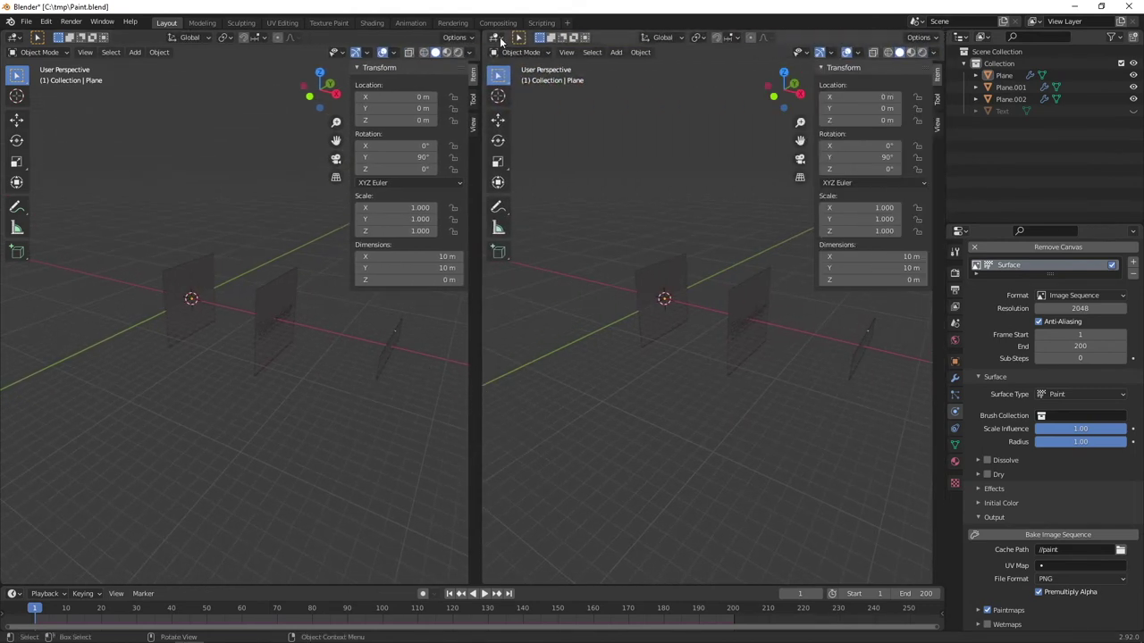
left_click(497, 38)
left_click(544, 149)
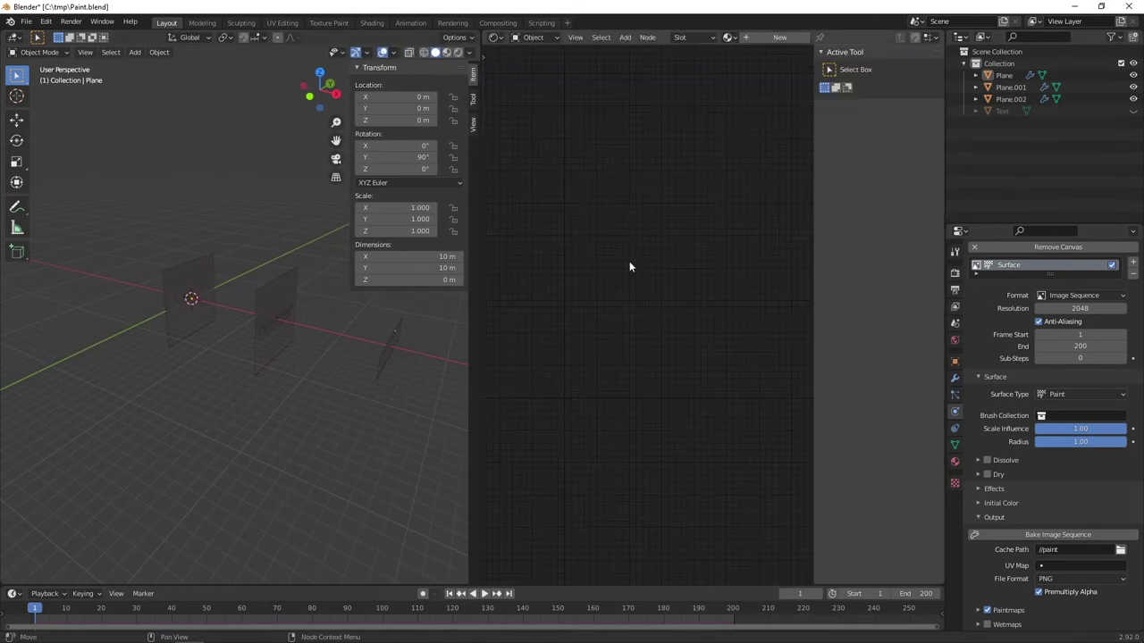
Select the canvas plane and create a new material for it in the Shader Editor.
left_click(210, 259)
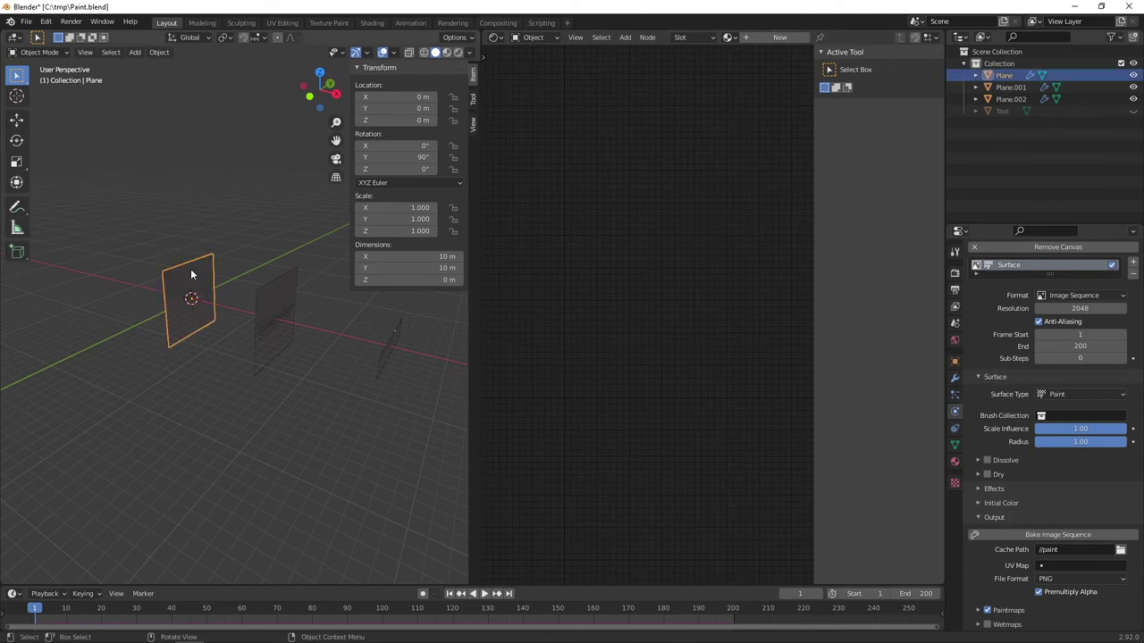
mouse_move(190, 280)
middle_mouse_down()
mouse_move(177, 279)
mouse_move(192, 277)
middle_mouse_up()
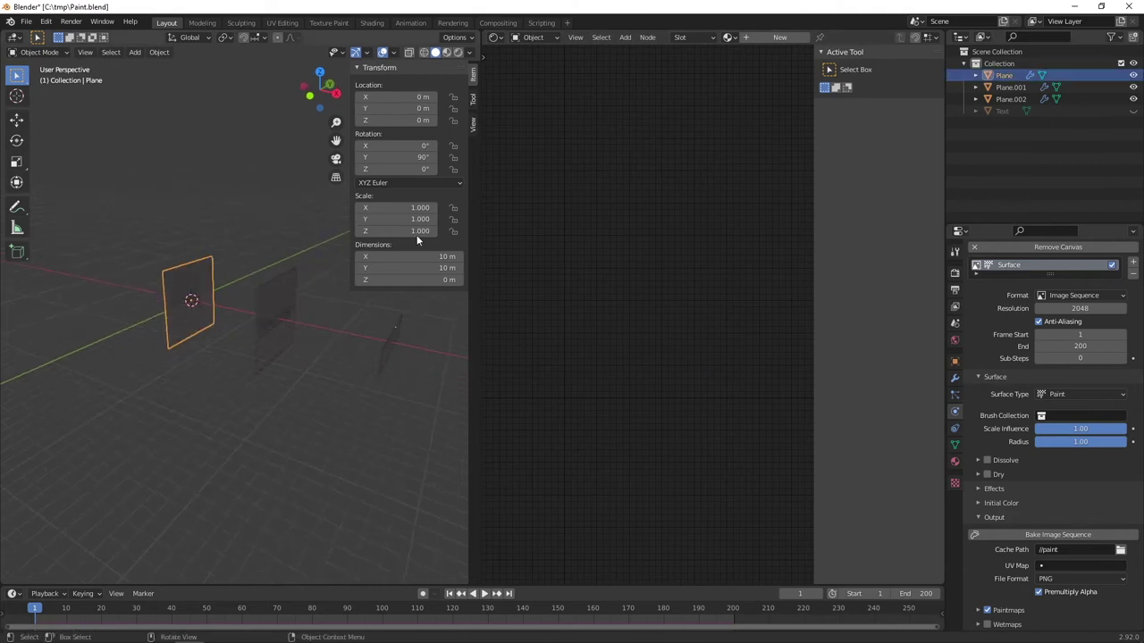
left_click(779, 36)
middle_click_drag(550, 333, 671, 305)
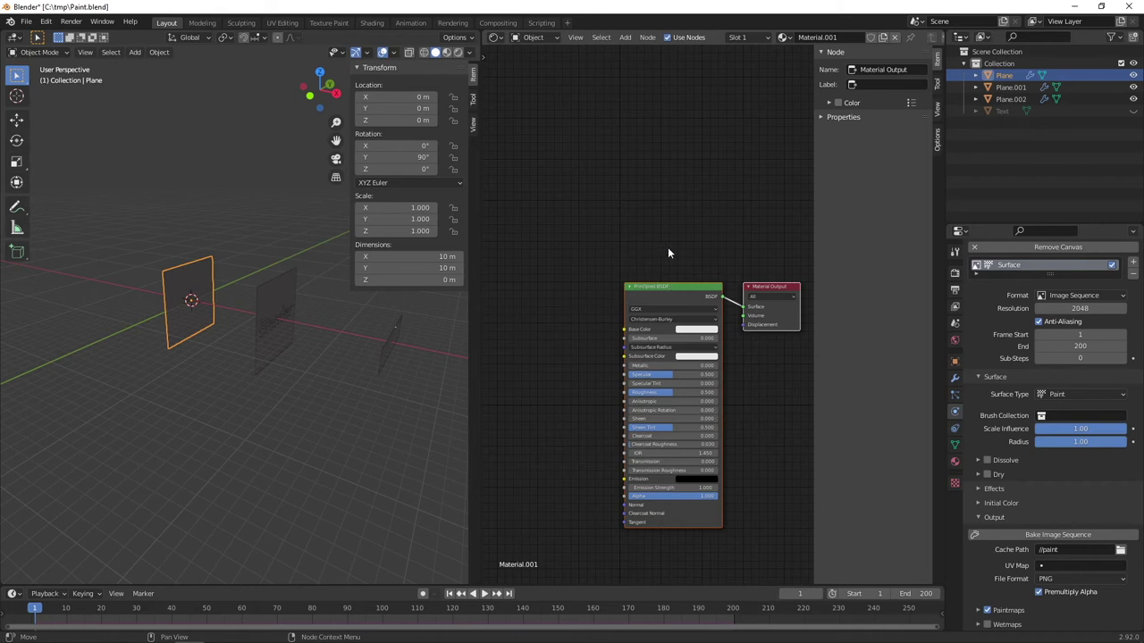
Delete the Principled BSDF node from the plane's material.
scroll(664, 300, "up", 2)
scroll(636, 297, "up", 1)
scroll(661, 304, "down", 1)
left_click(655, 282)
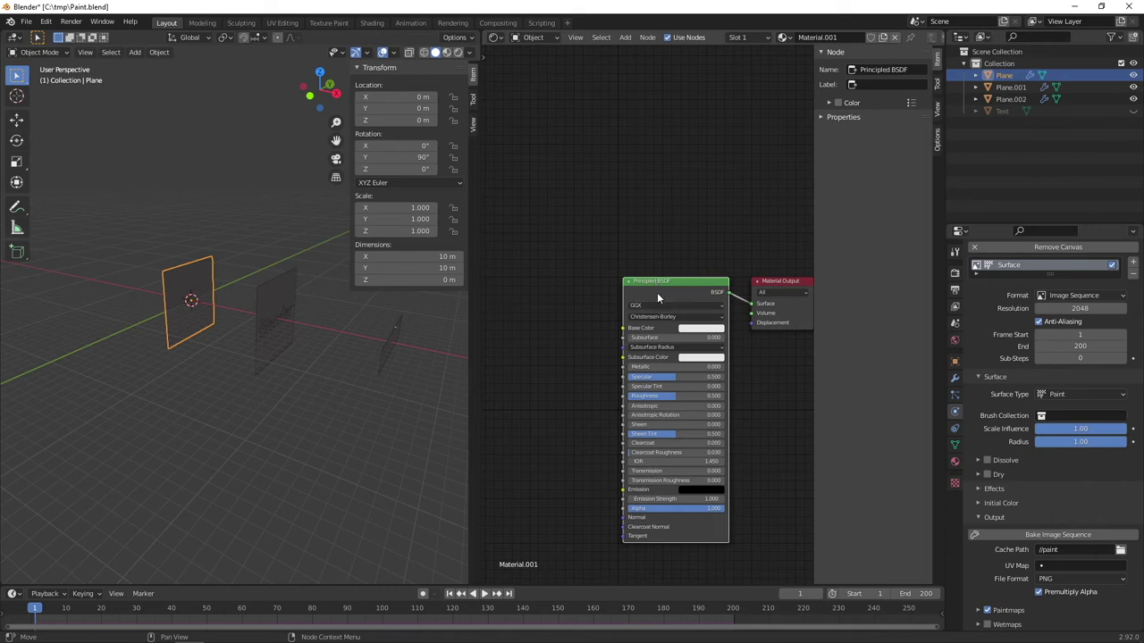
key("Delete")
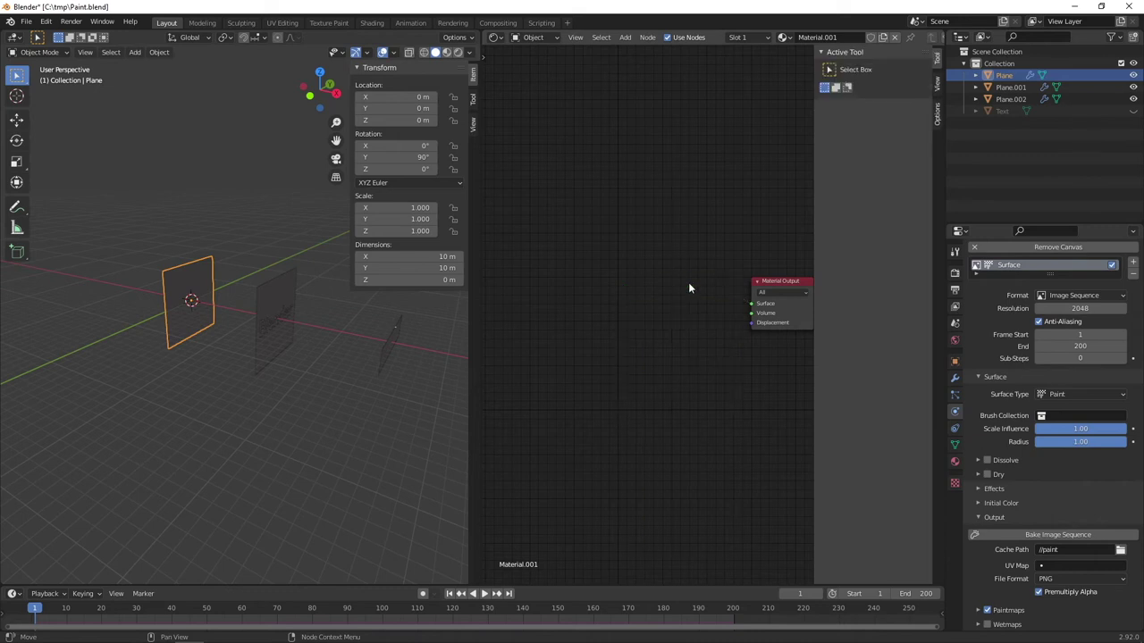
Add an Emission node and connect its Emission output to the Material Output's Surface input.
key("shift+a")
left_click(688, 285)
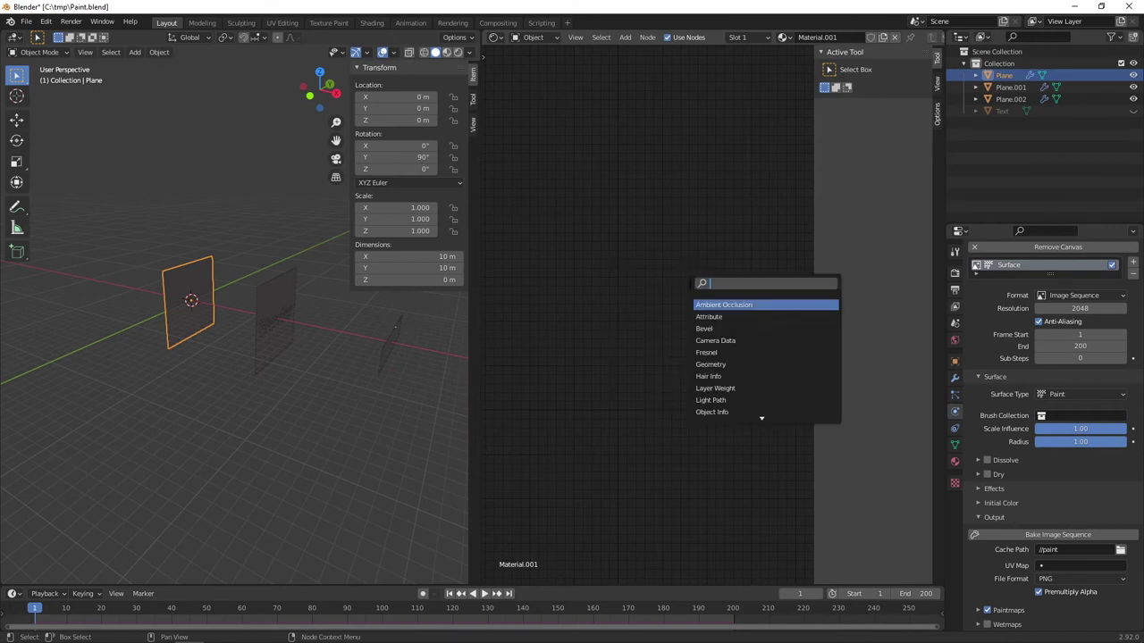
type("em")
key("Return")
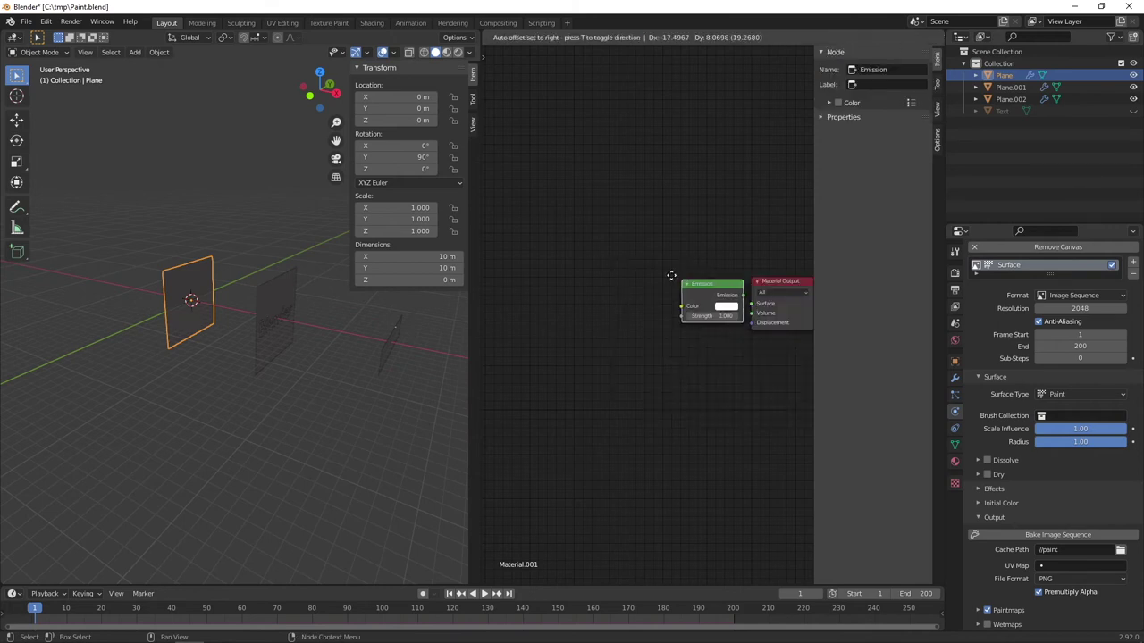
left_click(617, 280)
scroll(662, 303, "up", 2)
left_click_drag(663, 302, 756, 311)
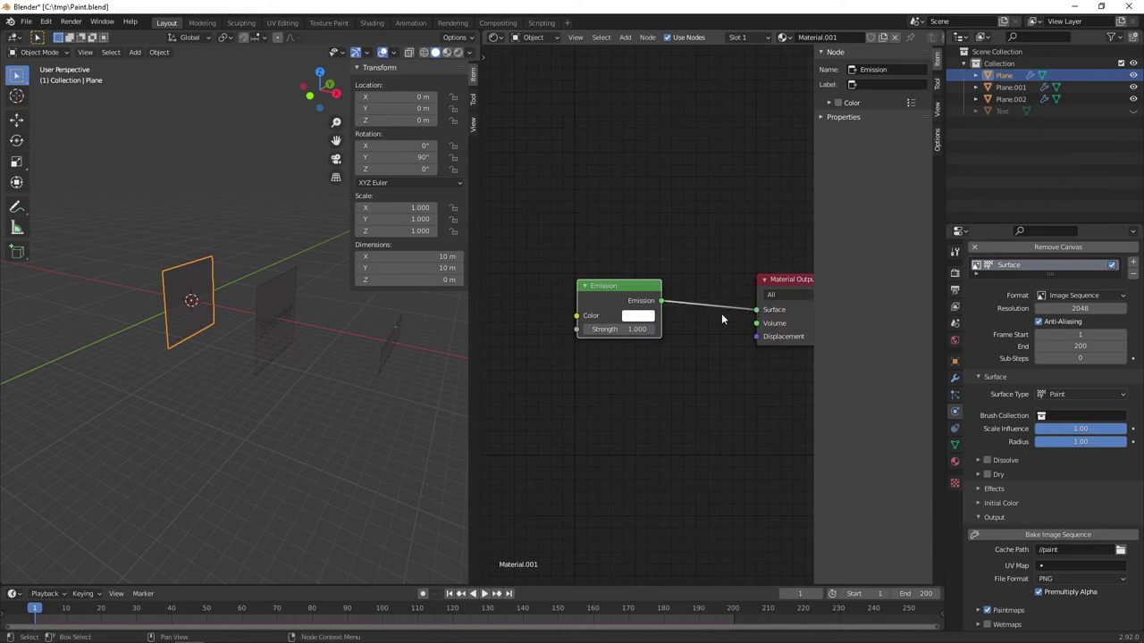
middle_click_drag(595, 308, 753, 308)
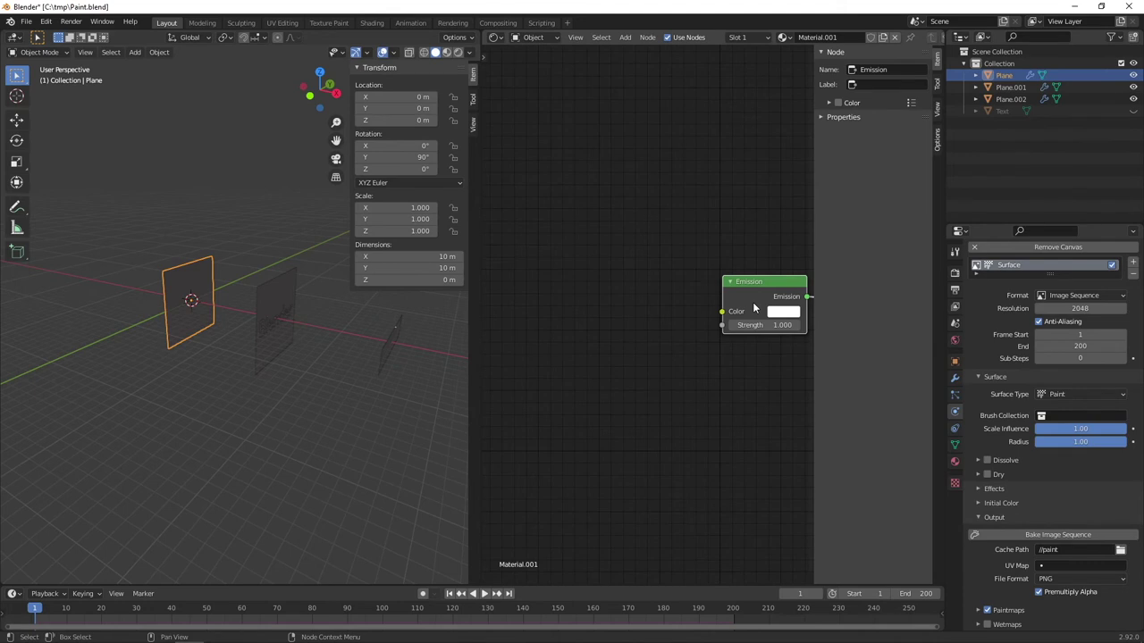
key("shift+a")
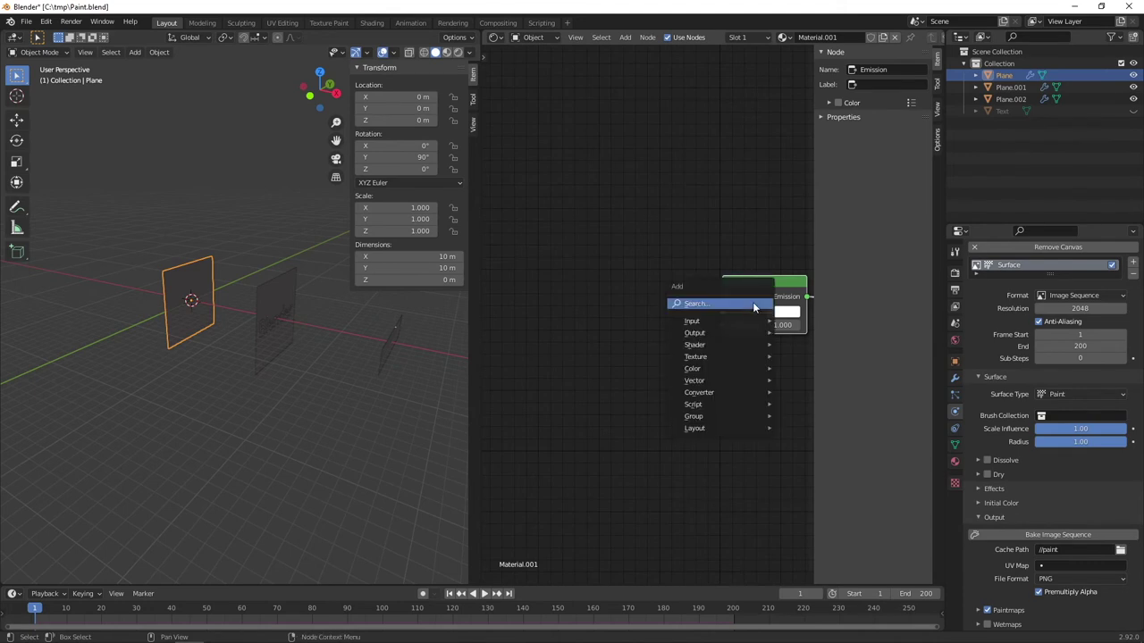
left_click(753, 305)
key("Return")
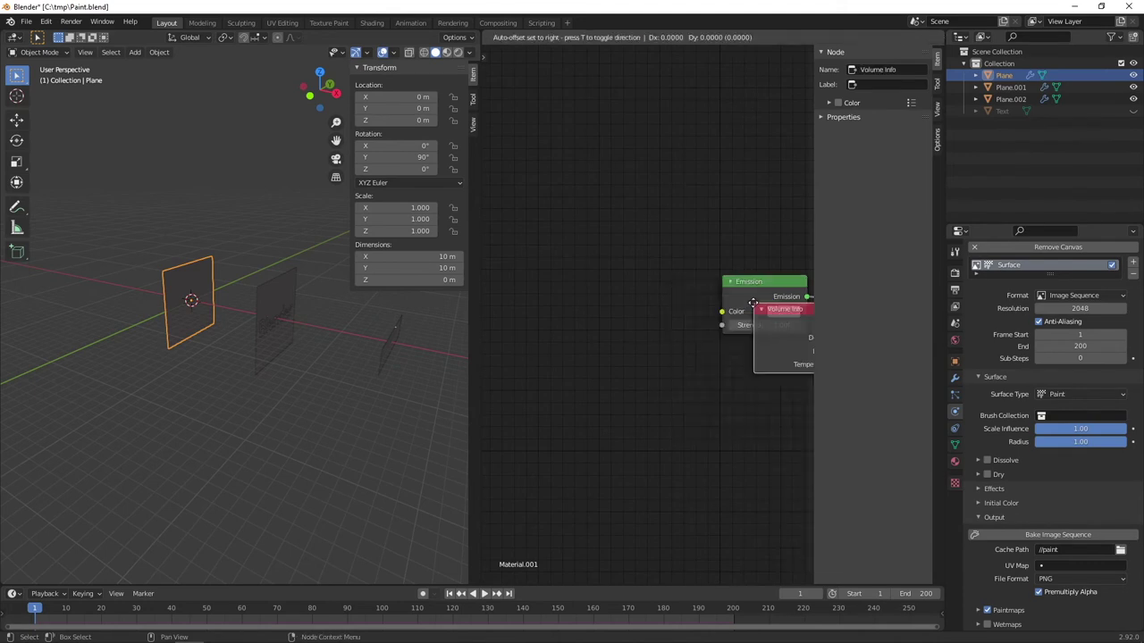
key("Escape")
Add an Image Texture node before the Emission node and connect its Color output to the Emission Strength.
key("shift+a")
type("image")
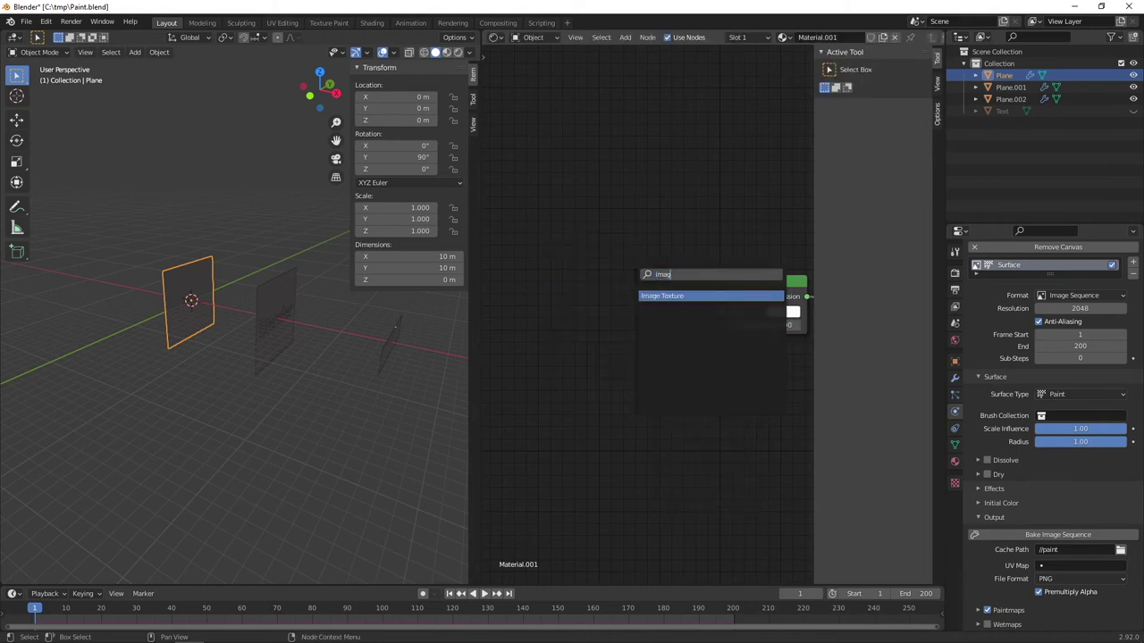
key("Return")
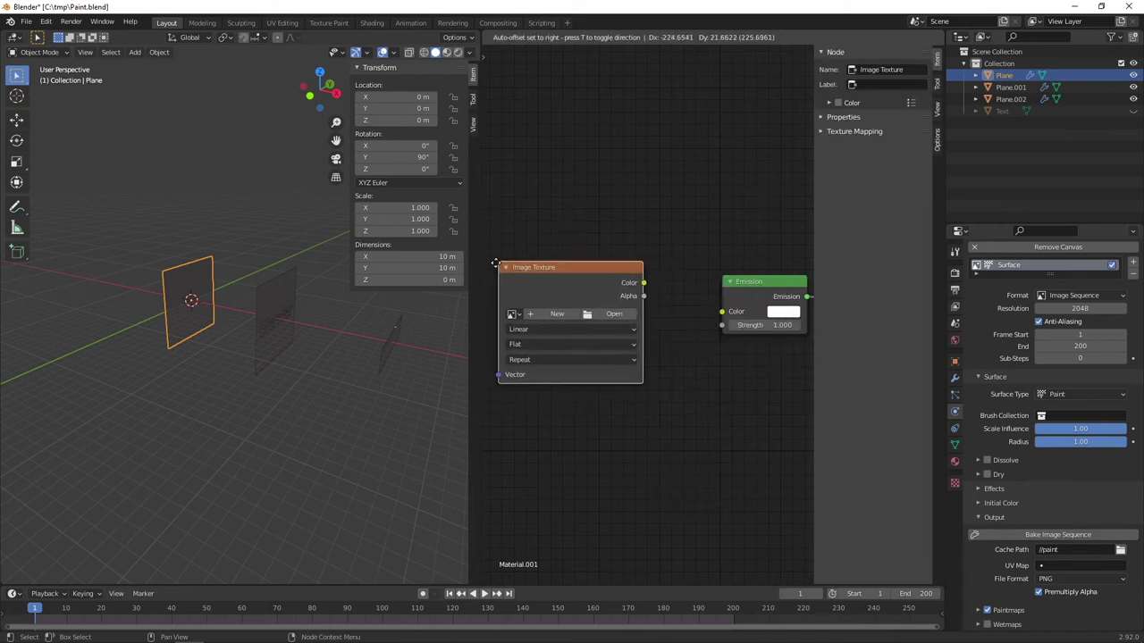
left_click(503, 277)
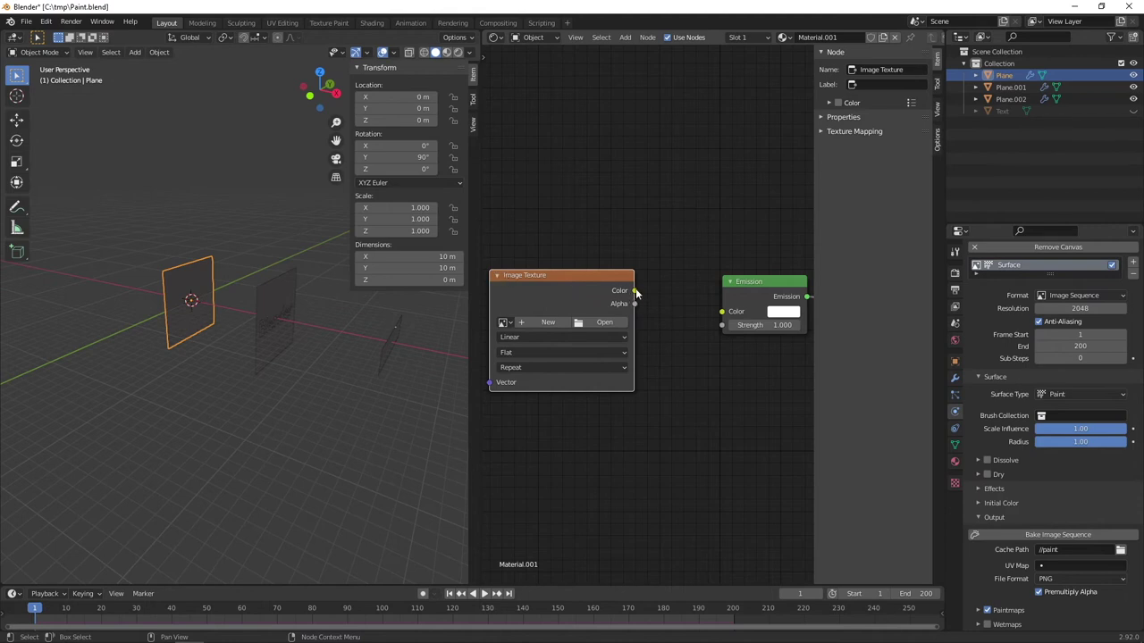
left_click_drag(635, 291, 652, 316)
left_click_drag(735, 342, 721, 325)
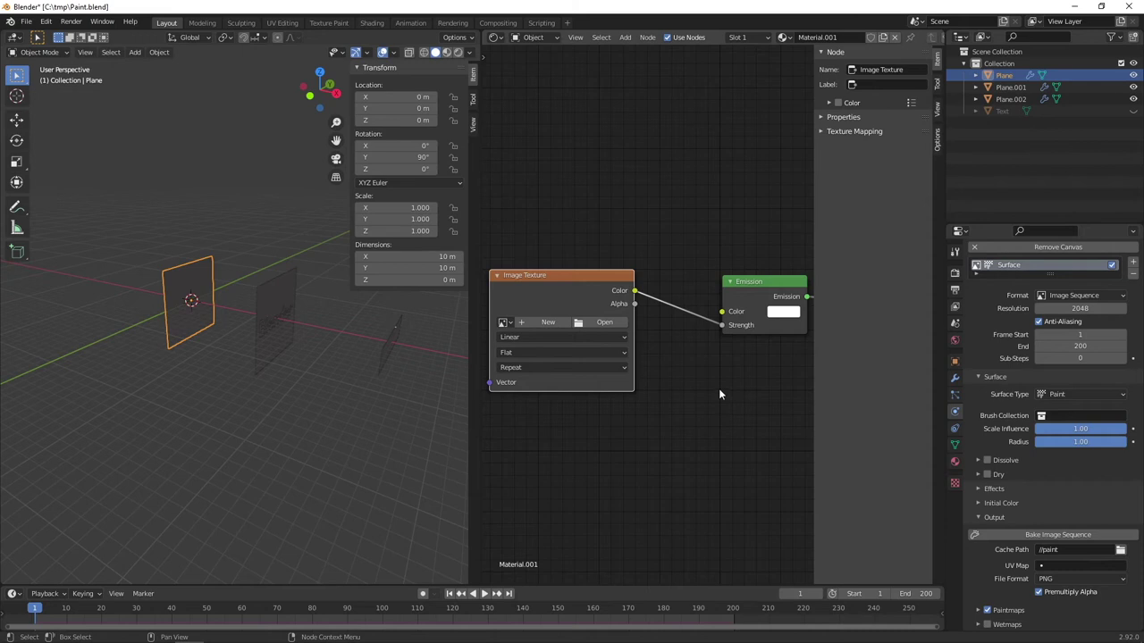
Load all the paintmap PNG files, starting with paintmap0001.png, from C:\tmp\paint into the Image Texture node as an image sequence.
middle_click_drag(719, 383, 697, 392)
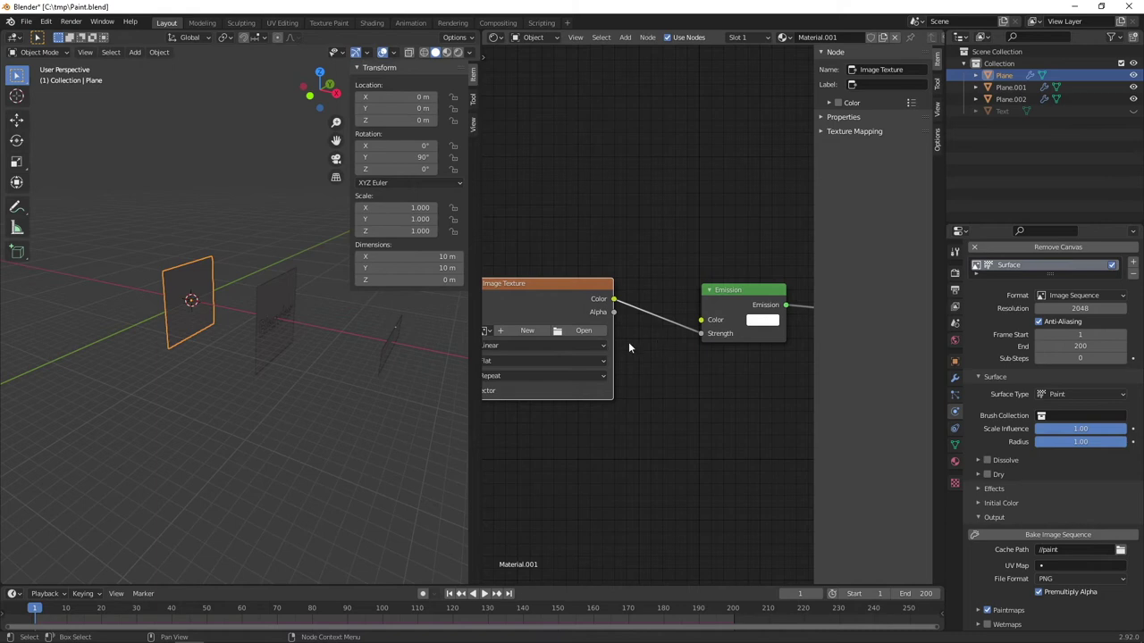
middle_click_drag(629, 347, 699, 336)
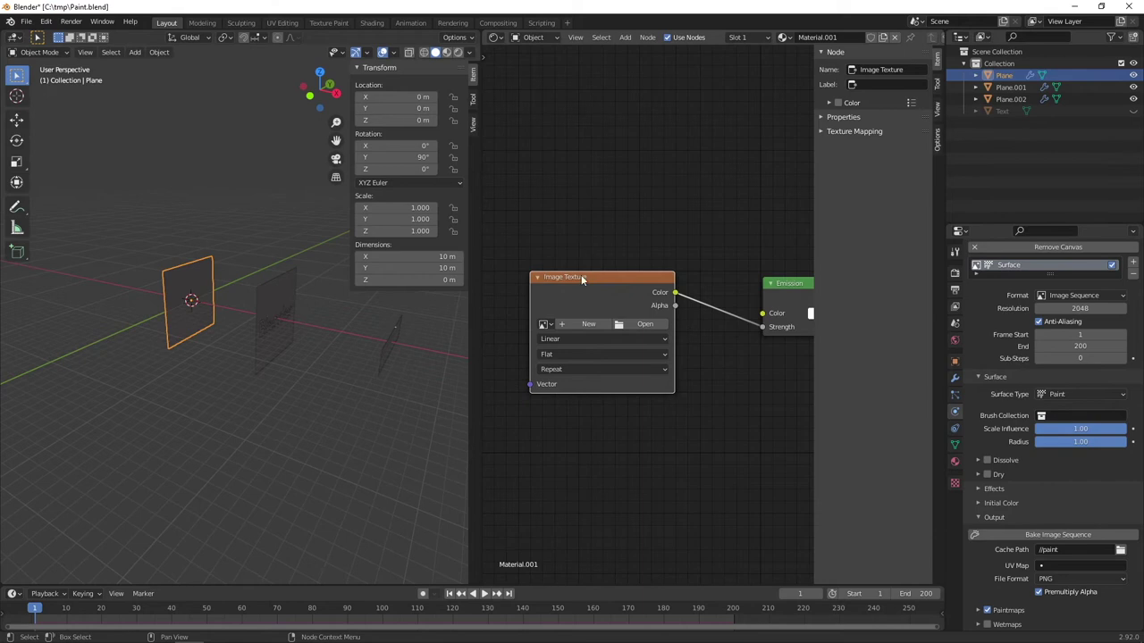
left_click(644, 324)
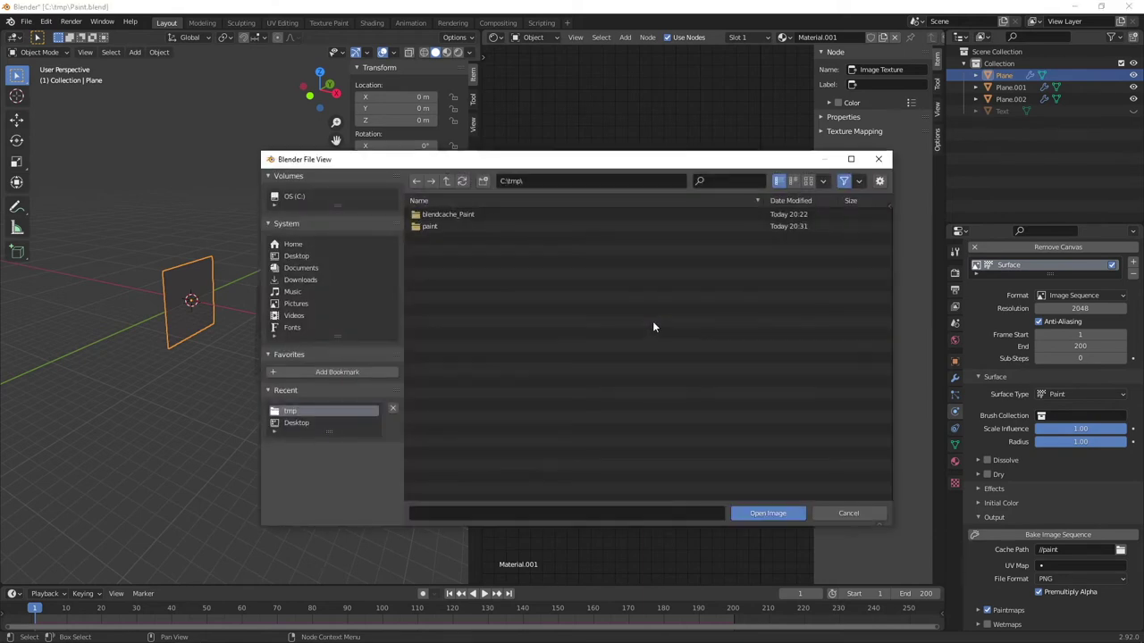
double_click(432, 227)
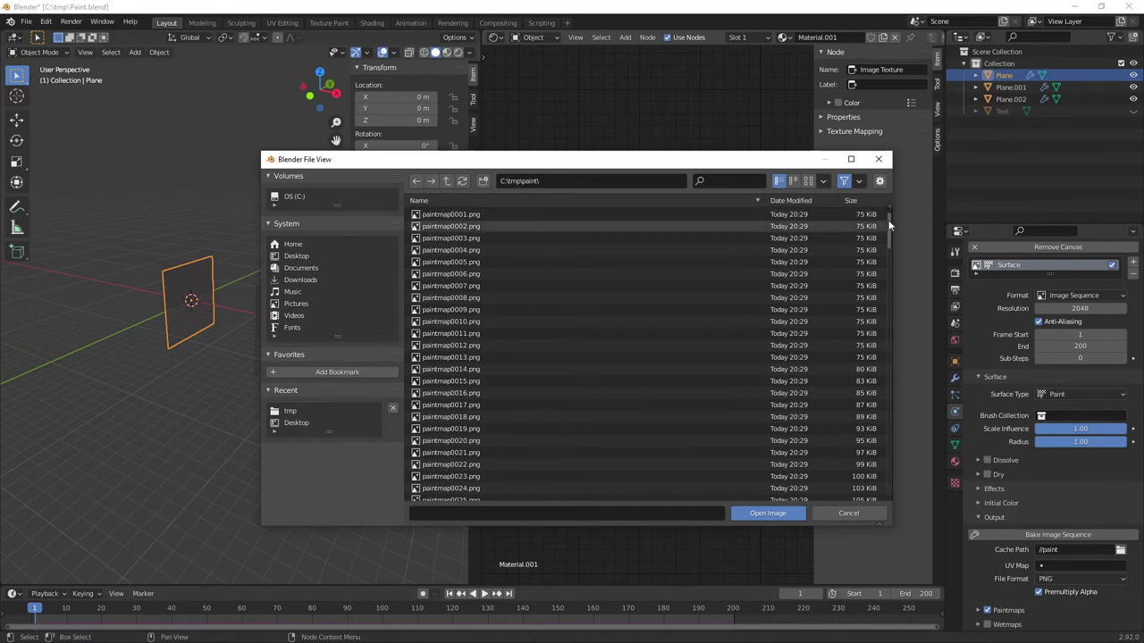
mouse_move(889, 222)
left_mouse_down()
mouse_move(896, 505)
mouse_move(922, 206)
left_mouse_up()
left_click(474, 216)
left_click_drag(889, 221, 902, 500)
left_click(535, 494, "shift")
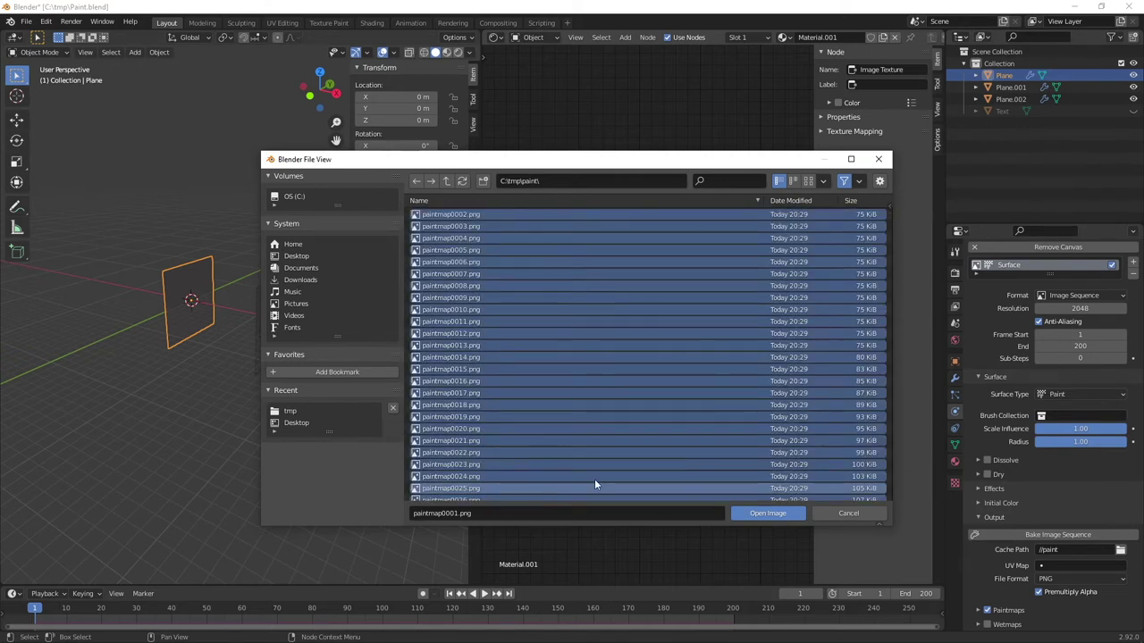
left_click(766, 513)
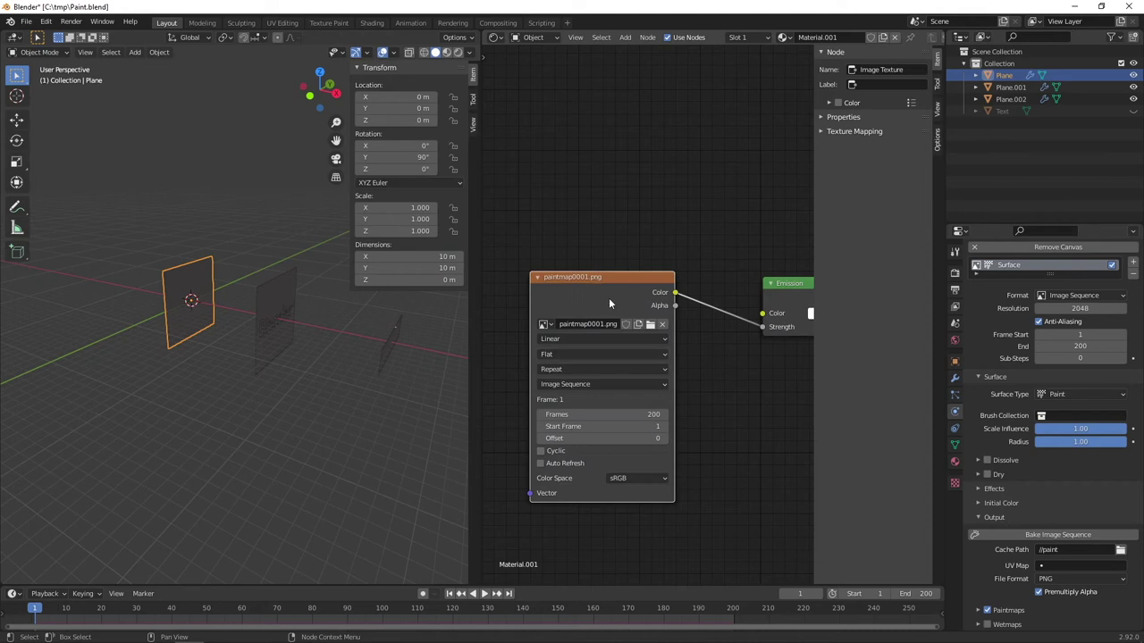
left_click_drag(600, 279, 597, 270)
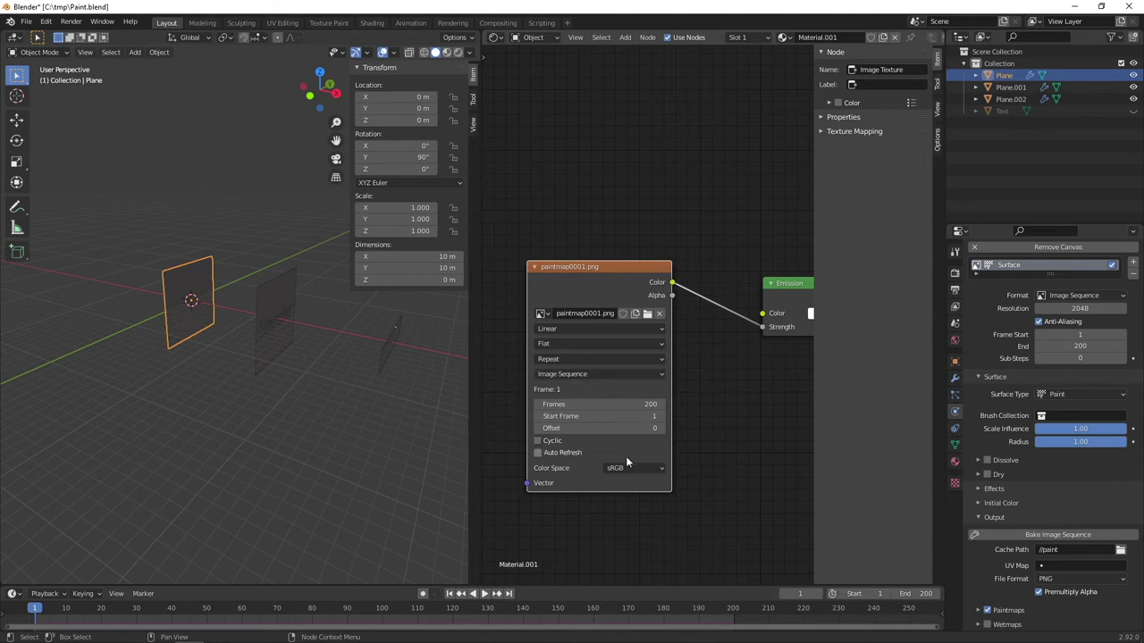
Set the Emission node's color to a bright light blue.
middle_click_drag(728, 374, 653, 383)
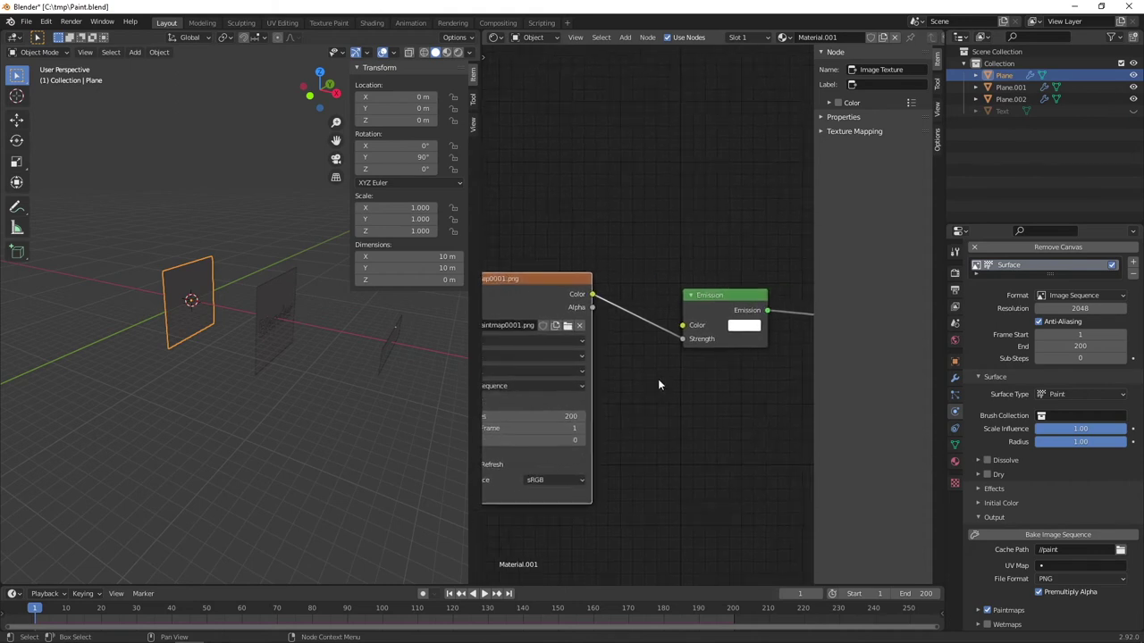
left_click(744, 325)
left_click(778, 195)
left_click_drag(777, 195, 791, 155)
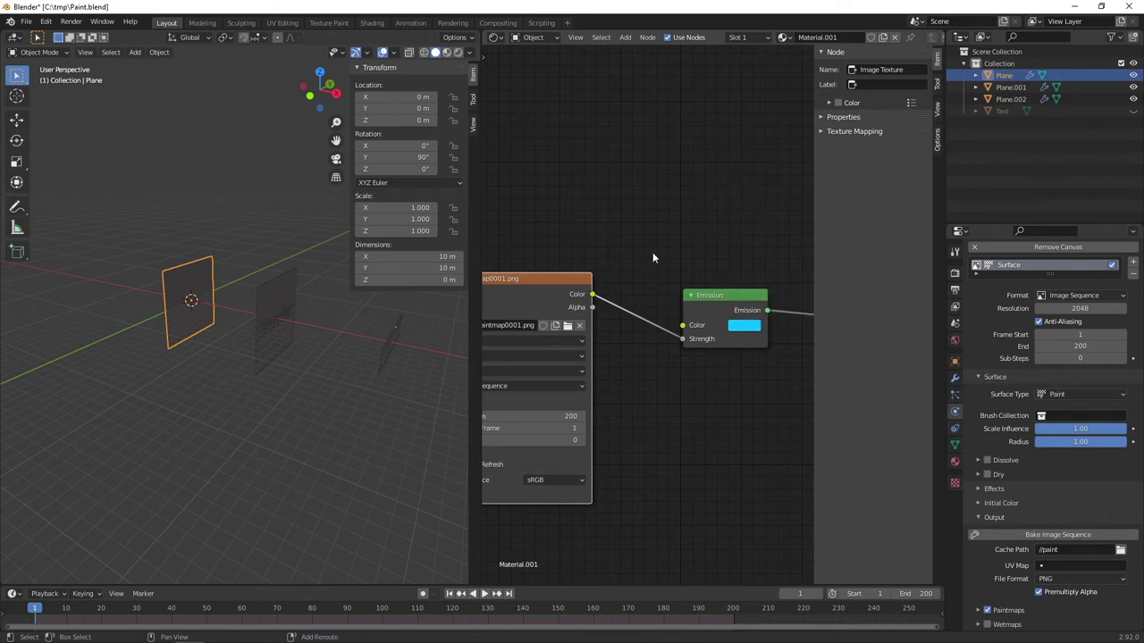
Insert a Math node into the link between the Image Texture's Color and the Emission node's Strength.
key("shift+a")
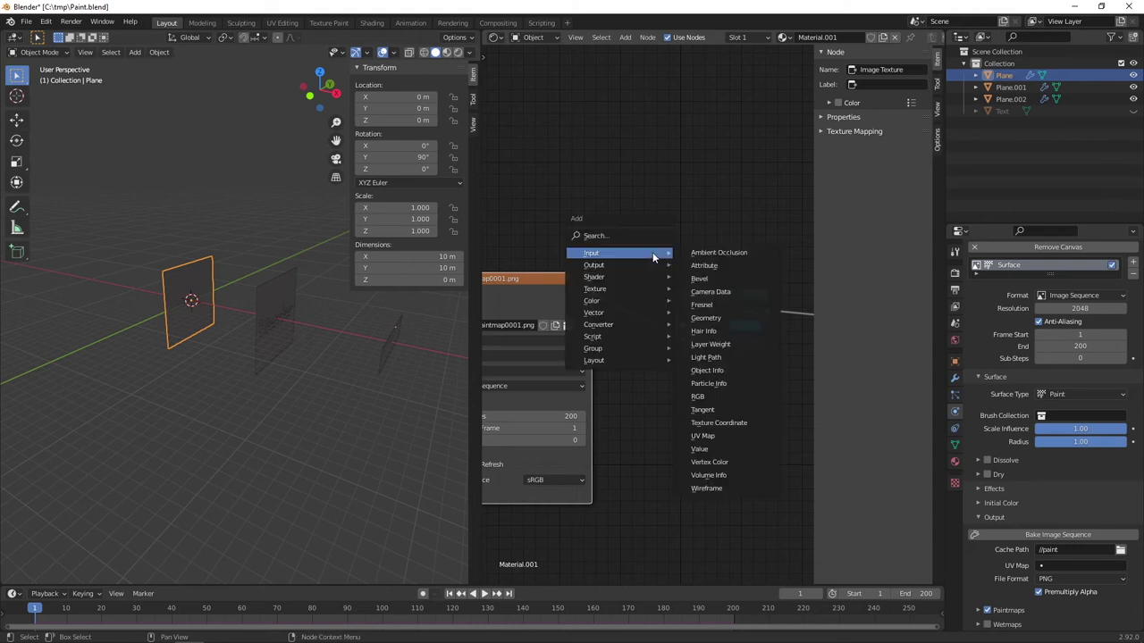
type("math")
key("Return")
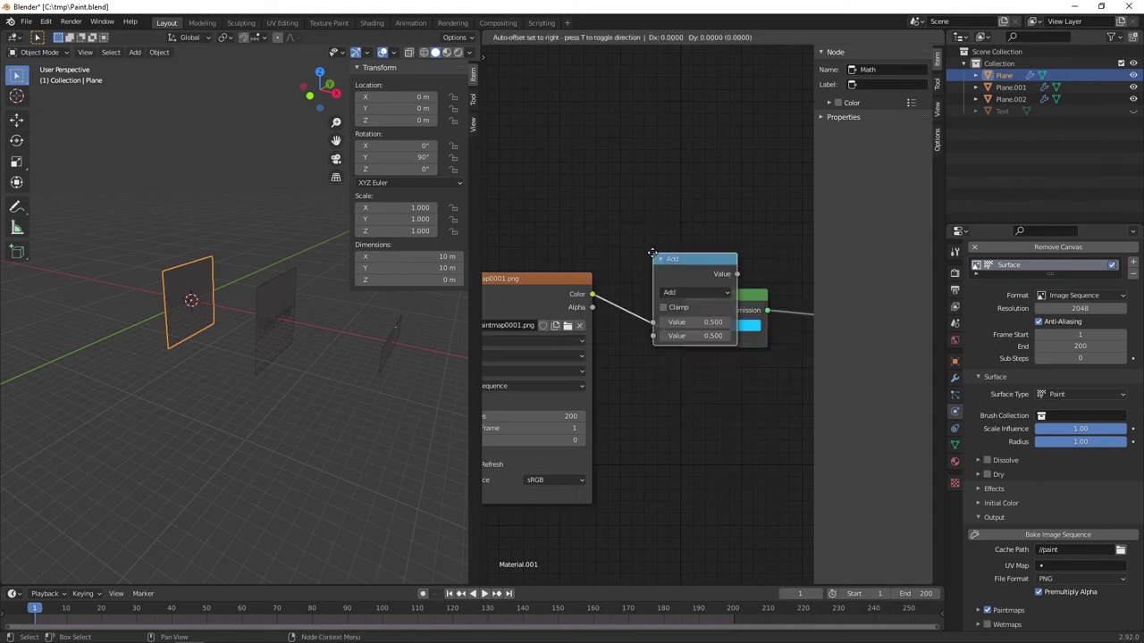
left_click(629, 288)
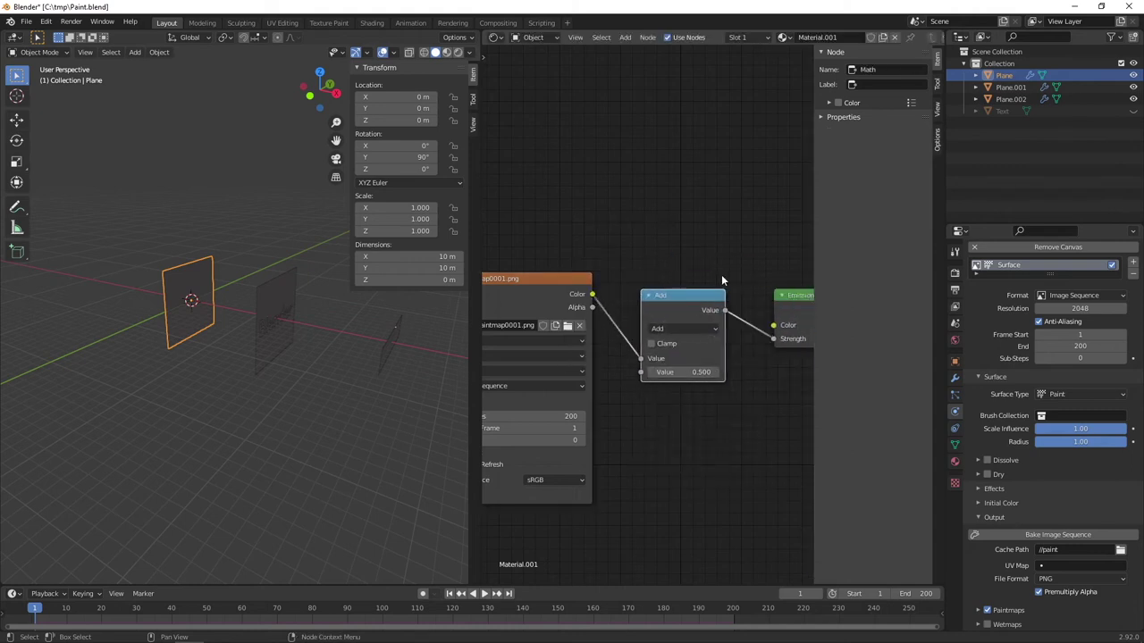
middle_click_drag(721, 274, 695, 276)
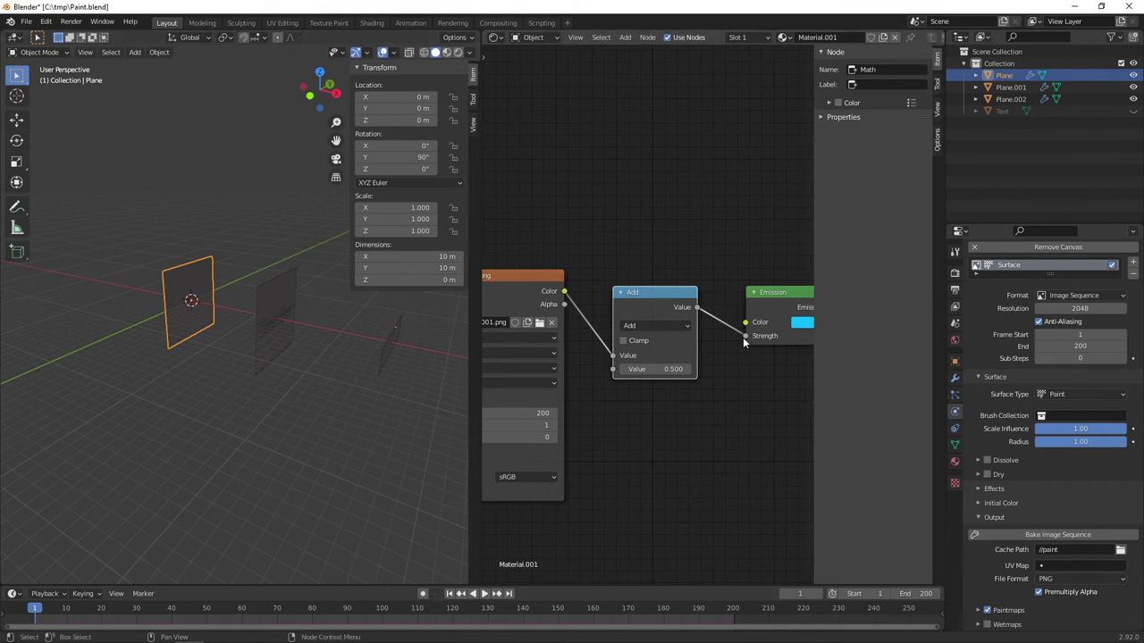
middle_click_drag(757, 343, 744, 347)
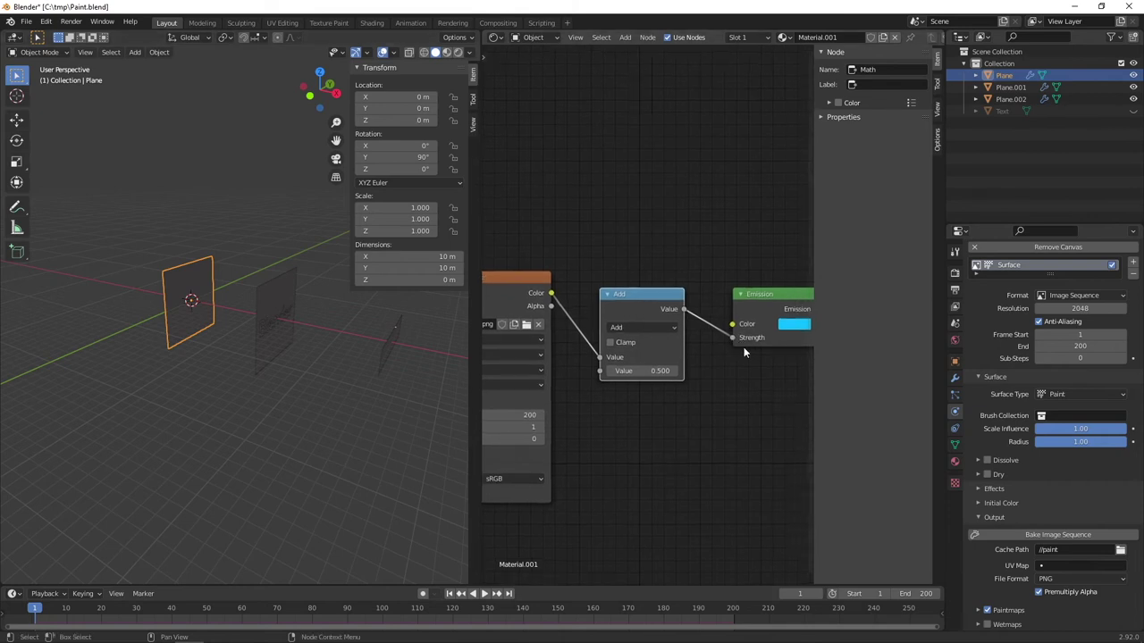
Set the Math node's operation to Multiply and its second value to 1.
left_click(660, 327)
left_click(654, 328)
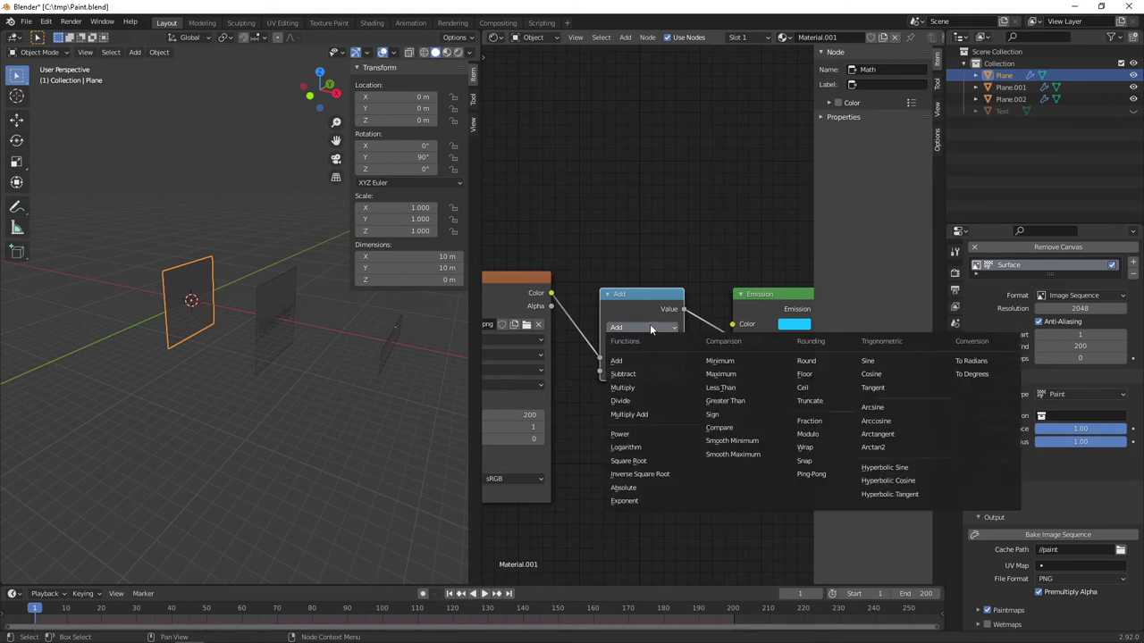
left_click(641, 388)
left_click(650, 373)
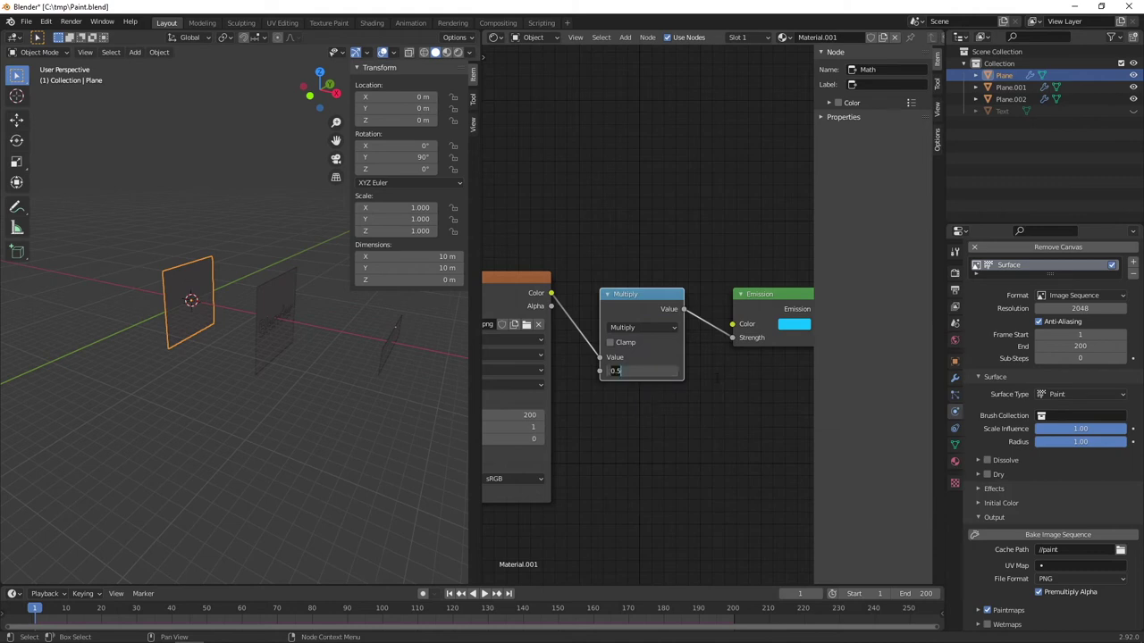
type("1")
key("Return")
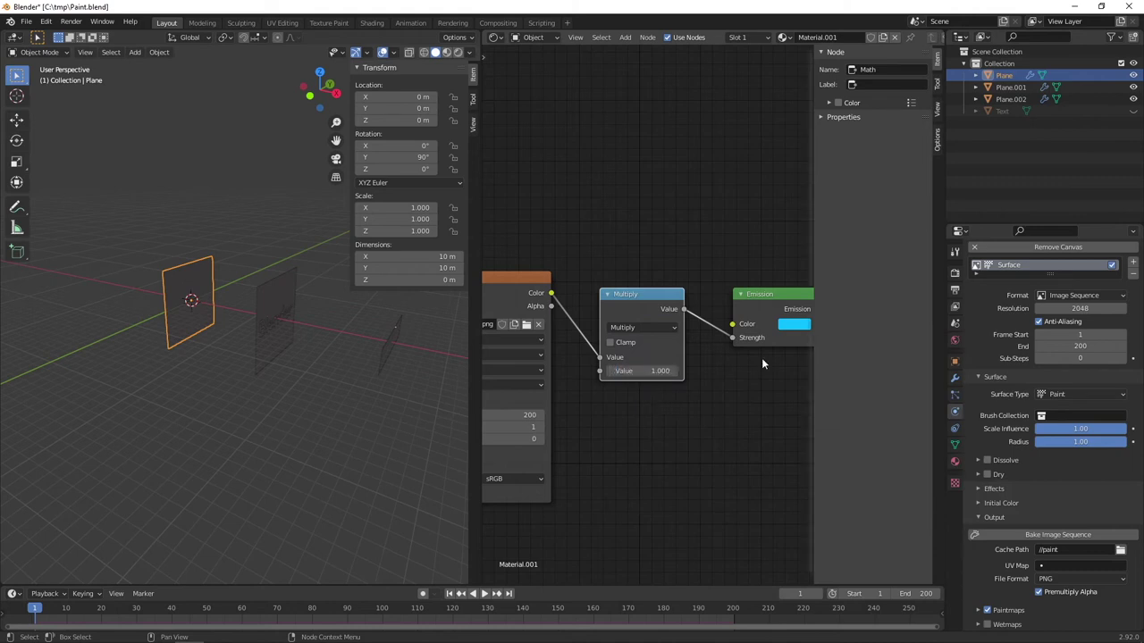
Add a Texture Coordinate node before the image texture and connect its UV output to the texture's Vector input.
middle_click_drag(236, 385, 258, 321)
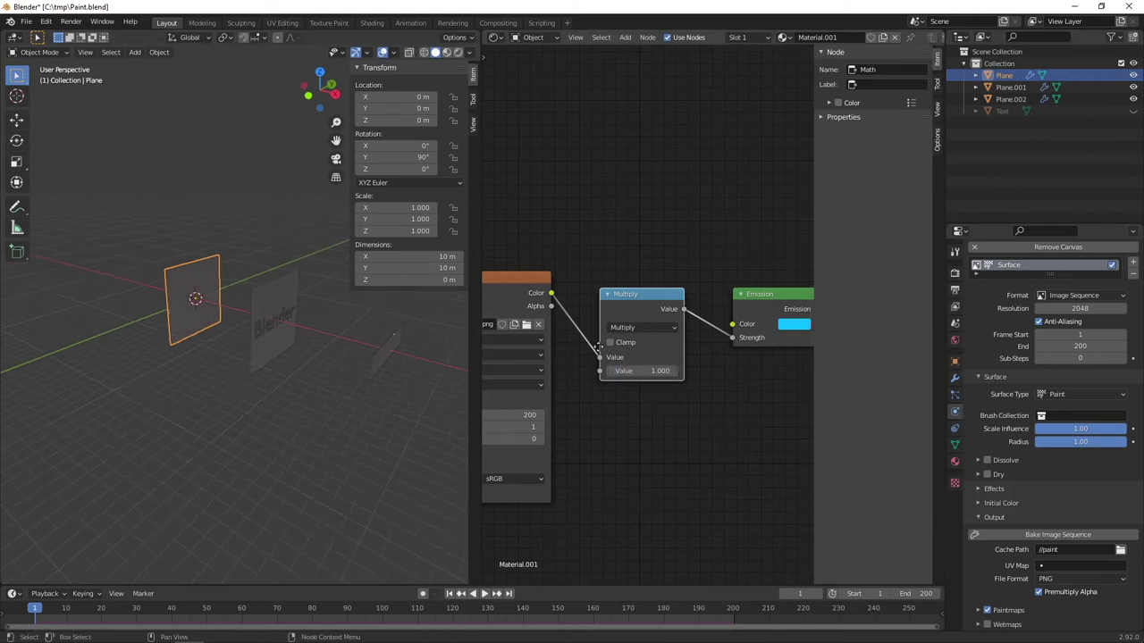
middle_click_drag(493, 270, 711, 243)
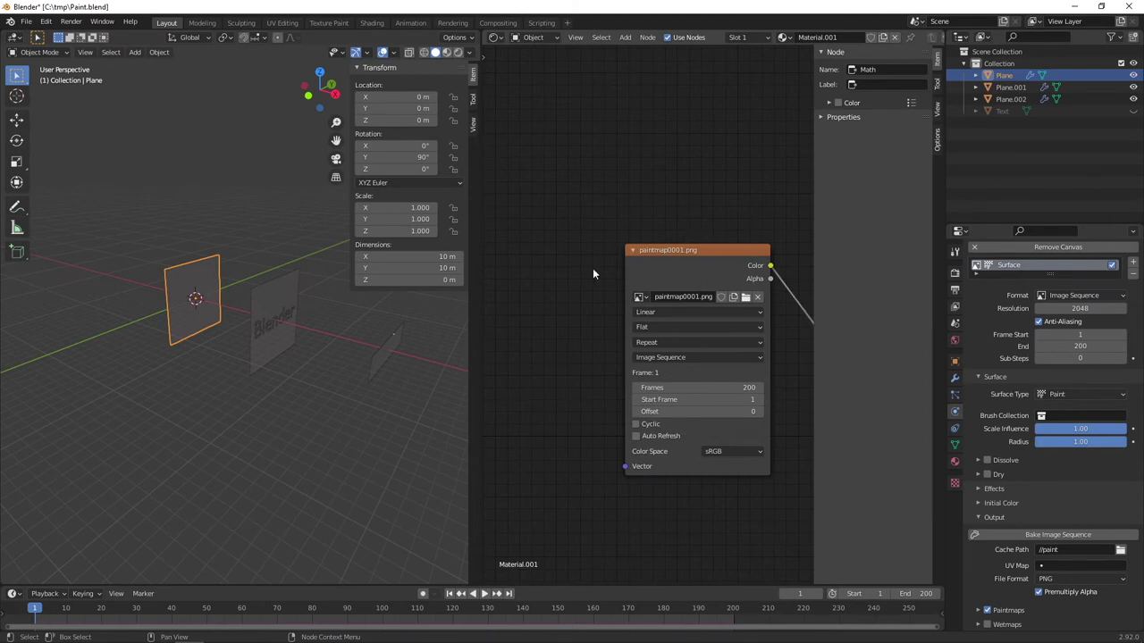
key("shift")
key("shift+a")
type("text")
key("Return")
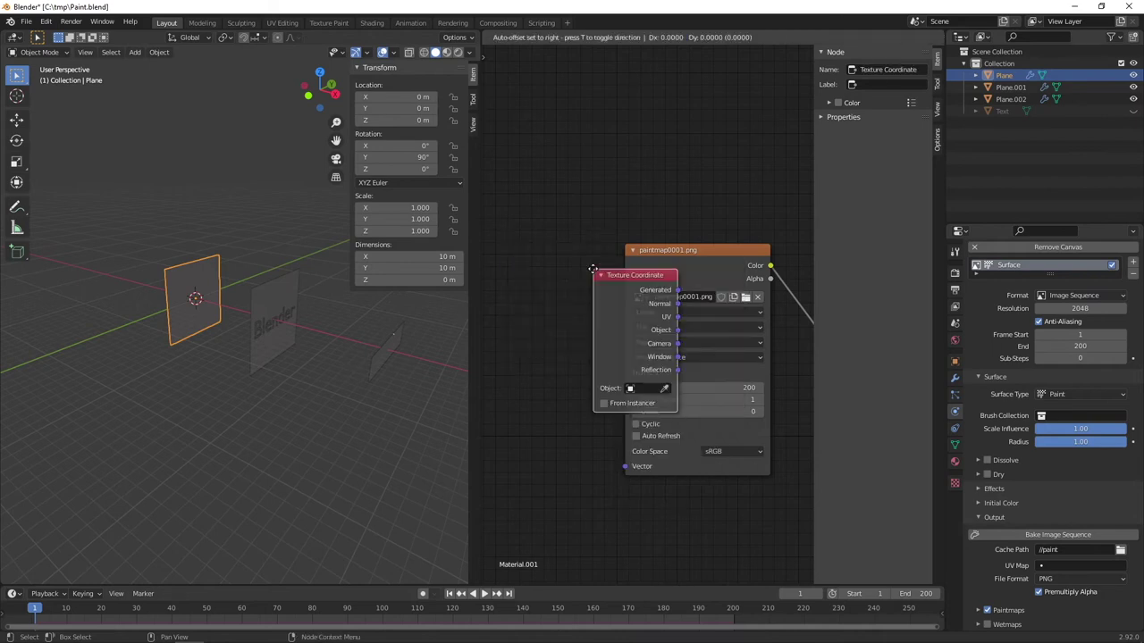
left_click(494, 247)
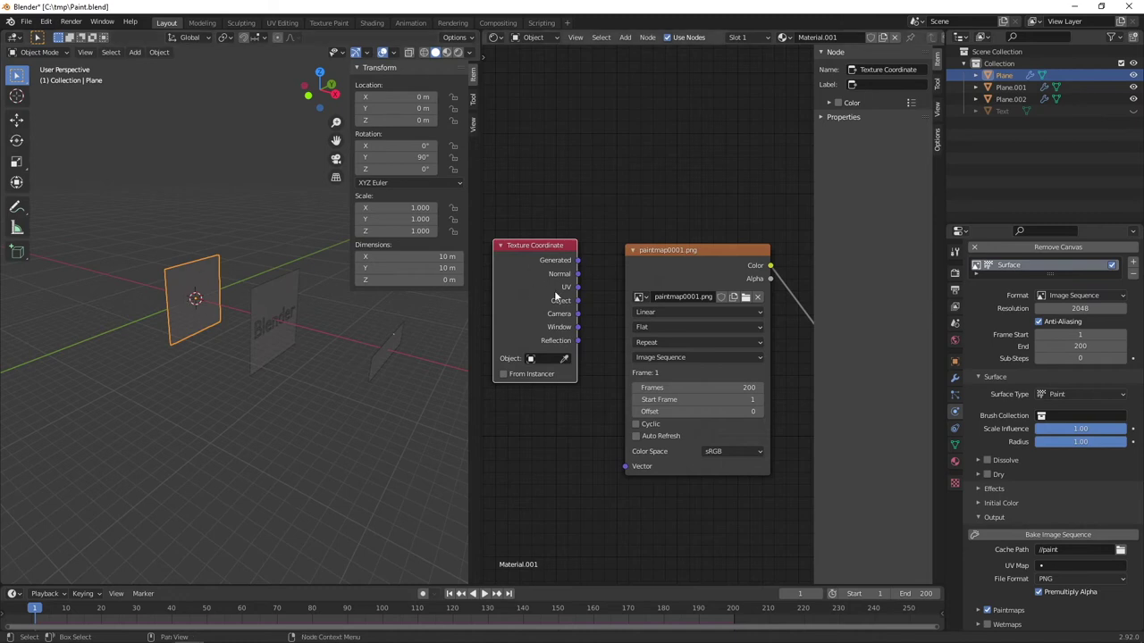
left_click_drag(577, 287, 625, 466)
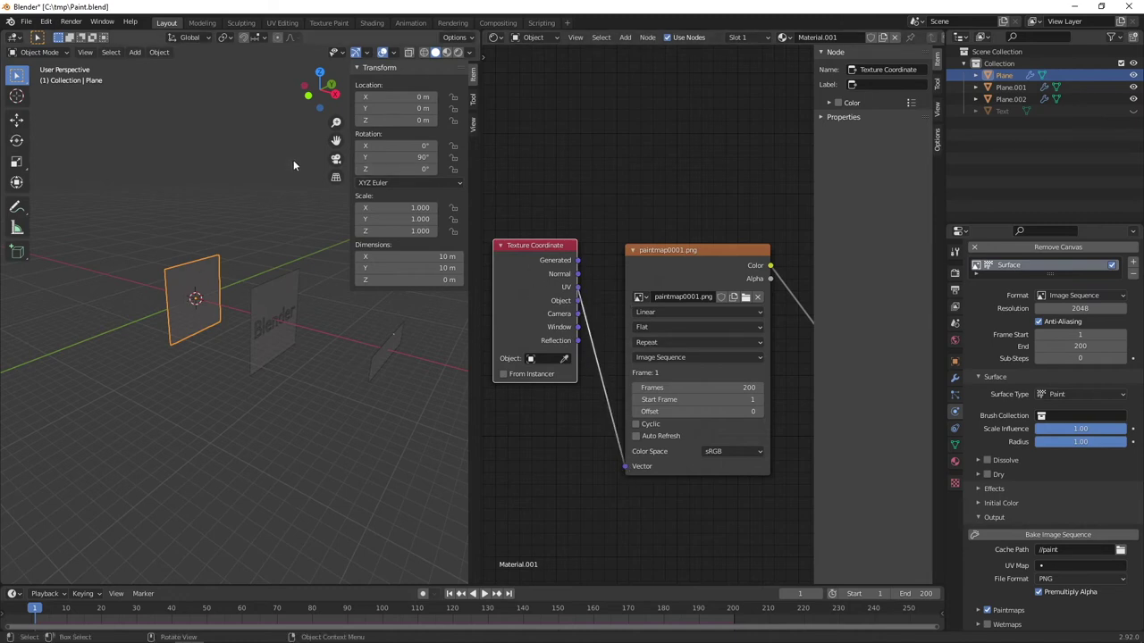
Switch the 3D viewport to rendered shading.
left_click(457, 52)
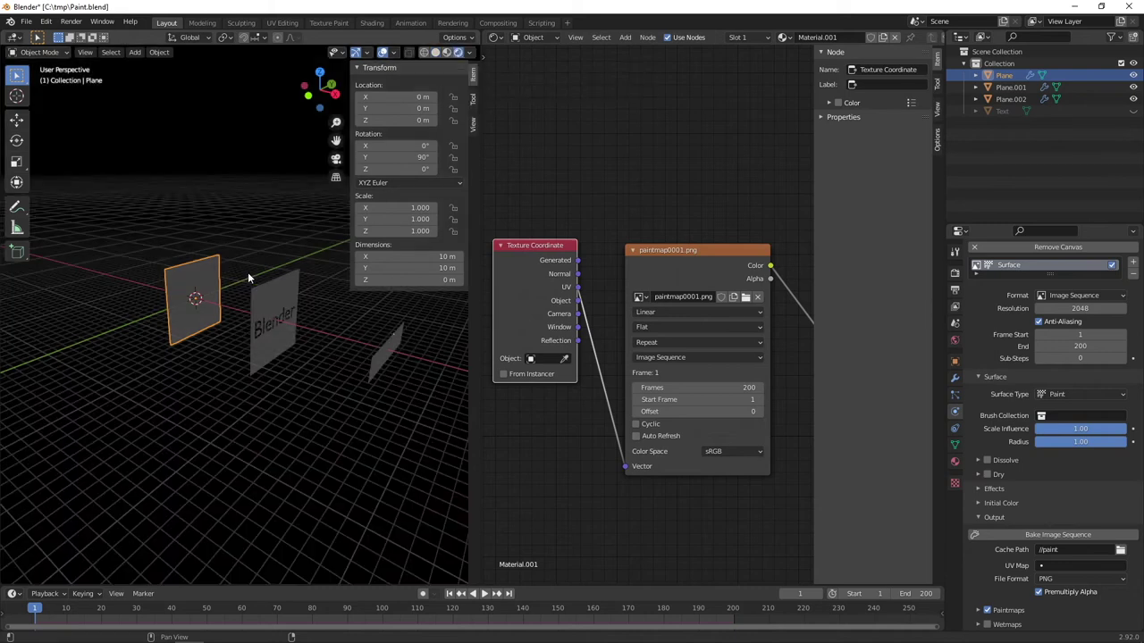
Play the animation briefly to check the painted plane in the rendered viewport, and stop it.
mouse_move(251, 276)
middle_mouse_down()
mouse_move(230, 296)
mouse_move(357, 345)
mouse_move(337, 324)
mouse_move(358, 323)
mouse_move(350, 332)
middle_mouse_up()
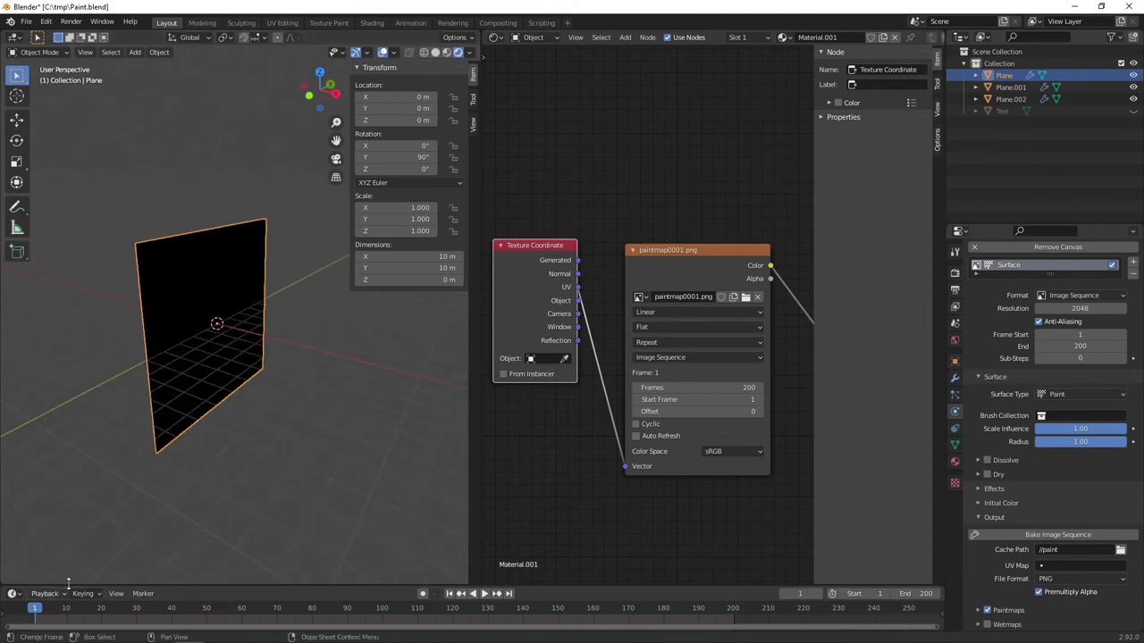
left_click(487, 595)
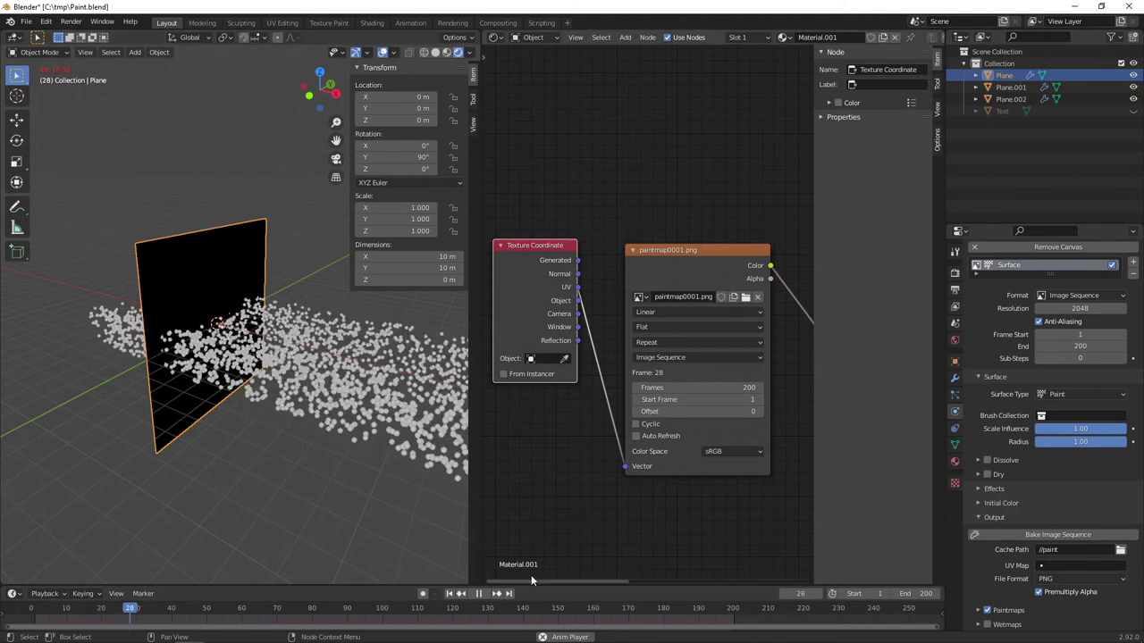
left_click(478, 594)
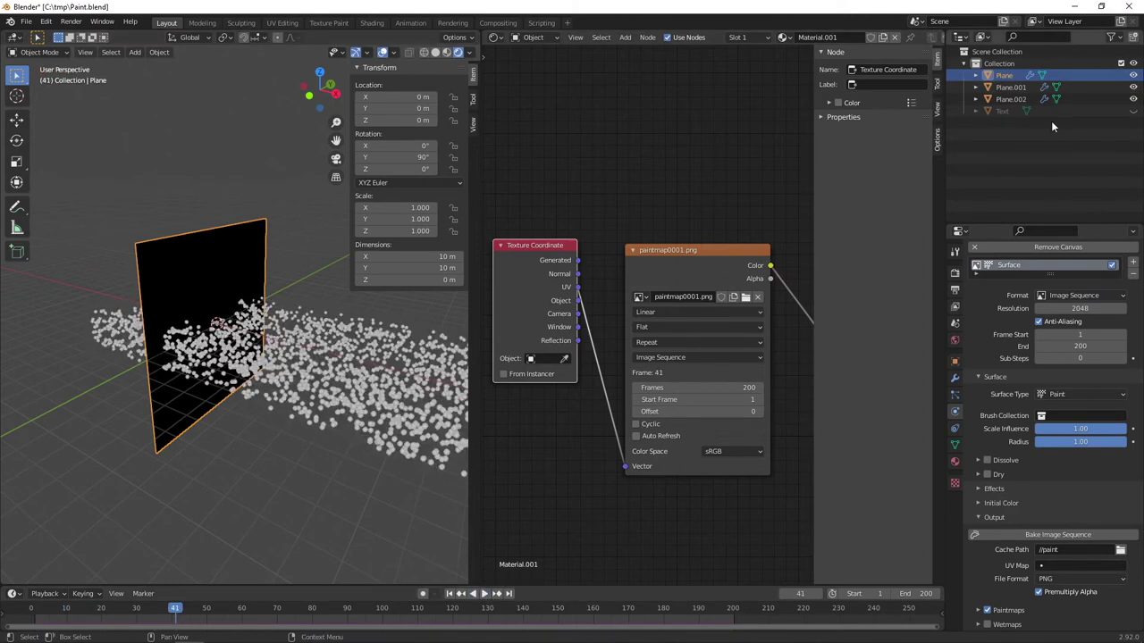
Hide the particle-emitting Plane.001 in the viewport.
scroll(336, 314, "down", 8)
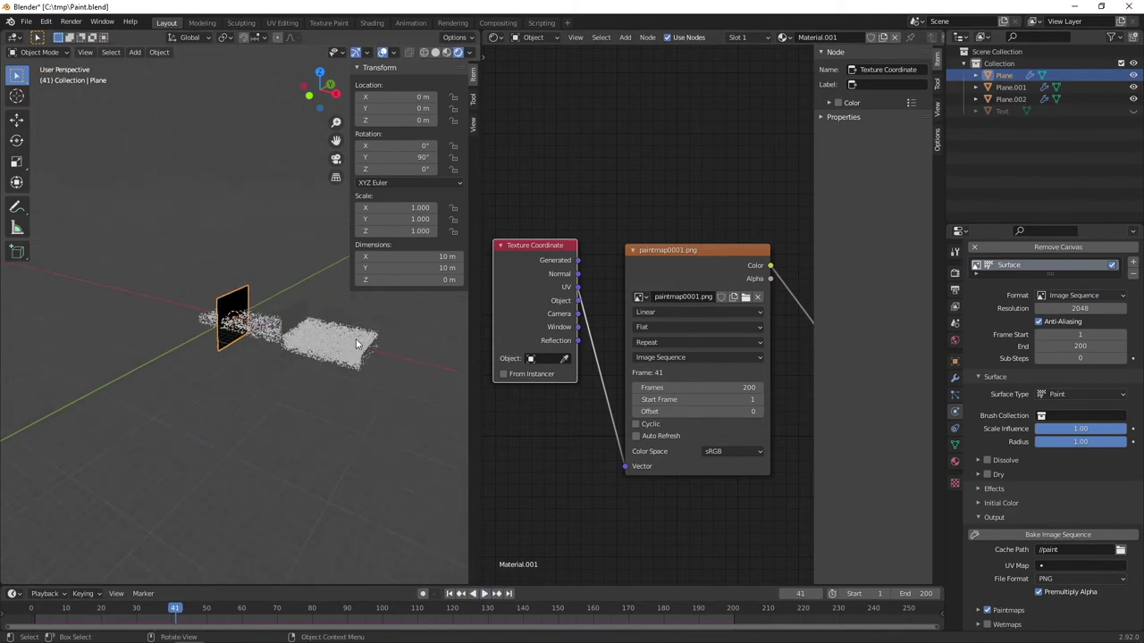
left_click(356, 339)
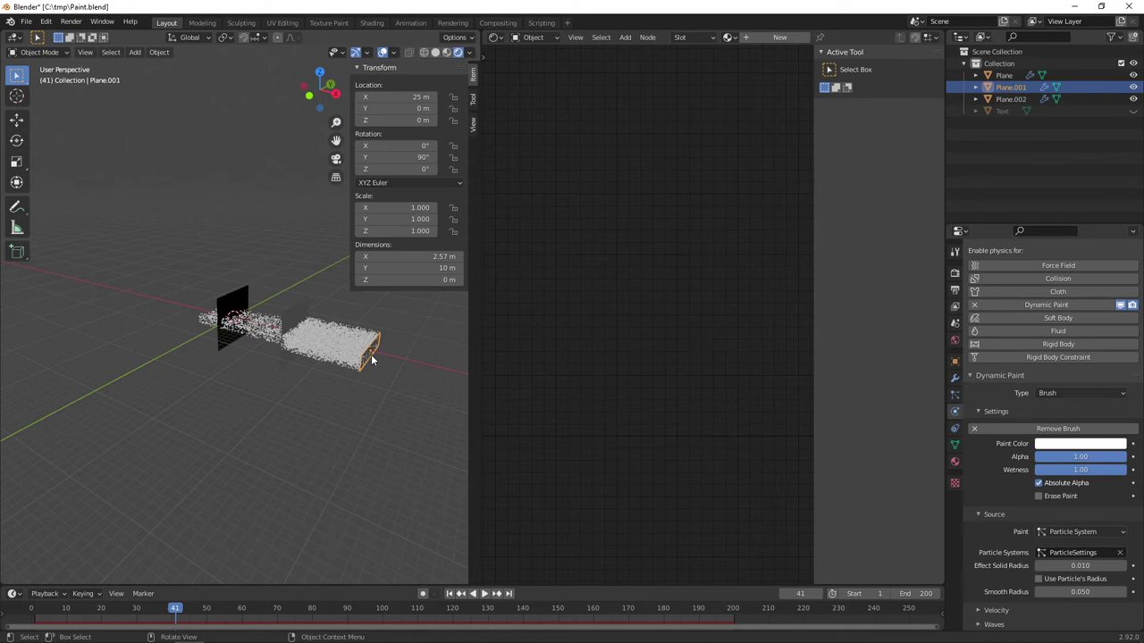
left_click(1133, 90)
scroll(250, 353, "up", 5)
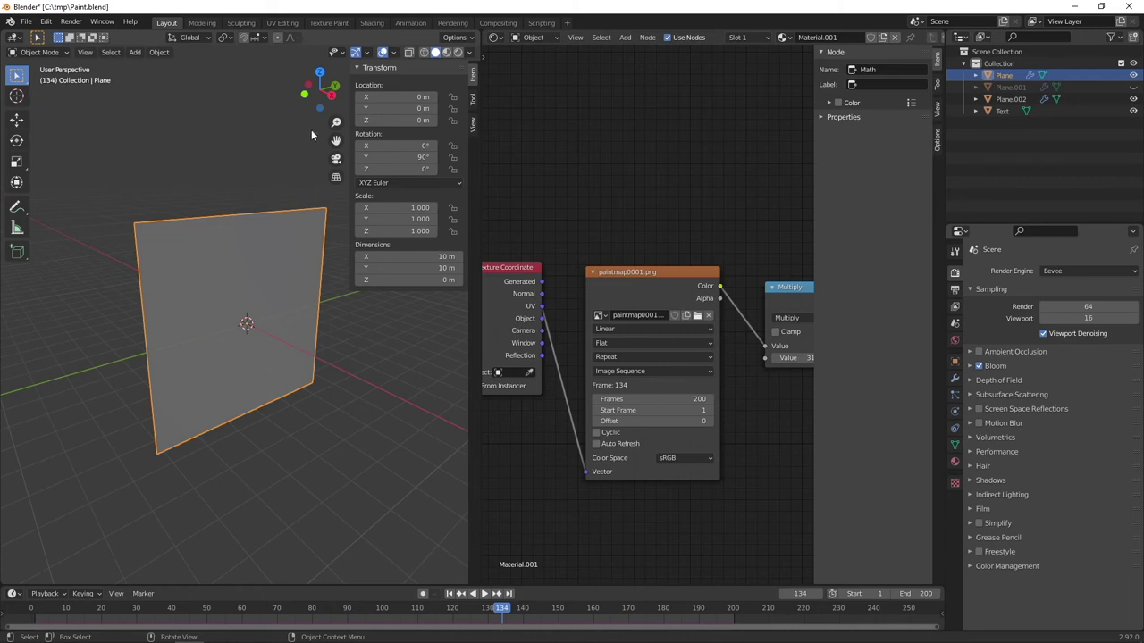
Select the plane's entire mesh and project its UVs from the right orthographic view with Project from View (Bounds).
left_click(331, 95)
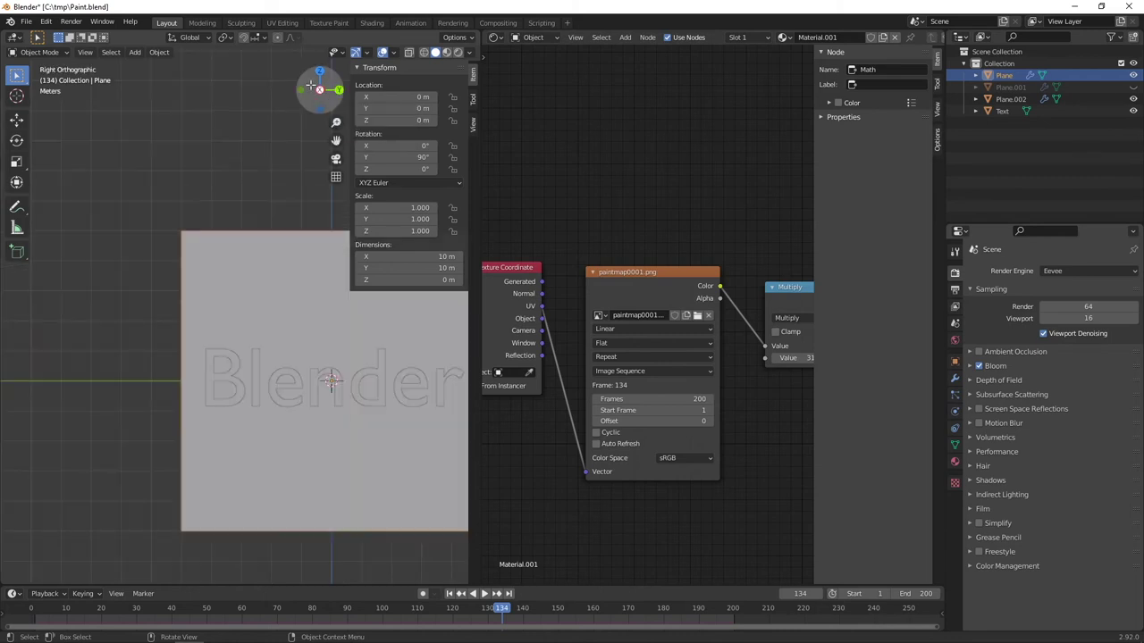
middle_click_drag(259, 303, 168, 294, "shift")
middle_click_drag(352, 306, 199, 289)
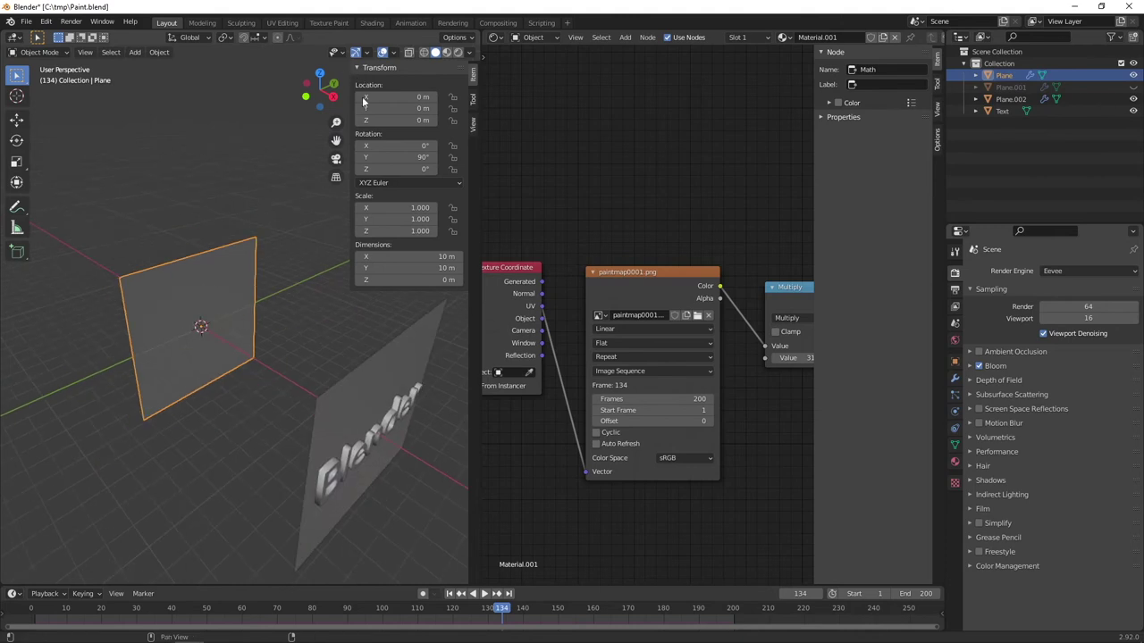
key("Tab")
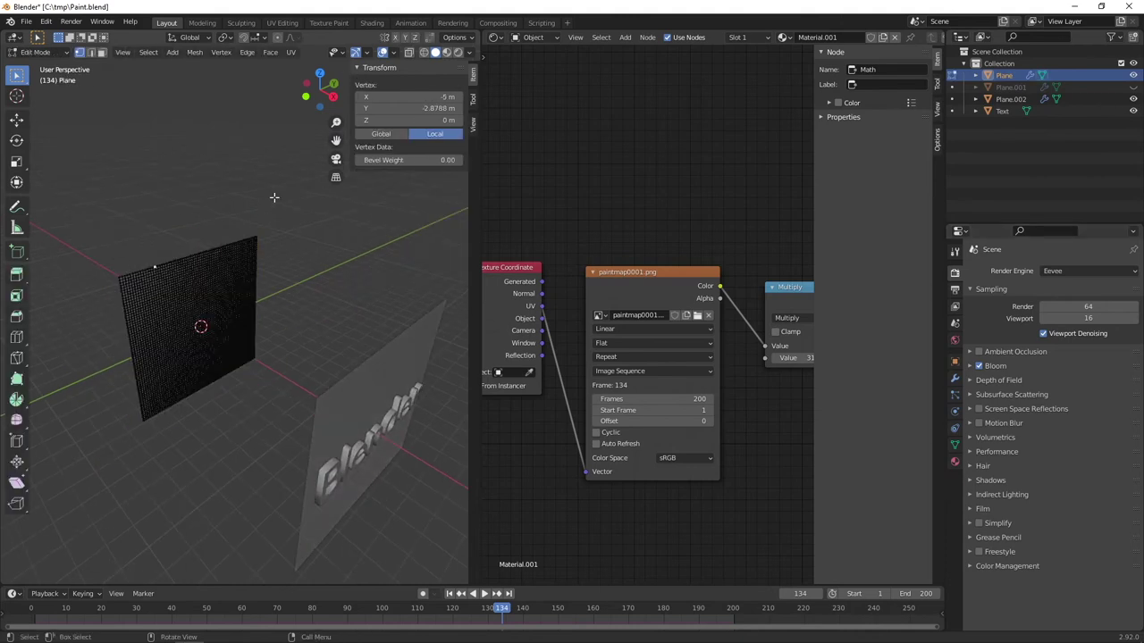
left_click(332, 96)
key("a")
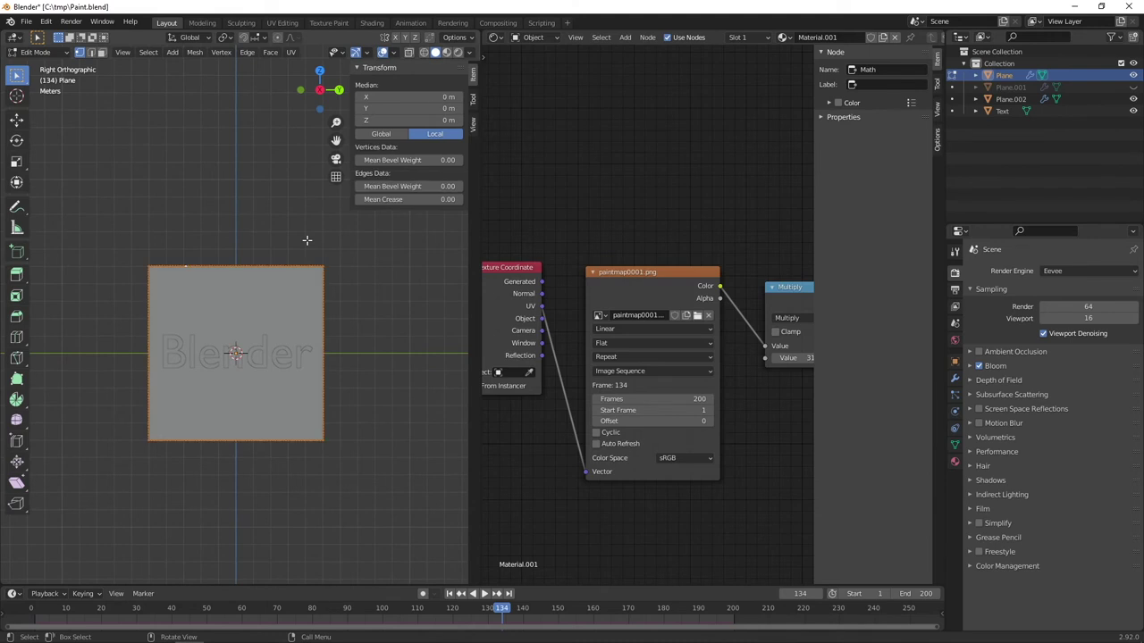
left_click(291, 53)
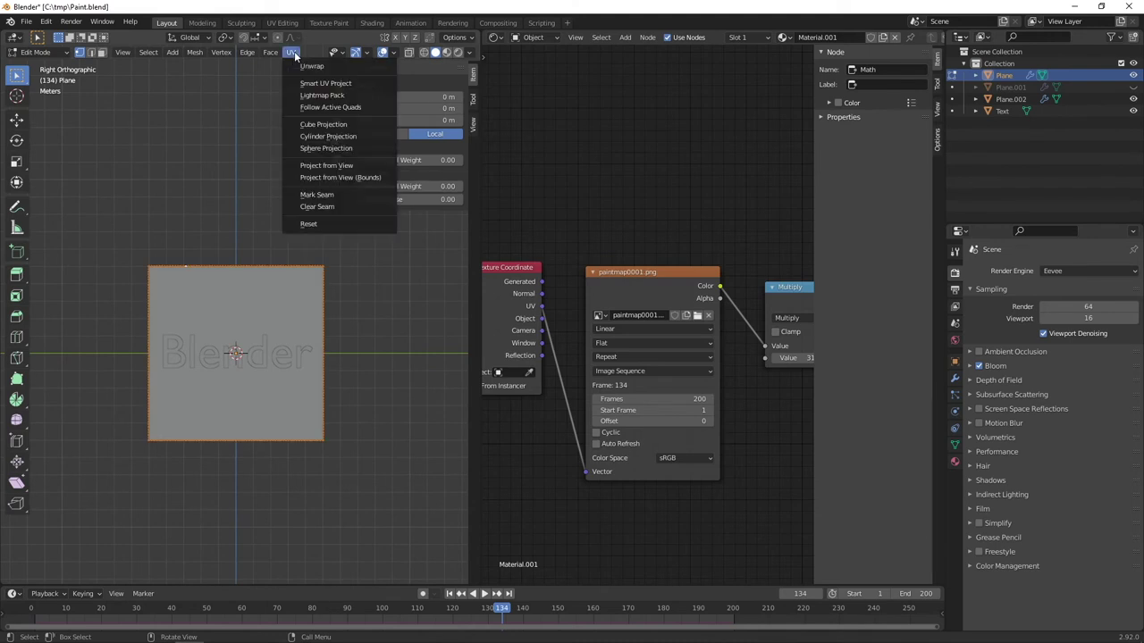
left_click(335, 177)
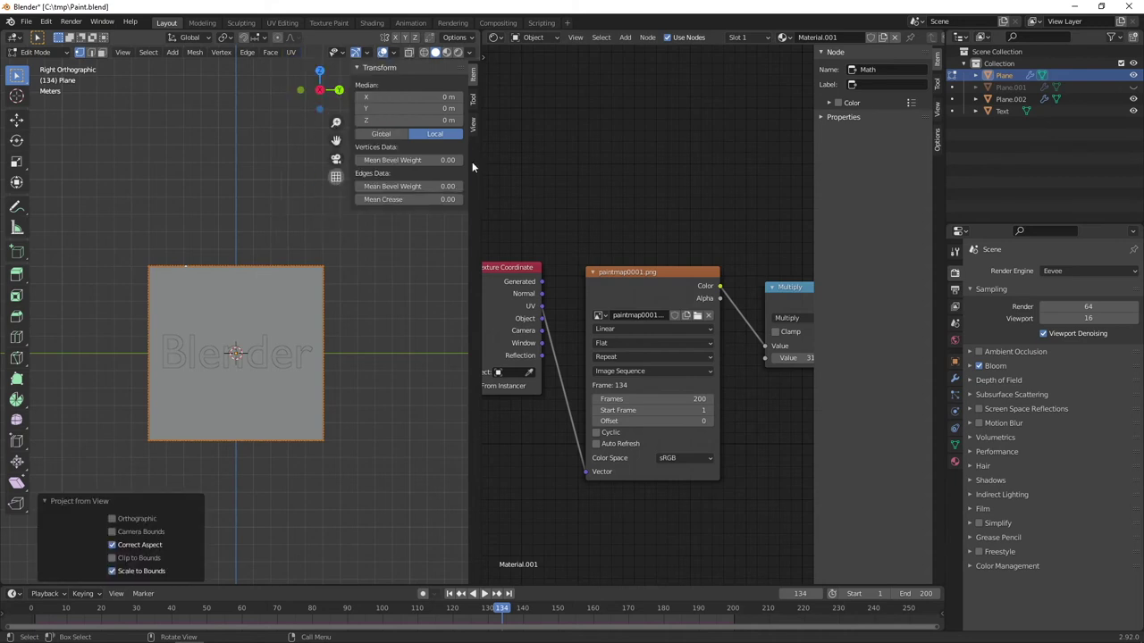
Change the node editor area to the UV Editor and examine the plane's UV layout over the paint map.
left_click(495, 40)
left_click(494, 38)
left_click(492, 38)
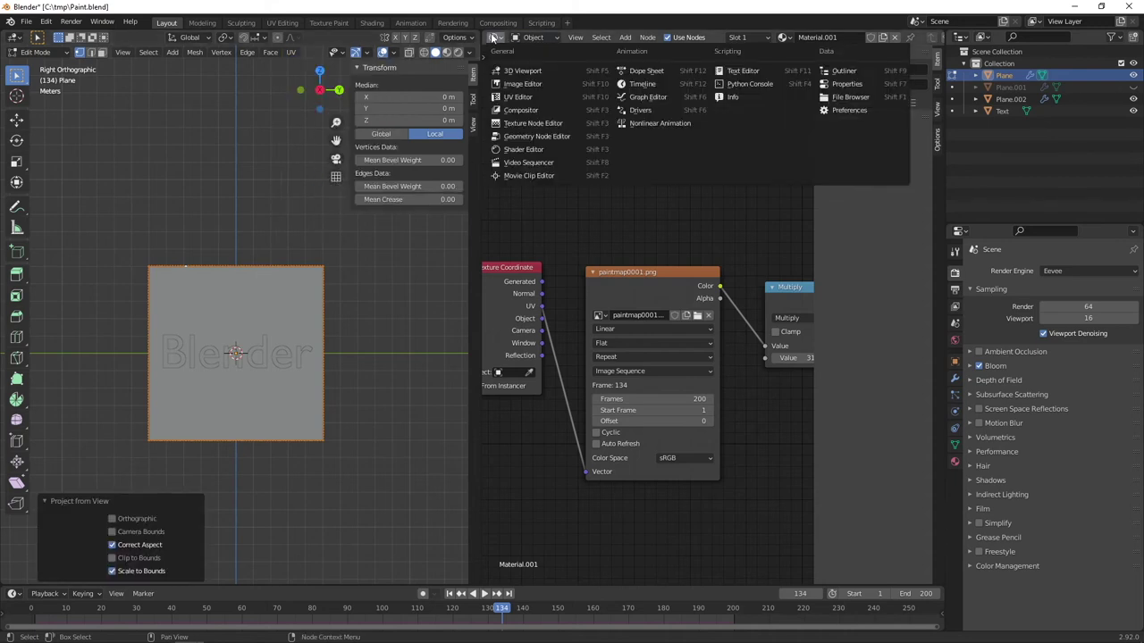
left_click(514, 97)
scroll(603, 315, "down", 5)
scroll(606, 288, "up", 2)
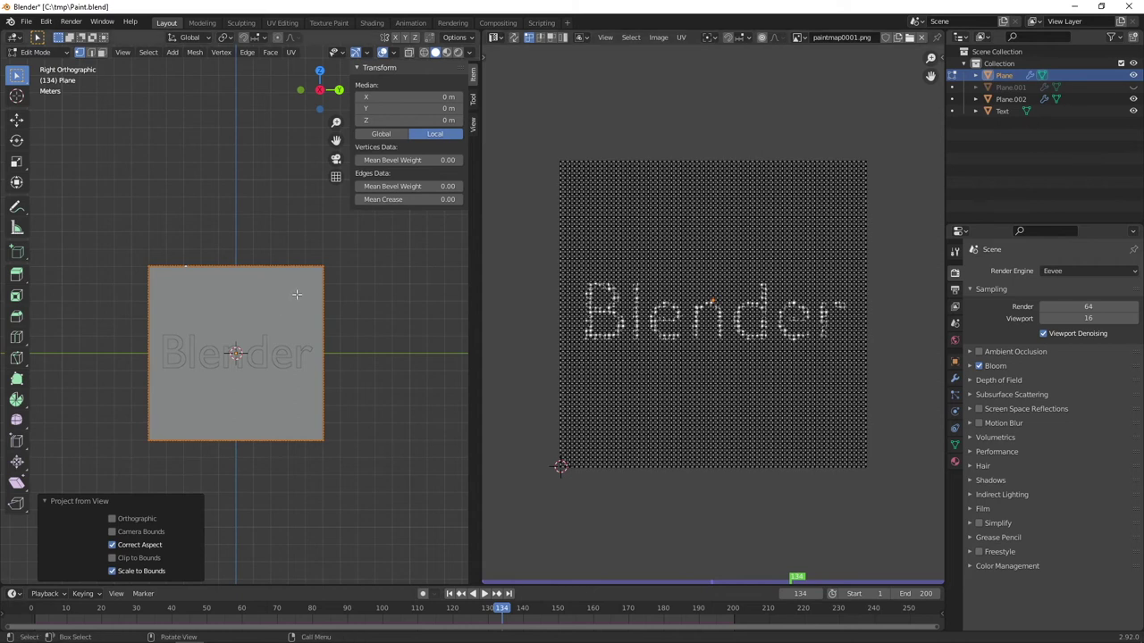
Return the plane to Object Mode and change the UV Editor area back to the Shader Editor.
key("Tab")
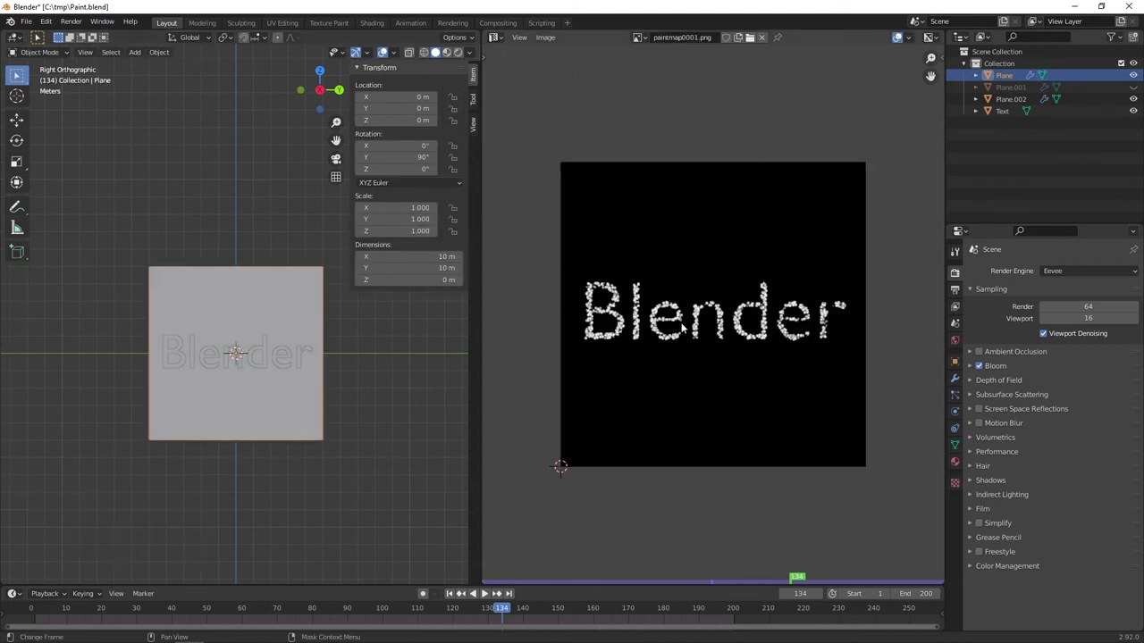
left_click(494, 37)
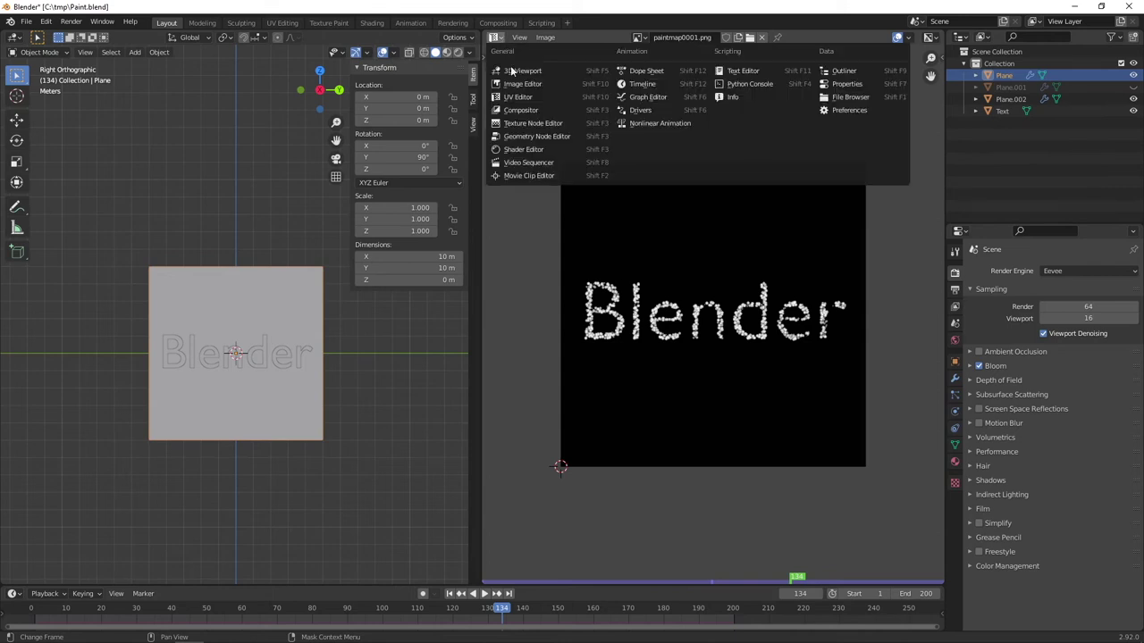
left_click(523, 149)
mouse_move(254, 291)
middle_mouse_down()
mouse_move(272, 313)
mouse_move(264, 308)
middle_mouse_up()
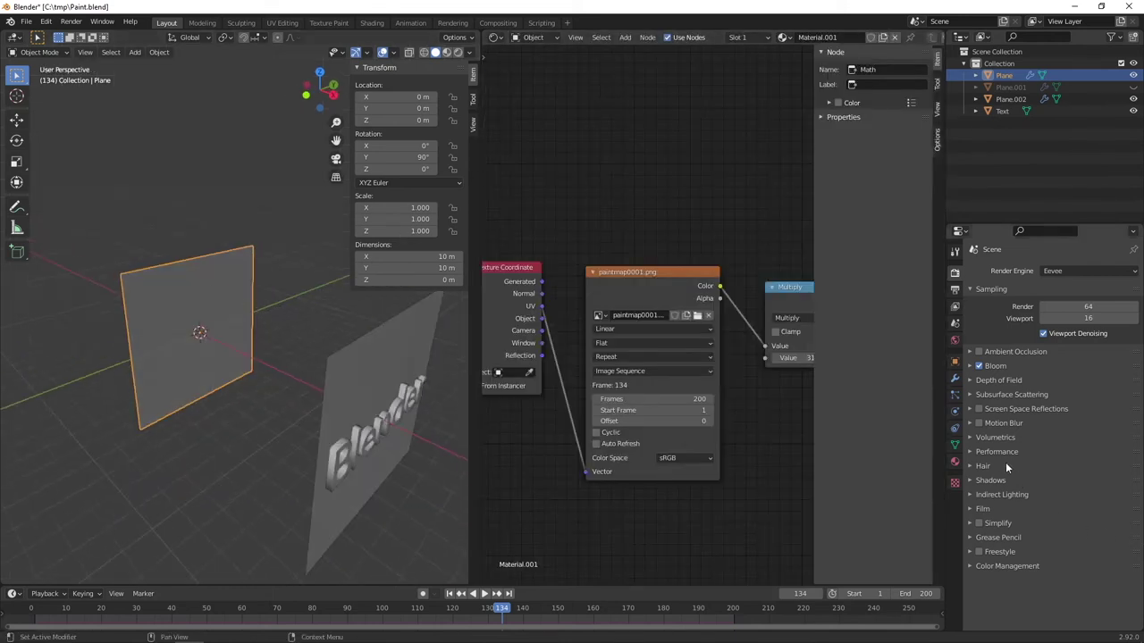
Review the plane's Dynamic Paint canvas settings, including its output and UV map.
left_click(956, 411)
scroll(986, 405, "down", 3)
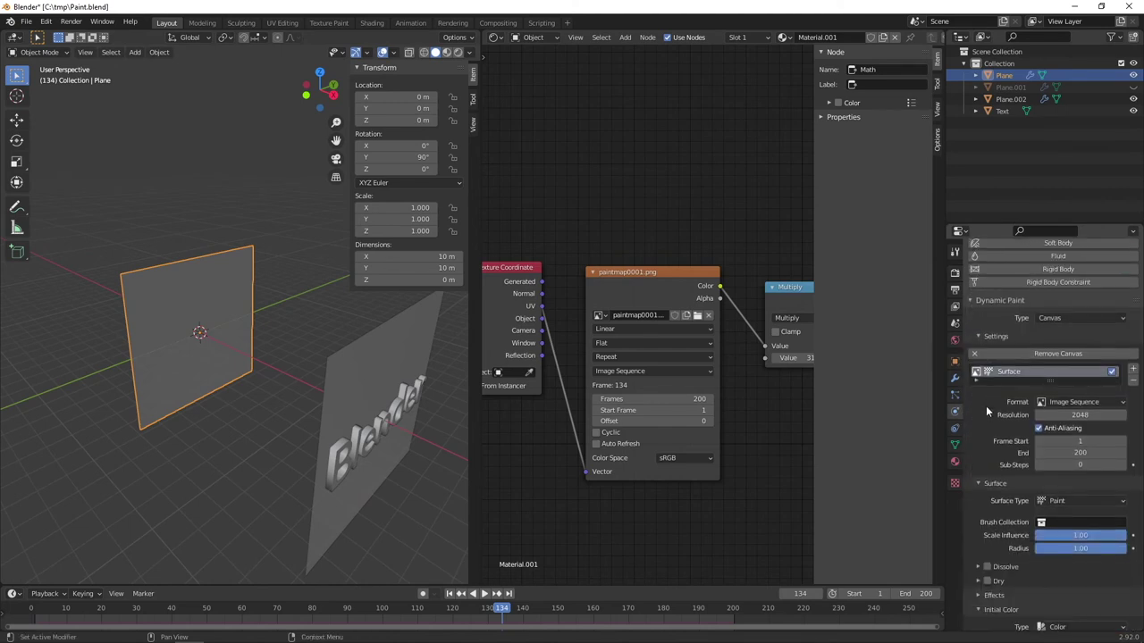
scroll(1036, 438, "down", 5)
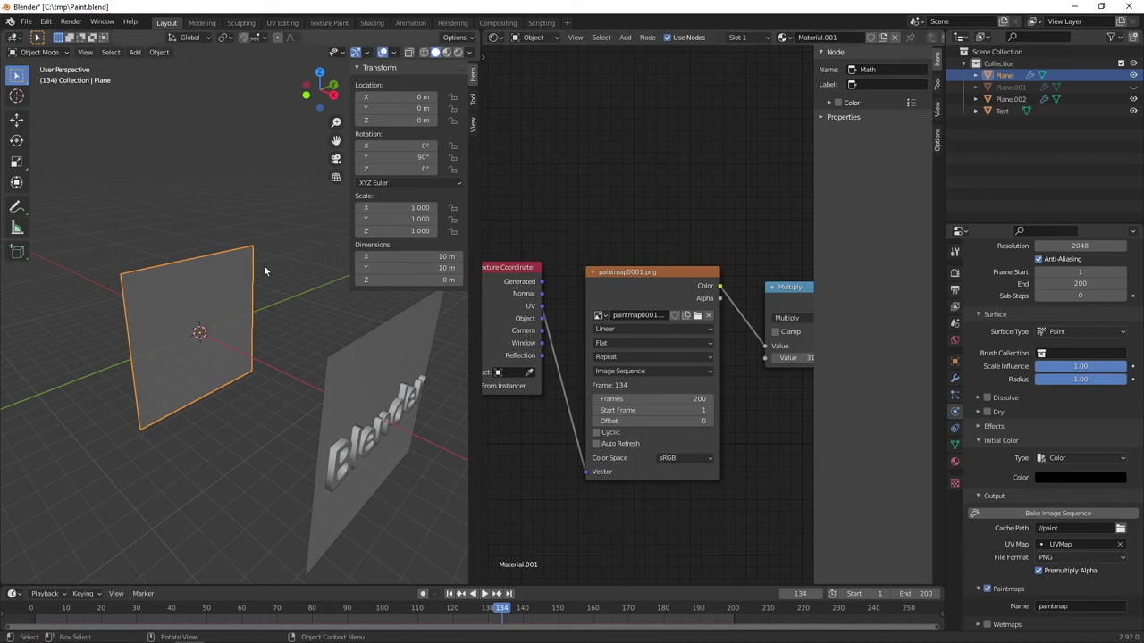
Load all baked images from paintmap0001.png to paintmap0200.png into the Image Texture node as its sequence.
middle_click_drag(566, 289, 500, 294)
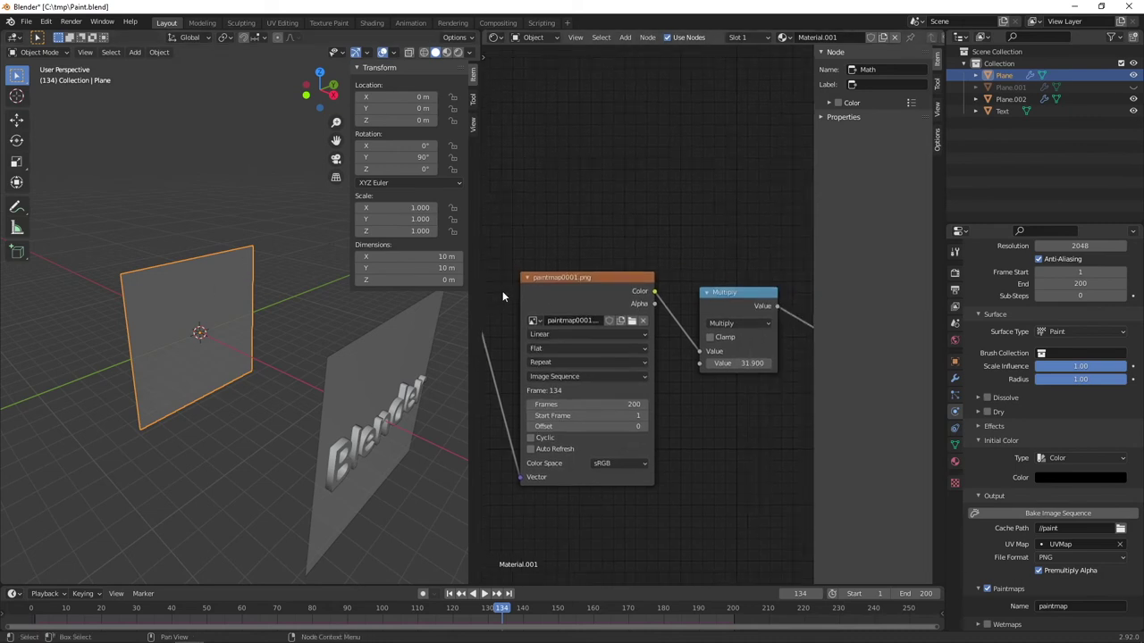
middle_click_drag(593, 265, 661, 242)
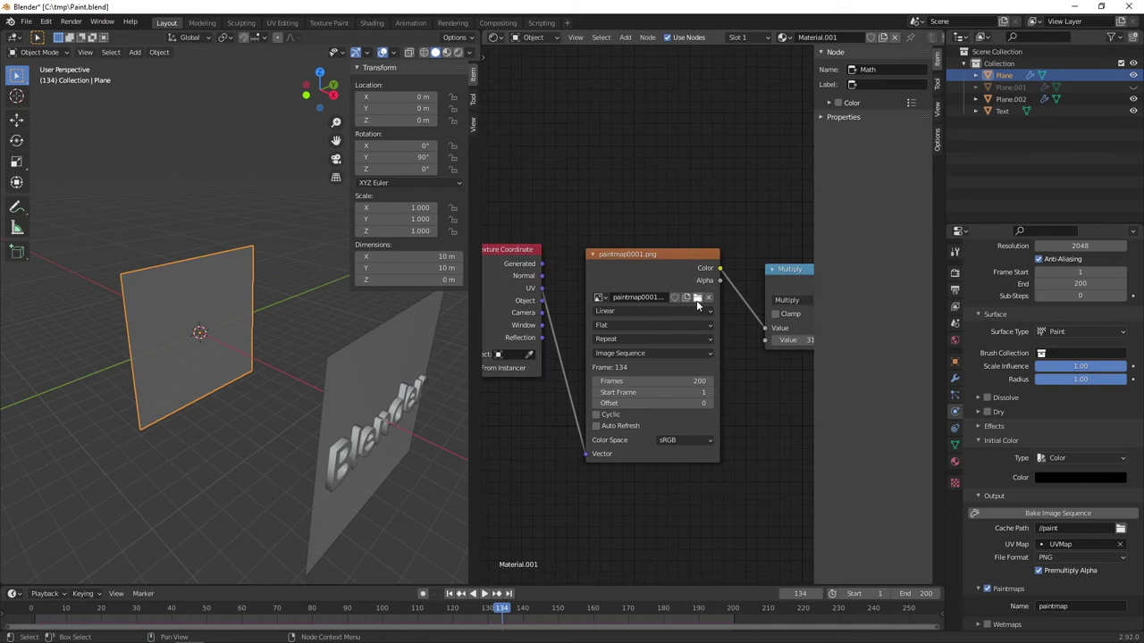
left_click(696, 300)
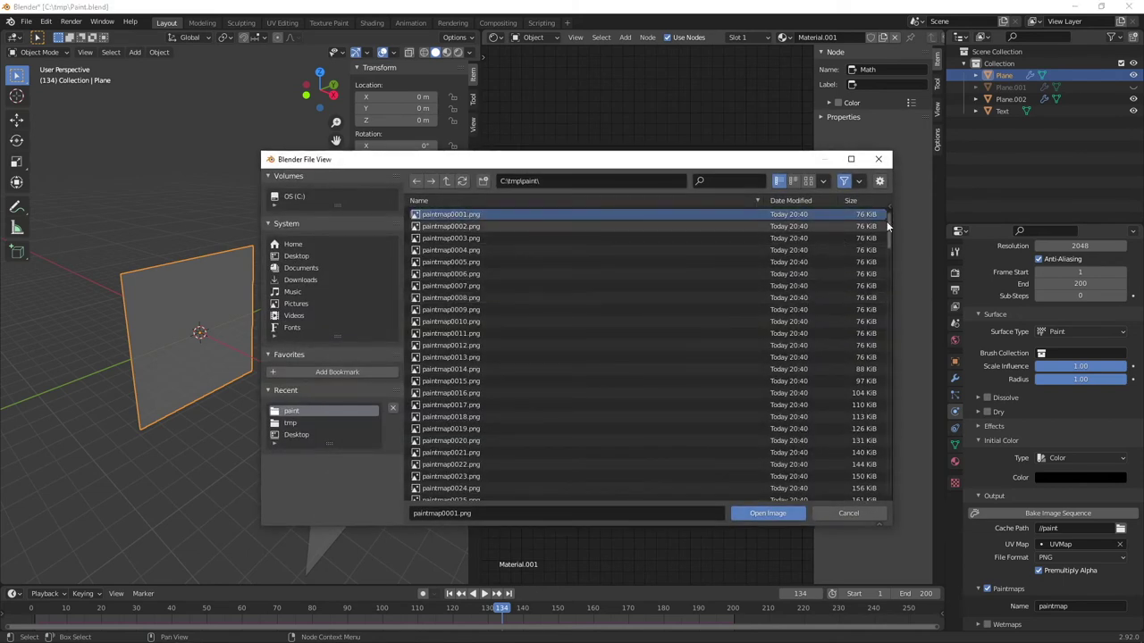
left_click_drag(887, 222, 887, 261)
scroll(887, 268, "up", 5)
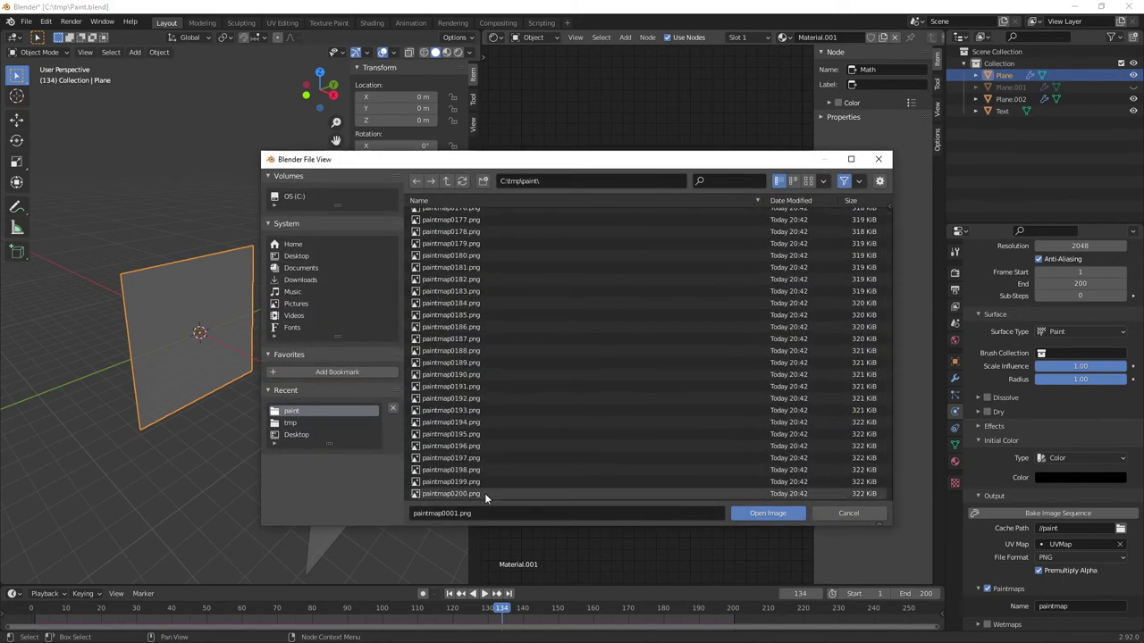
key("a")
scroll(679, 448, "down", 7)
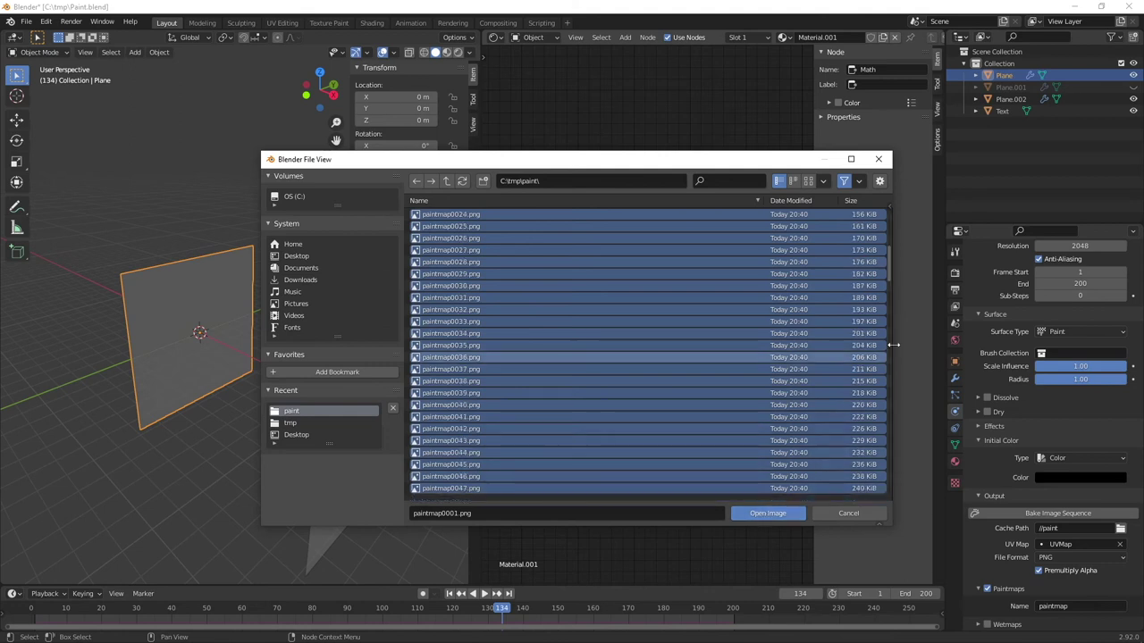
left_click_drag(893, 265, 905, 499)
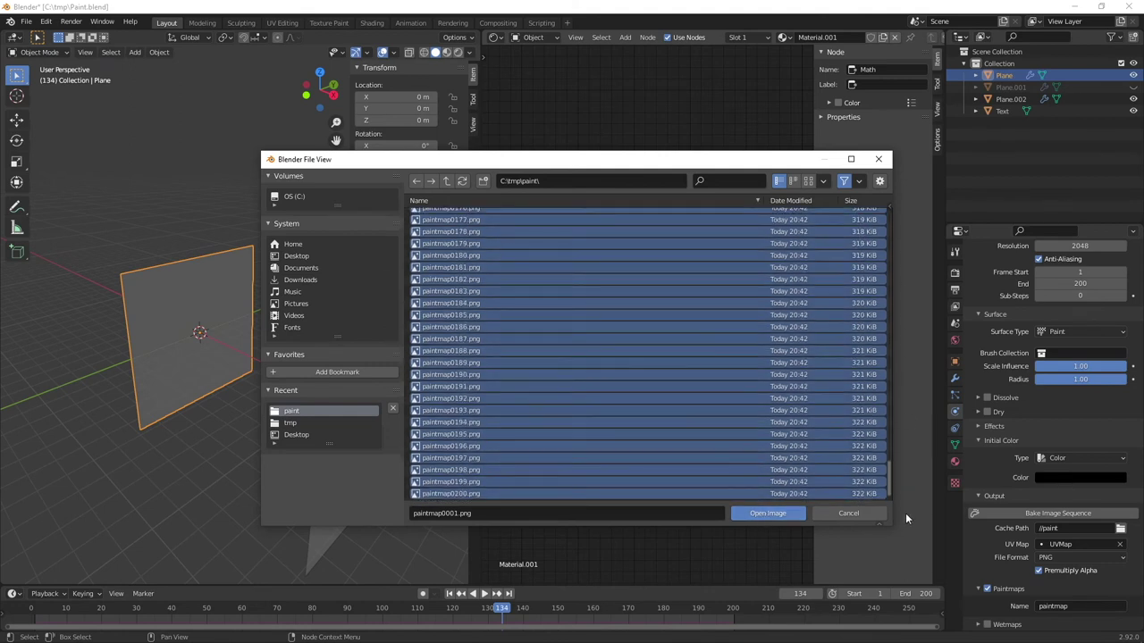
left_click(766, 511)
Look over the Multiply and Emission nodes and switch the 3D viewport to rendered shading.
scroll(699, 418, "down", 3, "ctrl")
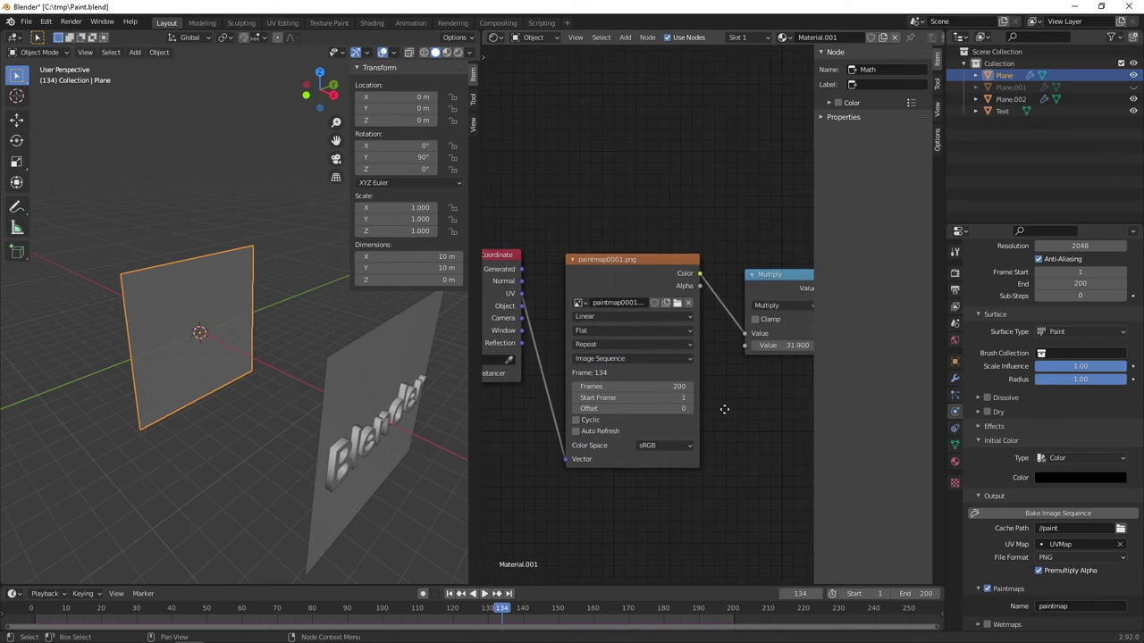
middle_click_drag(702, 399, 708, 394, "ctrl")
middle_click_drag(596, 400, 568, 401)
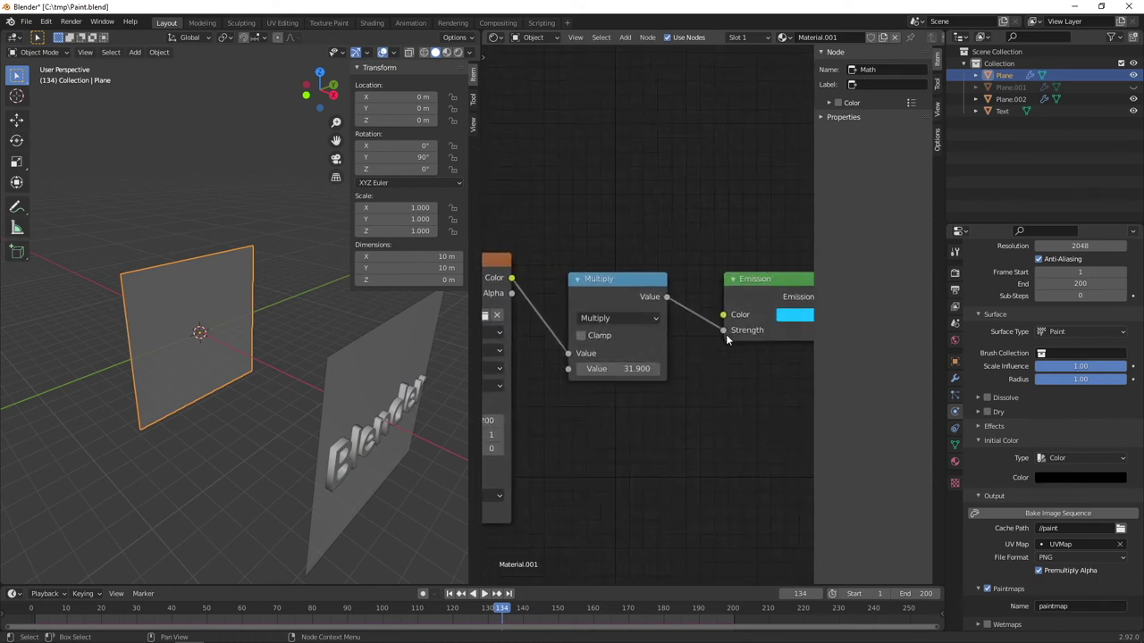
middle_click_drag(726, 333, 662, 329)
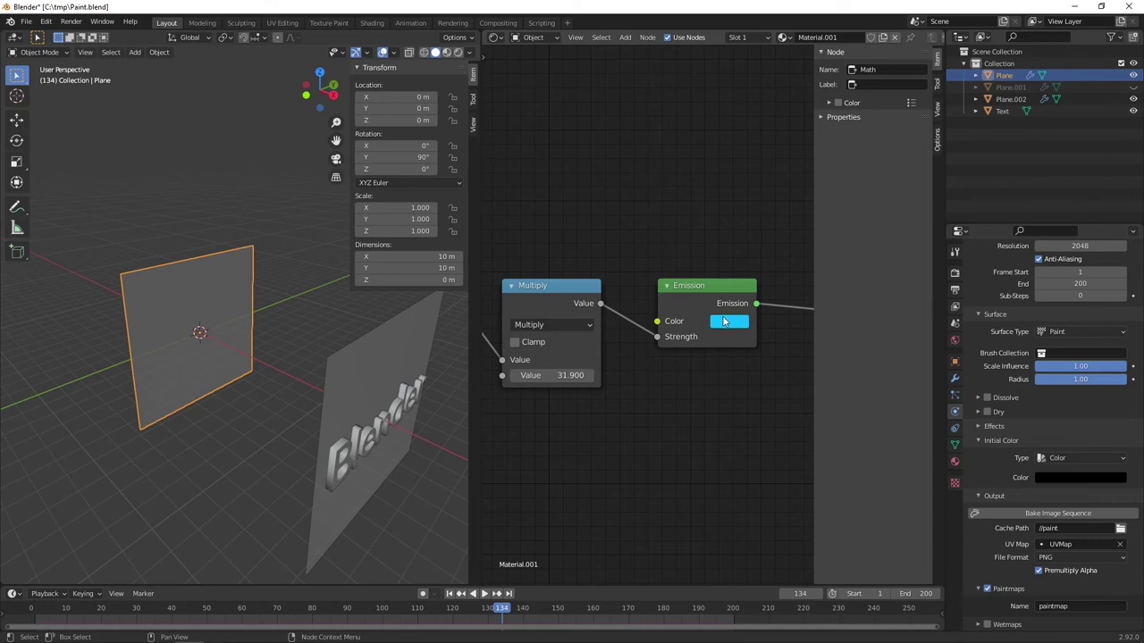
left_click(457, 54)
mouse_move(276, 343)
middle_mouse_down()
mouse_move(289, 340)
mouse_move(279, 331)
middle_mouse_up()
Switch the render engine to Cycles and back to Eevee to refresh the rendered texture.
left_click(954, 274)
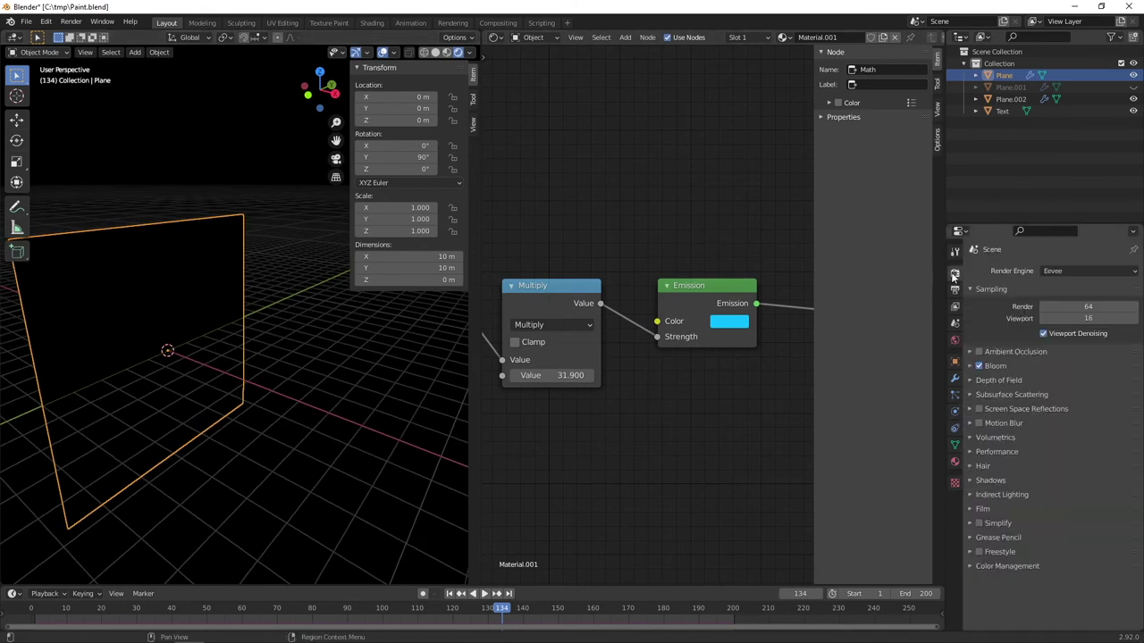
left_click(1069, 270)
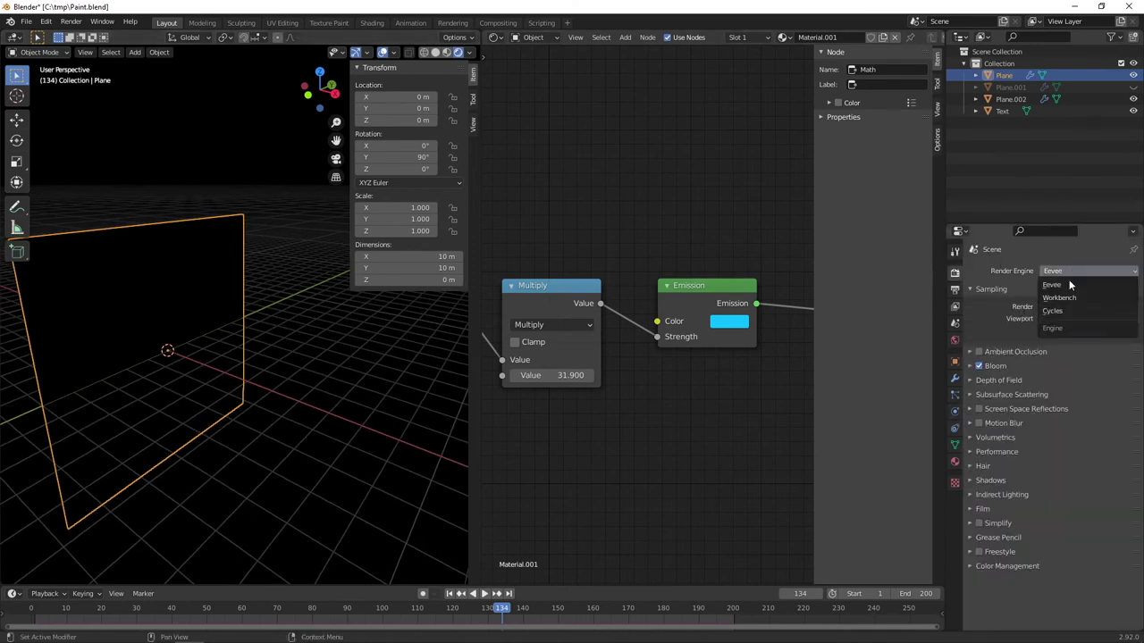
left_click(1063, 306)
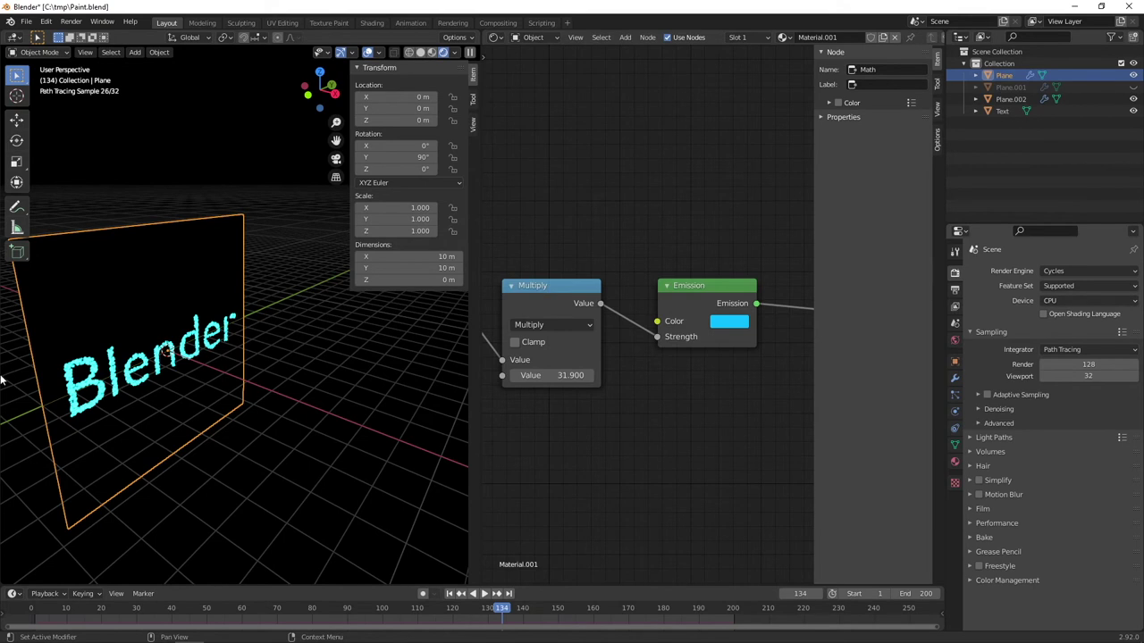
left_click(1057, 271)
left_click(1052, 284)
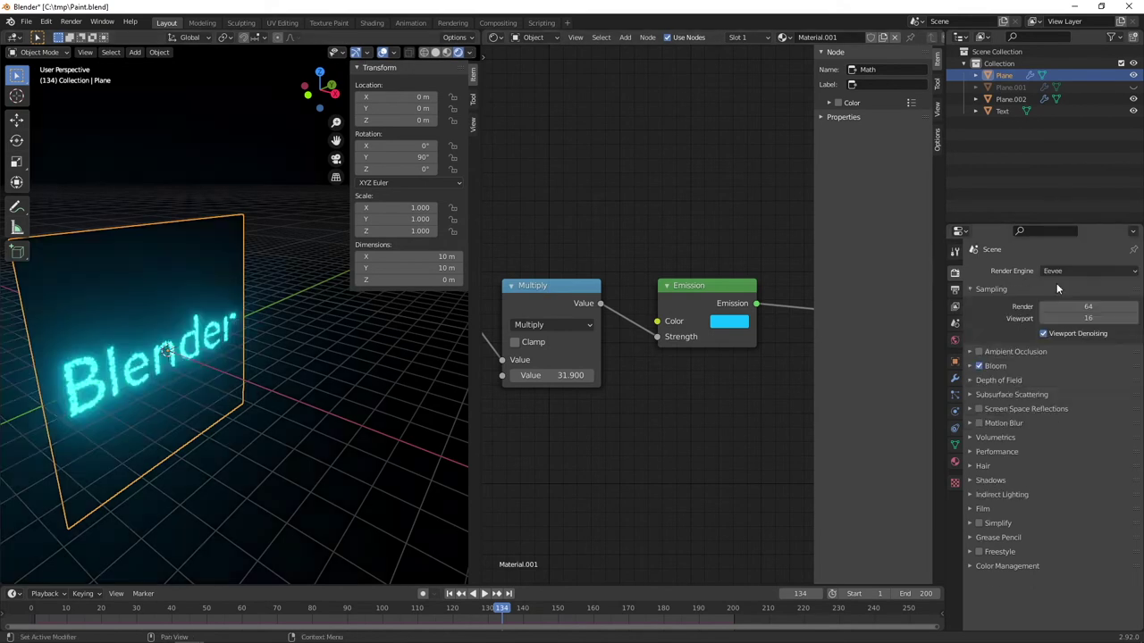
Rewind to frame 1 and play the animation to check the glowing paint in the rendered viewport.
middle_click_drag(14, 300, 287, 325)
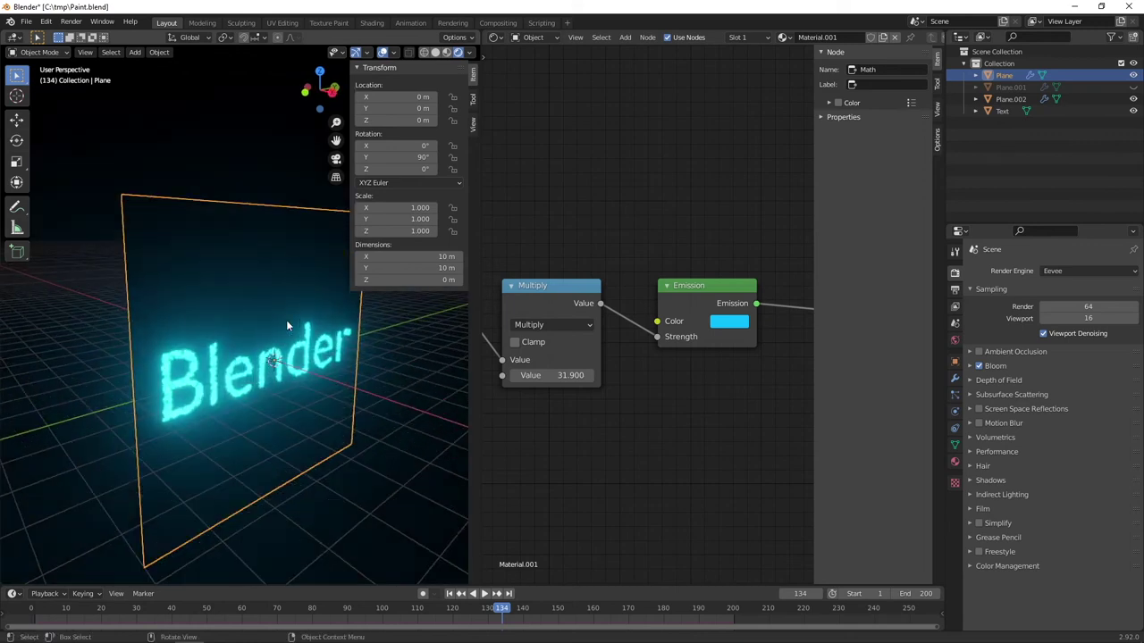
left_click(969, 367)
left_click(970, 366)
middle_click_drag(185, 349, 462, 607)
left_click(449, 593)
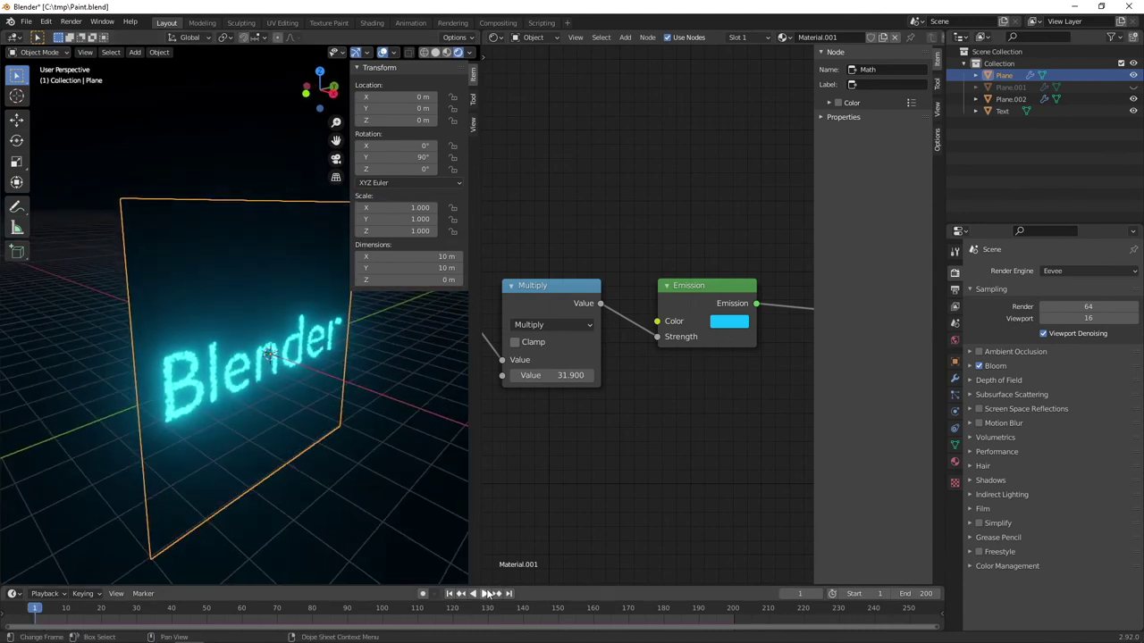
left_click(484, 594)
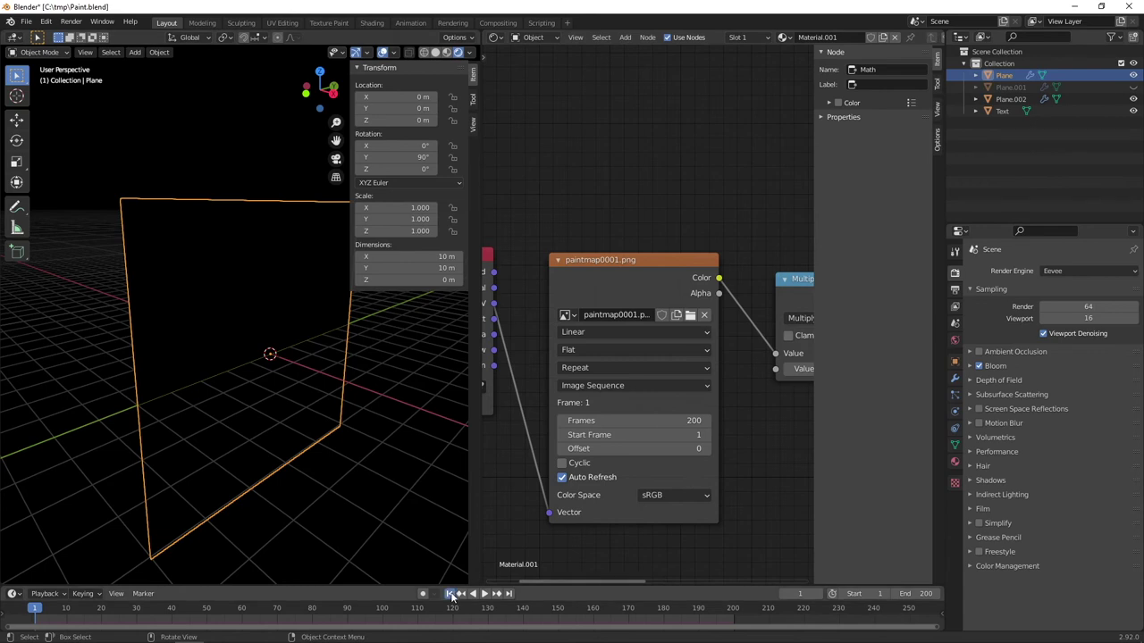
Play the animation in the rendered viewport, stop it at frame 188, and examine the glowing painted text from several angles.
left_click(1055, 270)
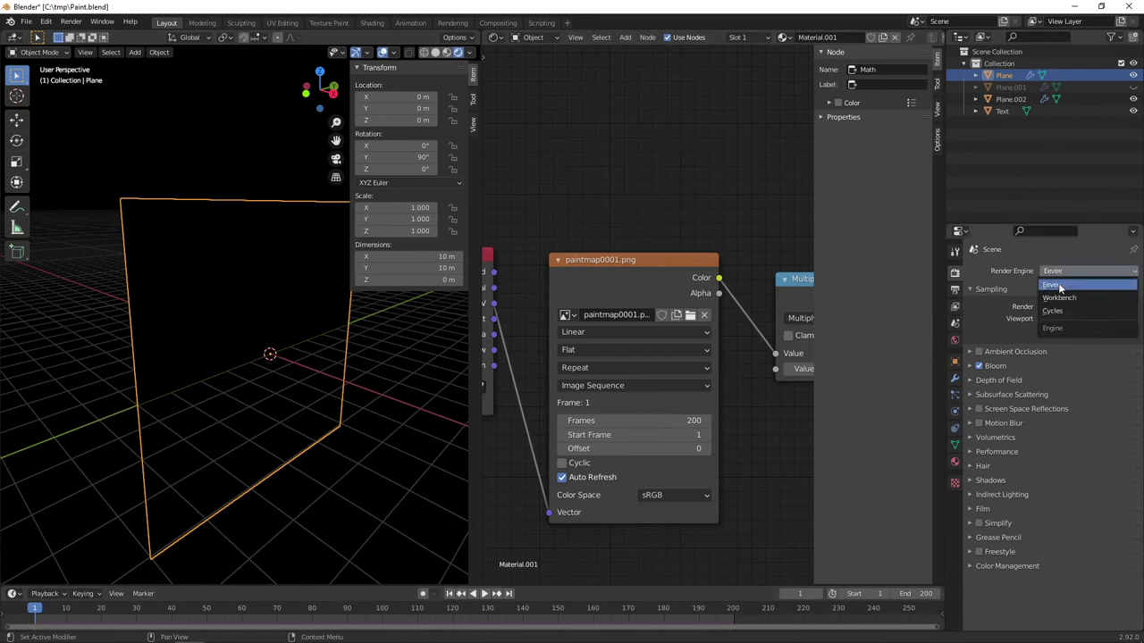
left_click(484, 593)
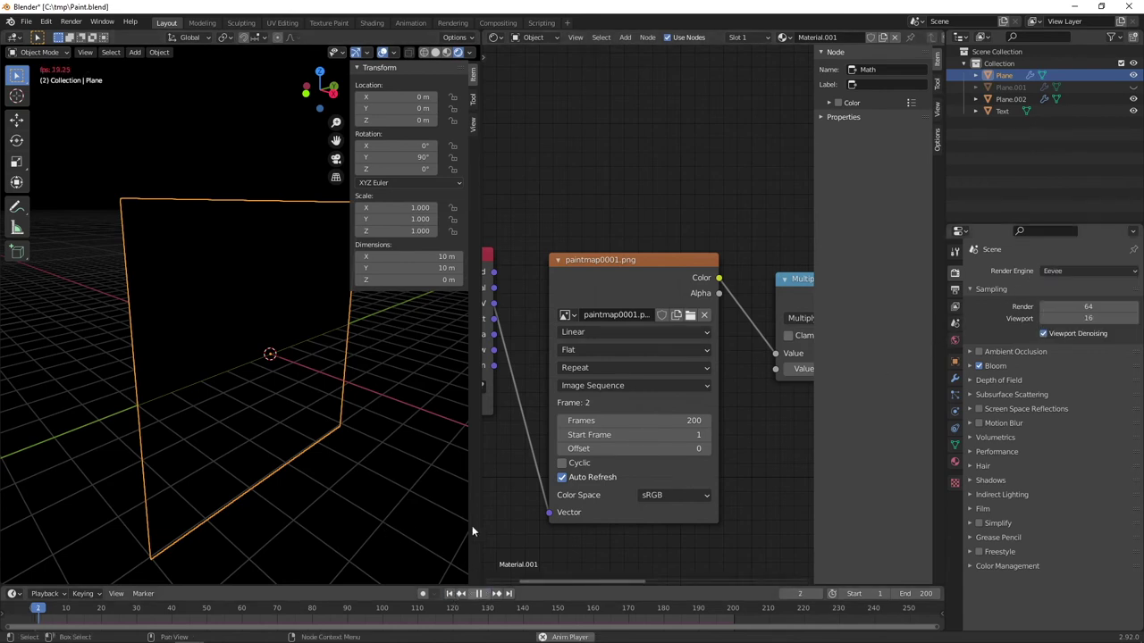
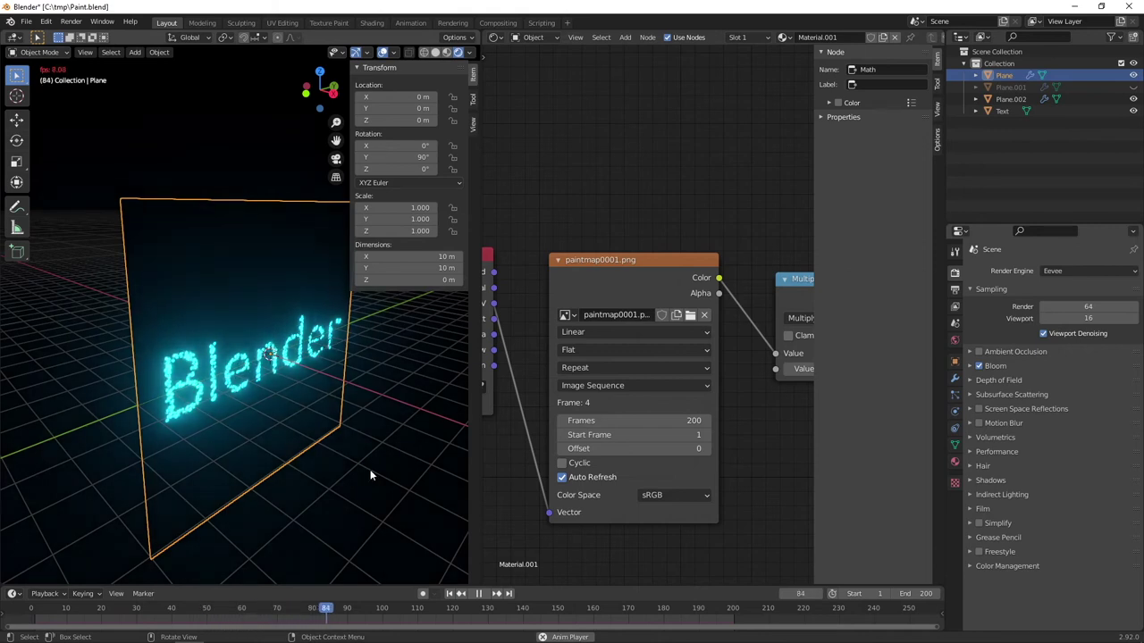
middle_click_drag(369, 472, 351, 472)
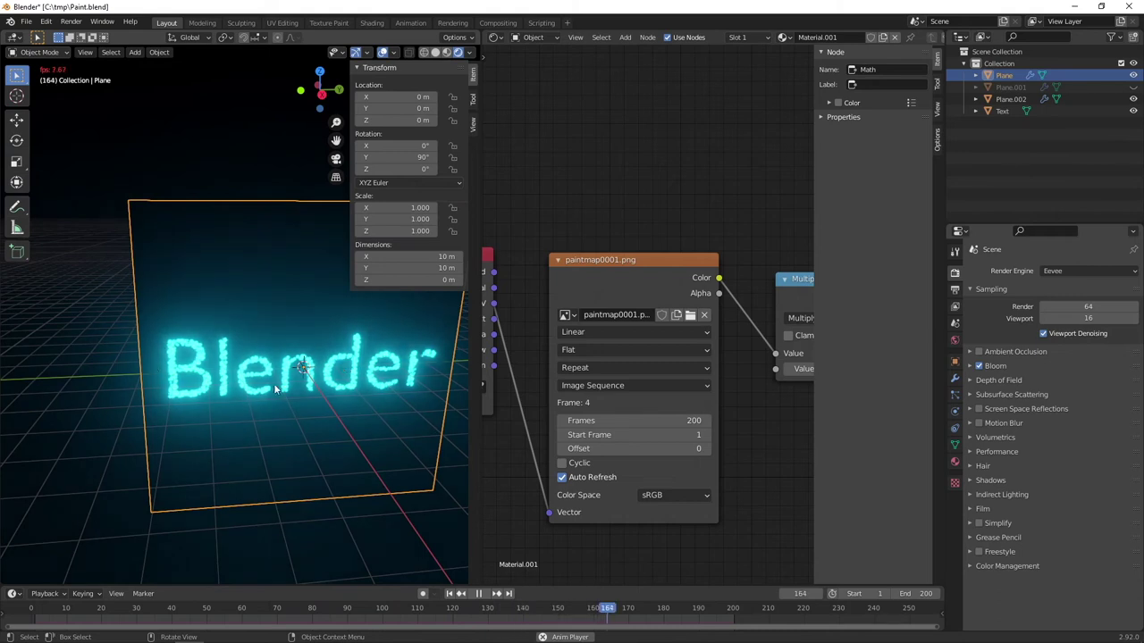
left_click(482, 594)
middle_click_drag(405, 374, 323, 356)
middle_click_drag(370, 393, 389, 418)
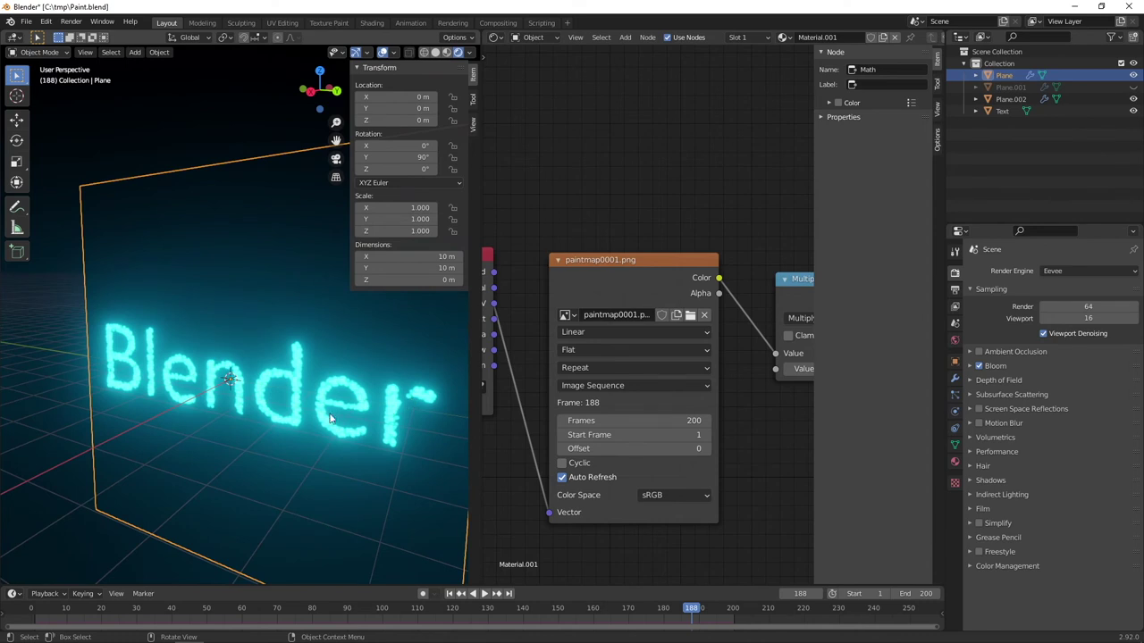
scroll(307, 403, "down", 4)
scroll(312, 402, "up", 3)
middle_click_drag(319, 402, 358, 399)
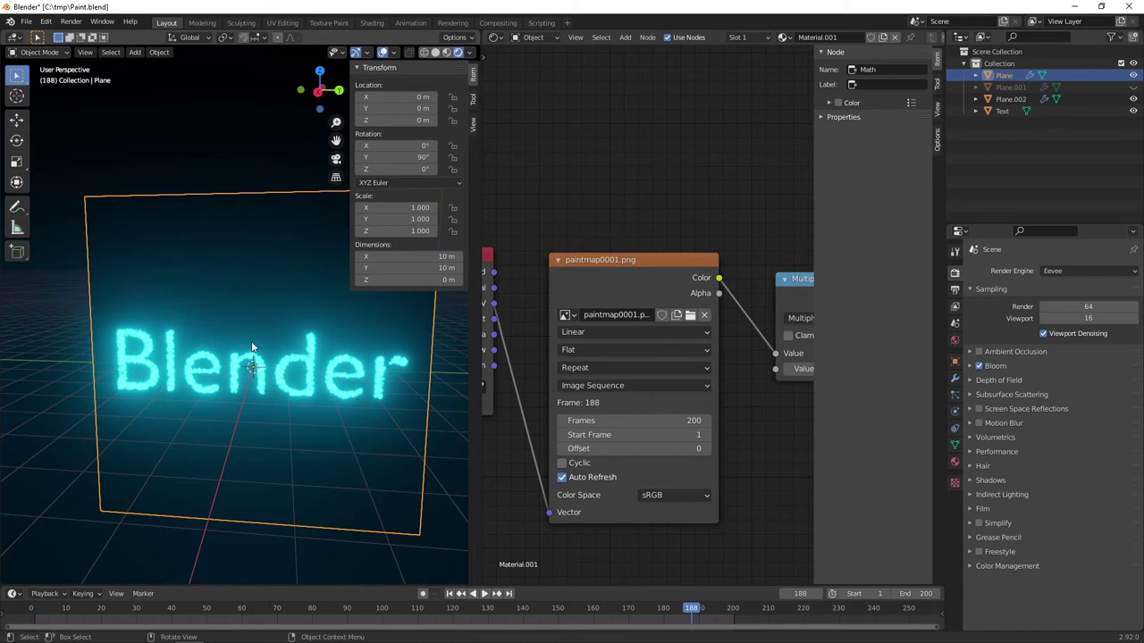
middle_click_drag(306, 356, 340, 357)
Move the playhead to frame 151 and set the Multiply node's second value to 16.4.
key("shift+ctrl+space")
left_click_drag(430, 608, 561, 609)
key("space")
middle_click_drag(683, 338, 504, 370)
mouse_move(666, 399)
left_mouse_down()
mouse_move(625, 400)
mouse_move(670, 400)
mouse_move(656, 399)
left_mouse_up()
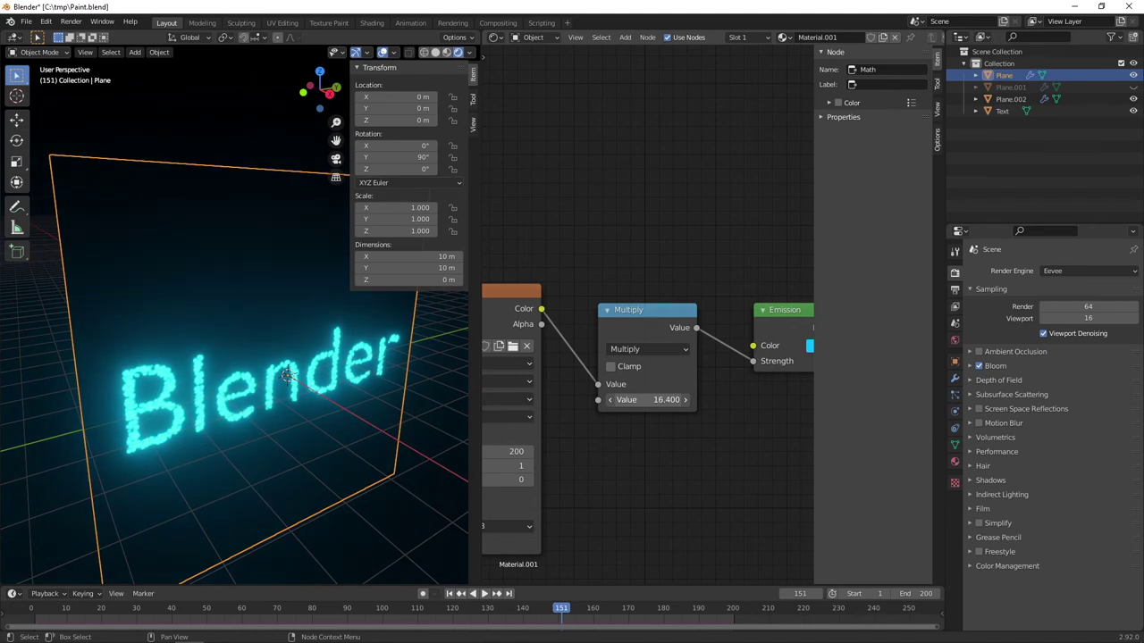
Add a camera to the scene and set its X location to 8.27 m, in front of the painted plane.
scroll(313, 402, "down", 6)
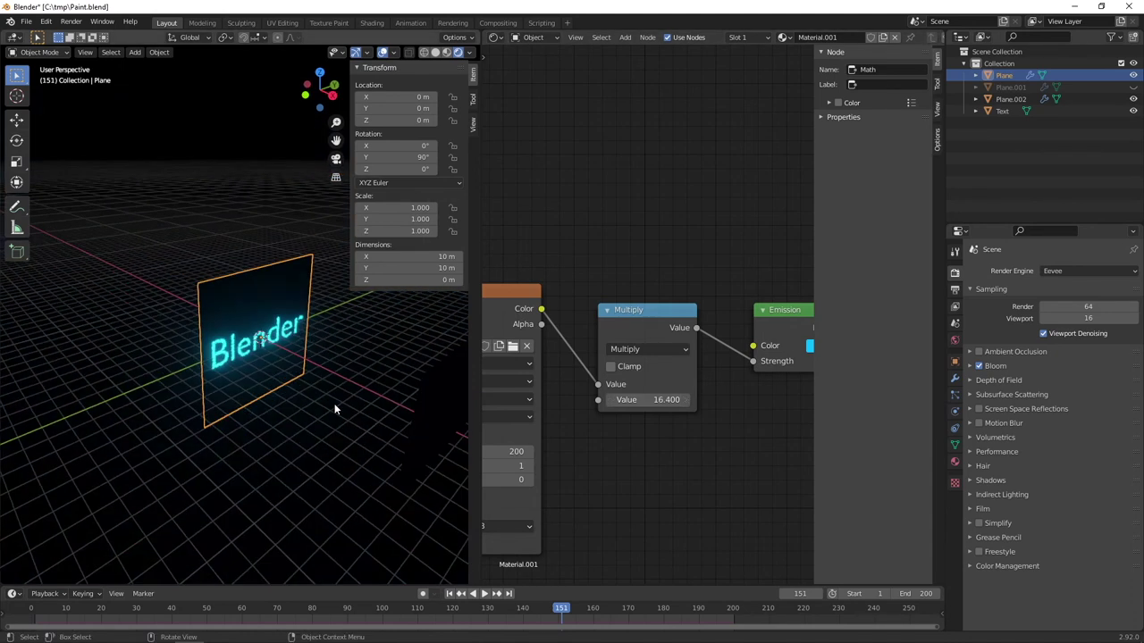
scroll(332, 401, "up", 2)
left_click(344, 386)
middle_click_drag(373, 382, 388, 368)
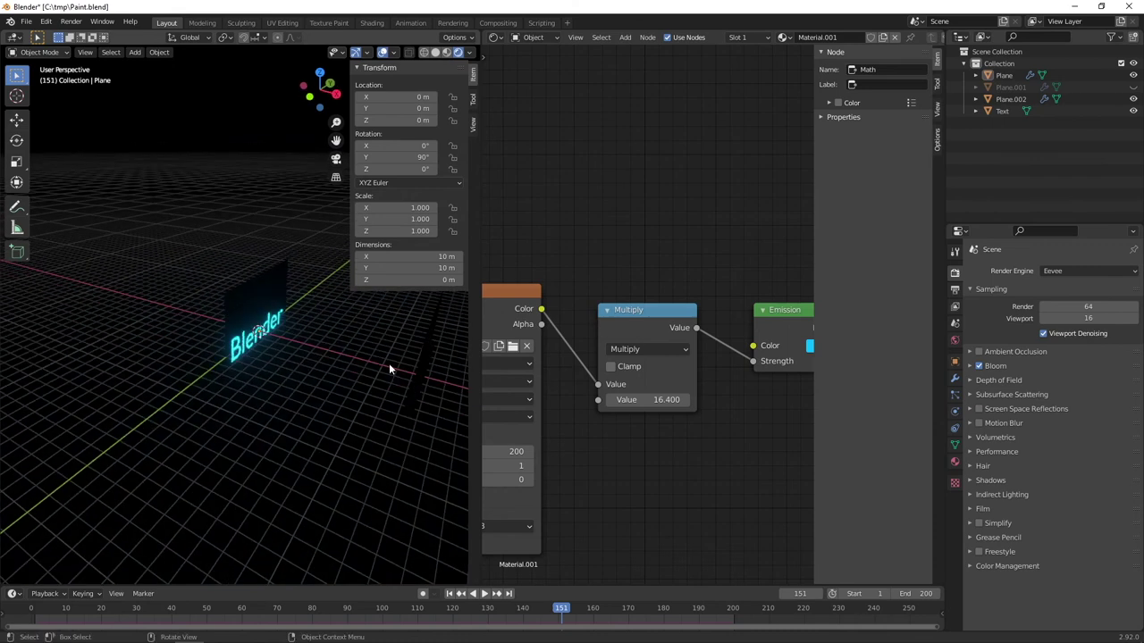
key("shift+a")
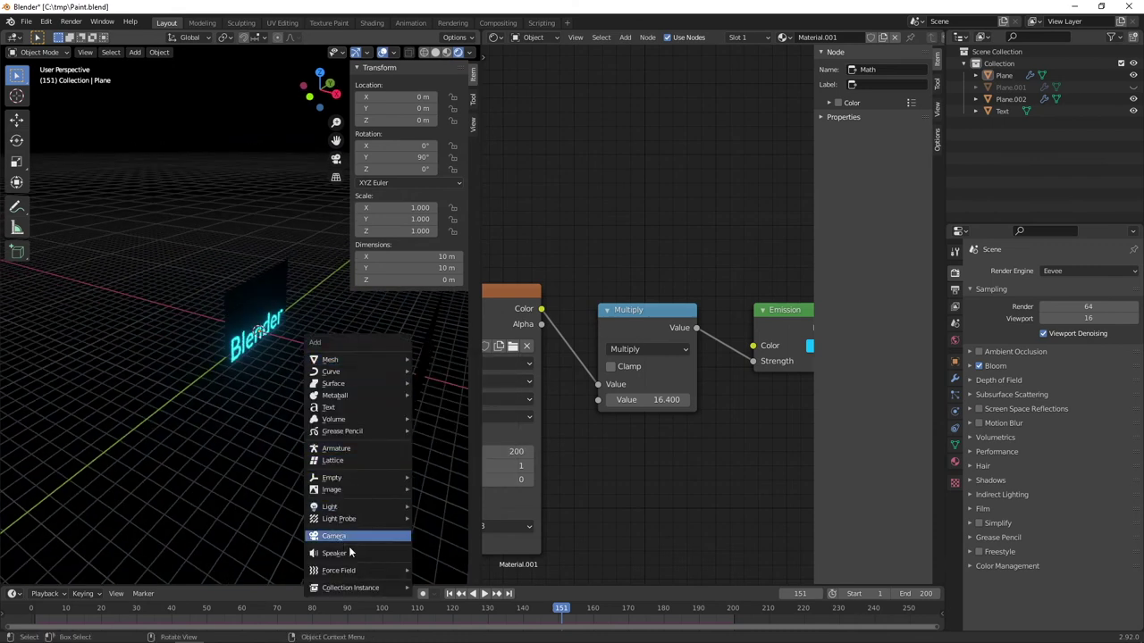
left_click(354, 539)
middle_click_drag(390, 299, 401, 103)
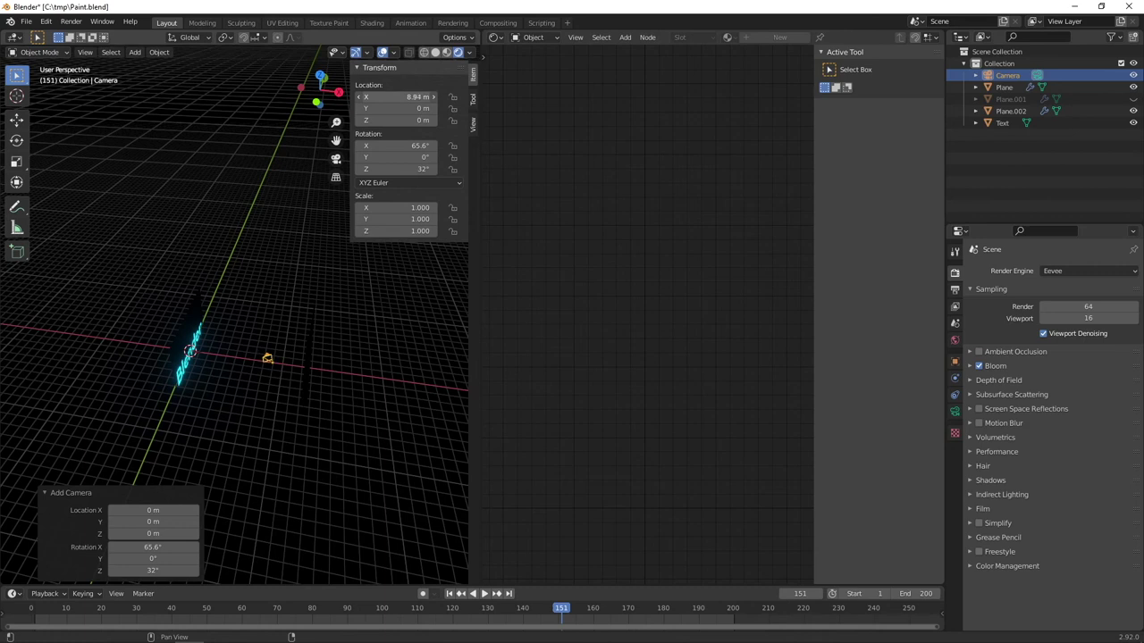
left_click_drag(401, 97, 375, 96)
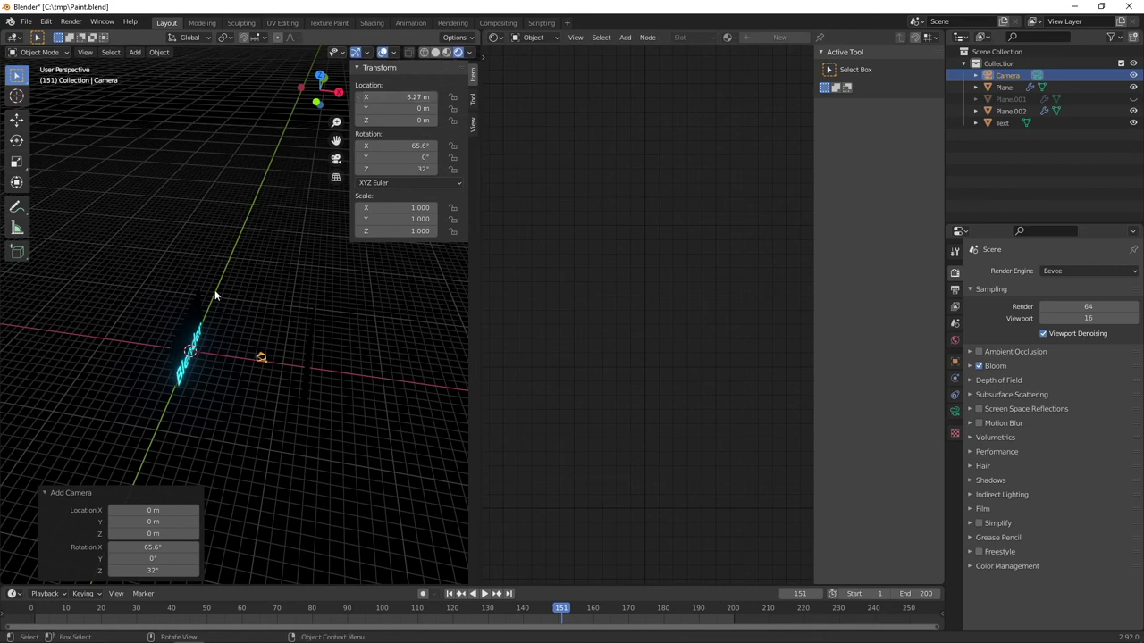
Set the camera's X rotation to 90°.
middle_click_drag(232, 342, 323, 333)
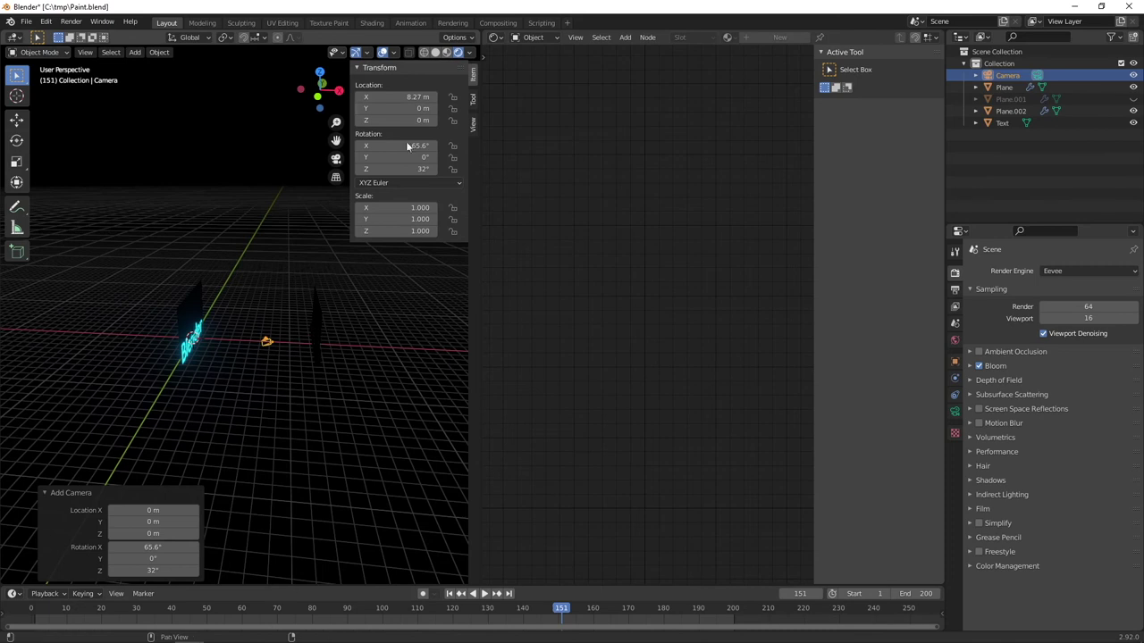
middle_click_drag(302, 202, 377, 313)
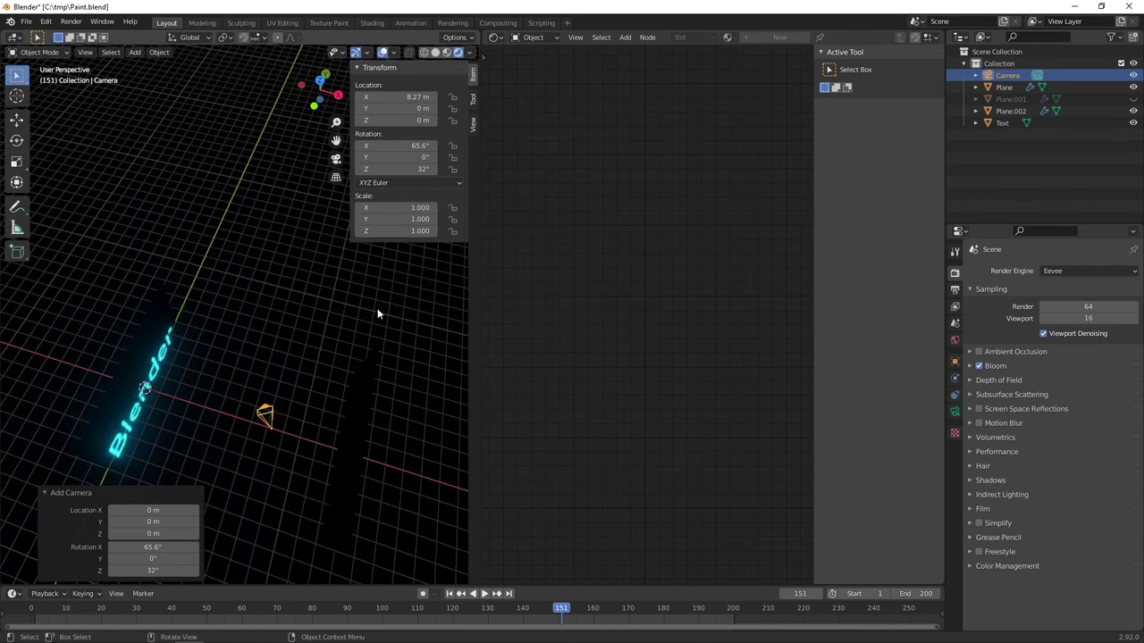
left_click_drag(402, 144, 411, 145)
left_click(402, 145)
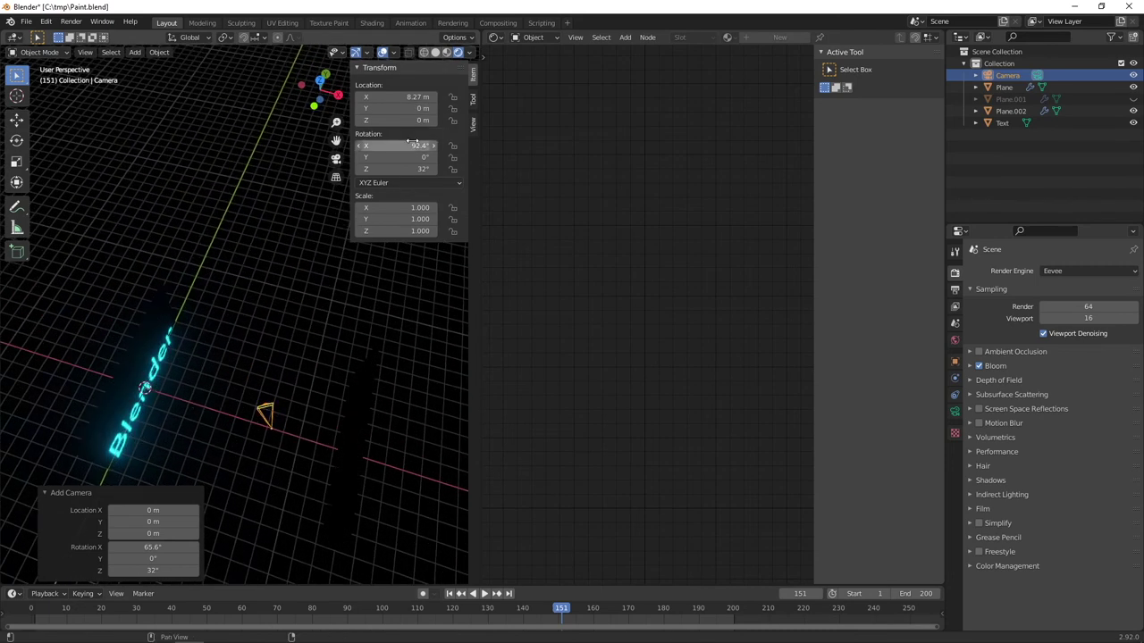
key("ctrl+a")
type("90")
key("Return")
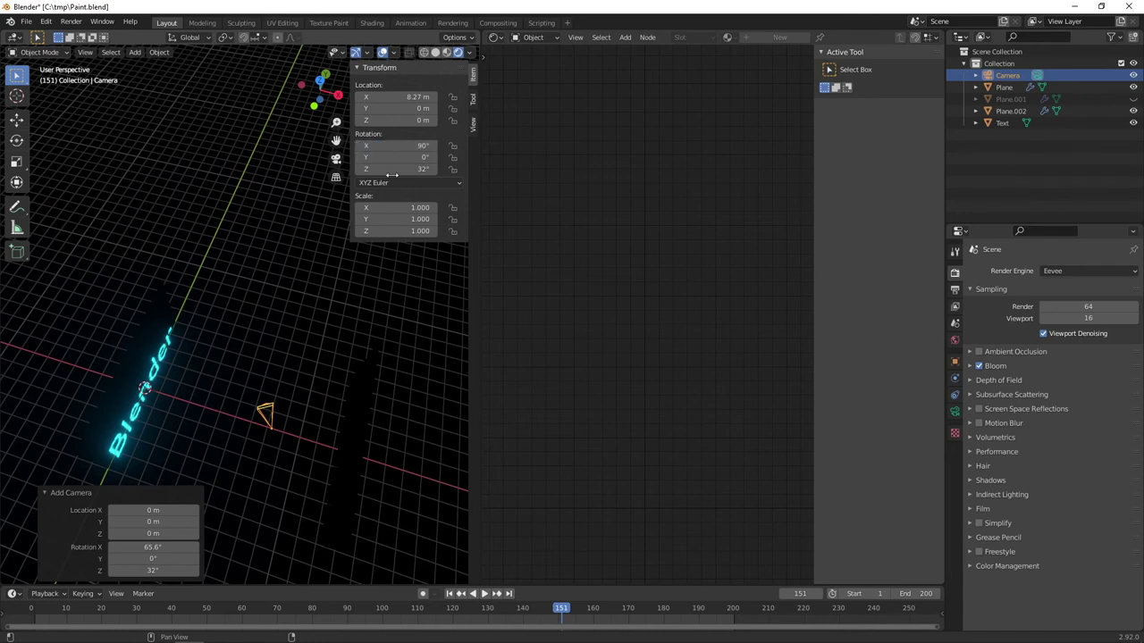
Set the camera's Z rotation to 90° so it faces the painted plane.
mouse_move(404, 169)
left_mouse_down()
mouse_move(422, 169)
mouse_move(404, 168)
left_mouse_up()
left_click(404, 168)
type("990")
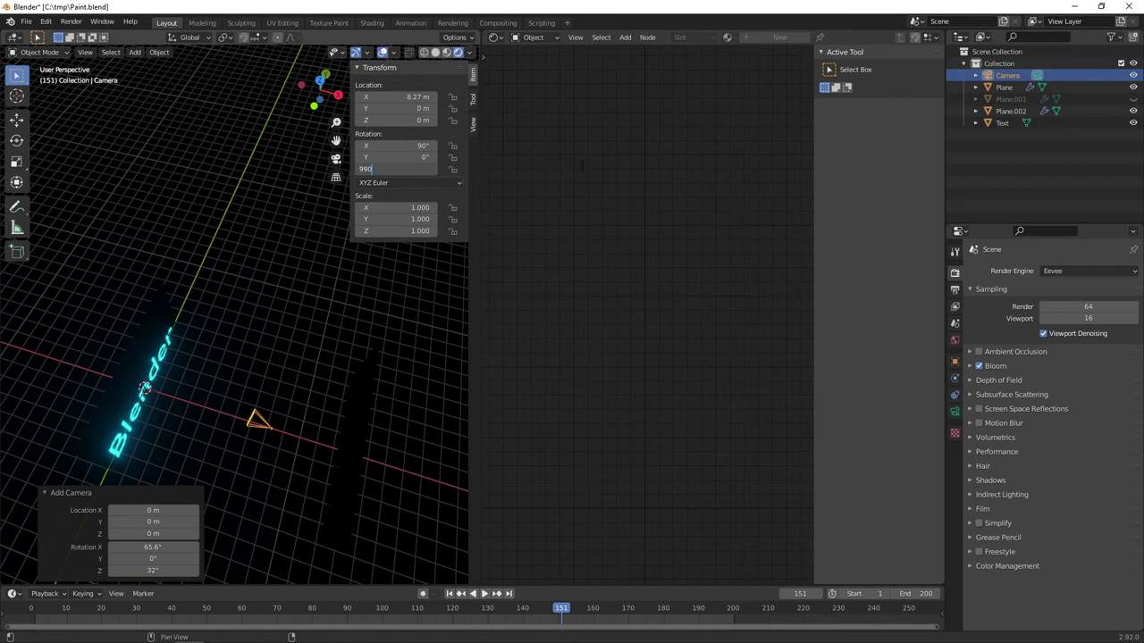
type("0")
key("Return")
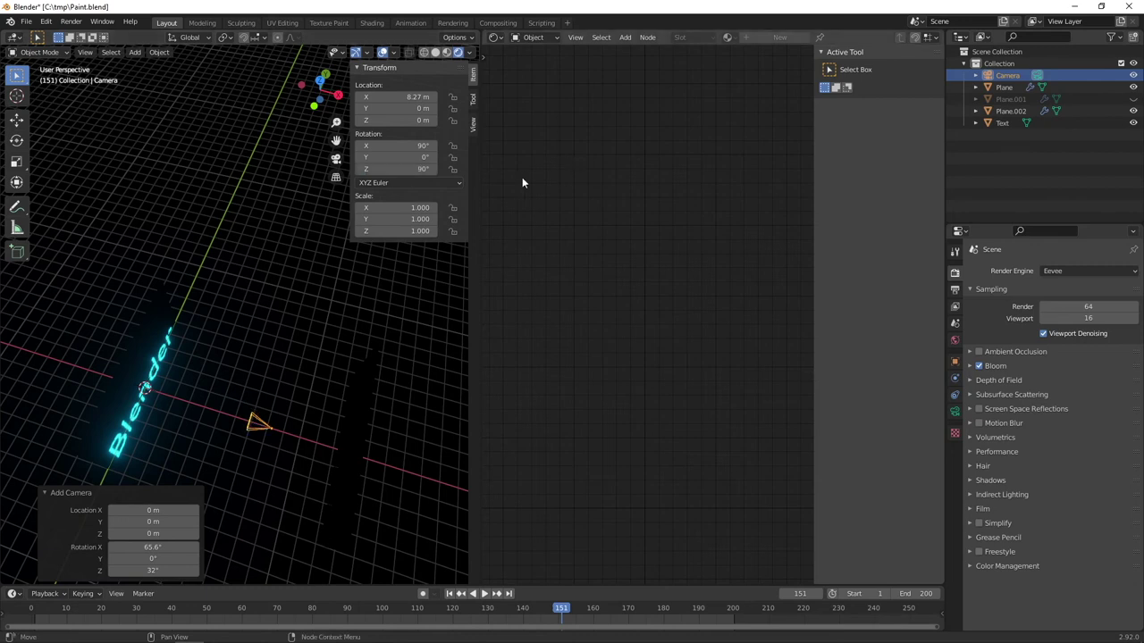
Switch the 3D viewport to the active camera's view.
middle_click_drag(363, 347, 357, 314)
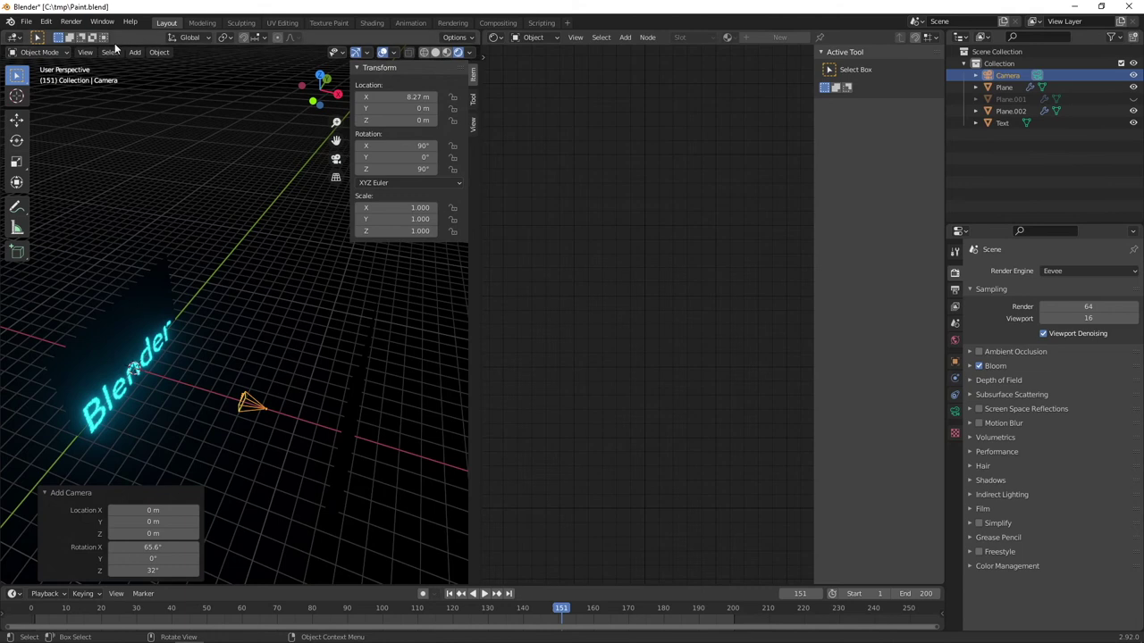
left_click(87, 52)
mouse_move(138, 174)
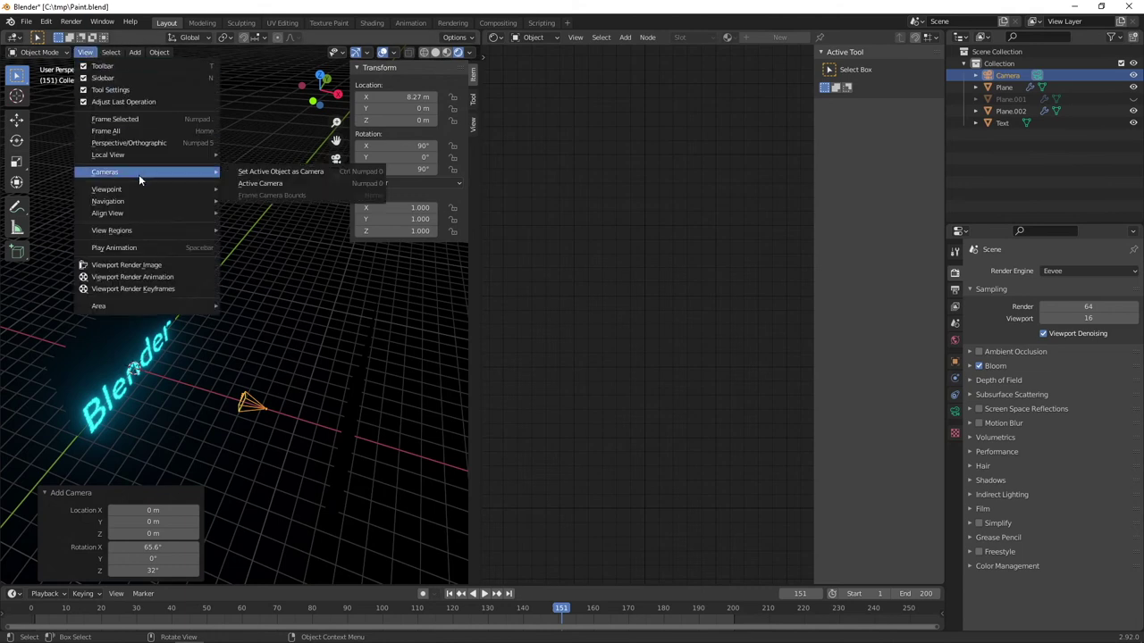
left_click(313, 183)
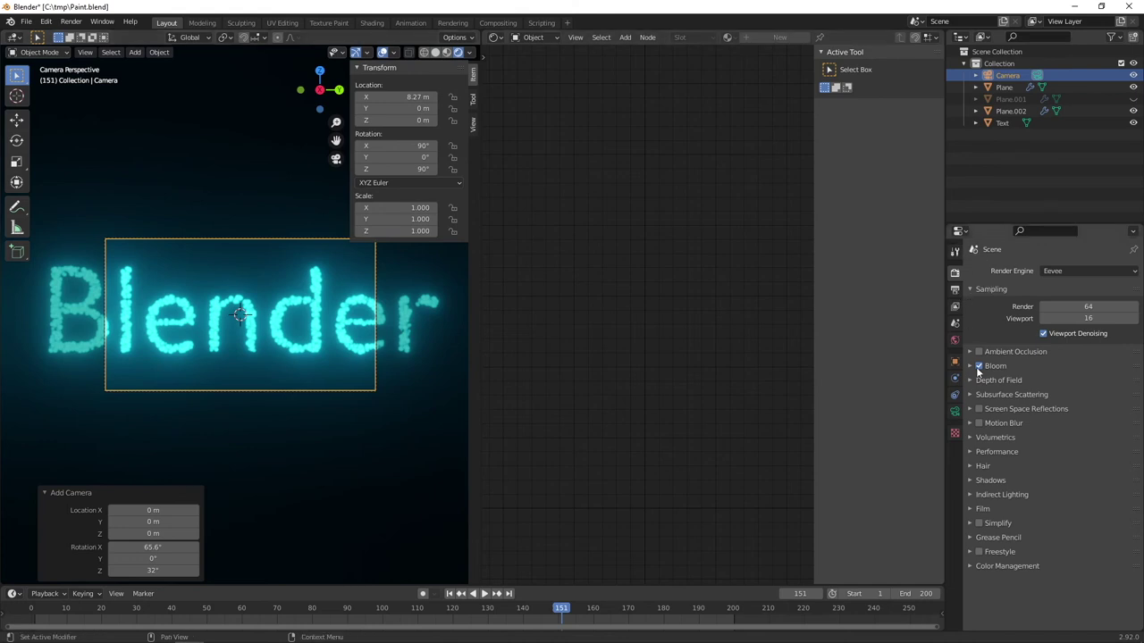
Set the camera's focal length to 30.4 mm, using wireframe shading to fit the frame within the plane, and return to rendered shading.
left_click(954, 411)
left_click_drag(1080, 326, 1045, 326)
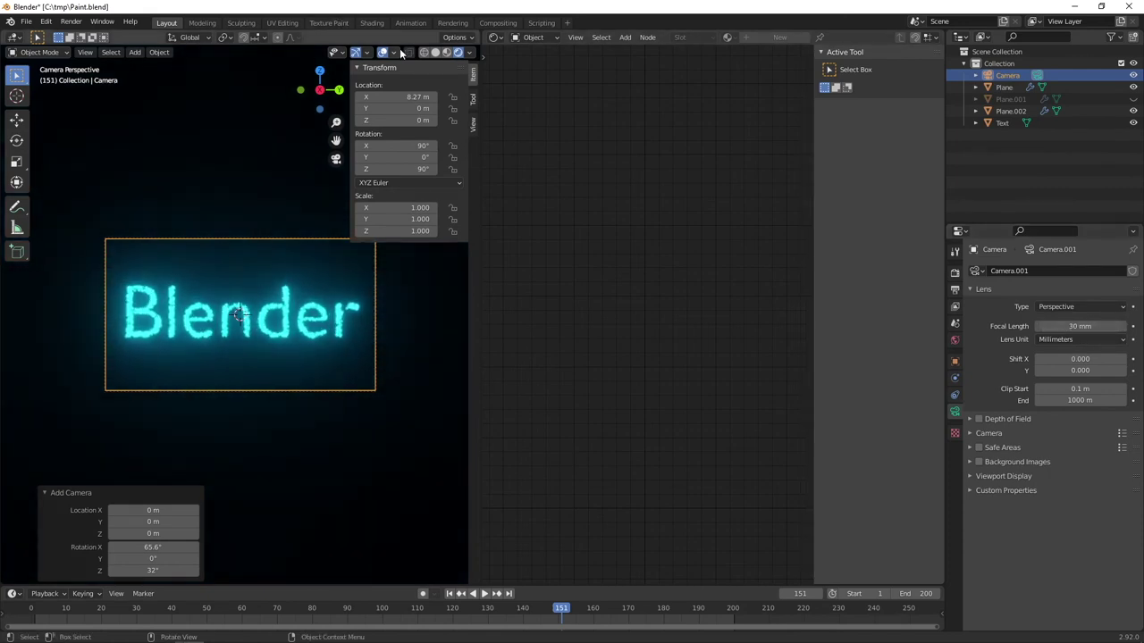
left_click(423, 51)
left_click_drag(1079, 326, 1081, 326)
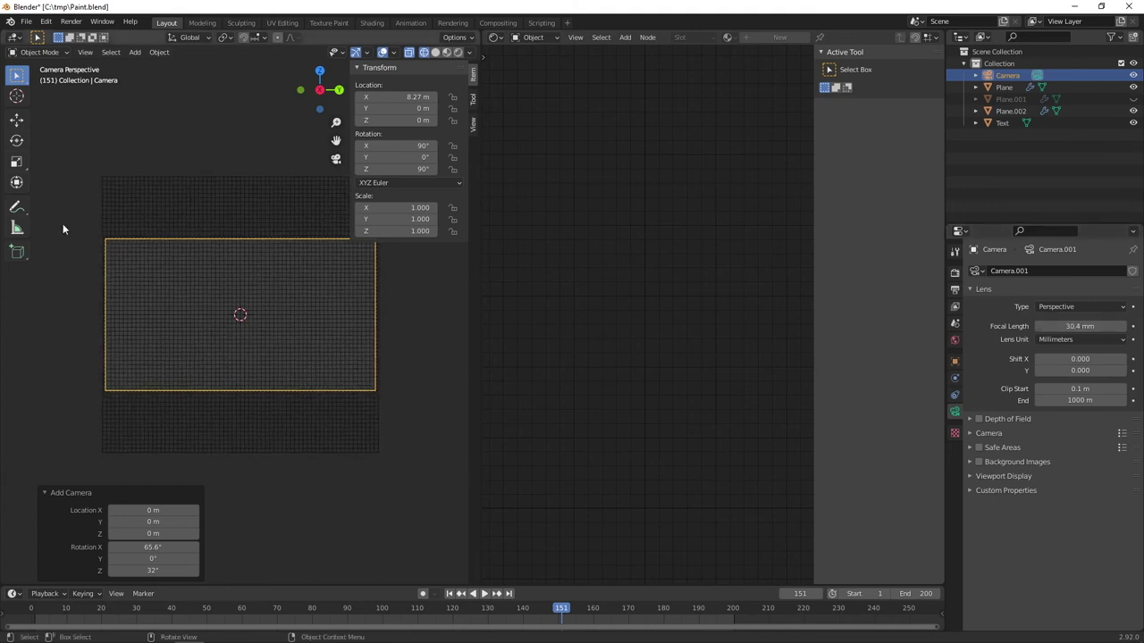
left_click(458, 53)
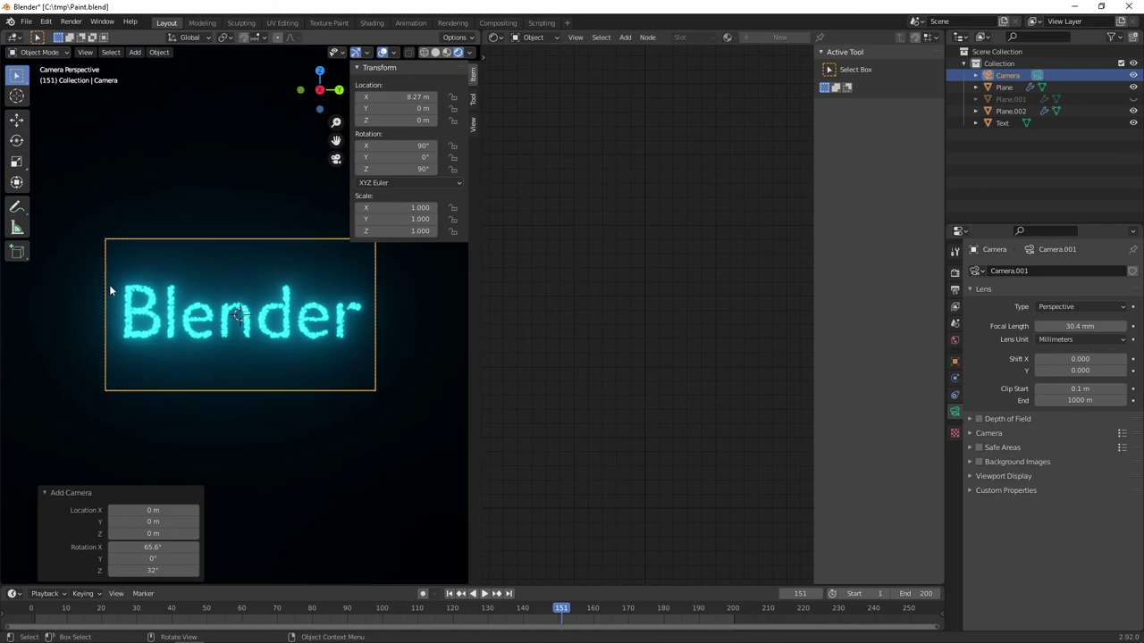
Switch to solid shading and enable the camera's depth of field with Plane as the focus object.
left_click(436, 52)
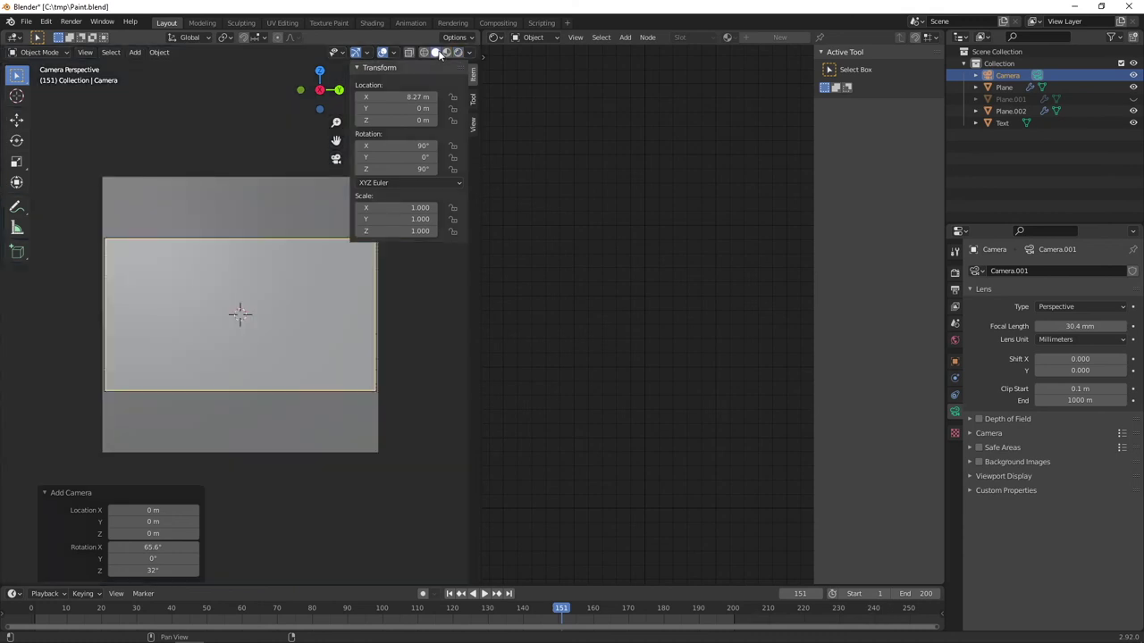
left_click(979, 419)
left_click(969, 419)
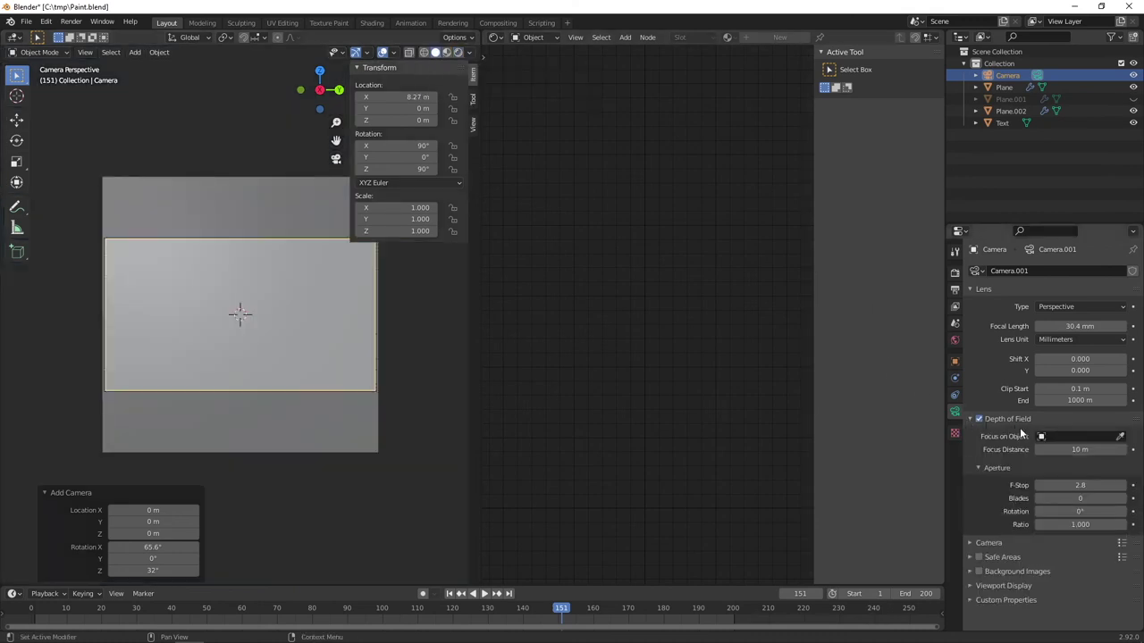
left_click(1058, 437)
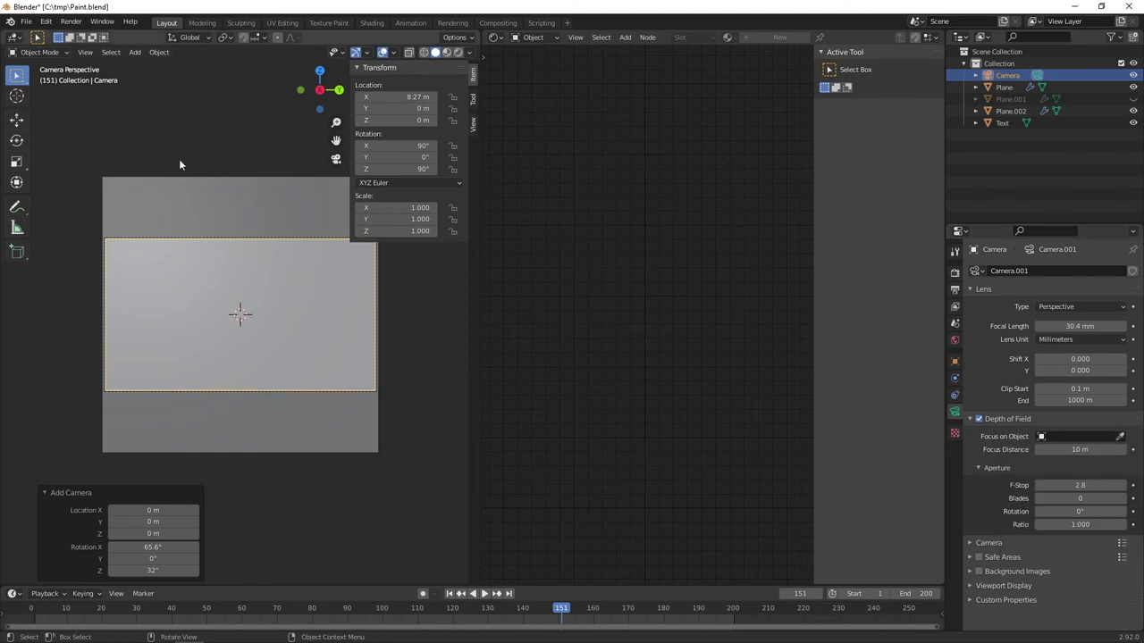
left_click(173, 183)
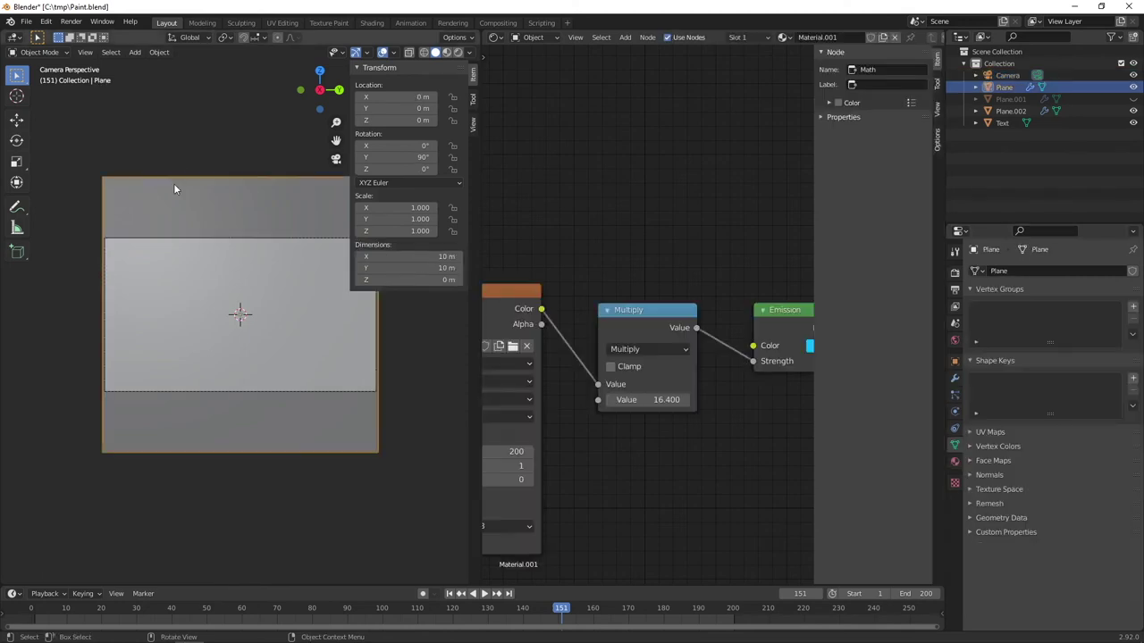
left_click(1007, 75)
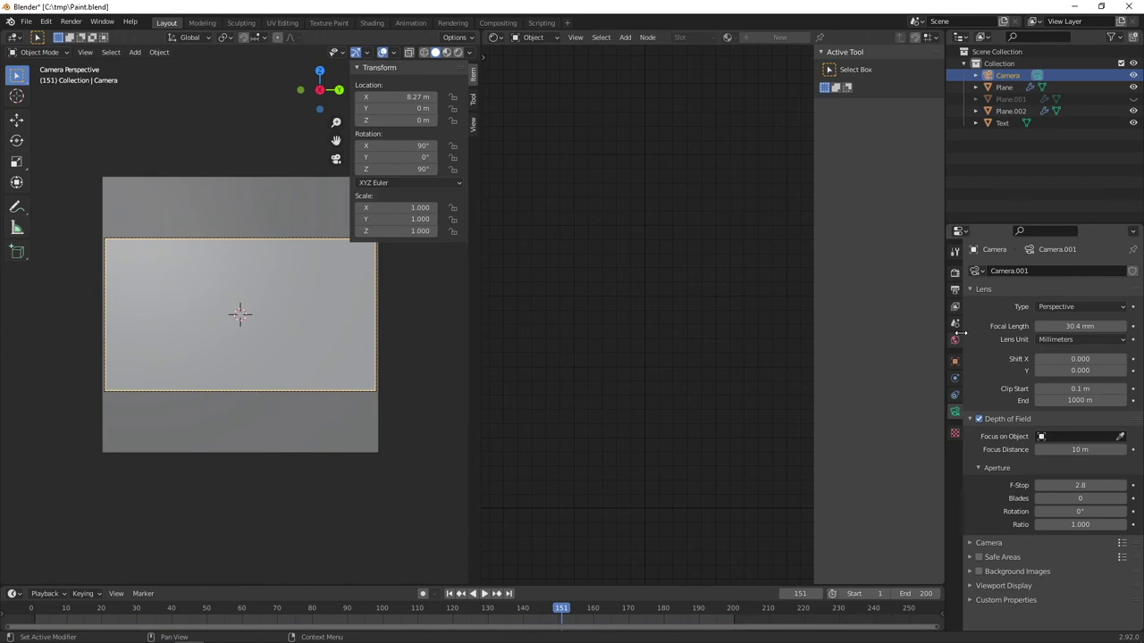
left_click(1062, 437)
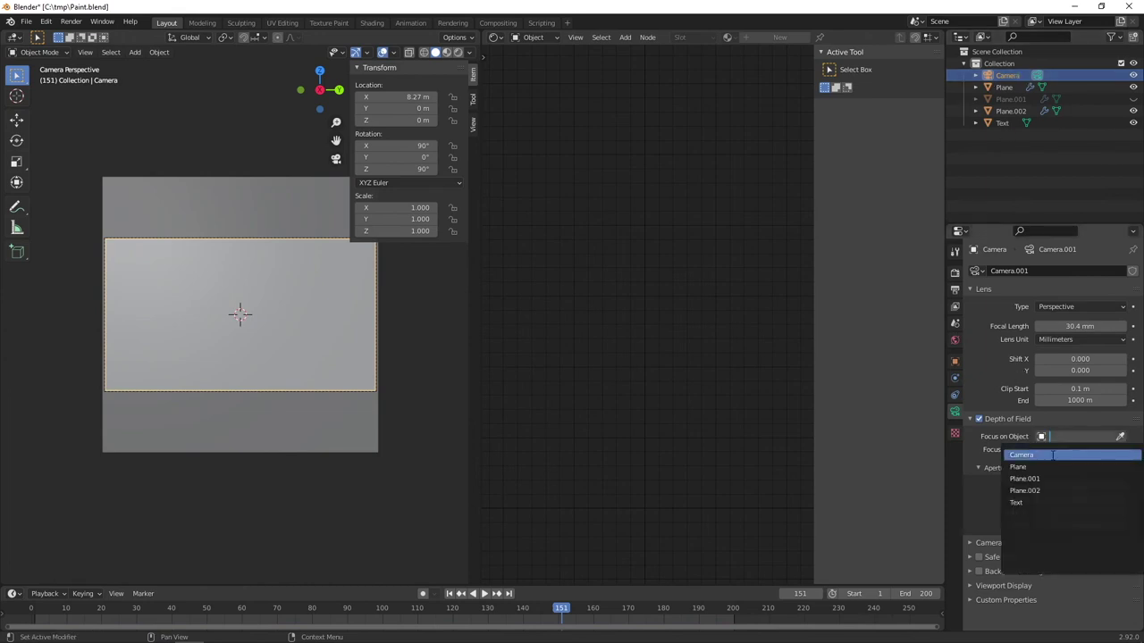
left_click(1055, 464)
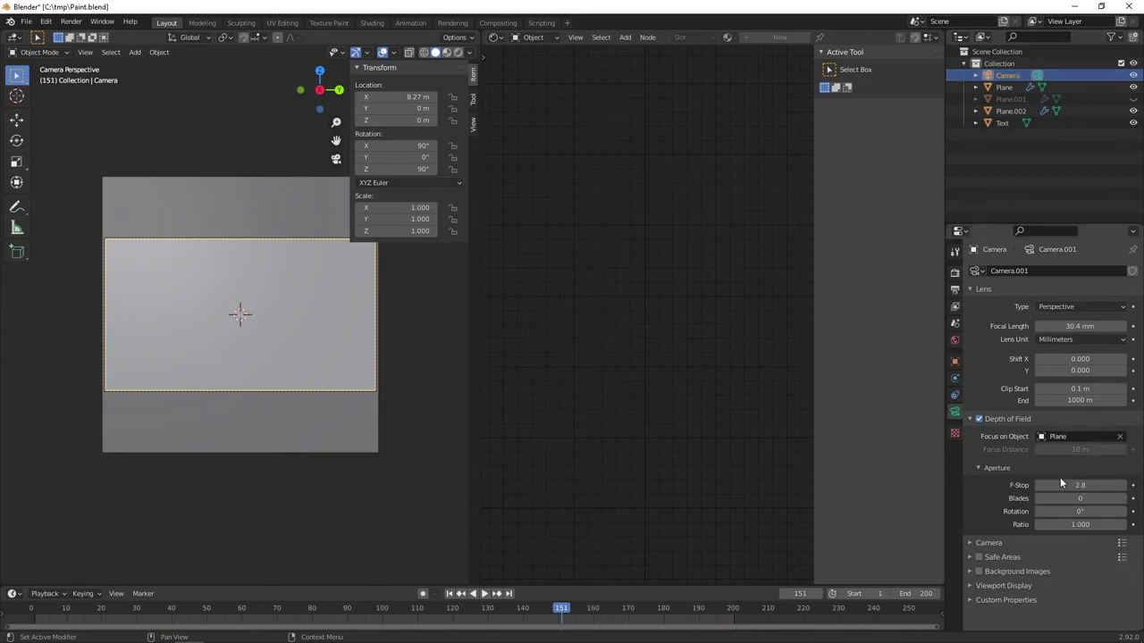
left_click_drag(1060, 479, 1050, 479)
left_click(971, 419)
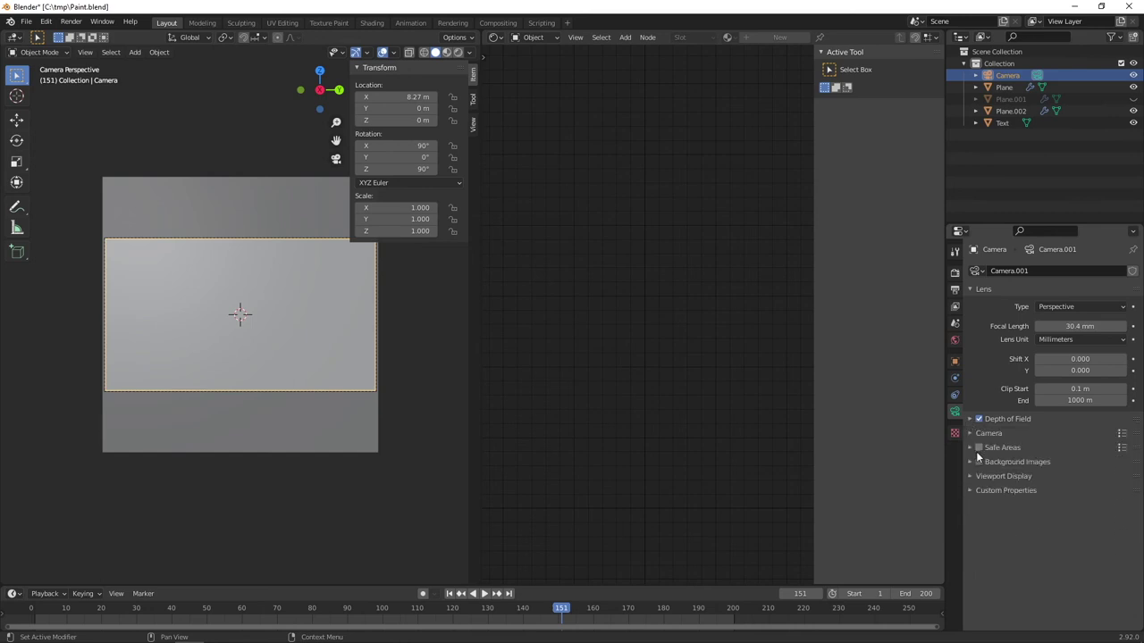
Enable Motion Blur in the Eevee render settings and set its position to End on Frame.
left_click(955, 273)
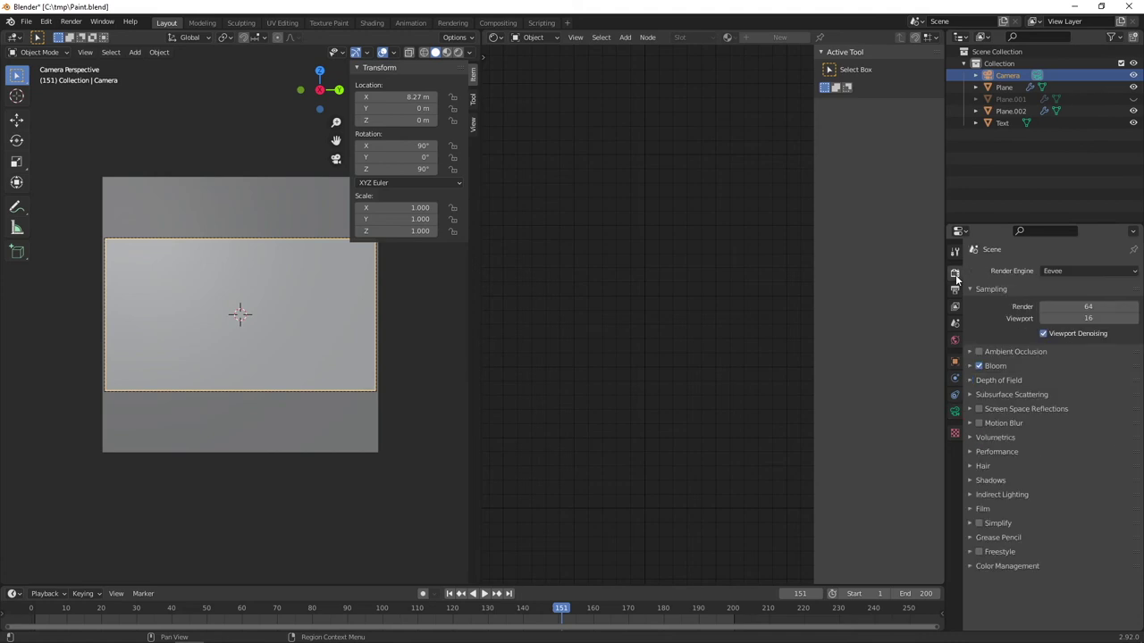
left_click(972, 425)
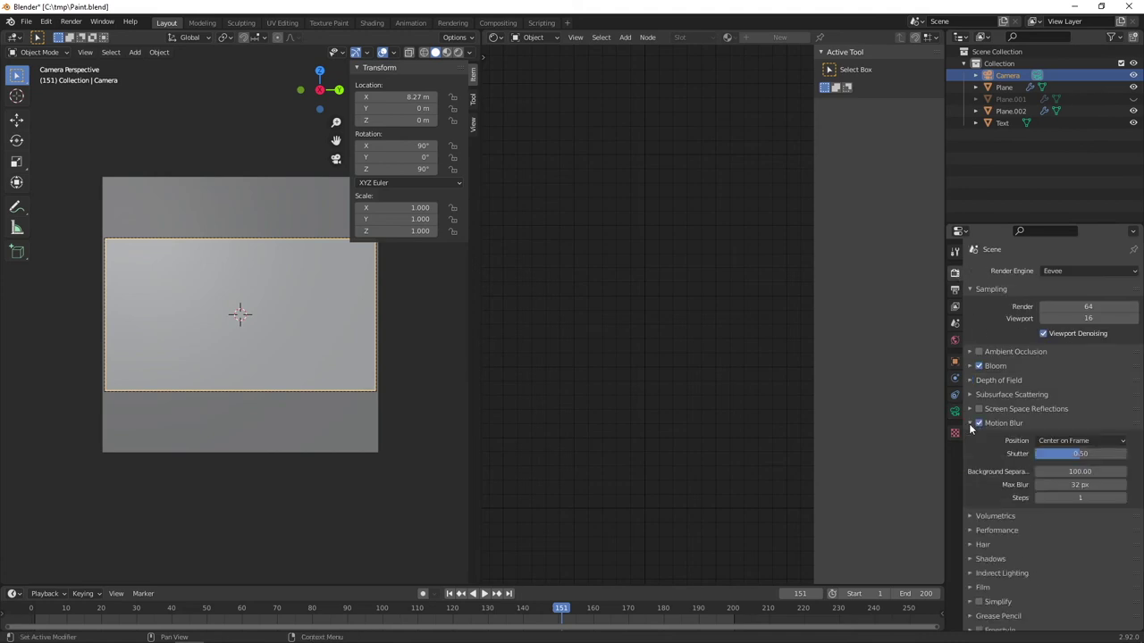
left_click(1075, 443)
left_click(1068, 474)
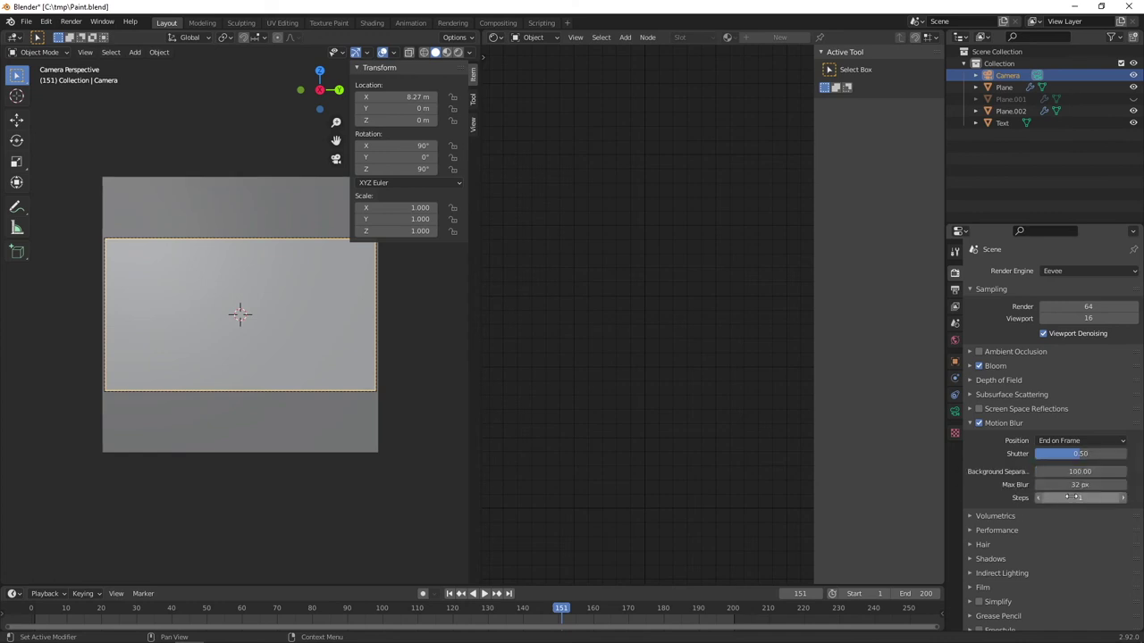
Set the Motion Blur maximum blur to 100 px and its steps to 25.
left_click(1081, 485)
type("100")
key("Return")
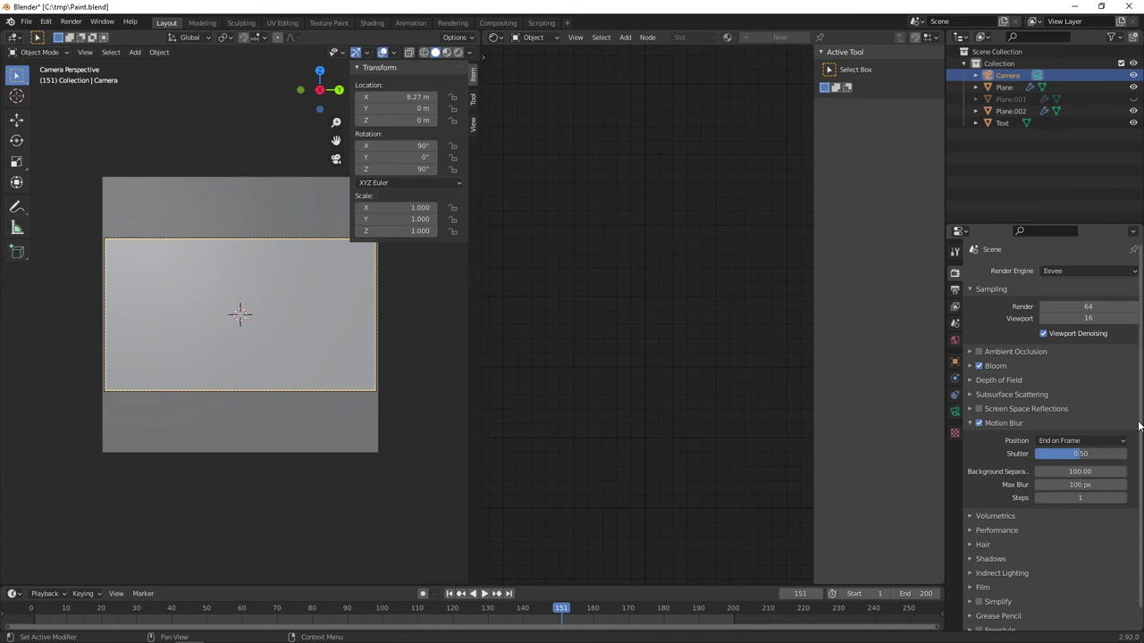
left_click(1093, 499)
type("25")
key("Return")
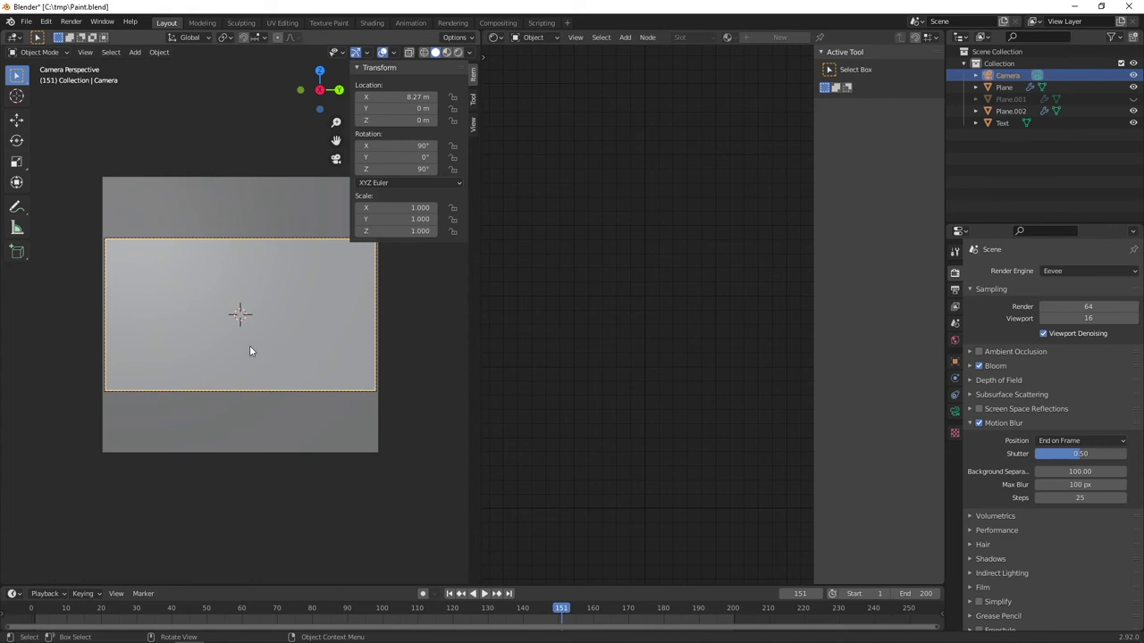
Leave the camera view and unhide the particle emitter Plane.001 in the viewport.
middle_click_drag(247, 307, 387, 319)
left_click(1133, 99)
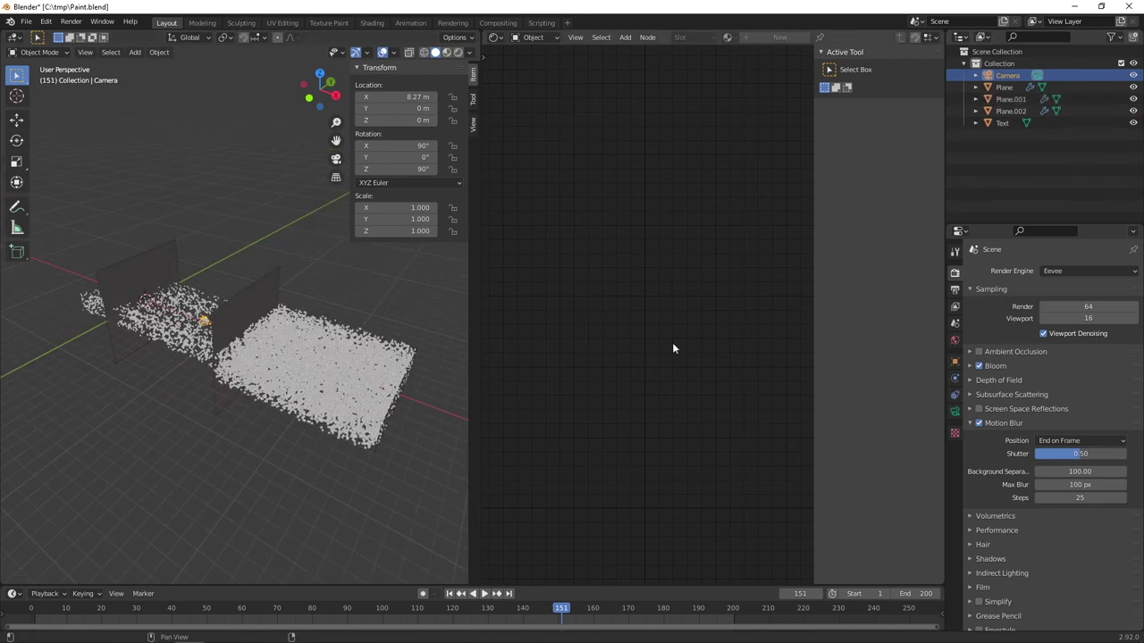
middle_click_drag(216, 354, 227, 318)
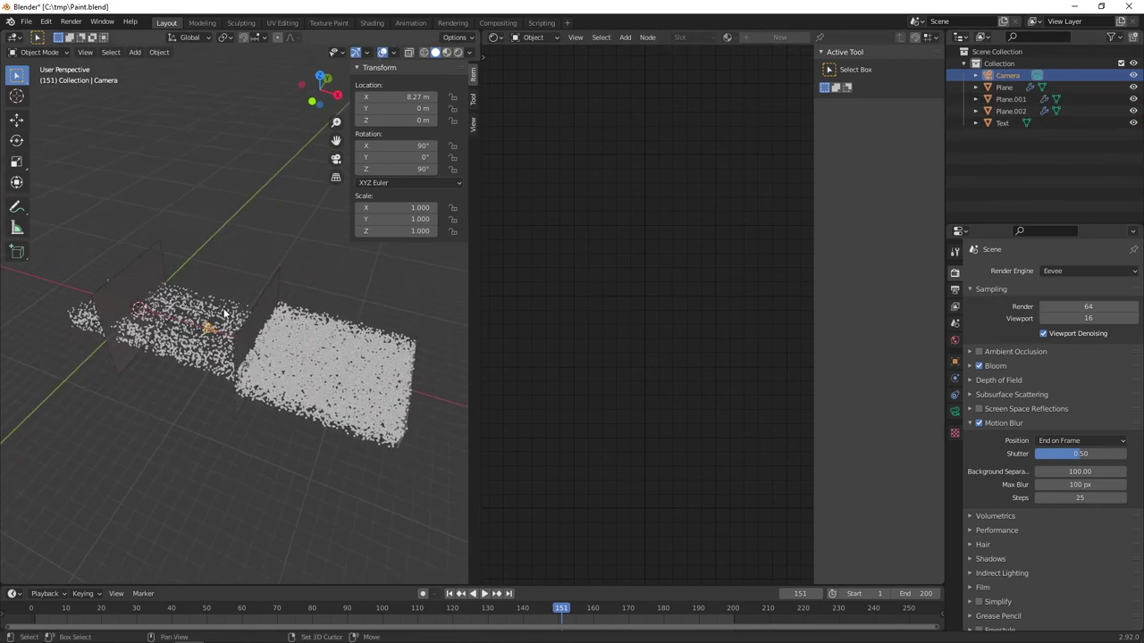
scroll(227, 318, "up", 4)
scroll(259, 327, "down", 2)
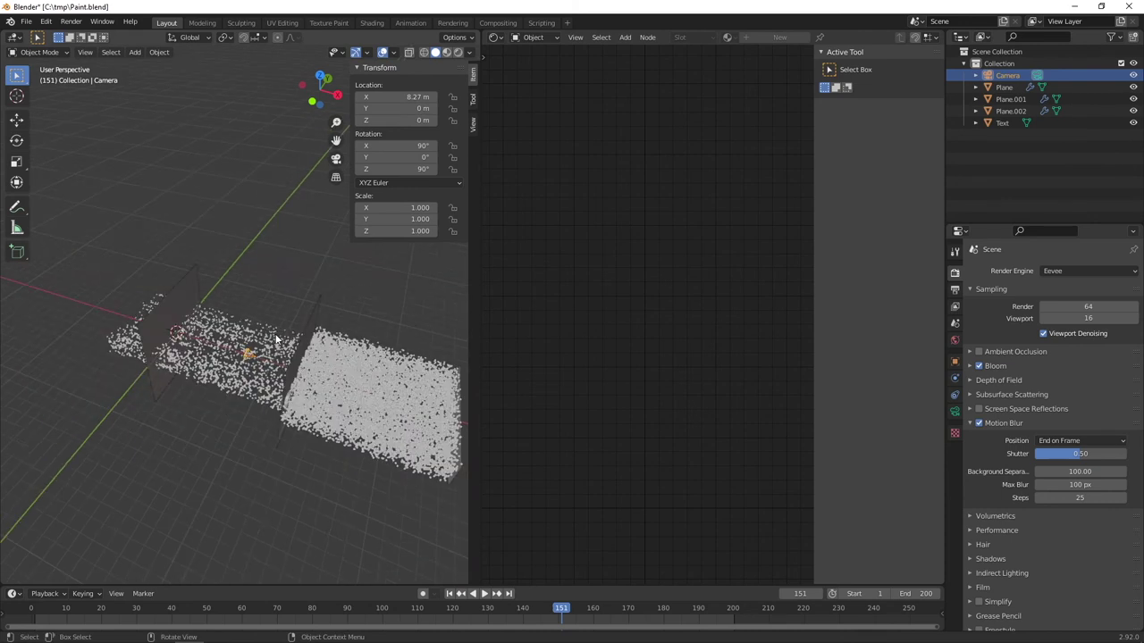
scroll(278, 335, "up", 1)
Add a UV sphere and move it well away from the planes, to about X 5.6, Y 21.9, Z 17.5 m.
key("shift+a")
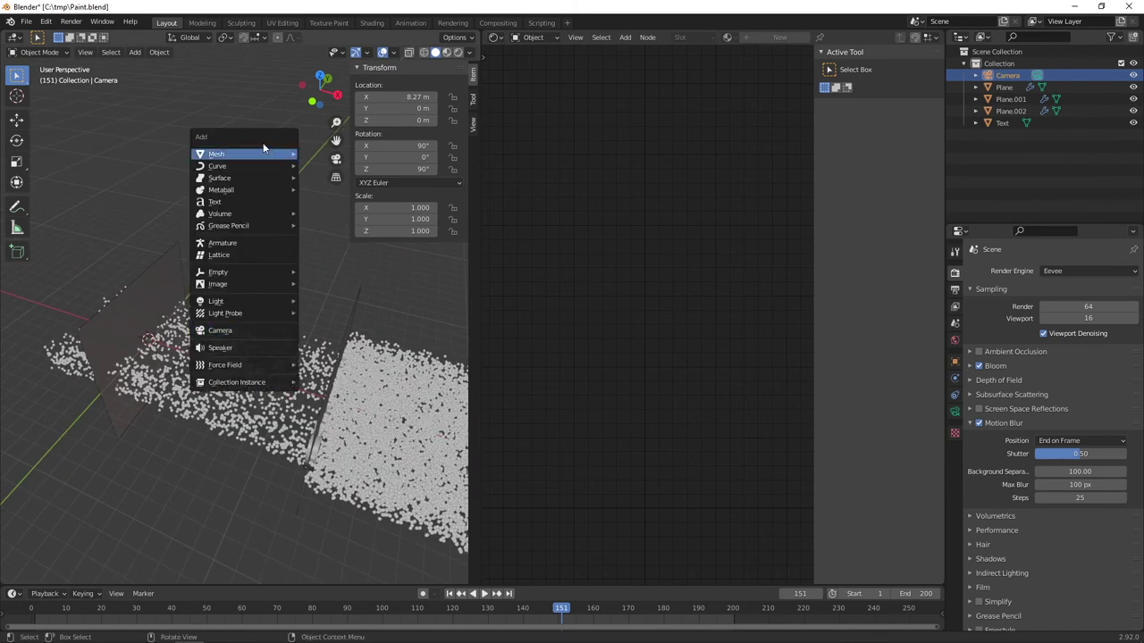
key("shift+a")
mouse_move(231, 54)
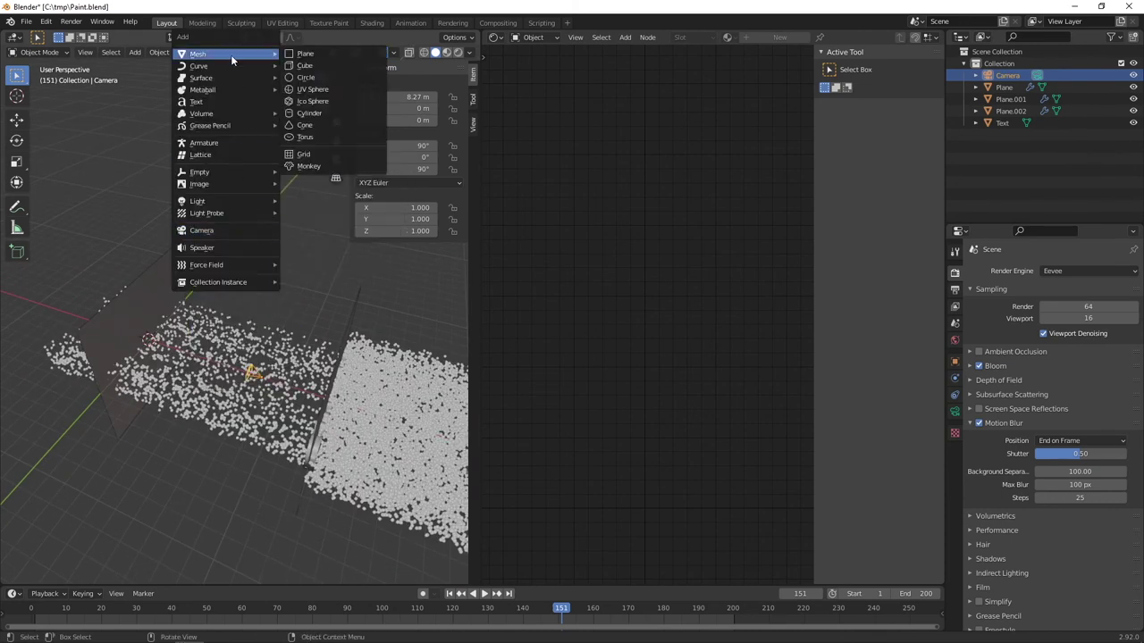
left_click(309, 89)
key("g")
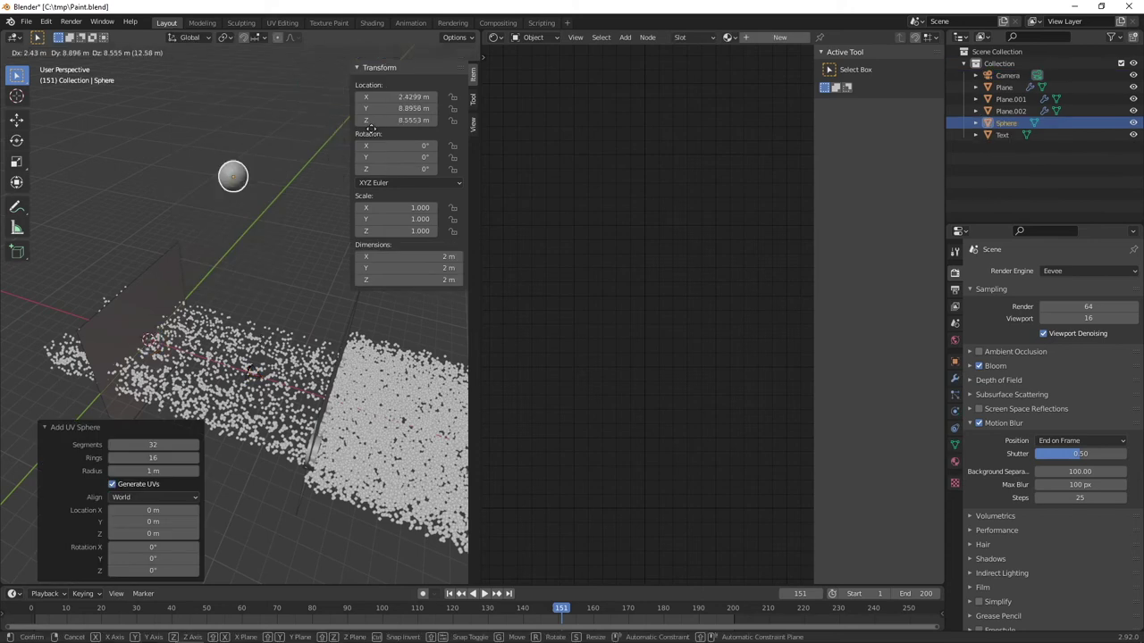
left_click(277, 132)
middle_click_drag(277, 126, 268, 206)
key("g")
left_click(323, 155)
middle_click_drag(184, 308, 237, 256)
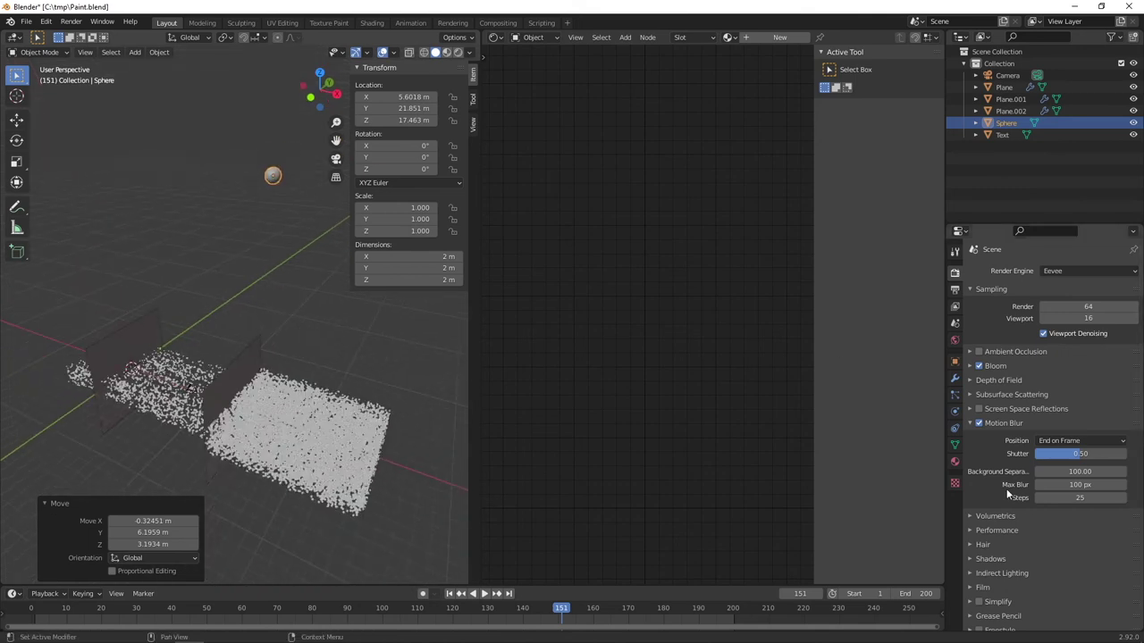
Give the sphere a new material with an Emission surface in bright cyan.
left_click(954, 461)
left_click(1027, 321)
left_click(1058, 393)
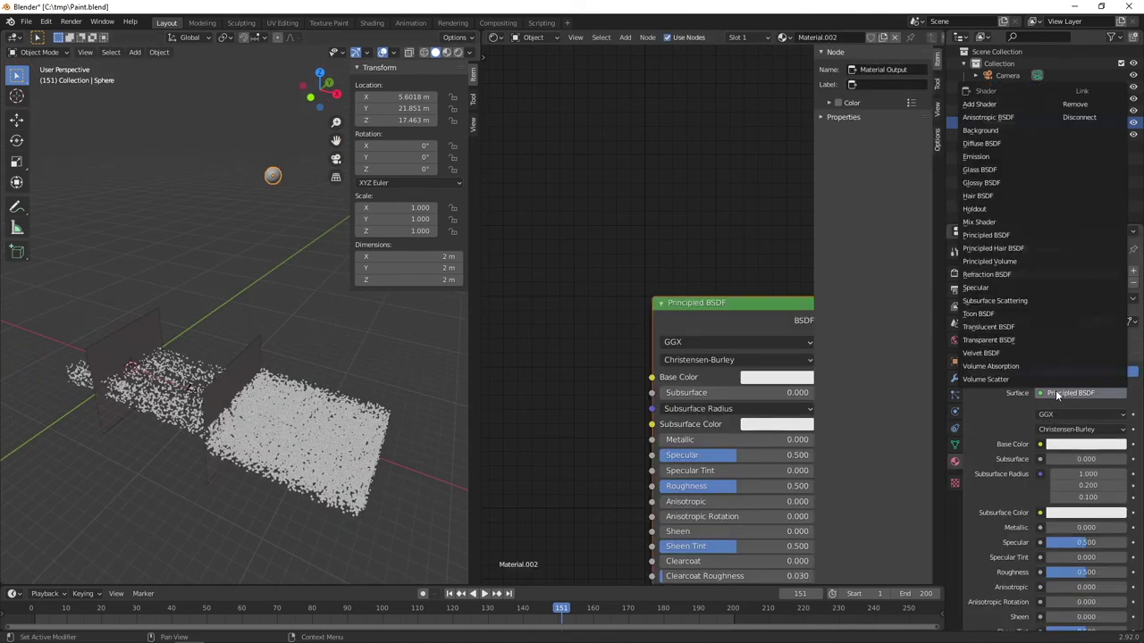
left_click(1005, 170)
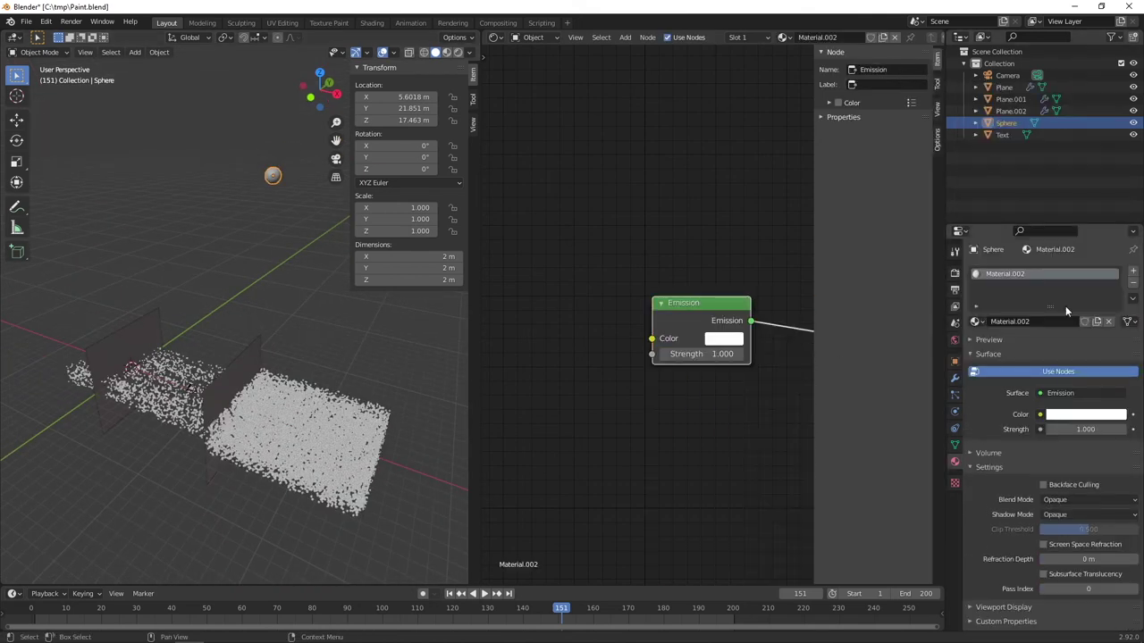
left_click(1083, 415)
left_click(1074, 244)
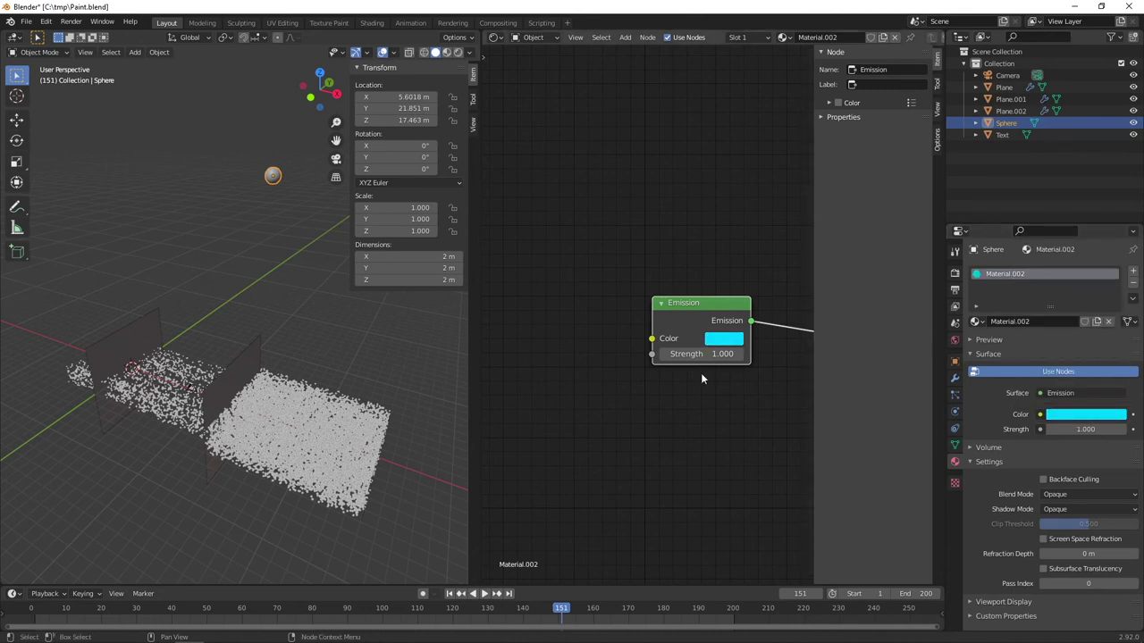
Set Plane.001's particle system to render as Object with Sphere as the instance object.
left_click(338, 450)
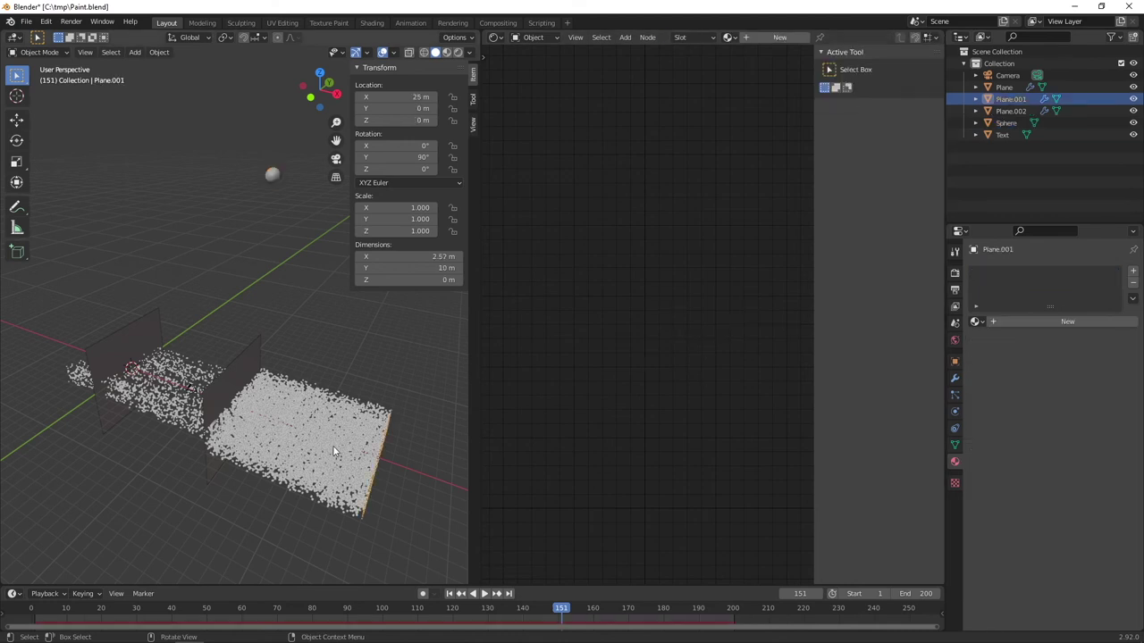
left_click(954, 394)
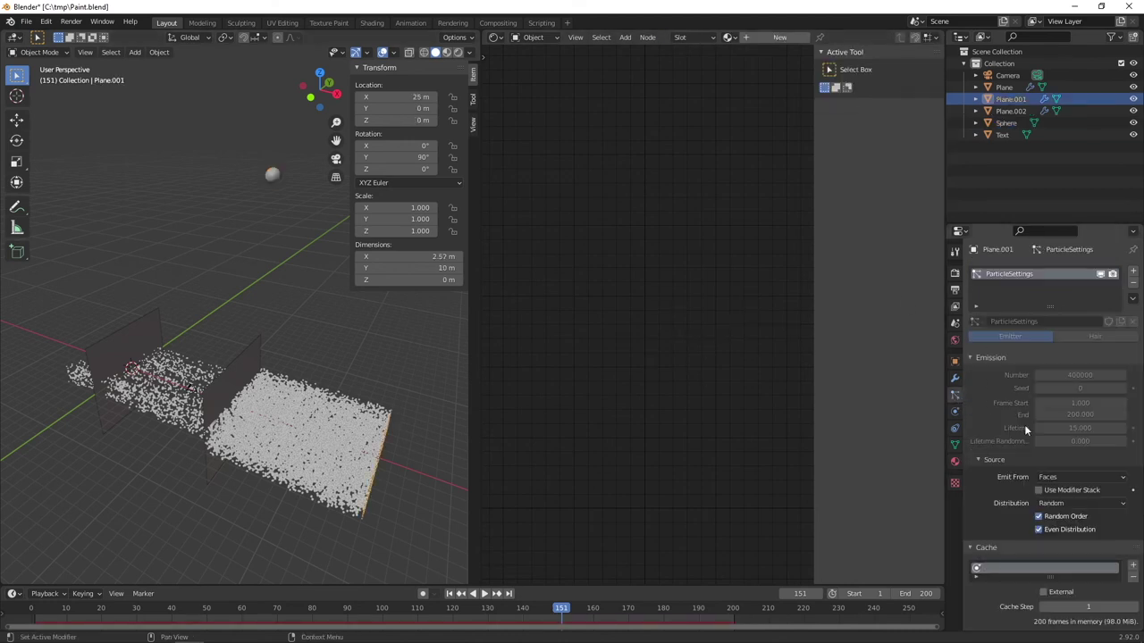
scroll(1055, 429, "down", 4)
scroll(1082, 449, "down", 12)
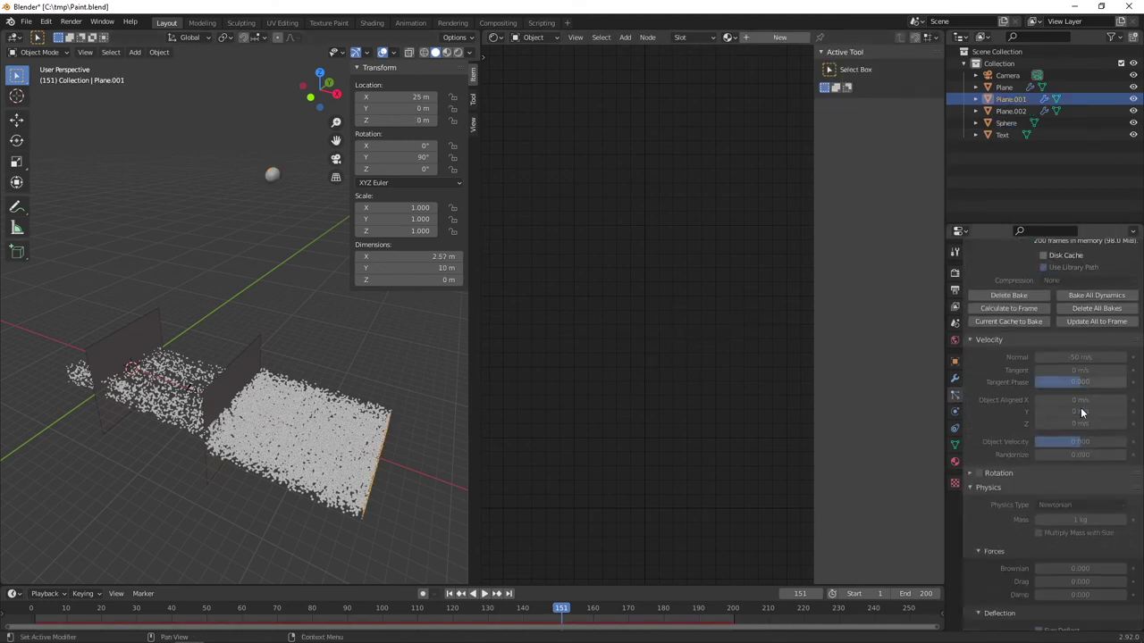
scroll(1061, 434, "down", 2)
left_click(1006, 477)
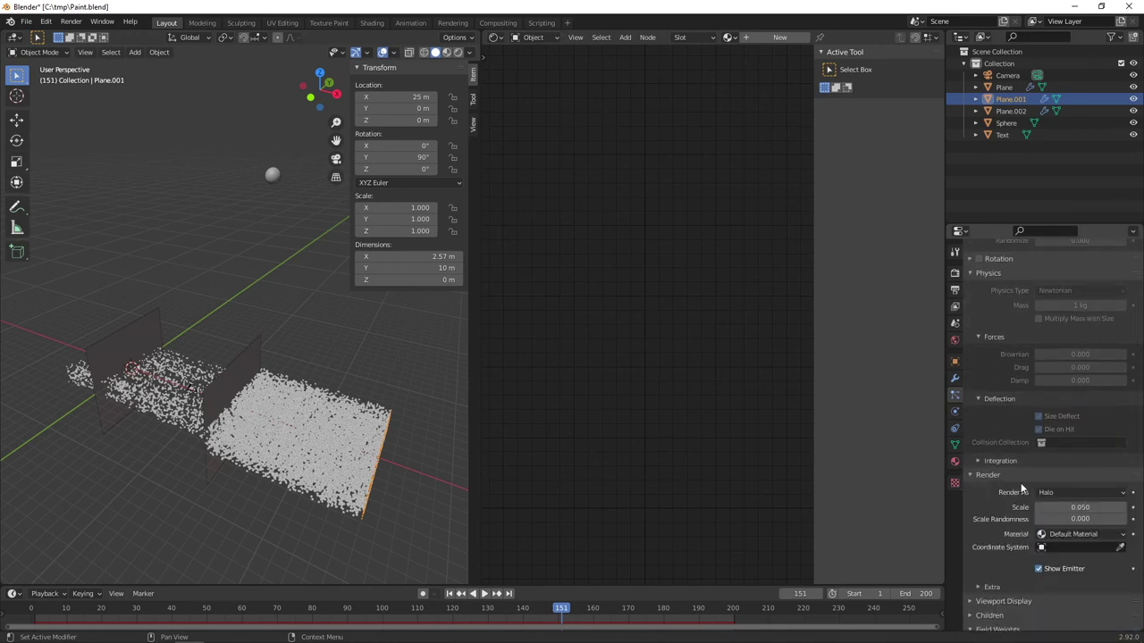
scroll(1007, 478, "down", 3)
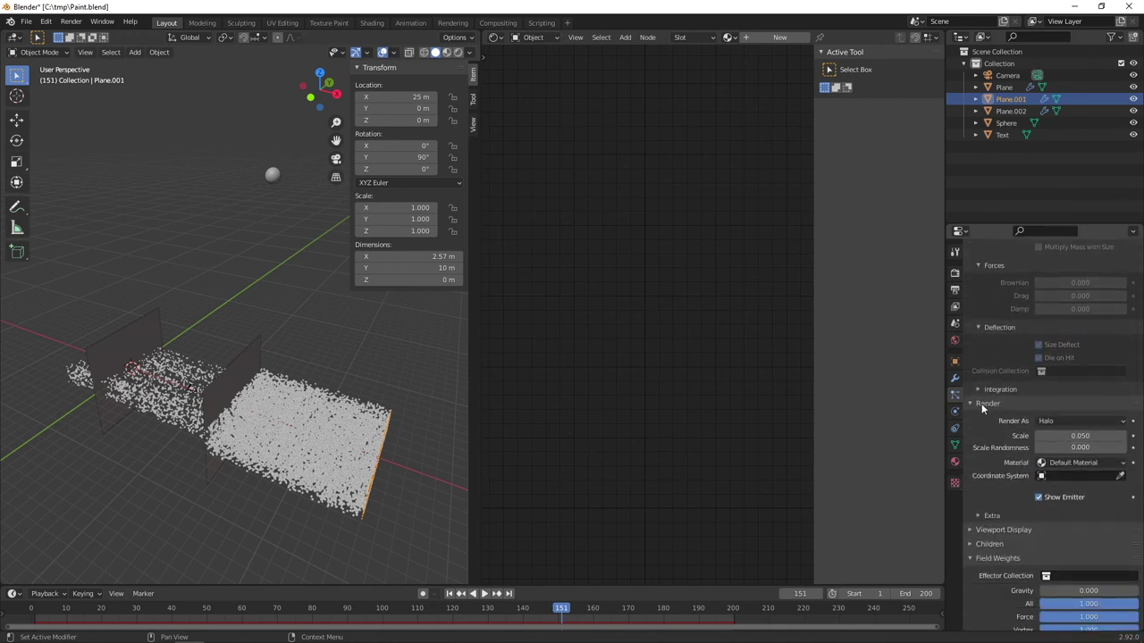
left_click(1067, 422)
left_click(1072, 486)
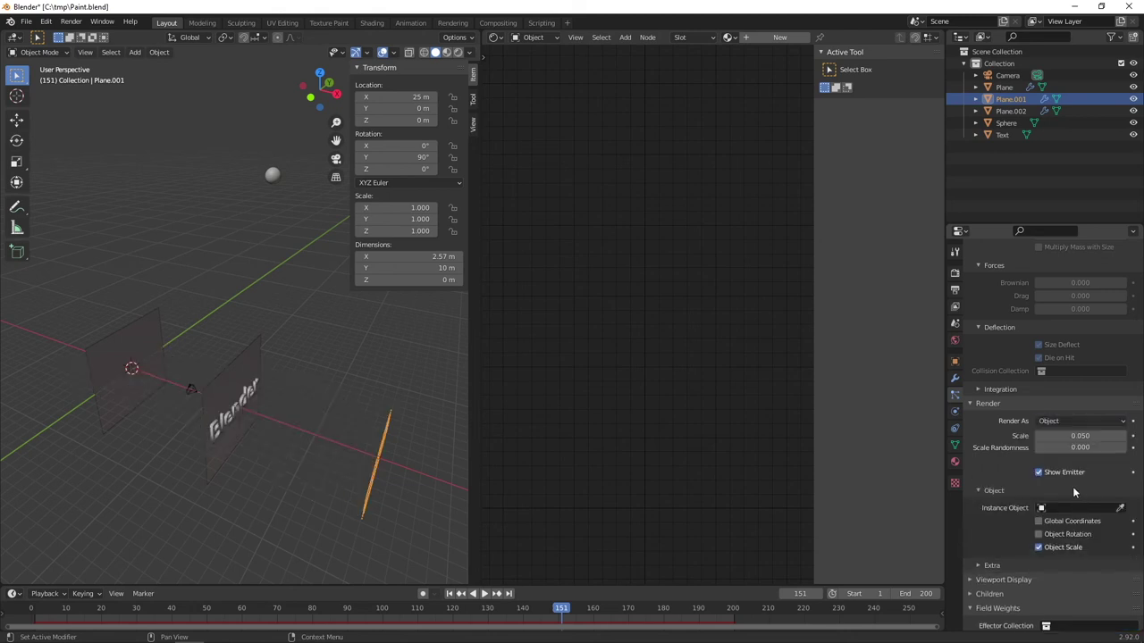
left_click(1071, 507)
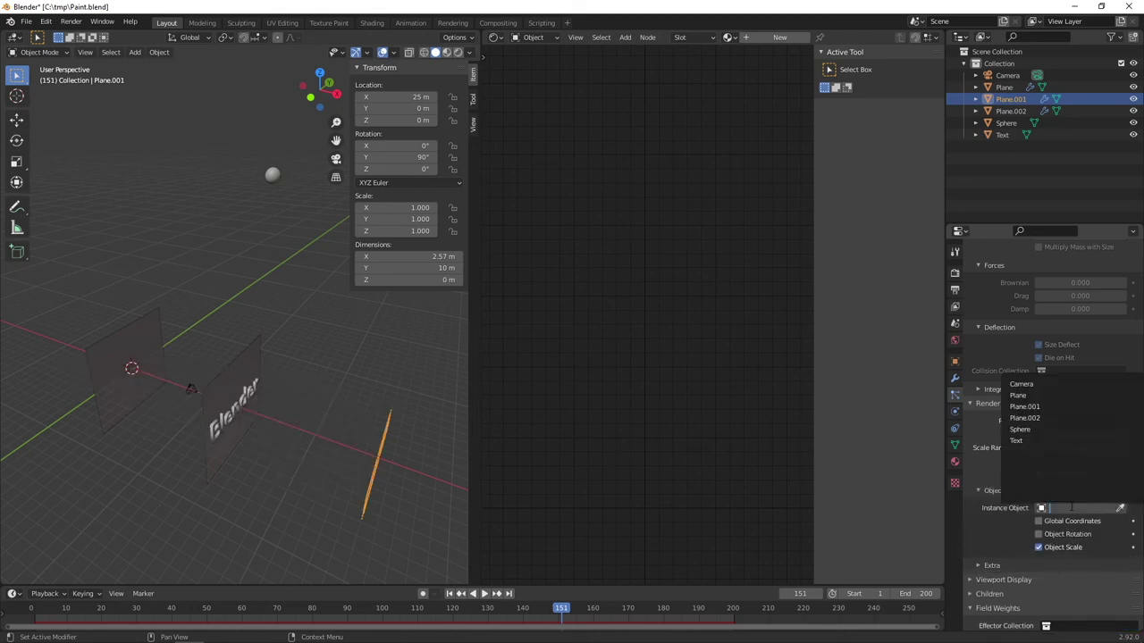
left_click(1045, 429)
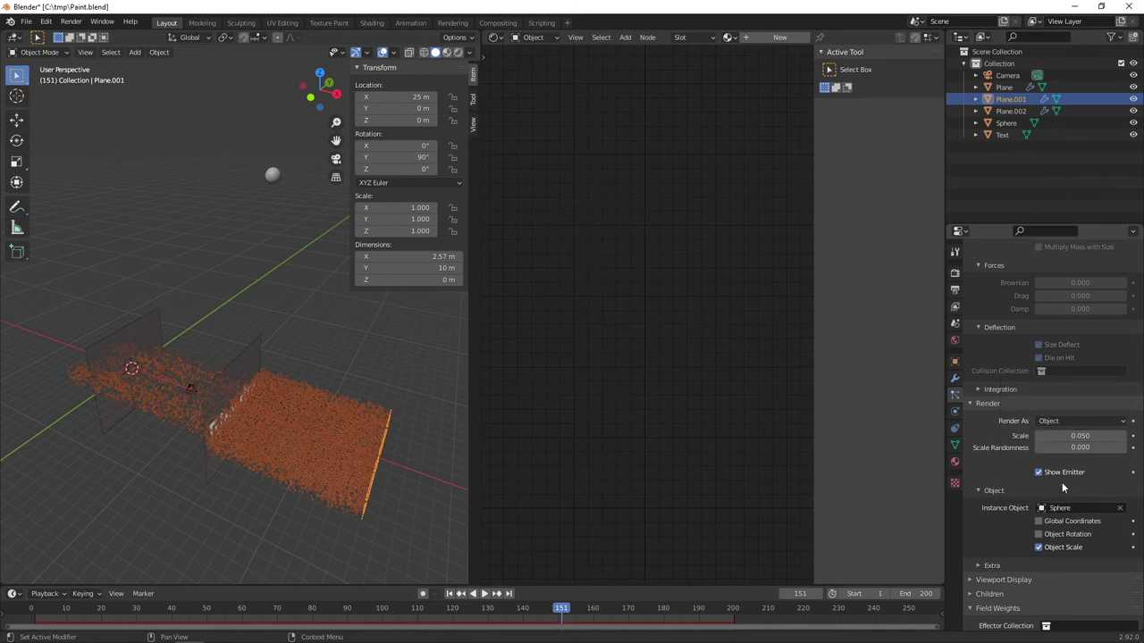
Set the render scale of Plane.001's particles to 0.005.
left_click(1084, 435)
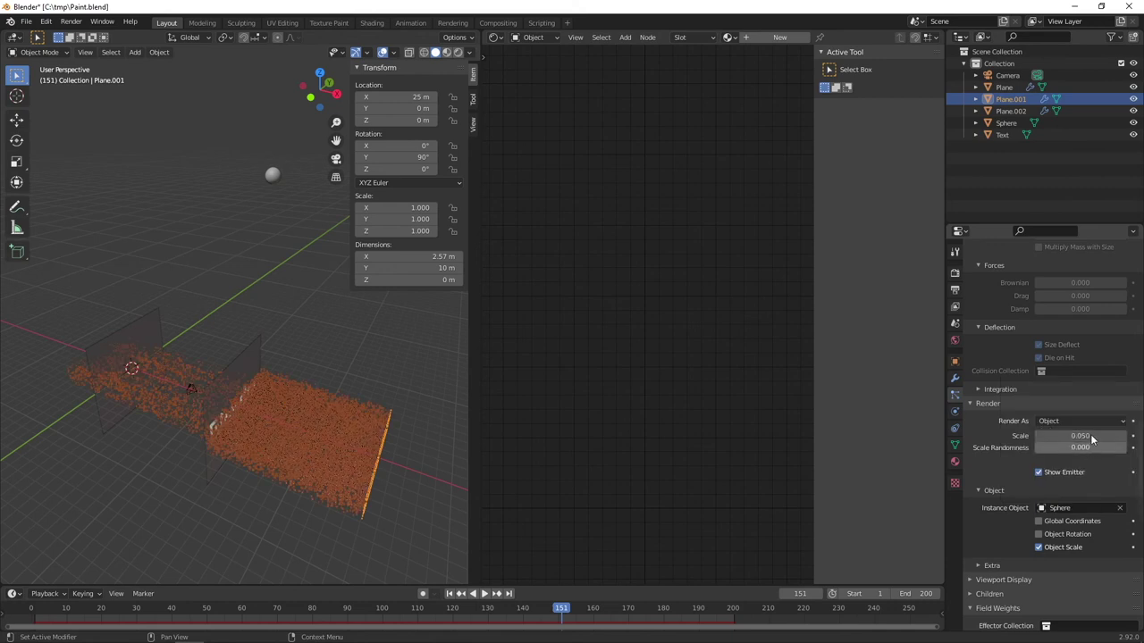
type("0.05")
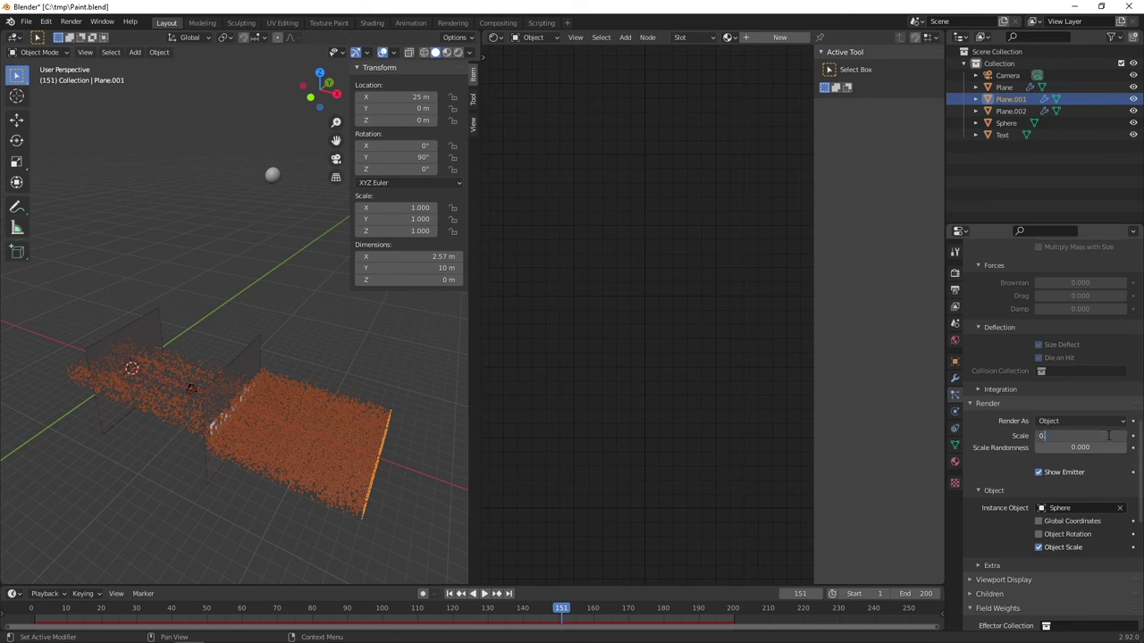
key("Return")
middle_click_drag(429, 350, 344, 310)
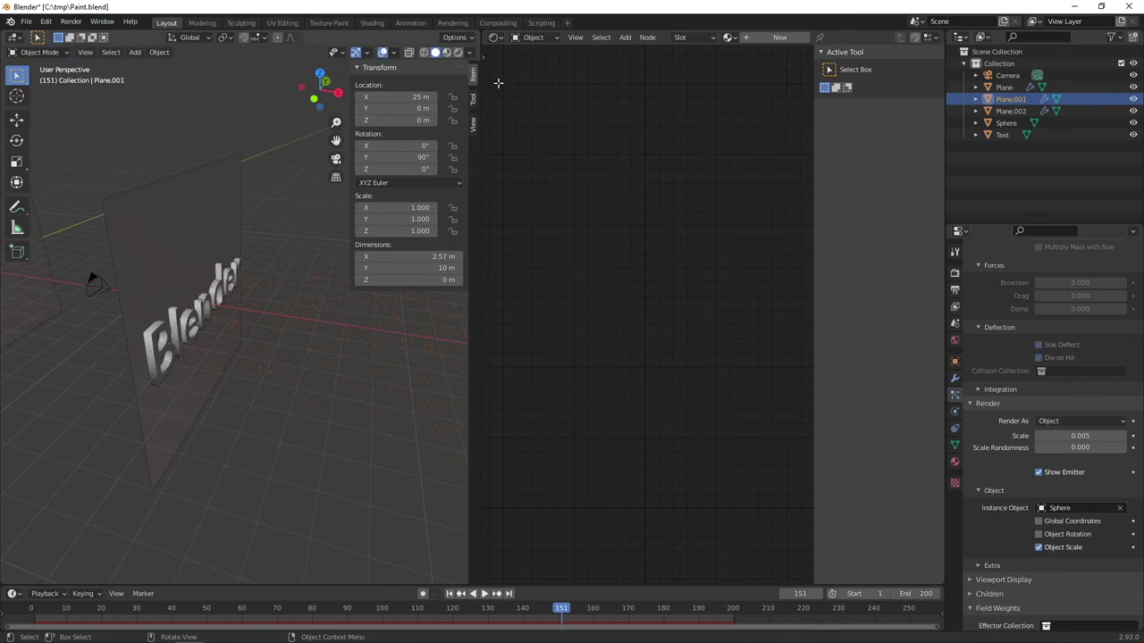
Look through the active camera in rendered shading with the camera frame fitted to the viewport.
left_click(1007, 75)
left_click(85, 51)
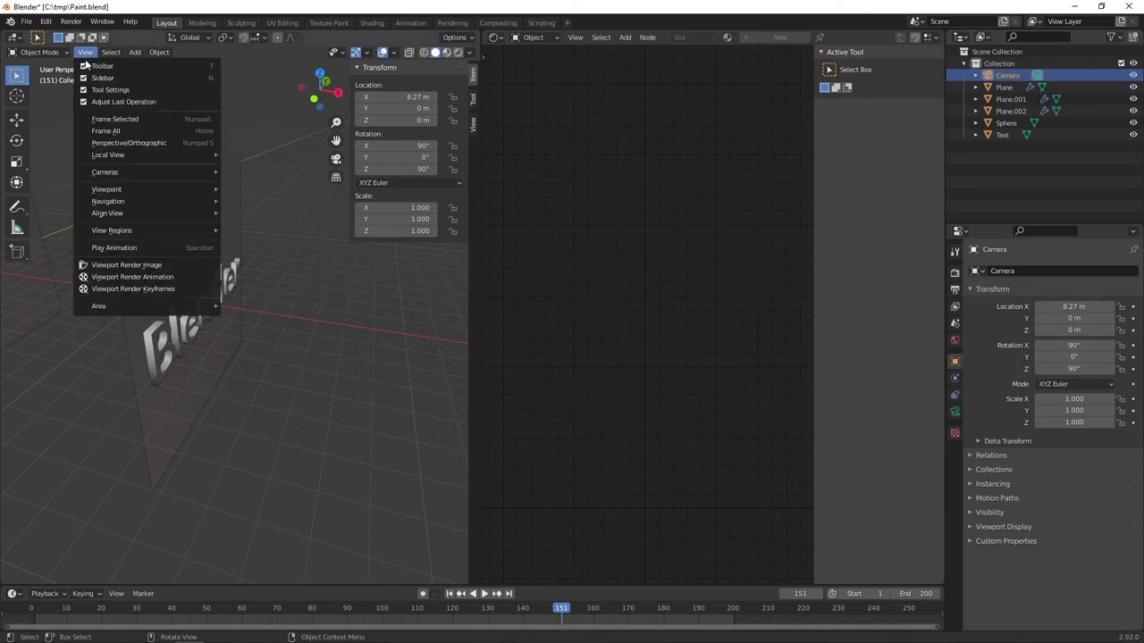
mouse_move(193, 173)
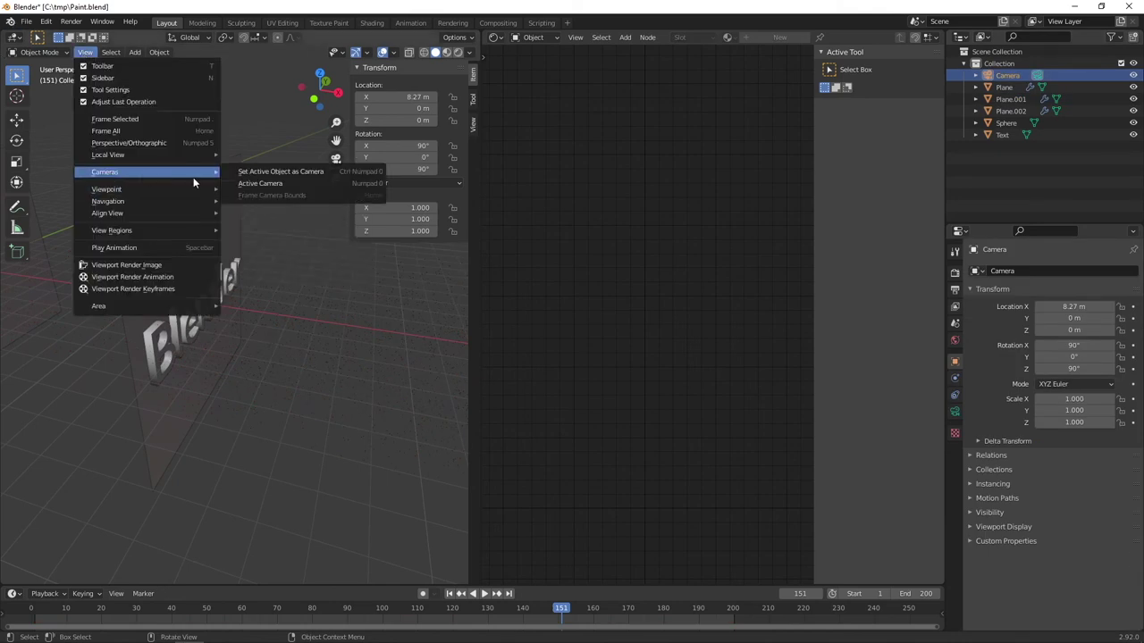
left_click(274, 185)
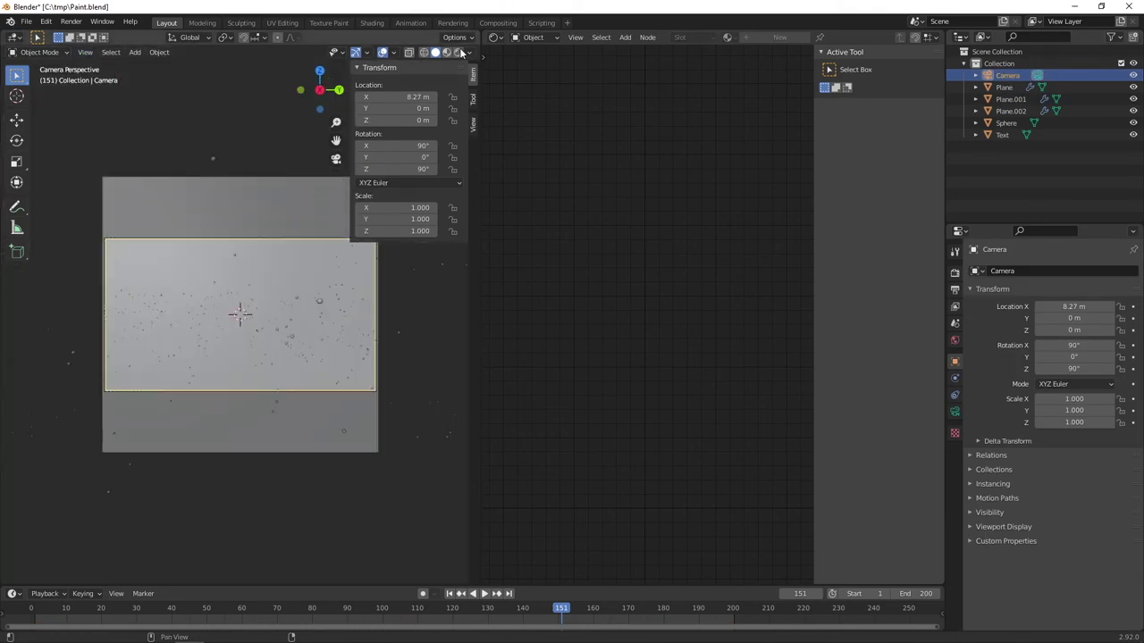
left_click(458, 52)
key("Home")
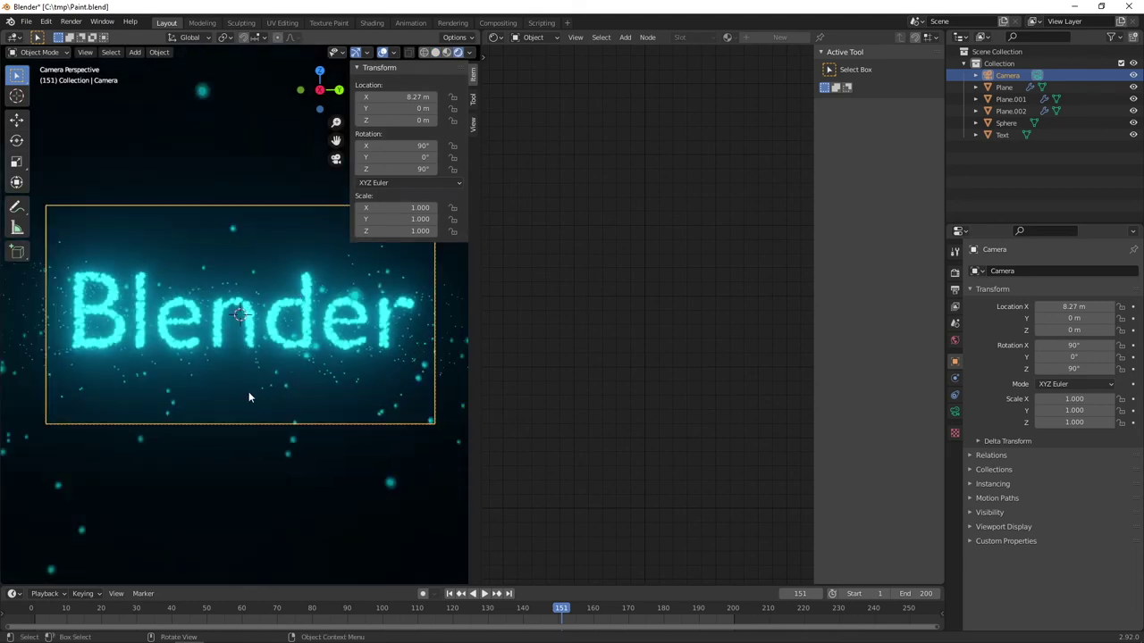
Play the animation from the first frame to check the glowing text and particles, and stop playback.
left_click(450, 594)
left_click(484, 594)
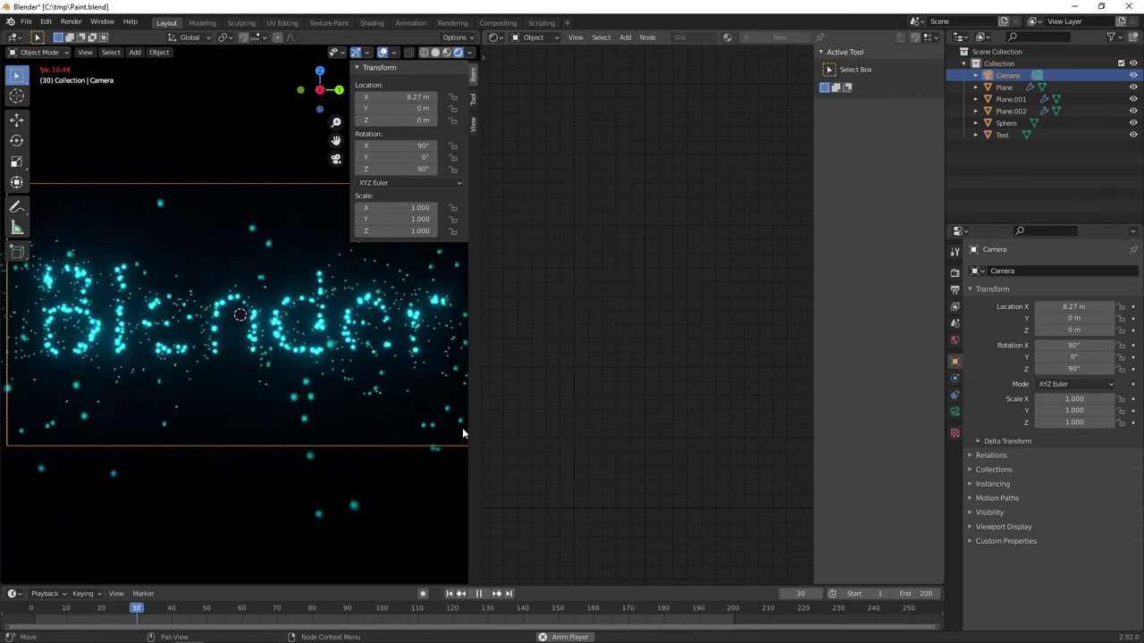
scroll(161, 375, "down", 2)
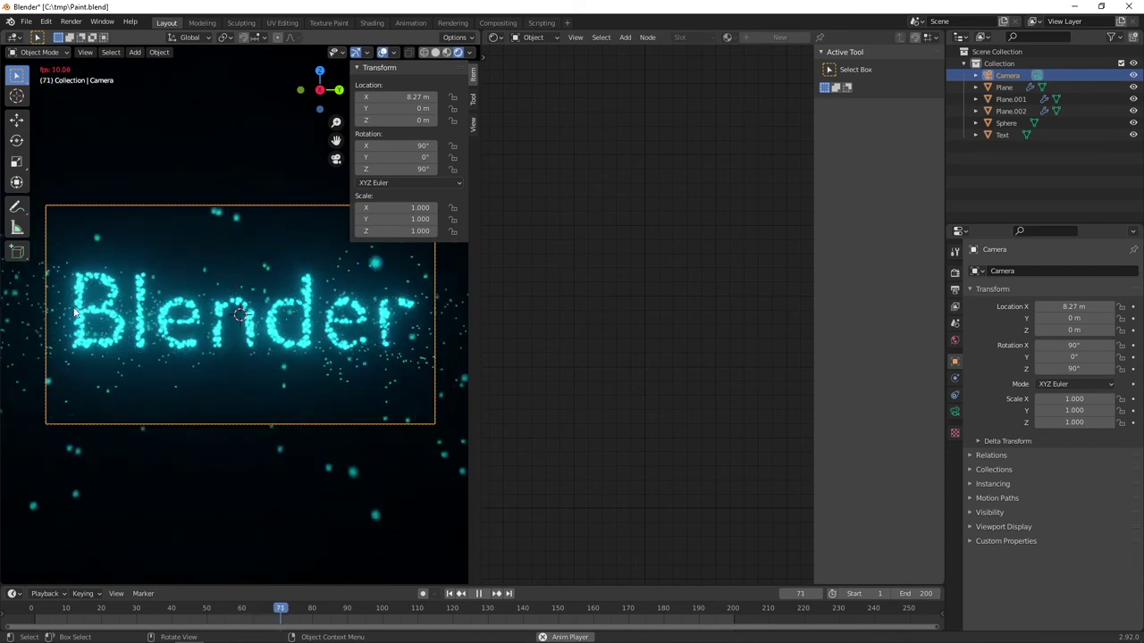
left_click(478, 594)
left_click(482, 593)
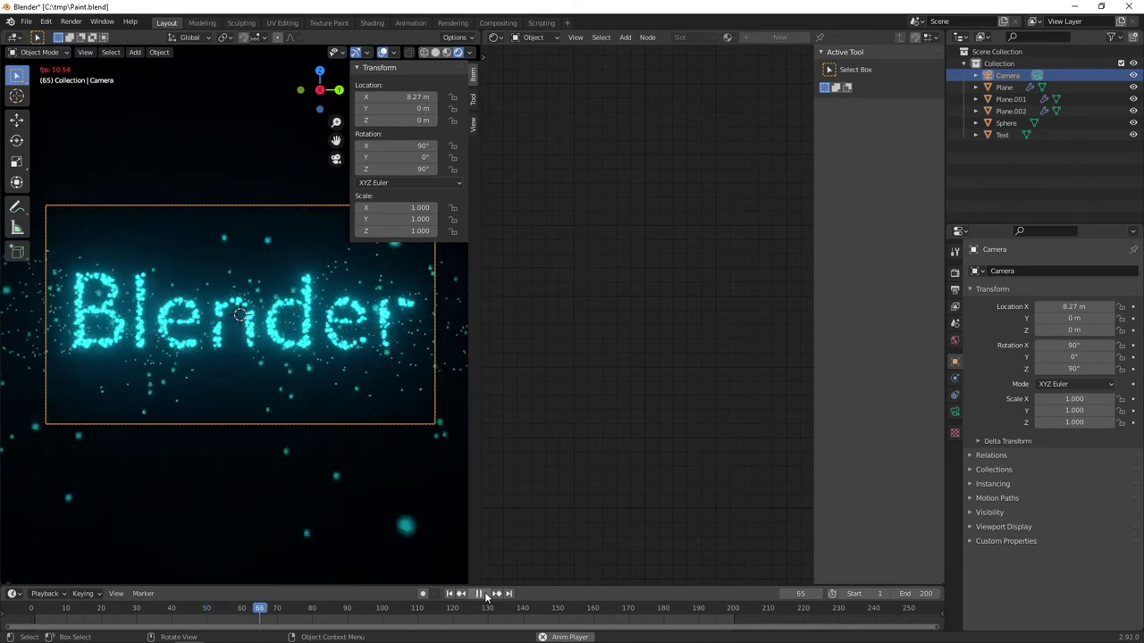
left_click(486, 594)
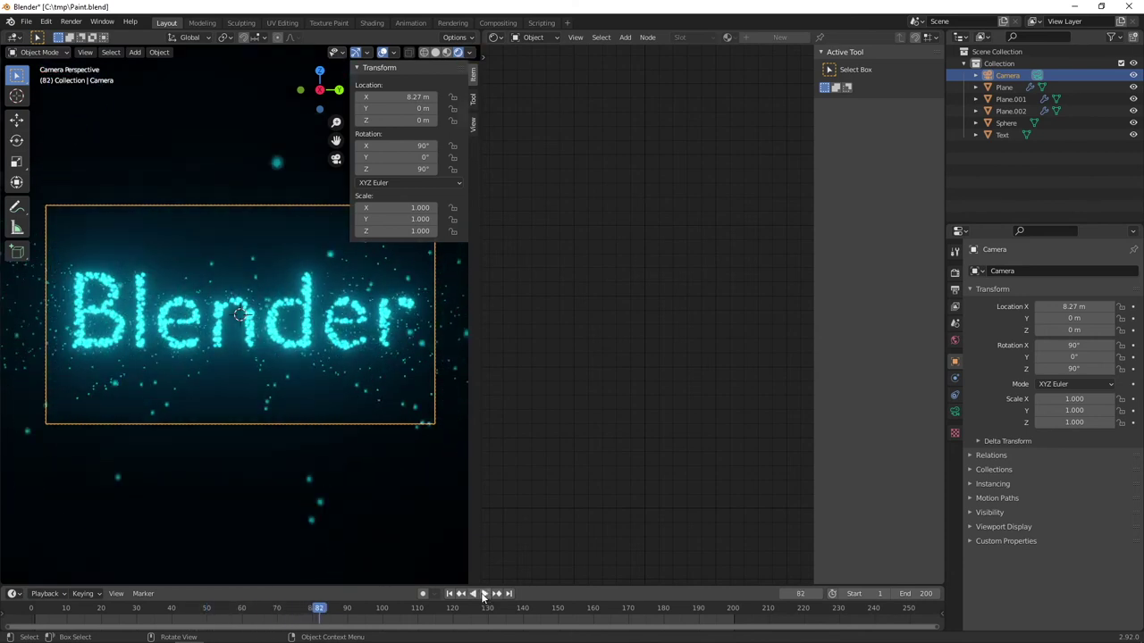
Set the F-Stop of the camera's depth of field to 0.3.
left_click(956, 413)
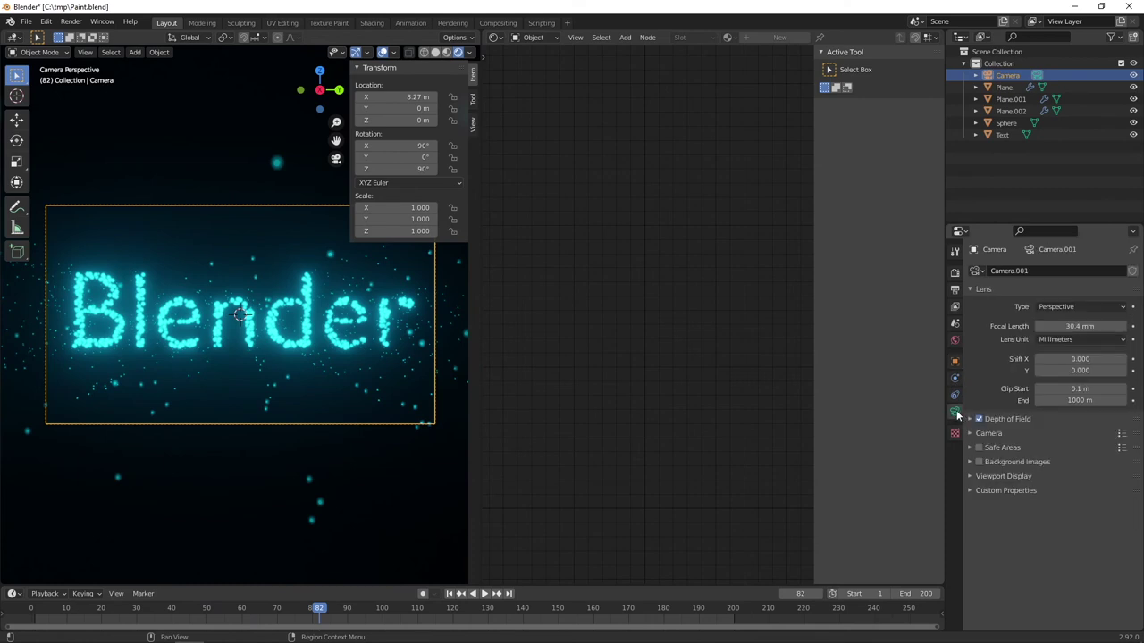
left_click(970, 419)
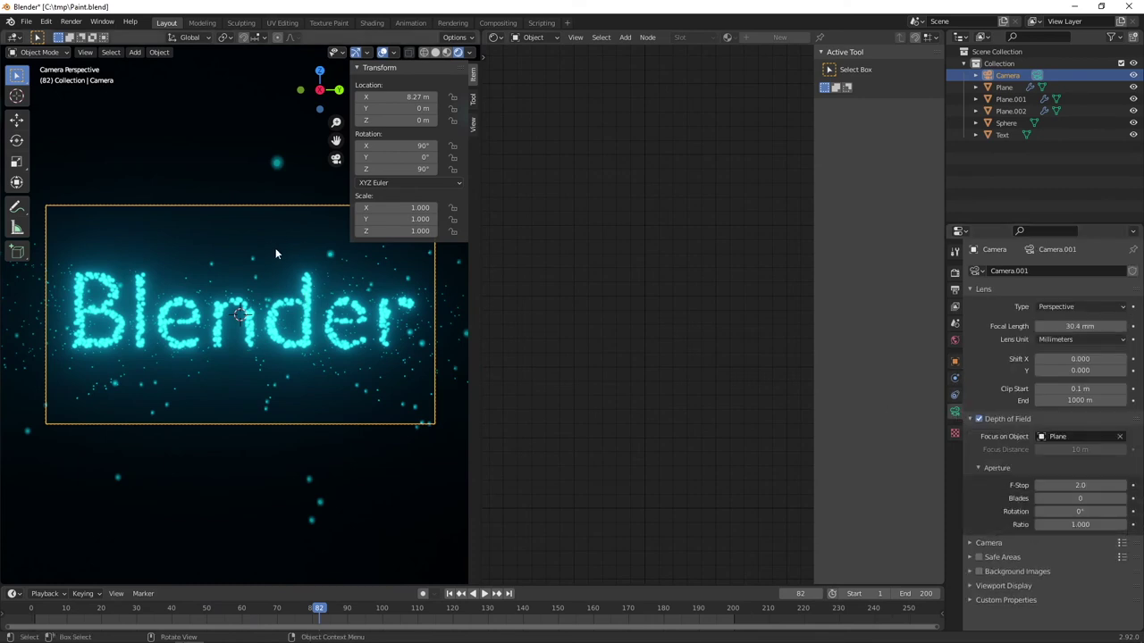
left_click(1039, 485)
left_click_drag(1039, 485, 969, 486)
left_click(1081, 485)
key("BackSpace")
type("4")
key("Return")
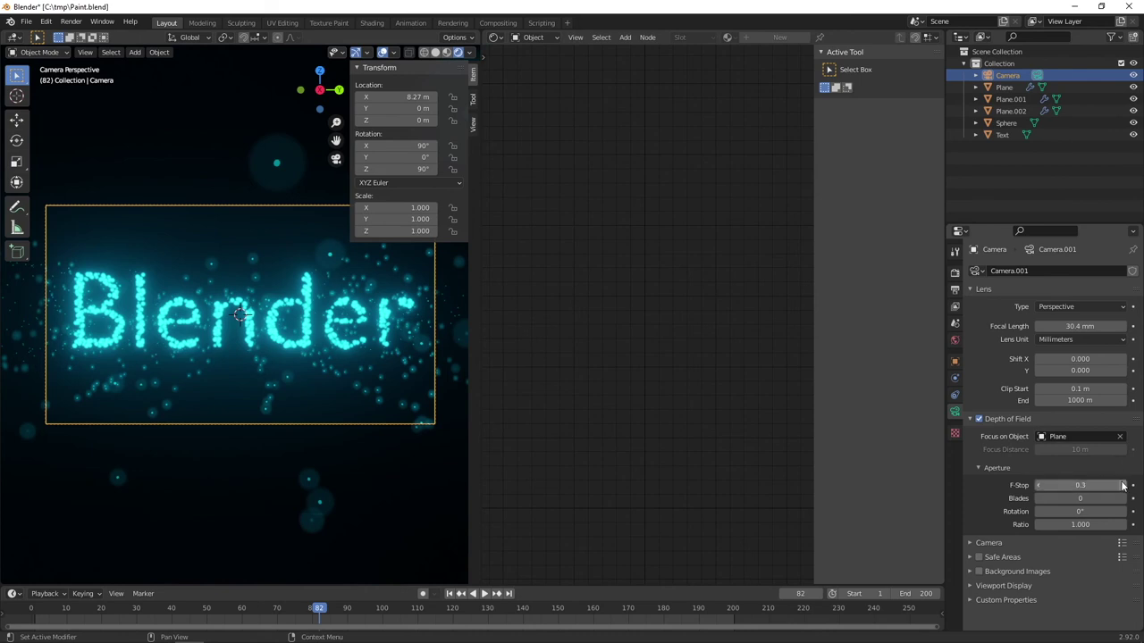
Set the Passepartout opacity to 1.000 in the camera's viewport display settings.
left_click(178, 445)
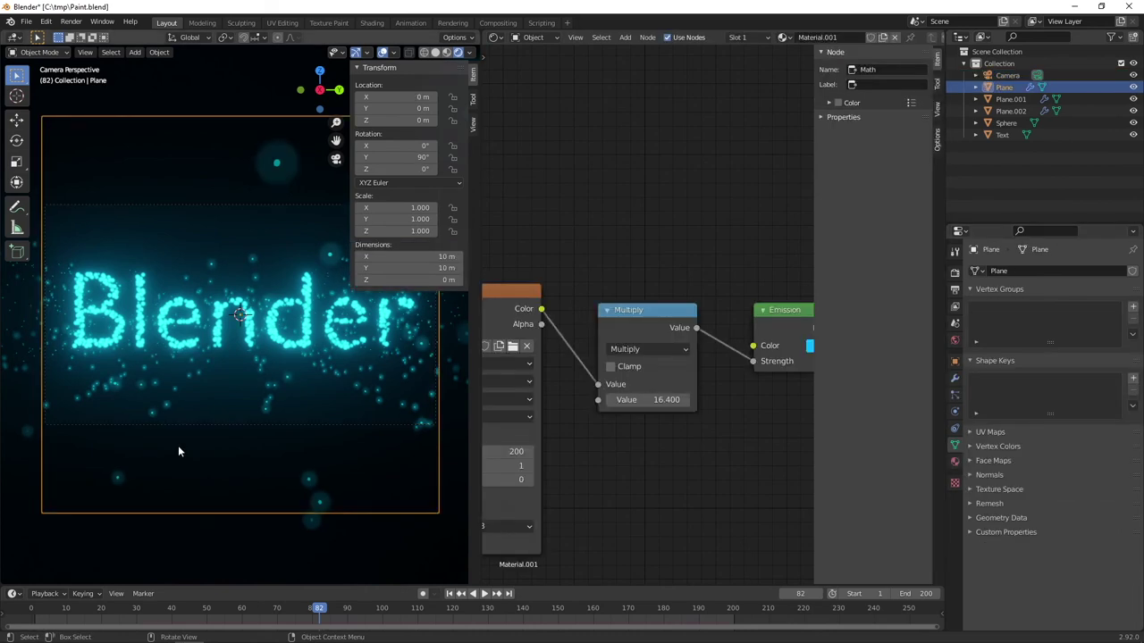
left_click(178, 445)
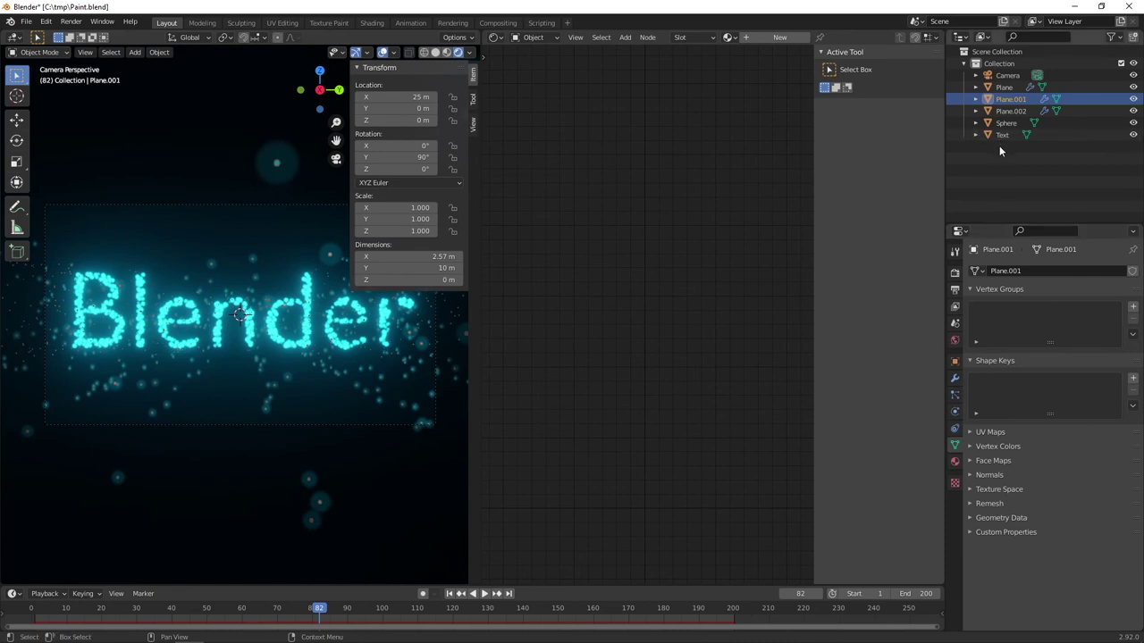
left_click(1007, 77)
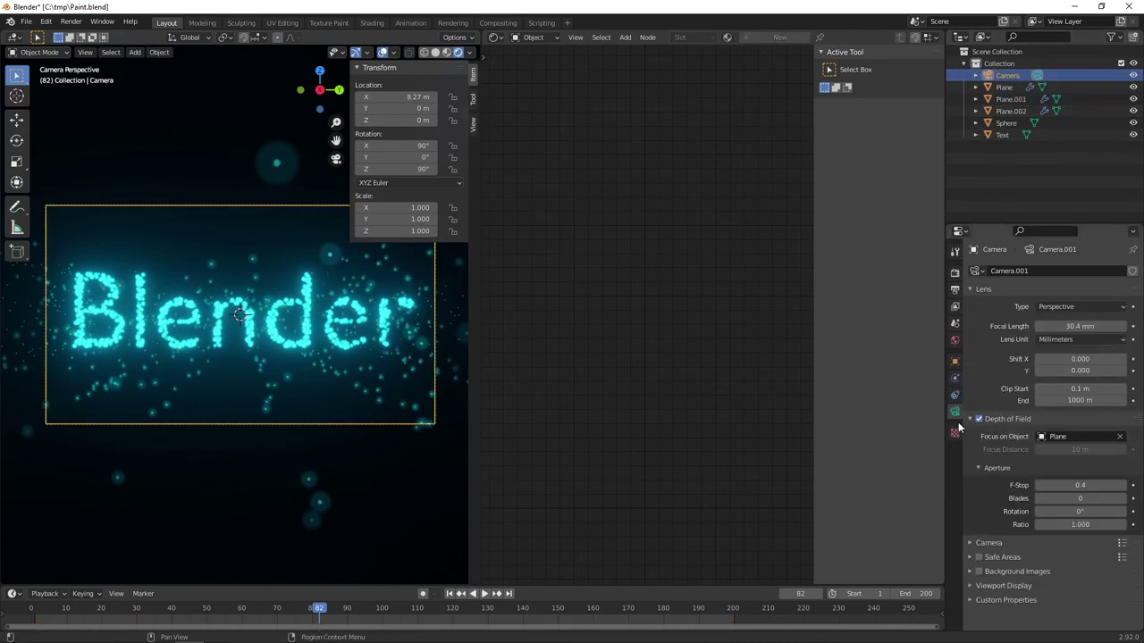
left_click(981, 586)
scroll(1001, 579, "down", 2)
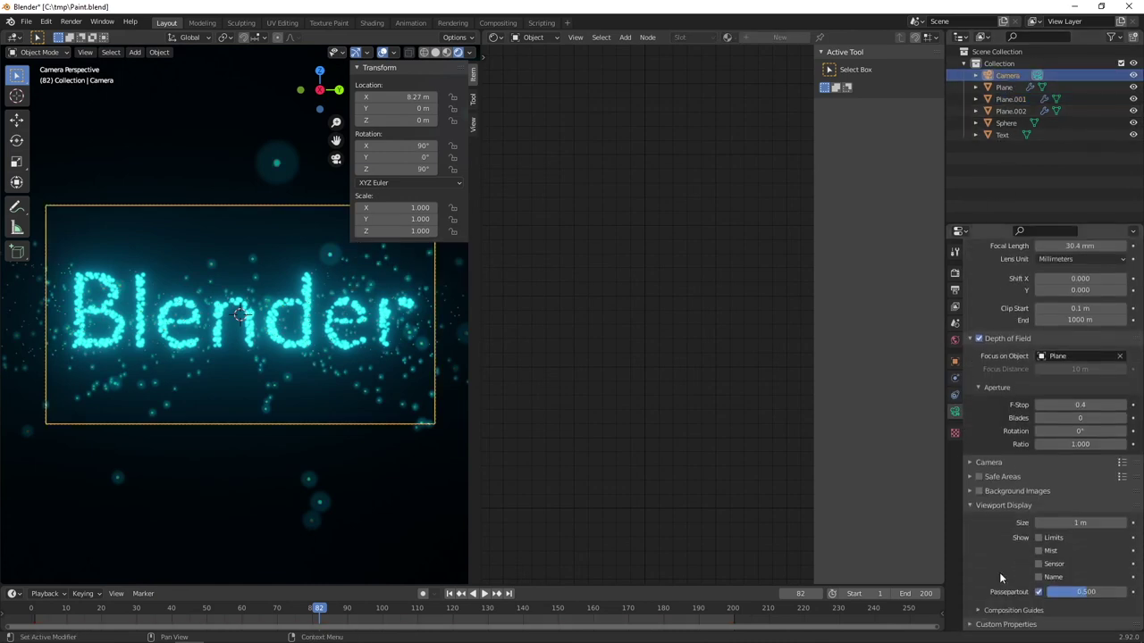
left_click_drag(1065, 594, 1126, 594)
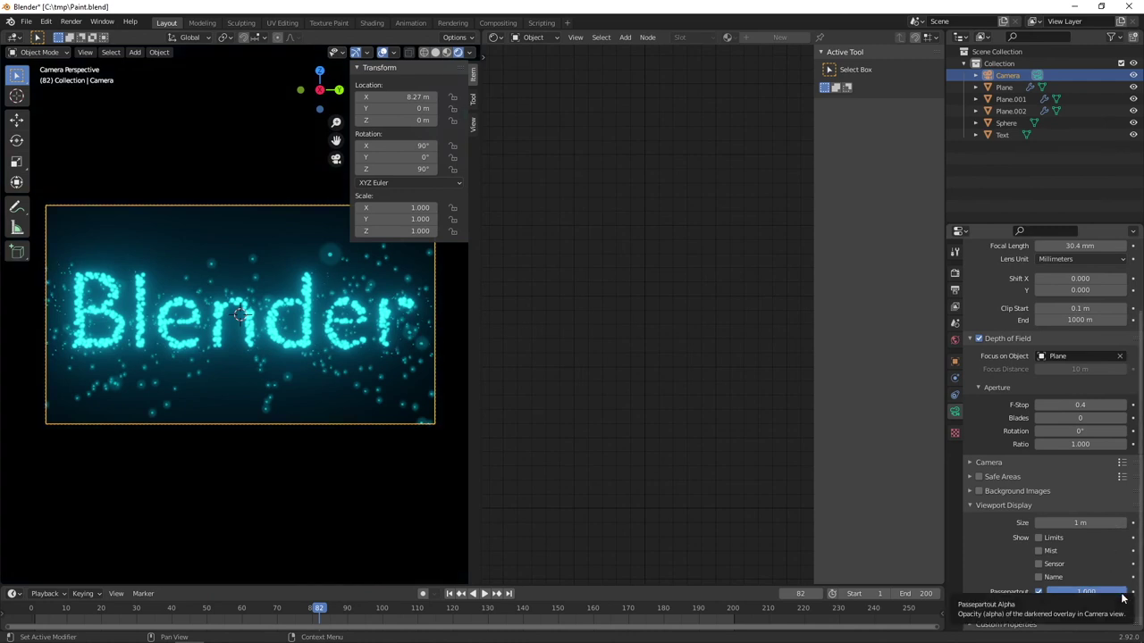
scroll(115, 264, "down", 3)
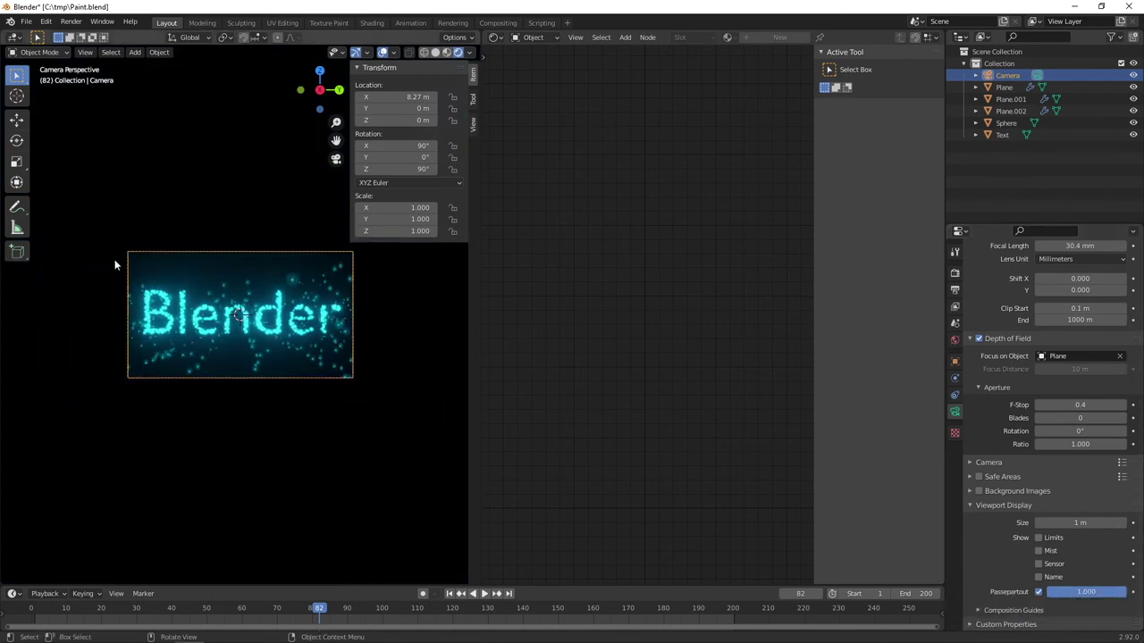
scroll(115, 268, "up", 2)
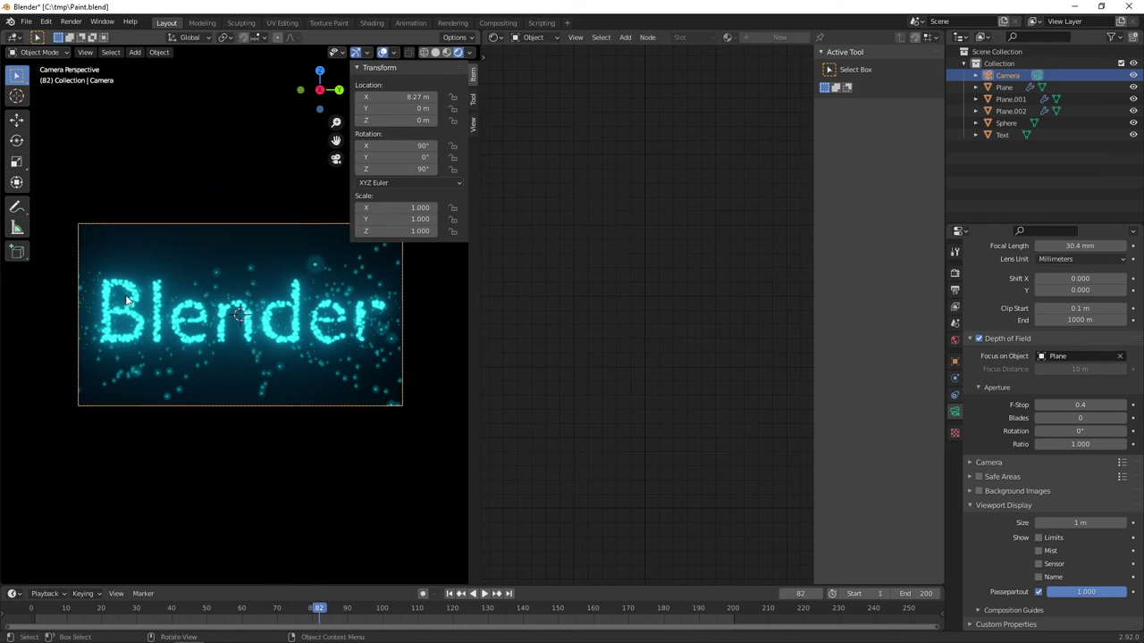
scroll(124, 301, "up", 3)
scroll(126, 301, "down", 2)
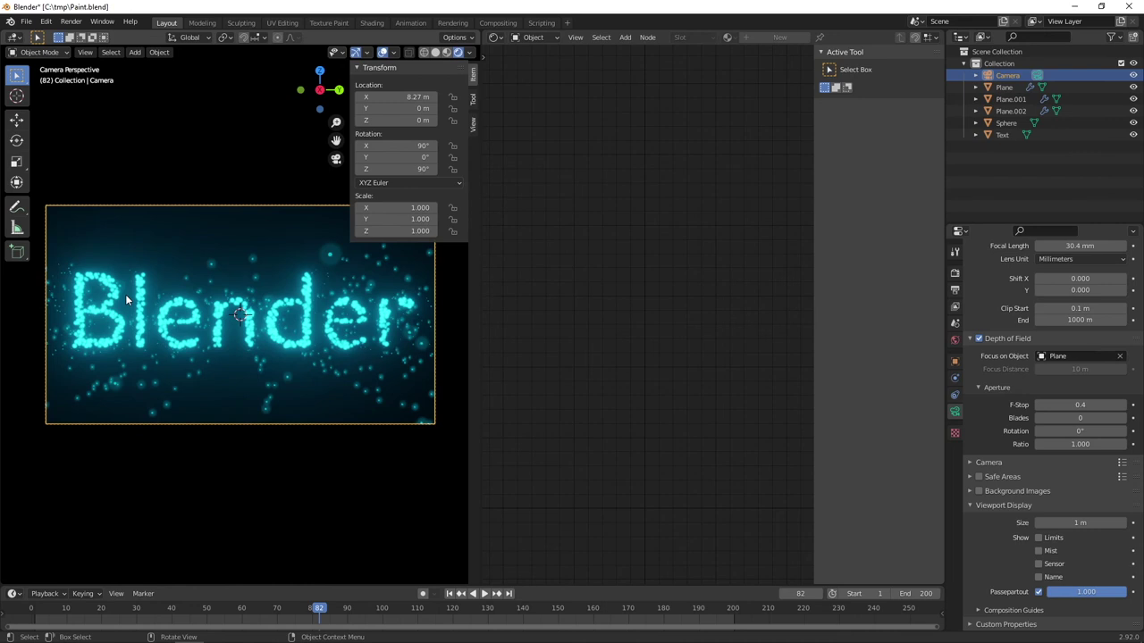
Save the file, render frame 82 as a still image and inspect the result before closing it.
left_click(26, 22)
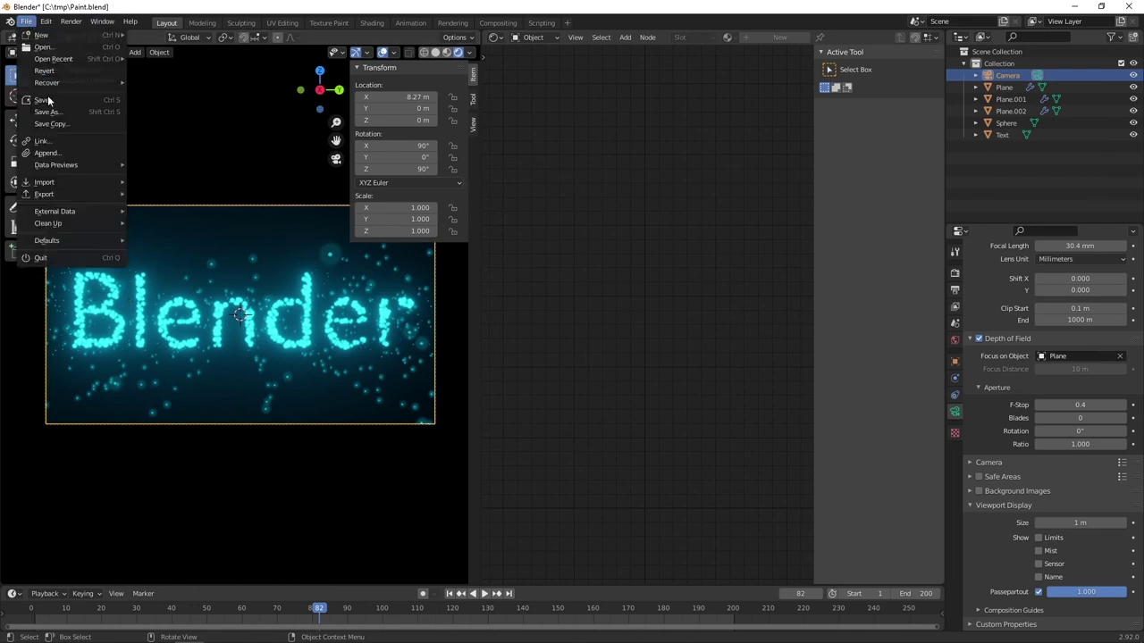
left_click(70, 21)
left_click(90, 40)
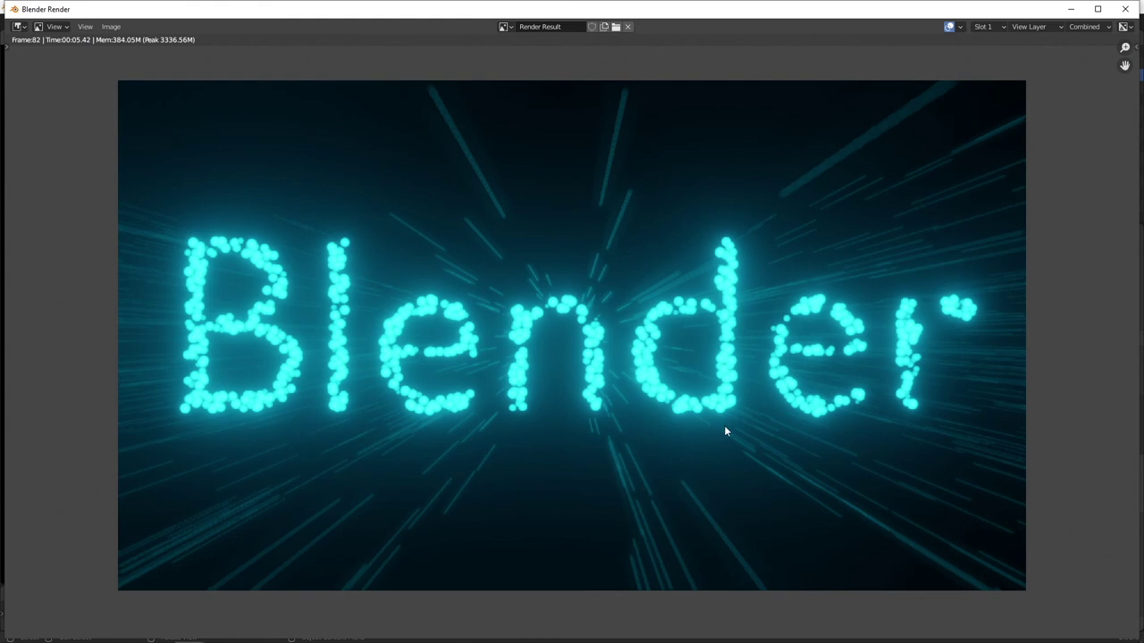
scroll(621, 452, "down", 2)
scroll(617, 454, "up", 2)
key("Escape")
Set the render output path to // and save the file.
scroll(1007, 331, "up", 3)
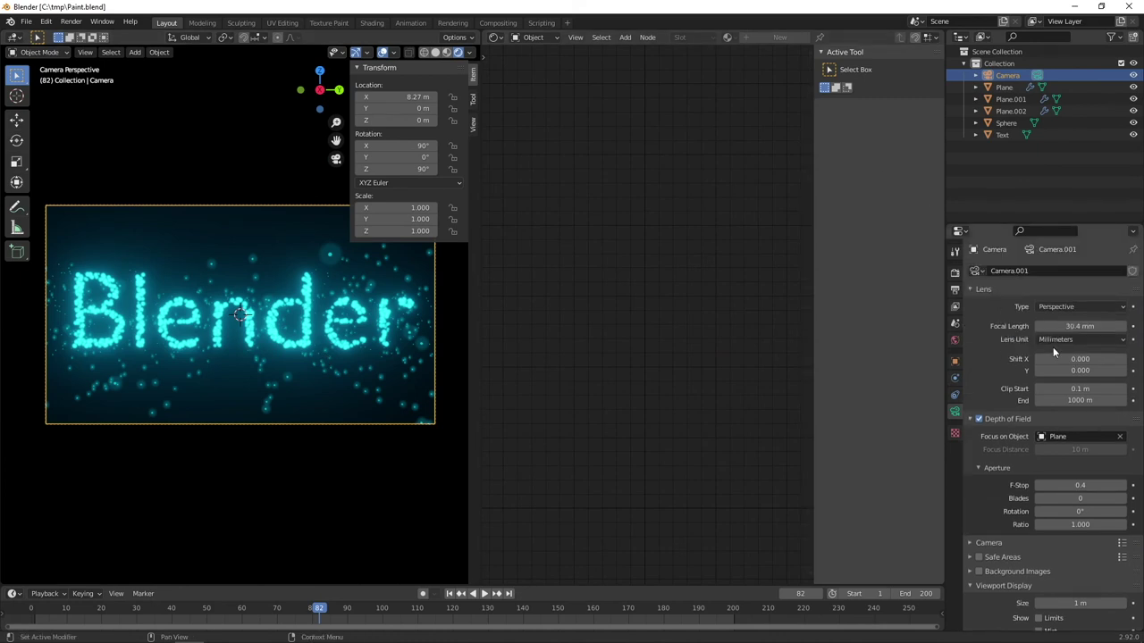
left_click(954, 272)
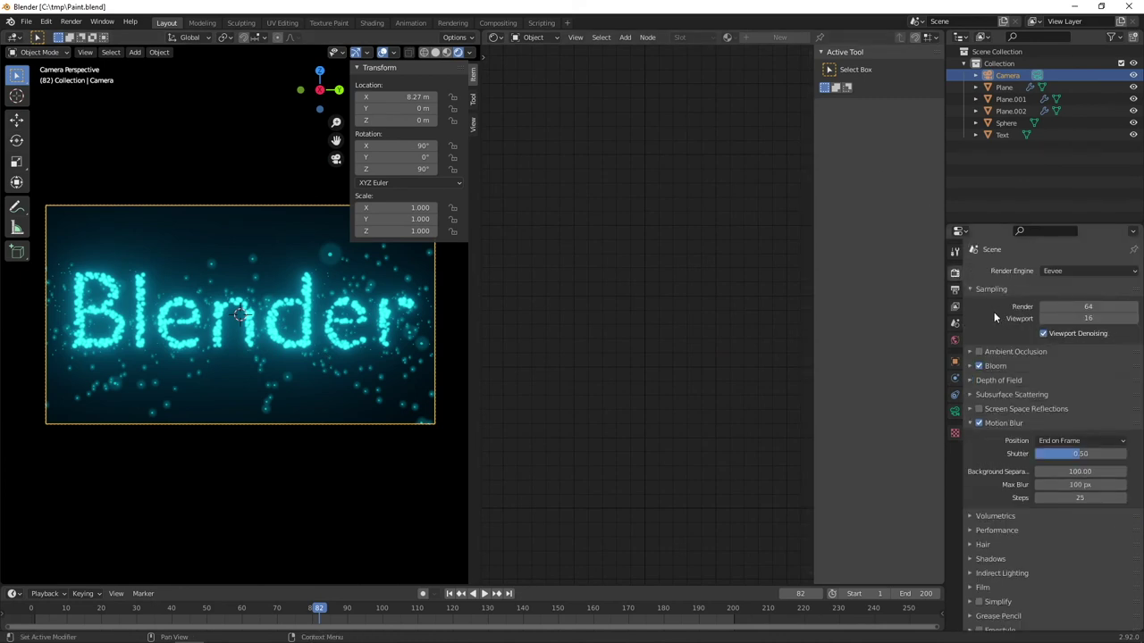
left_click(954, 290)
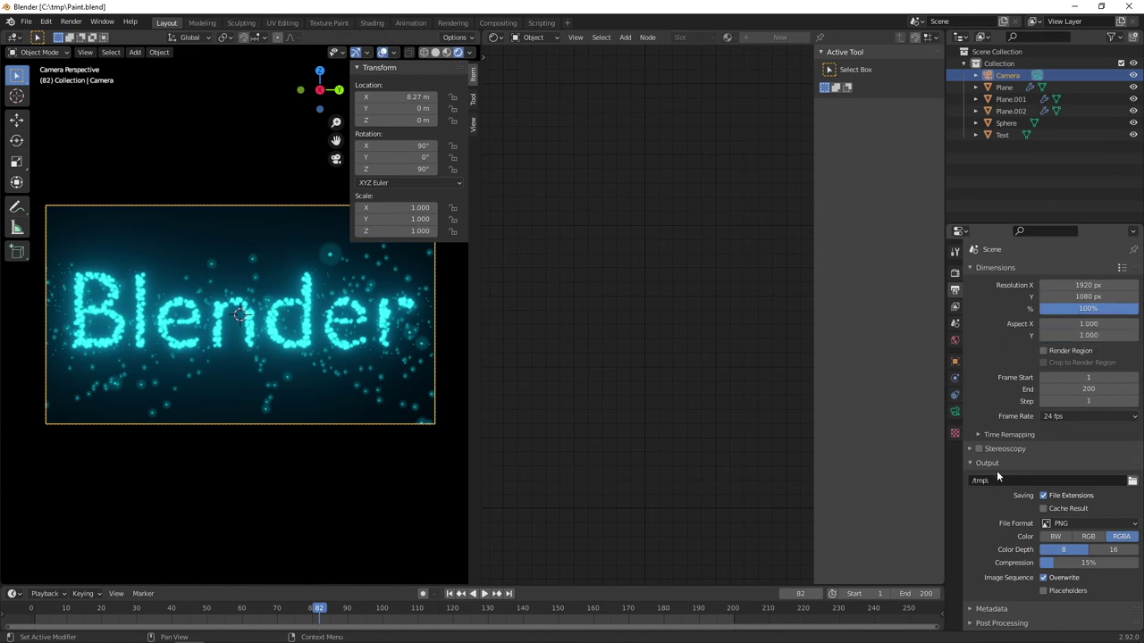
left_click(1026, 480)
type("//")
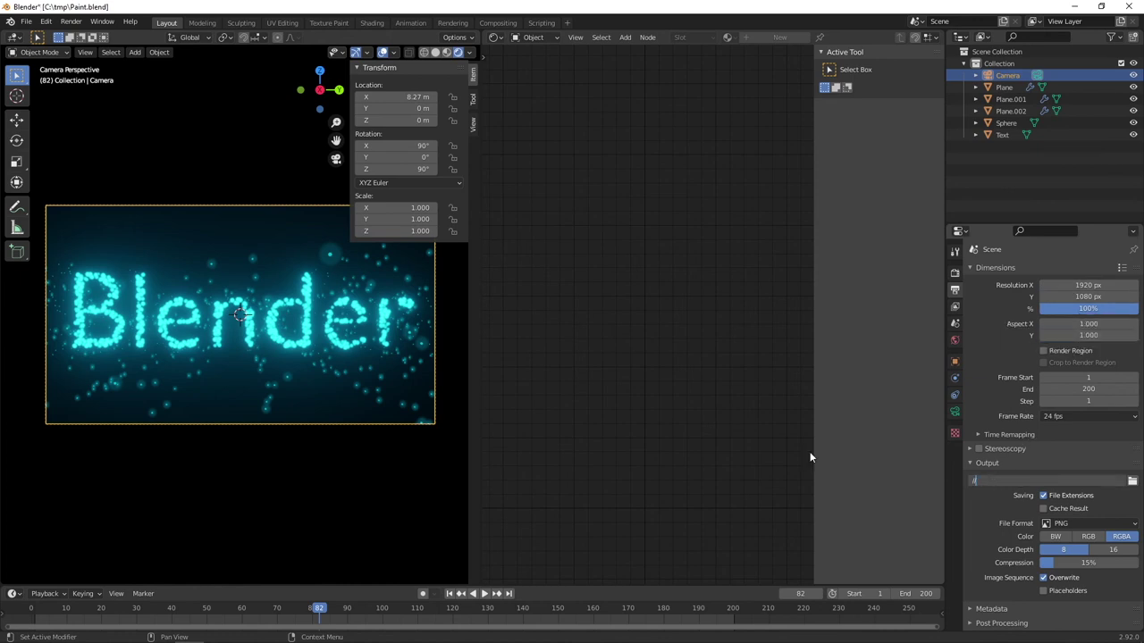
key("Return")
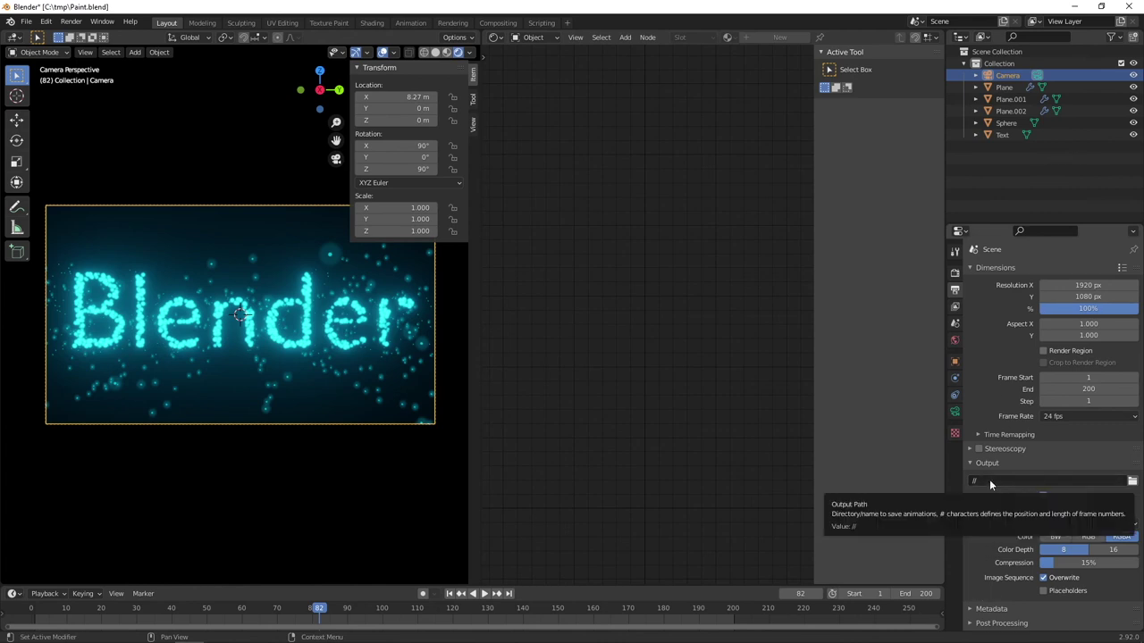
left_click(26, 22)
left_click(42, 101)
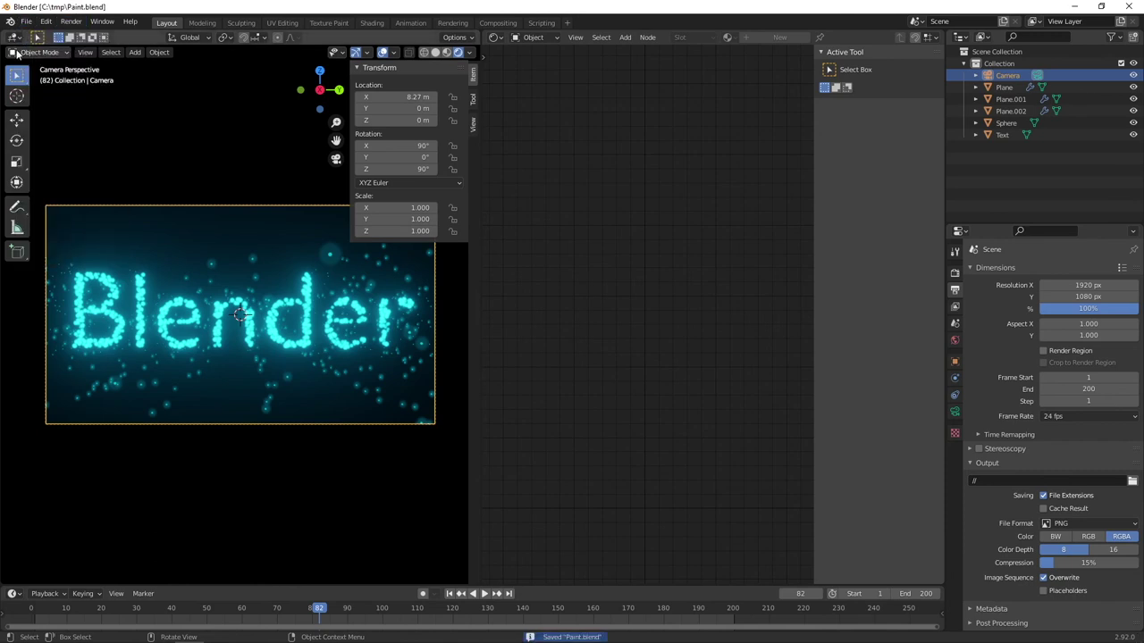
Join the 3D viewport with the neighbouring shader editor so the viewport fills both areas.
right_click(479, 33)
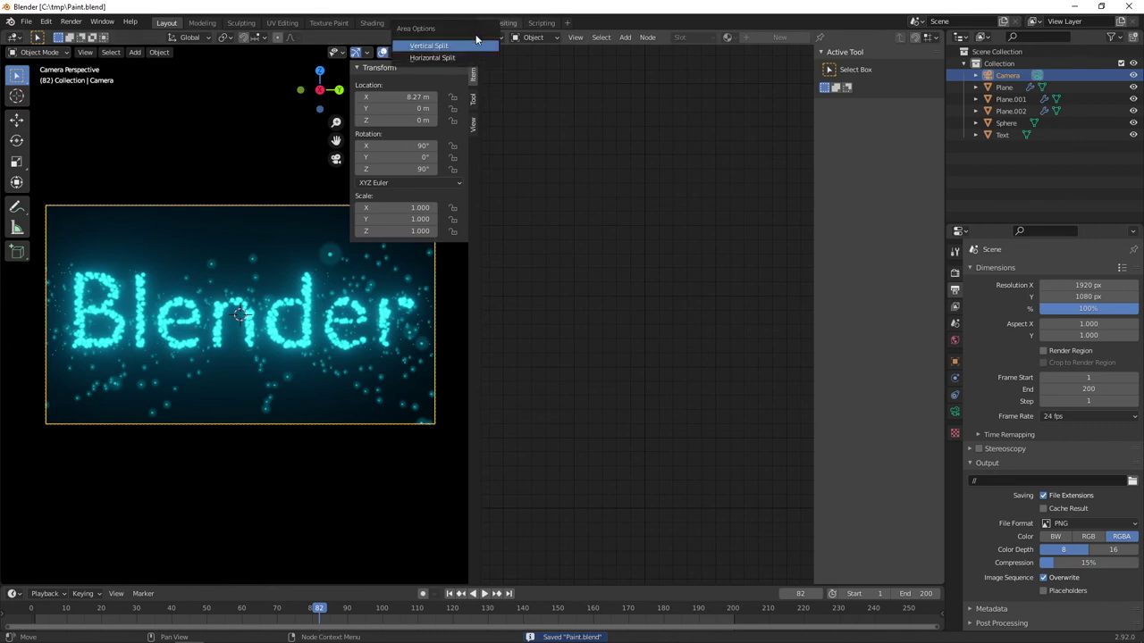
right_click(479, 33)
left_click(518, 83)
left_click(714, 122)
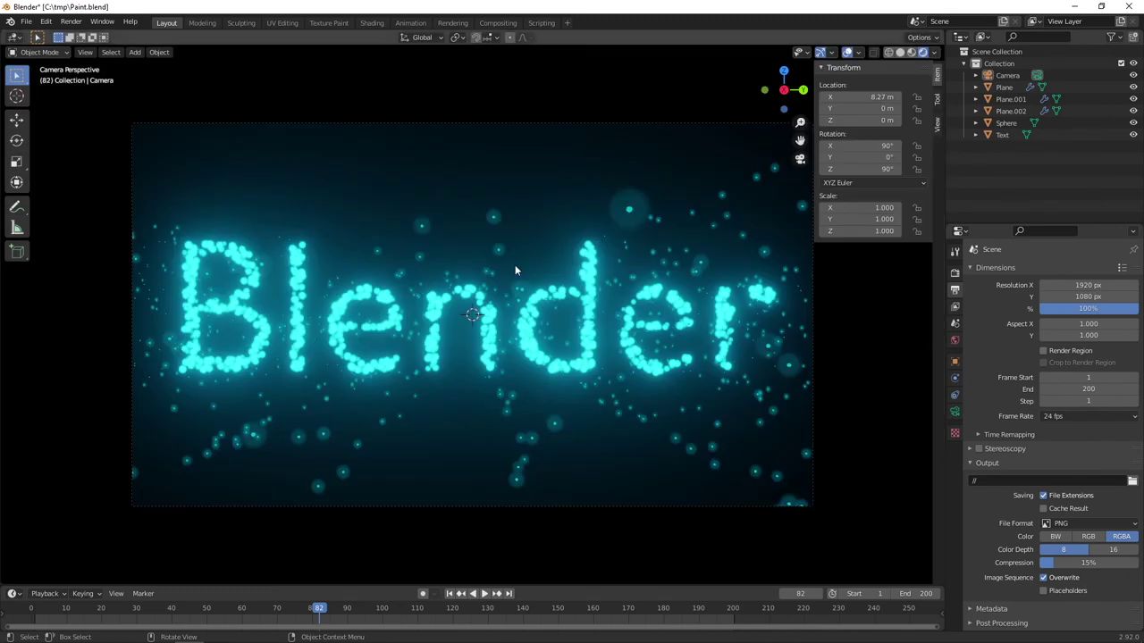
Switch the viewport area to the Compositor, enable Use Nodes and space the Composite node away from Render Layers.
left_click(13, 38)
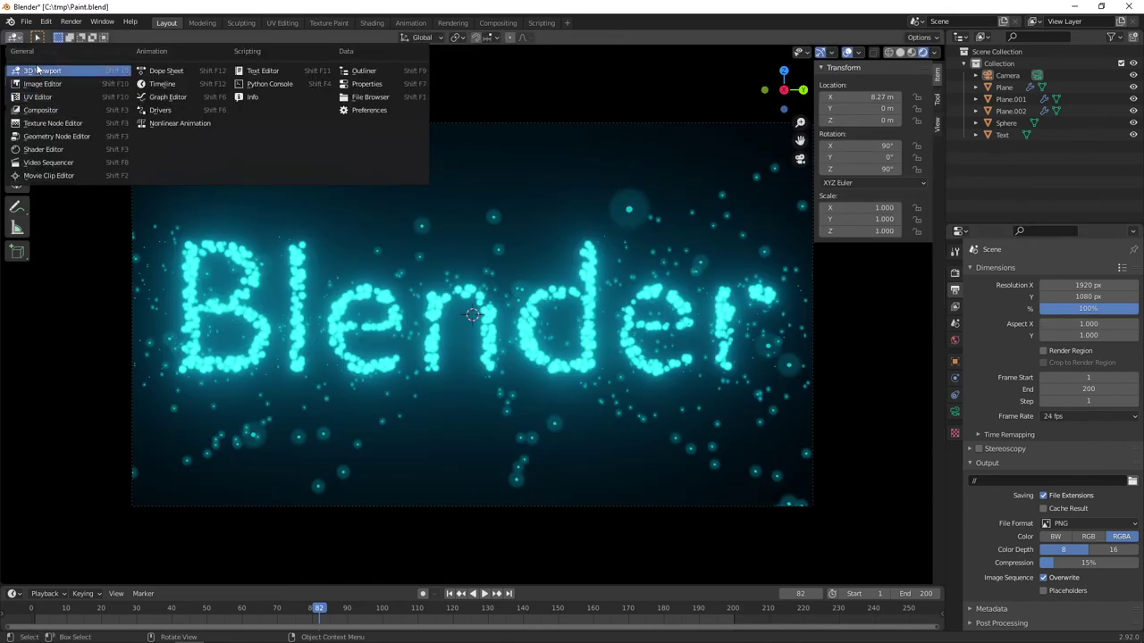
left_click(75, 110)
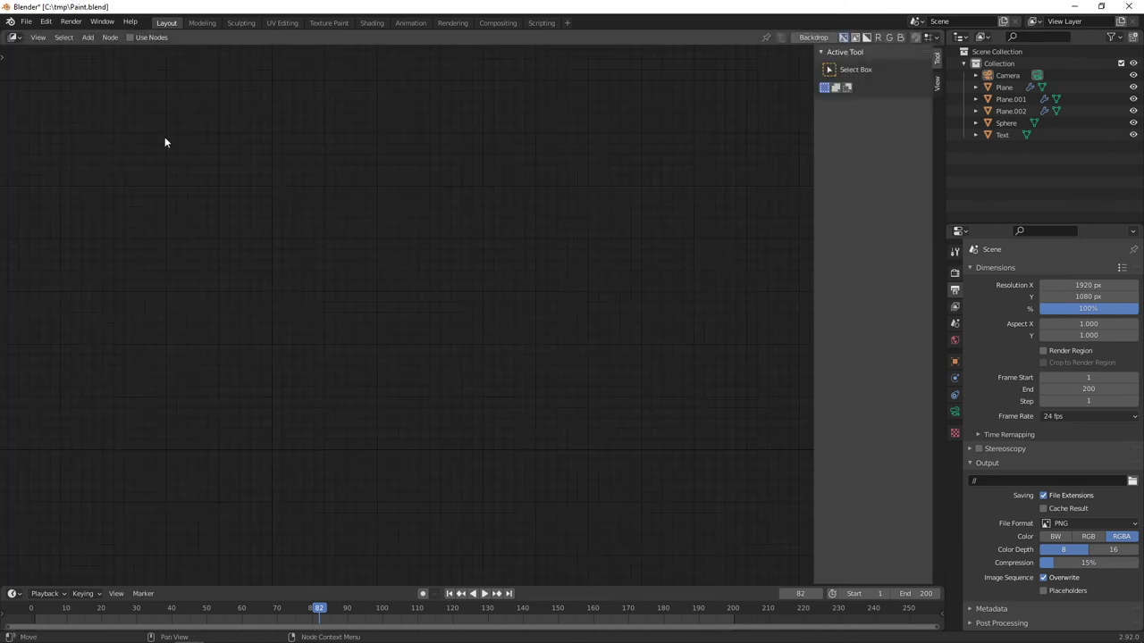
left_click(133, 38)
left_click_drag(320, 278, 242, 282)
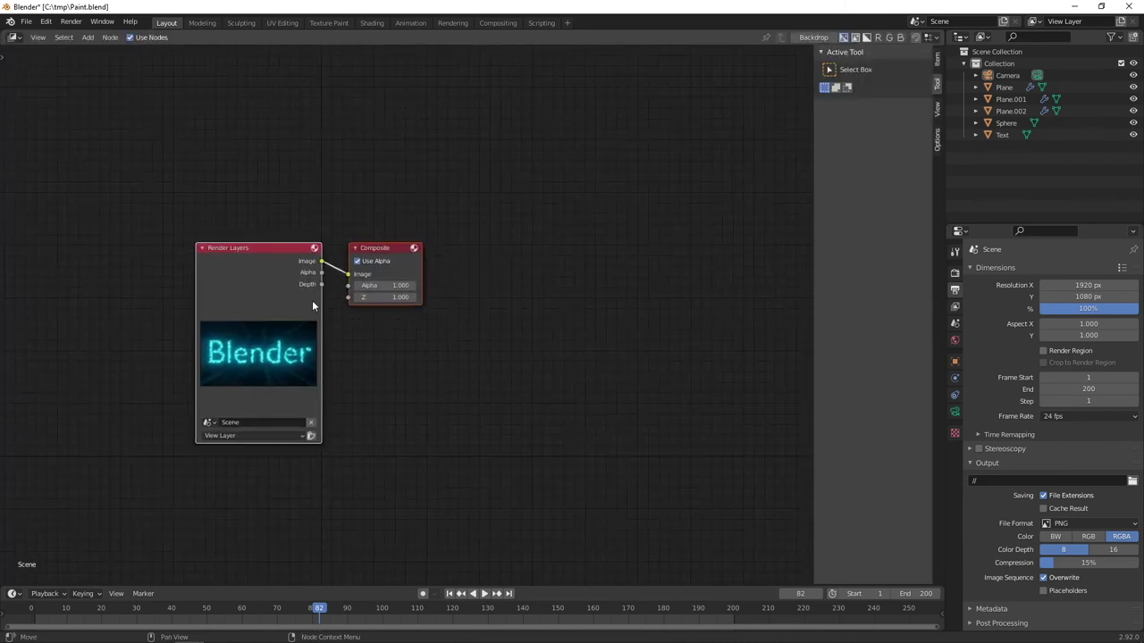
left_click_drag(368, 274, 492, 266)
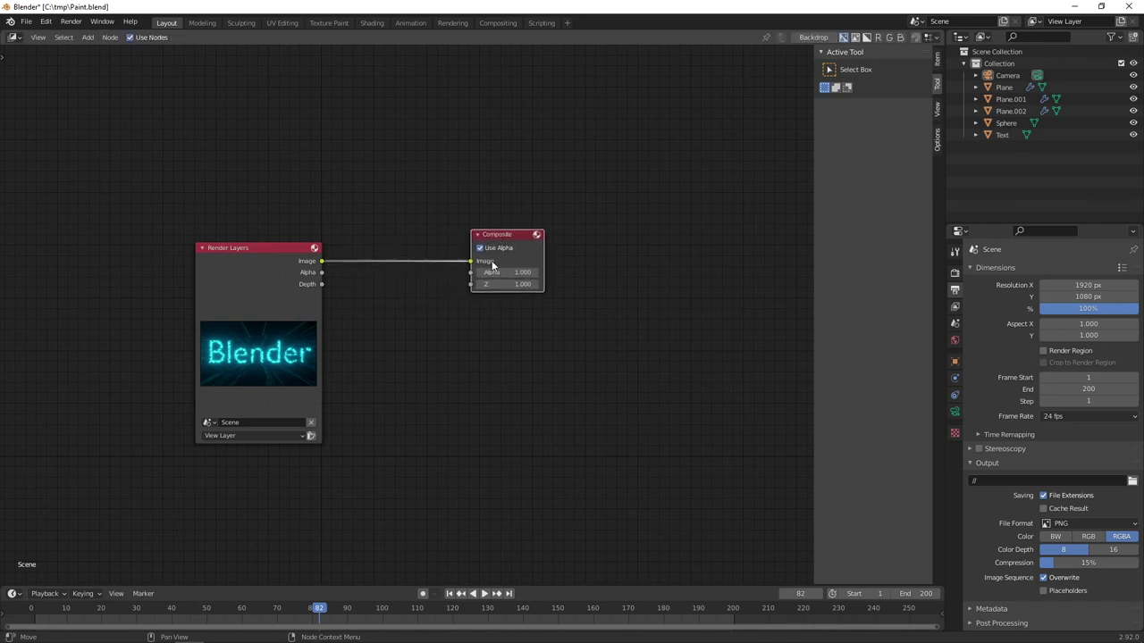
Add a Lens Distortion node on the link between Render Layers and Composite.
key("shift+a")
left_click(235, 330)
type("dist")
key("Return")
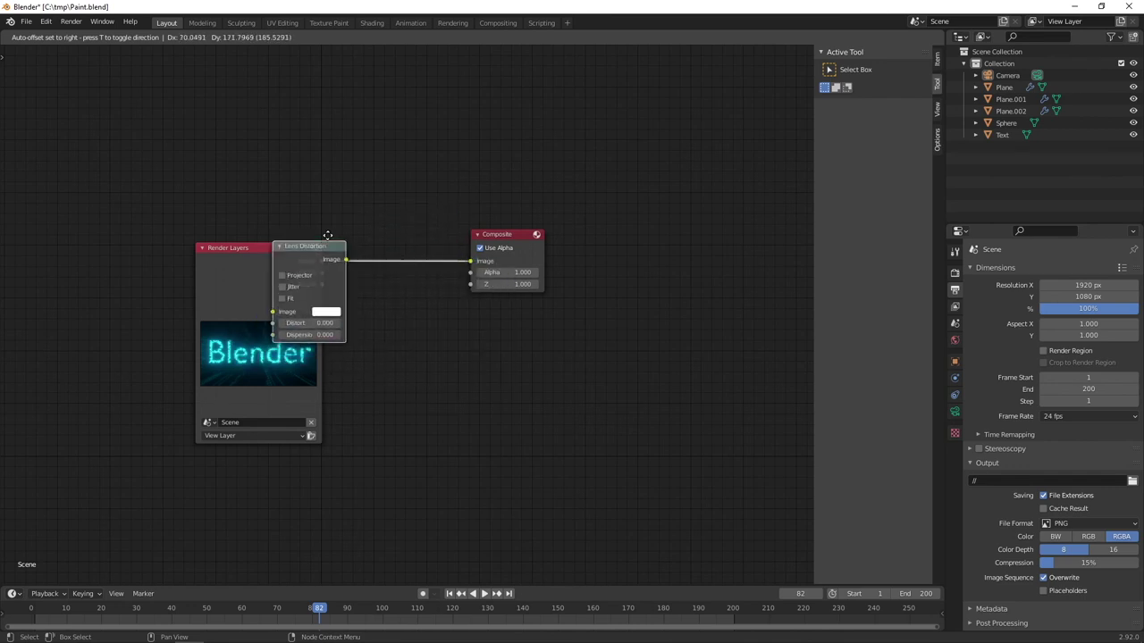
left_click(369, 229)
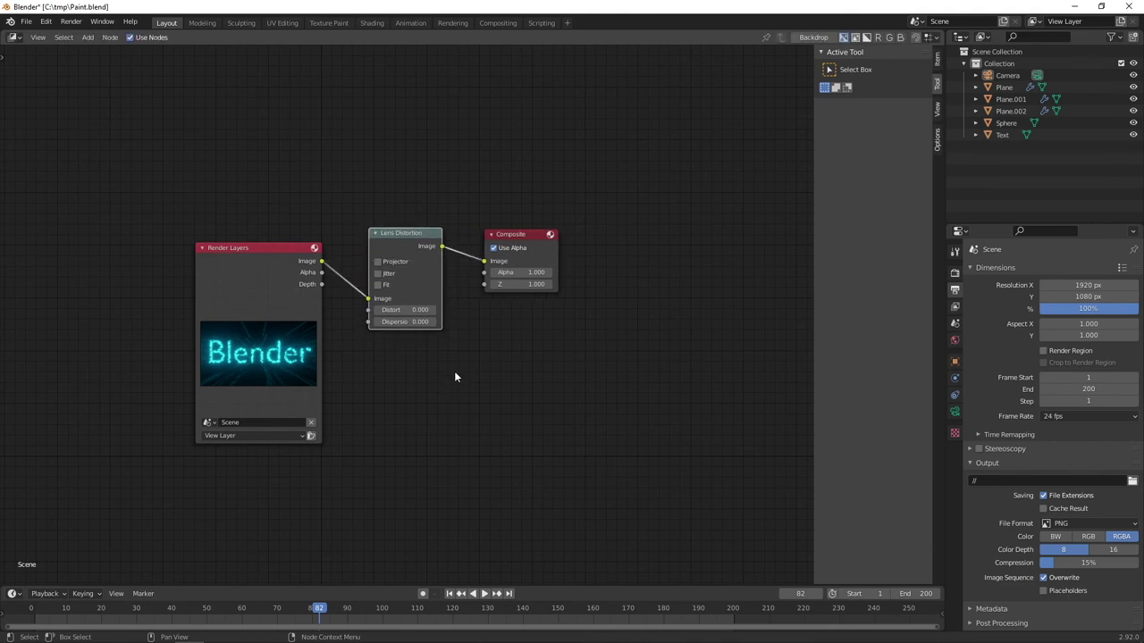
Add a Viewer node below Composite and connect the Lens Distortion image output to it.
key("shift+a")
type("view")
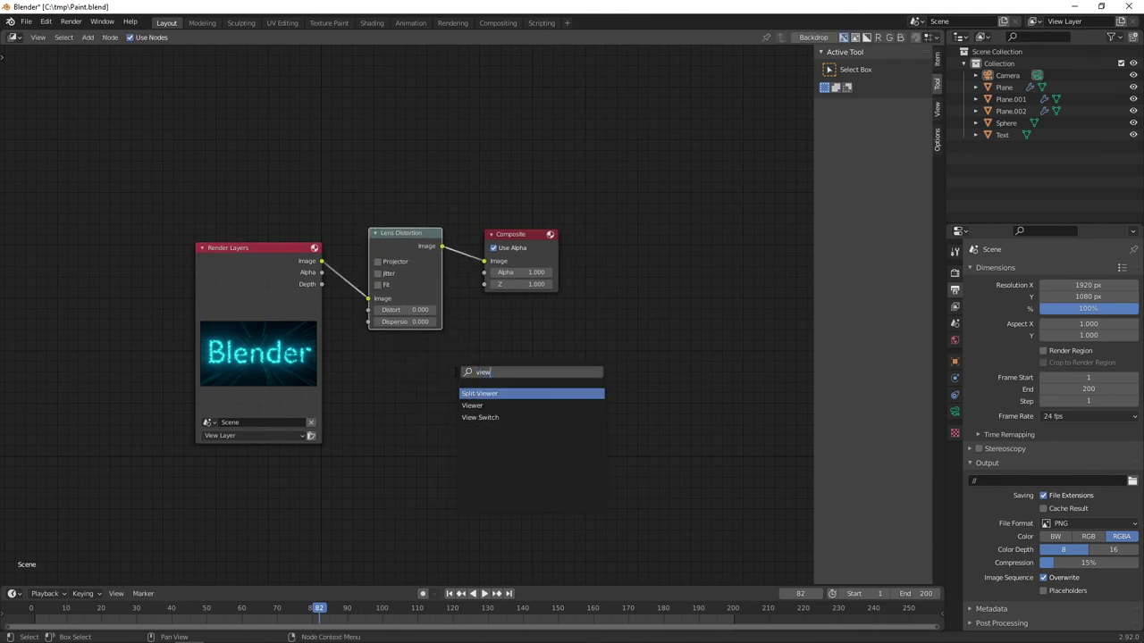
key("Down")
key("Return")
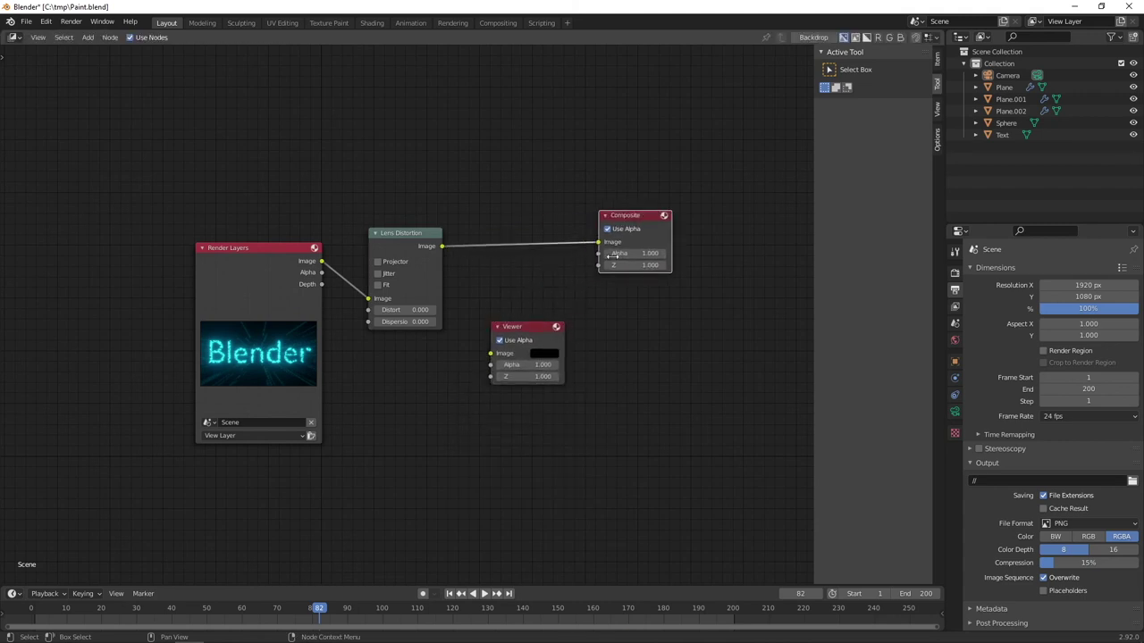
left_click(634, 306)
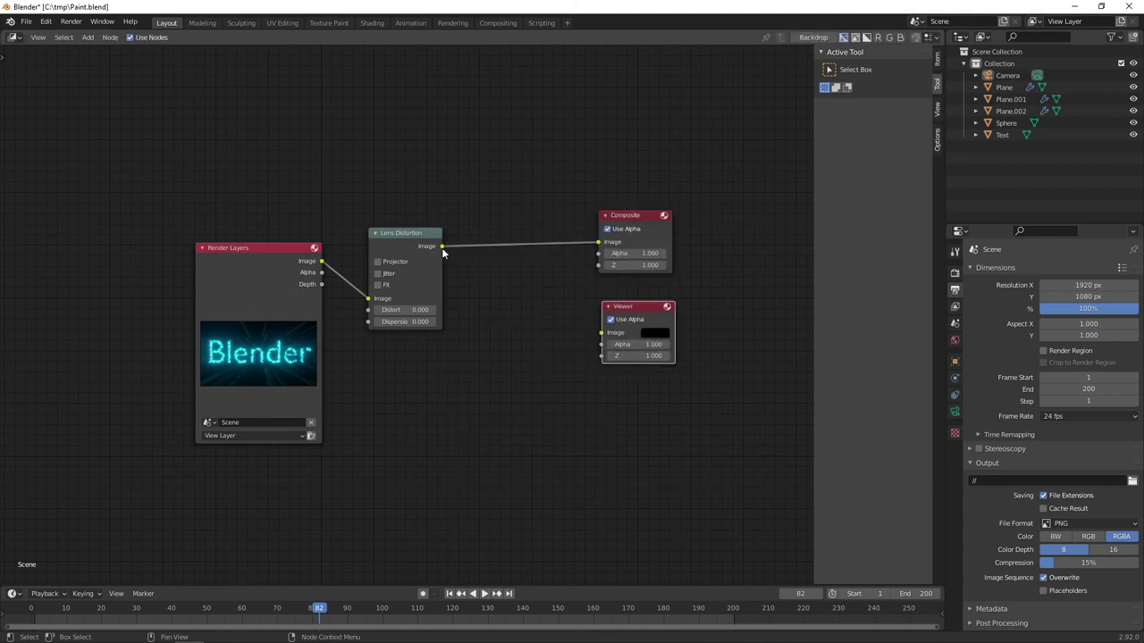
left_click_drag(444, 250, 601, 334)
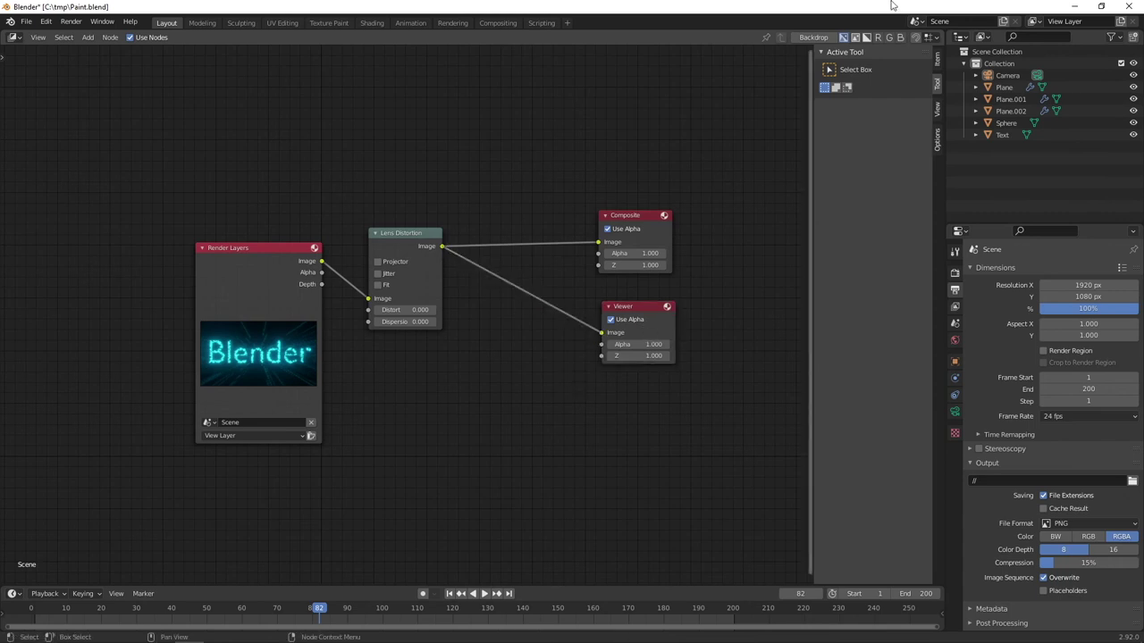
Enable the compositor backdrop, set its zoom to 0.67 and shift the node view below the text.
left_click(804, 38)
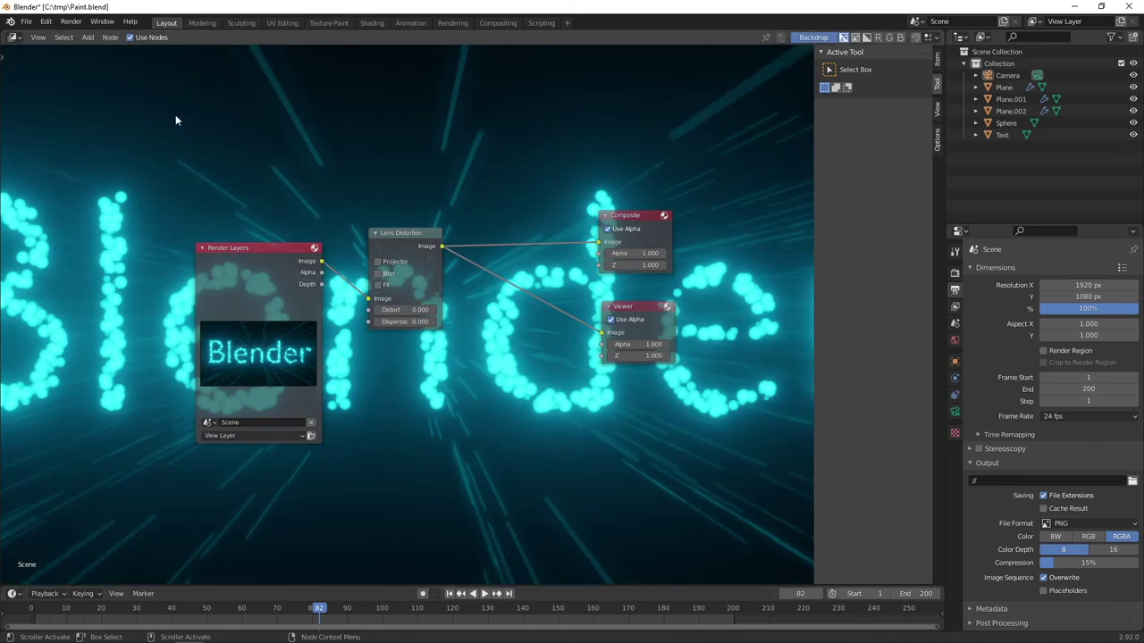
scroll(268, 161, "down", 2)
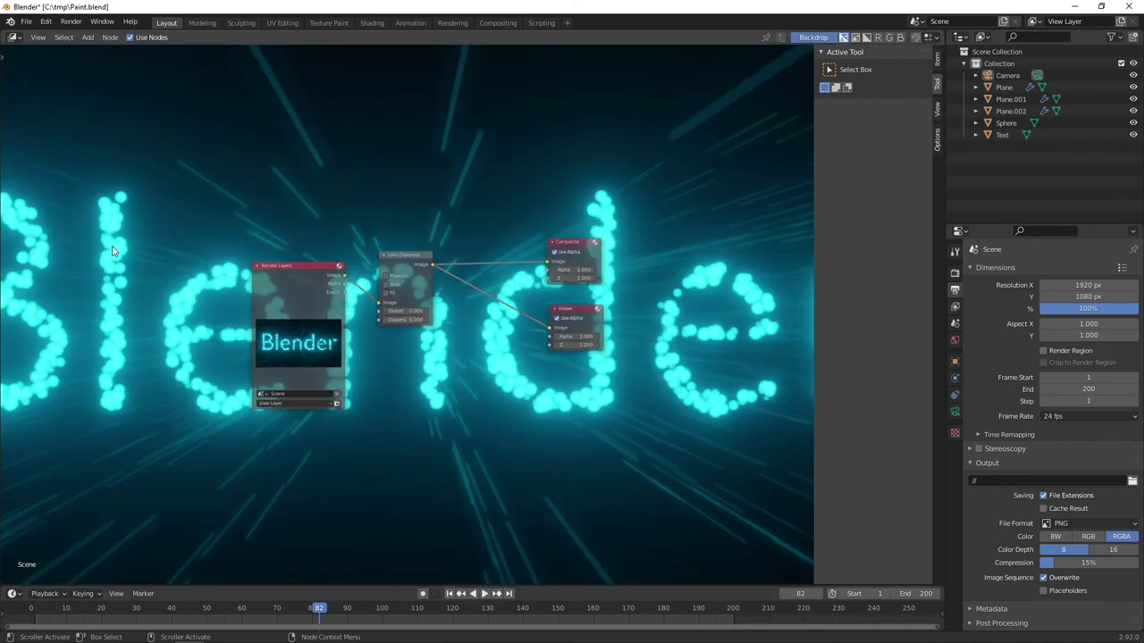
left_click(936, 111)
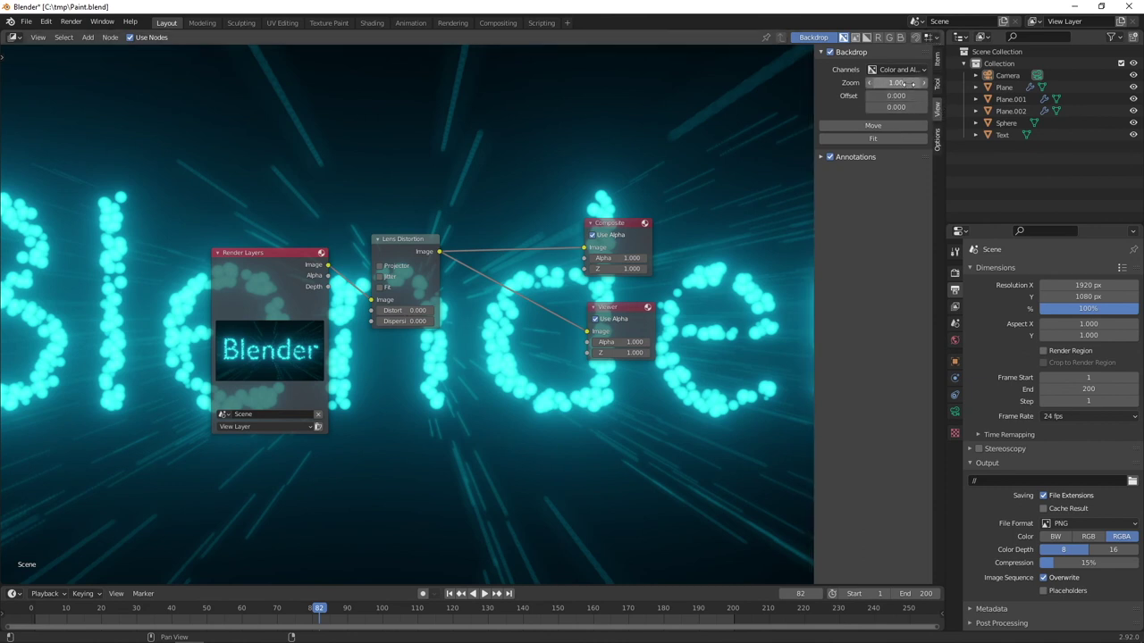
left_click_drag(907, 83, 871, 84)
middle_click_drag(483, 179, 451, 360)
left_click_drag(379, 437, 385, 450)
middle_click_drag(429, 383, 449, 368)
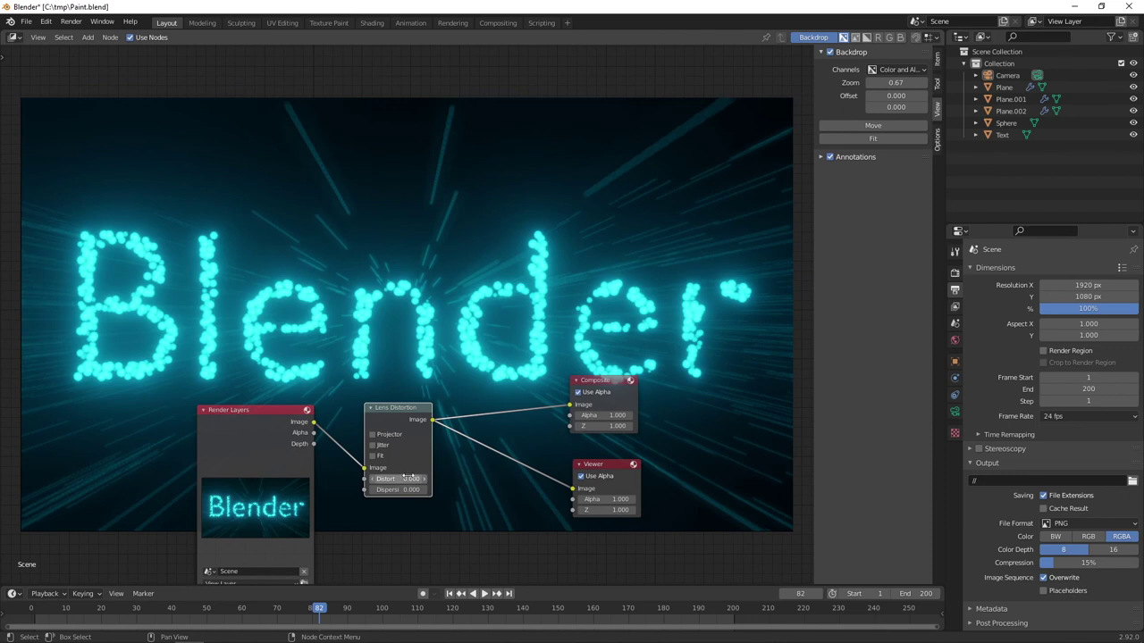
Set the Lens Distortion node's Dispersion to 0.300.
scroll(411, 483, "up", 2)
middle_click_drag(416, 489, 454, 466)
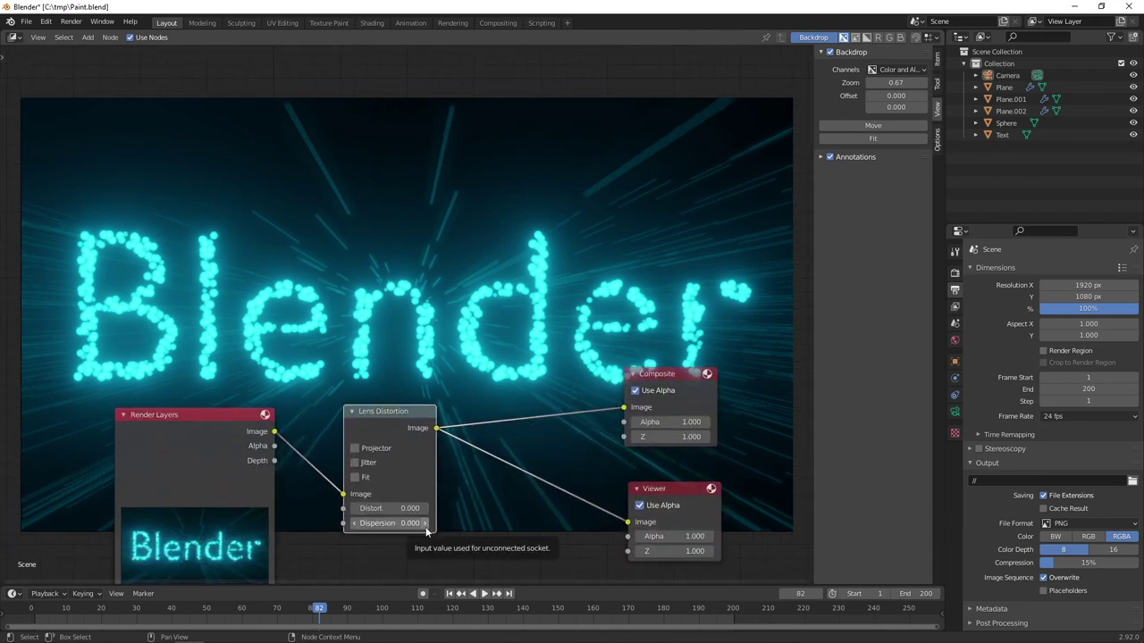
left_click(371, 529)
type("0.30")
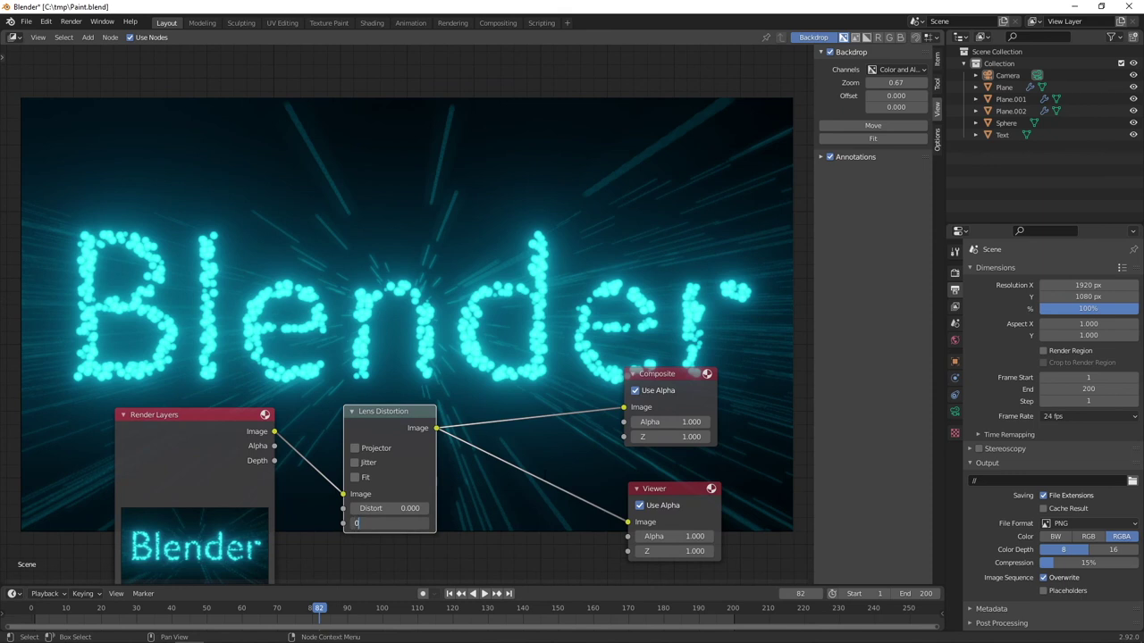
key("Return")
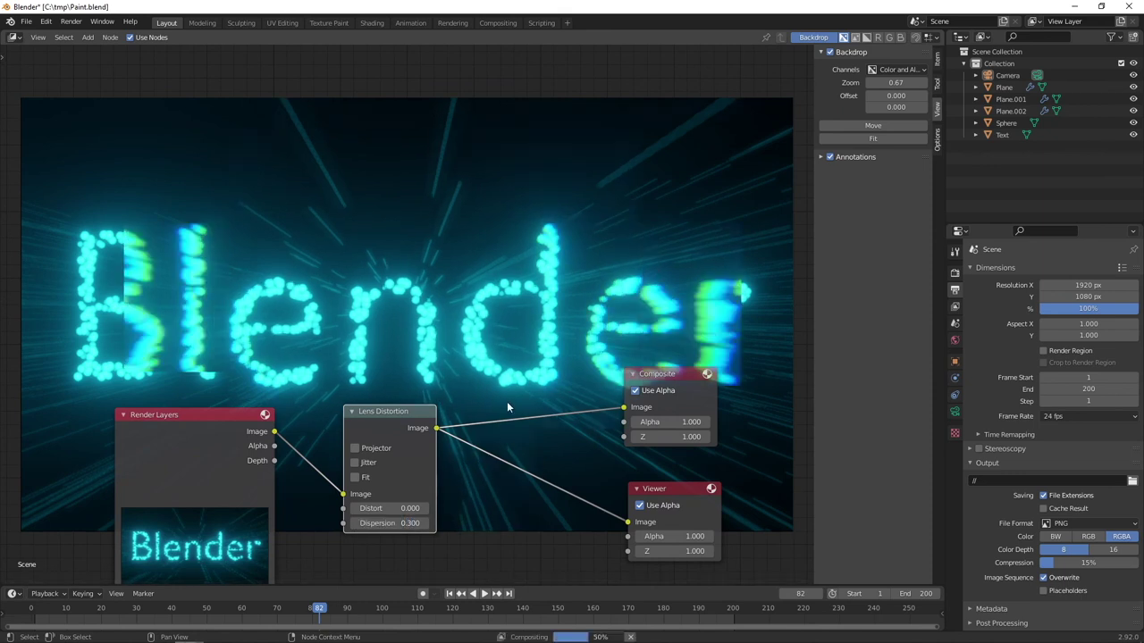
Move the Render Layers node slightly down and switch the compositor area back to the 3D Viewport.
scroll(138, 288, "down", 1)
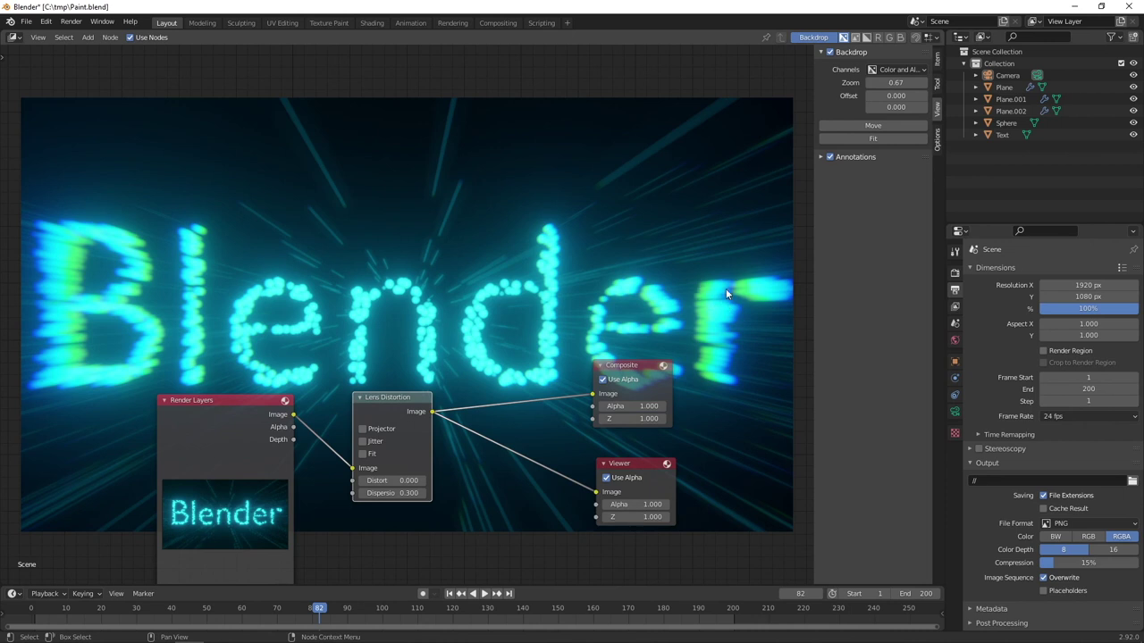
scroll(494, 254, "down", 1)
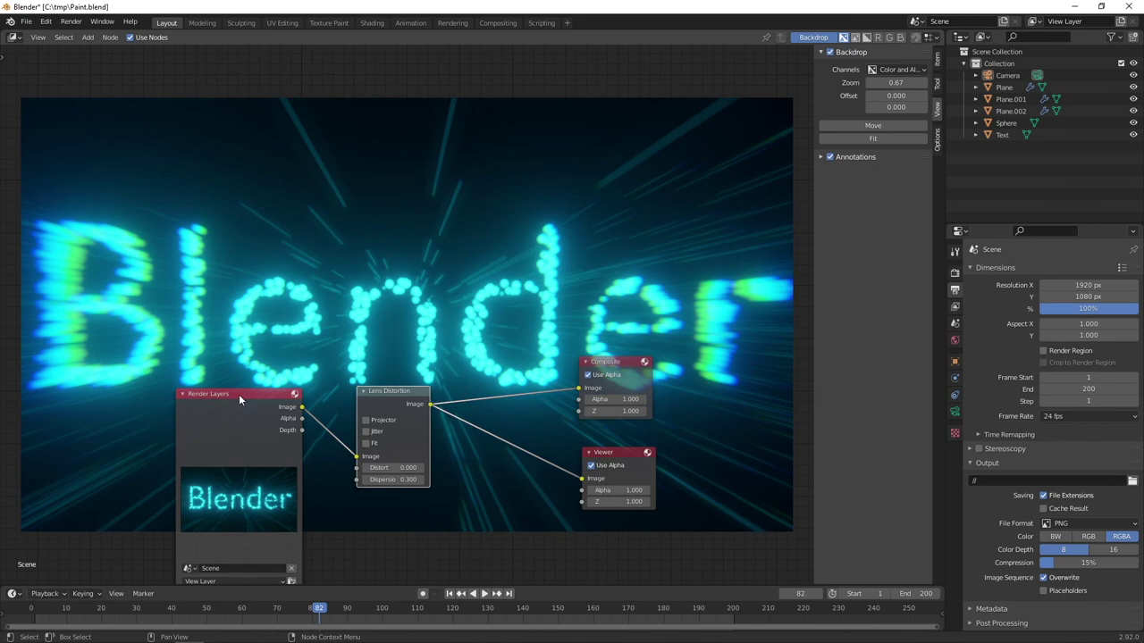
left_click_drag(239, 394, 239, 405)
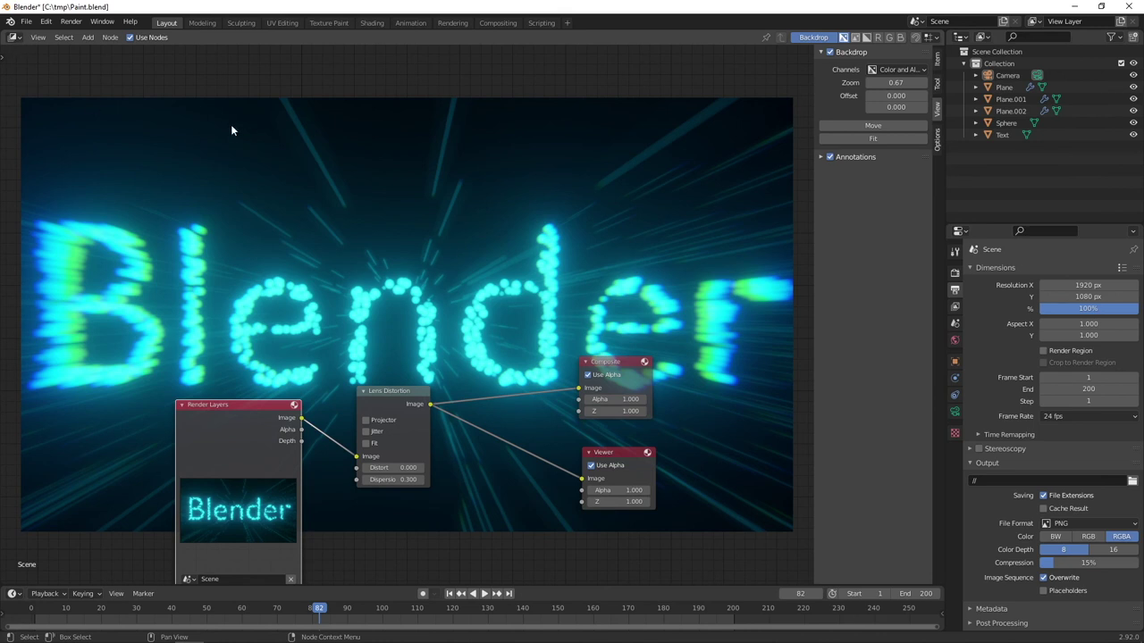
left_click(14, 39)
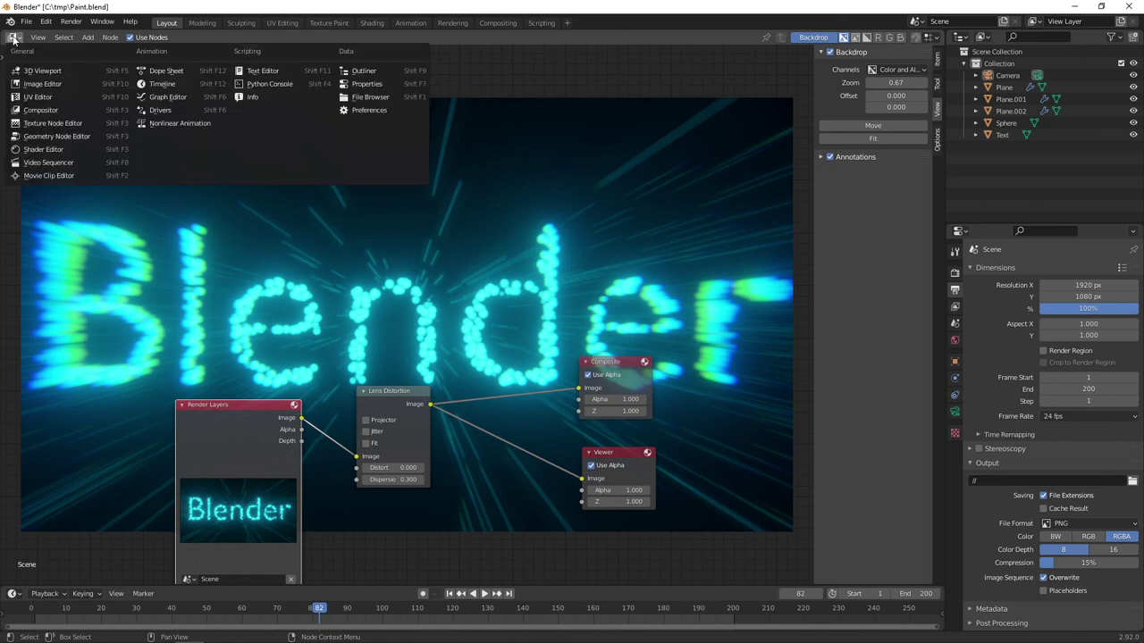
left_click(41, 70)
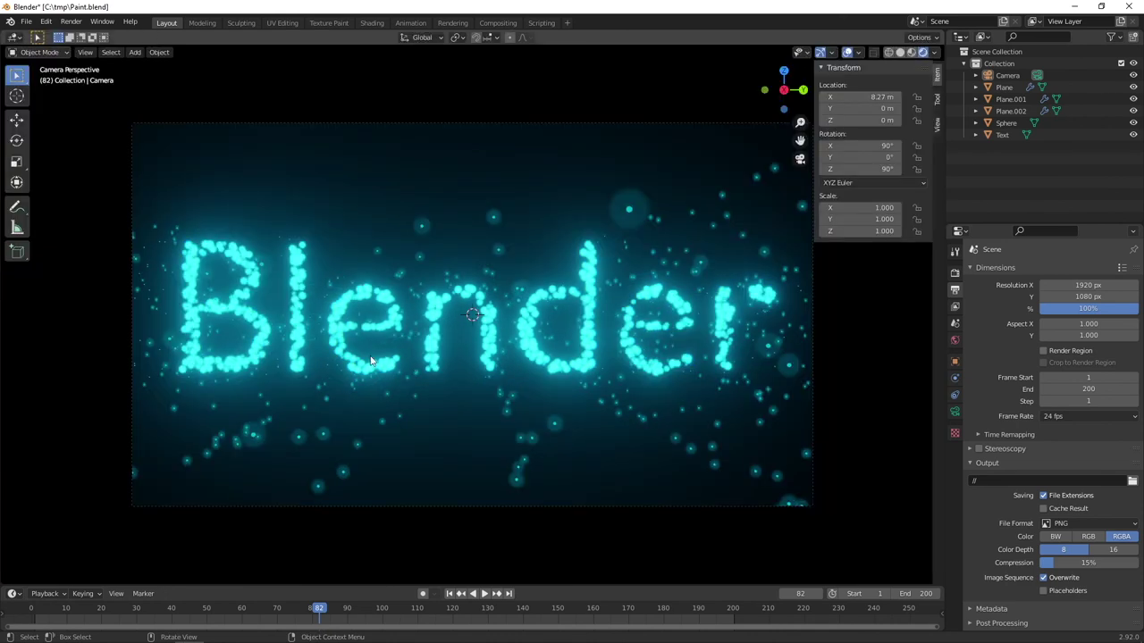
Select the camera, enlarge the timeline area upward and change it to the Graph Editor.
left_click(1006, 77)
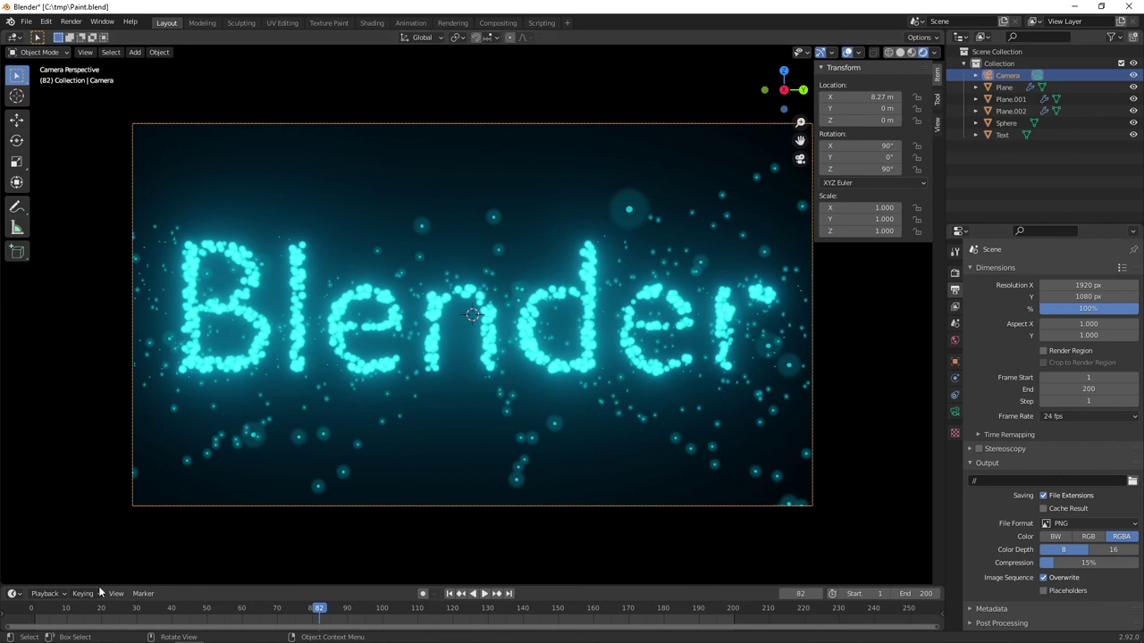
left_click_drag(145, 587, 152, 493)
left_click(12, 499)
left_click(13, 499)
left_click(12, 498)
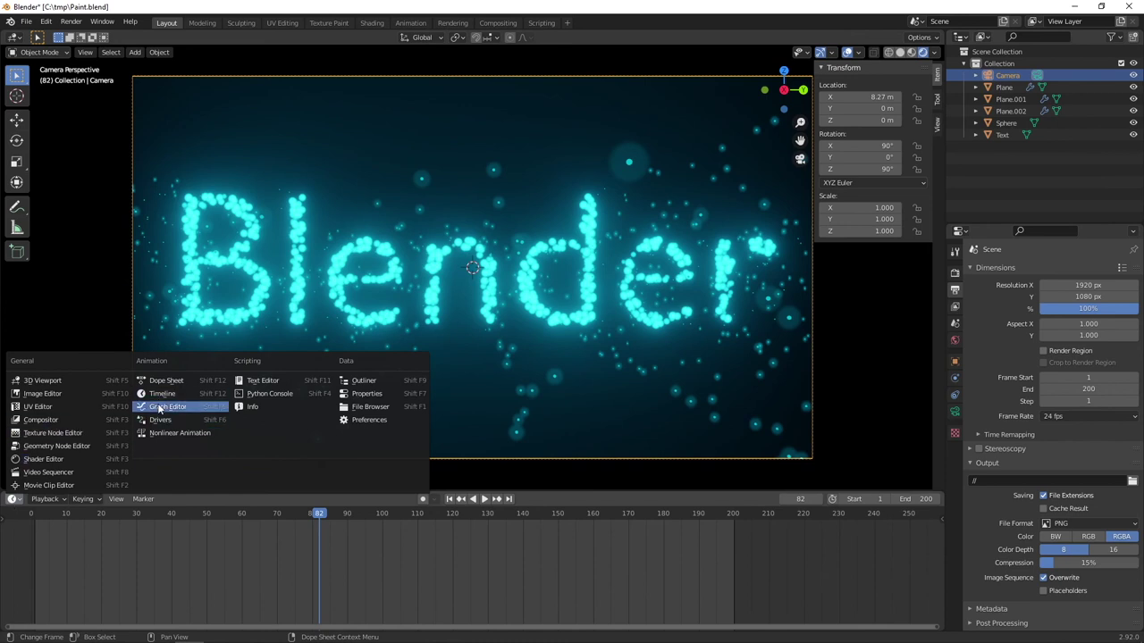
left_click(160, 408)
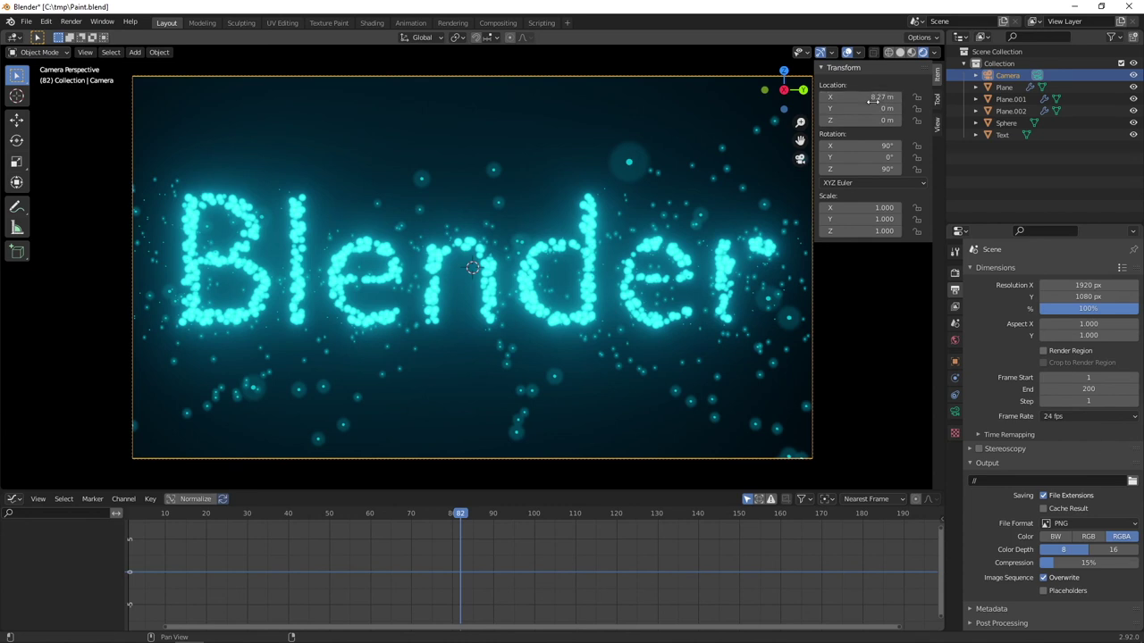
Insert a location keyframe for the camera at frame 1 and expand its transform channels.
left_click_drag(370, 540, 129, 543)
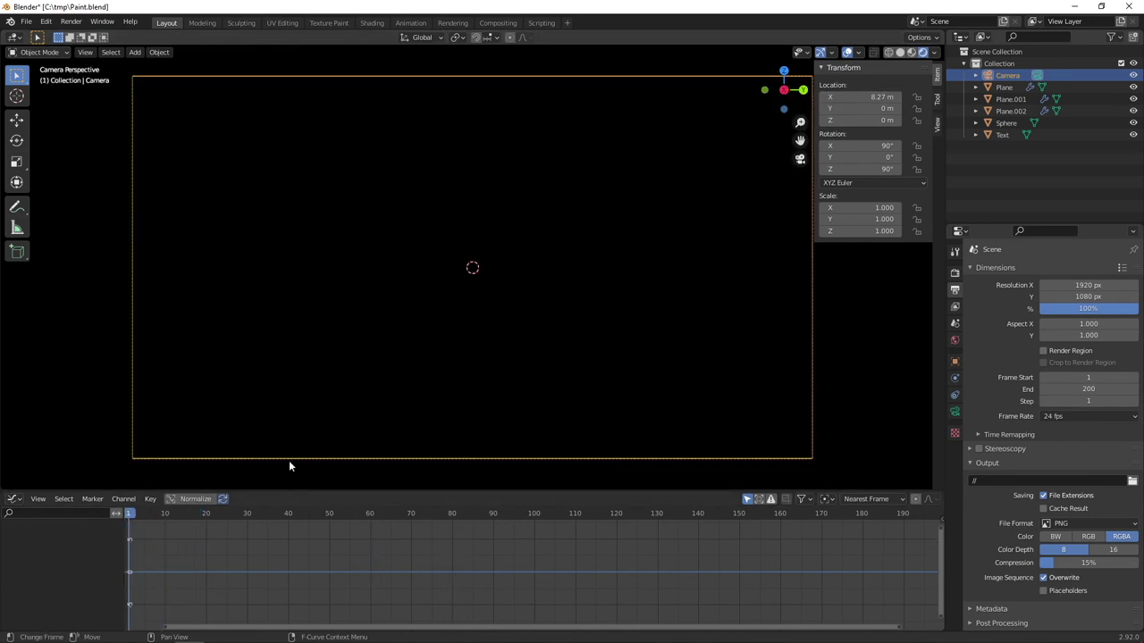
key("i")
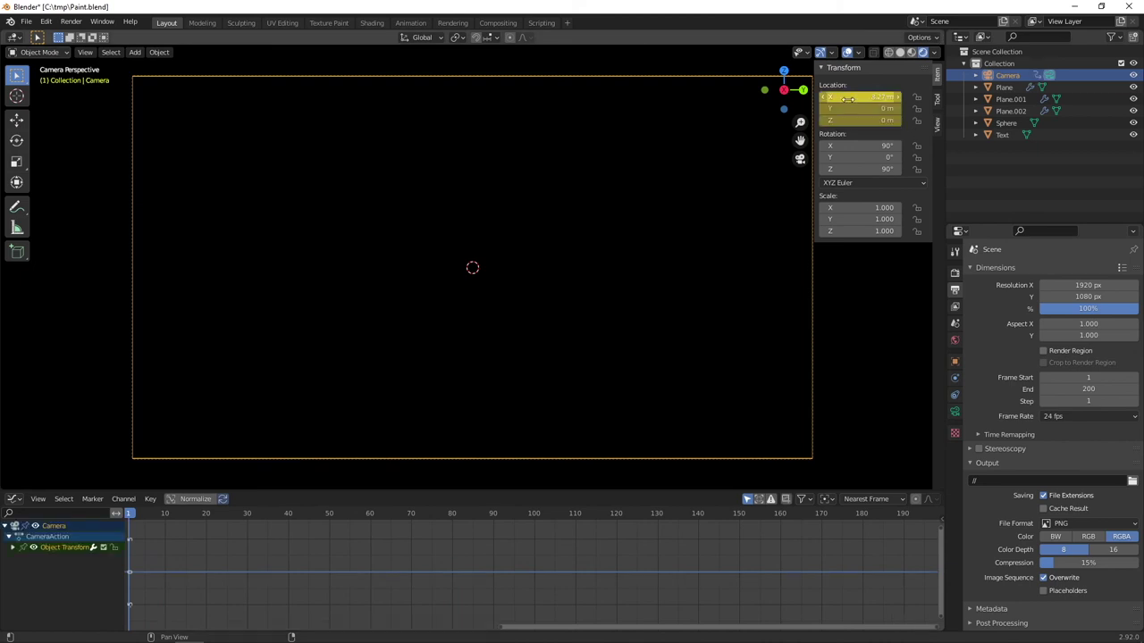
left_click(13, 547)
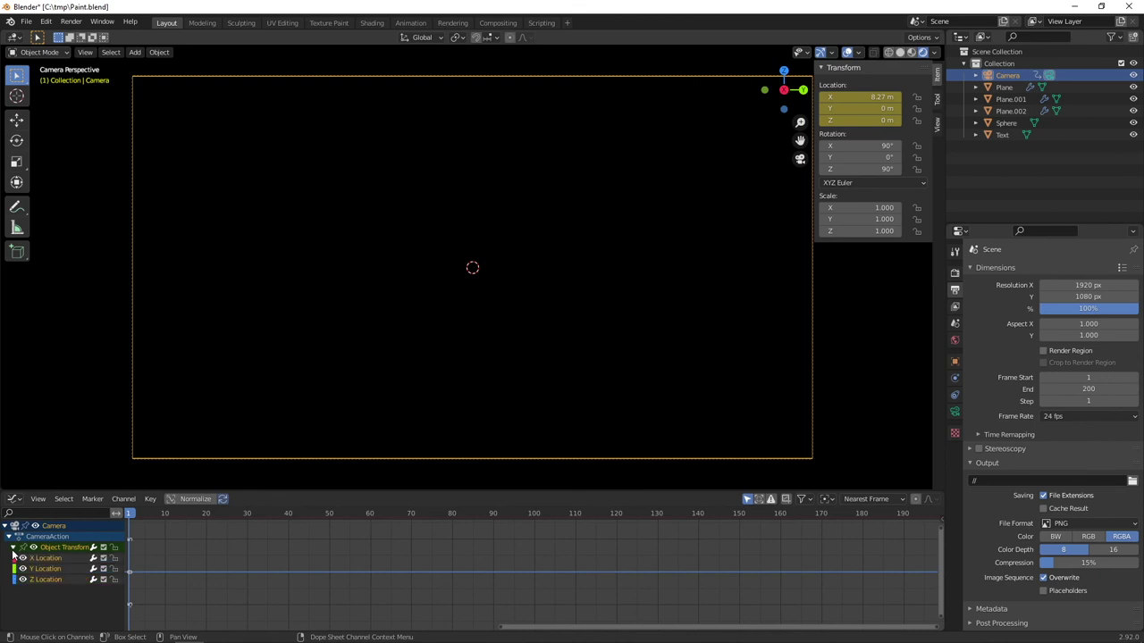
Add a Noise modifier to the camera's Y Location curve and set its strength to 0.1.
left_click(55, 572)
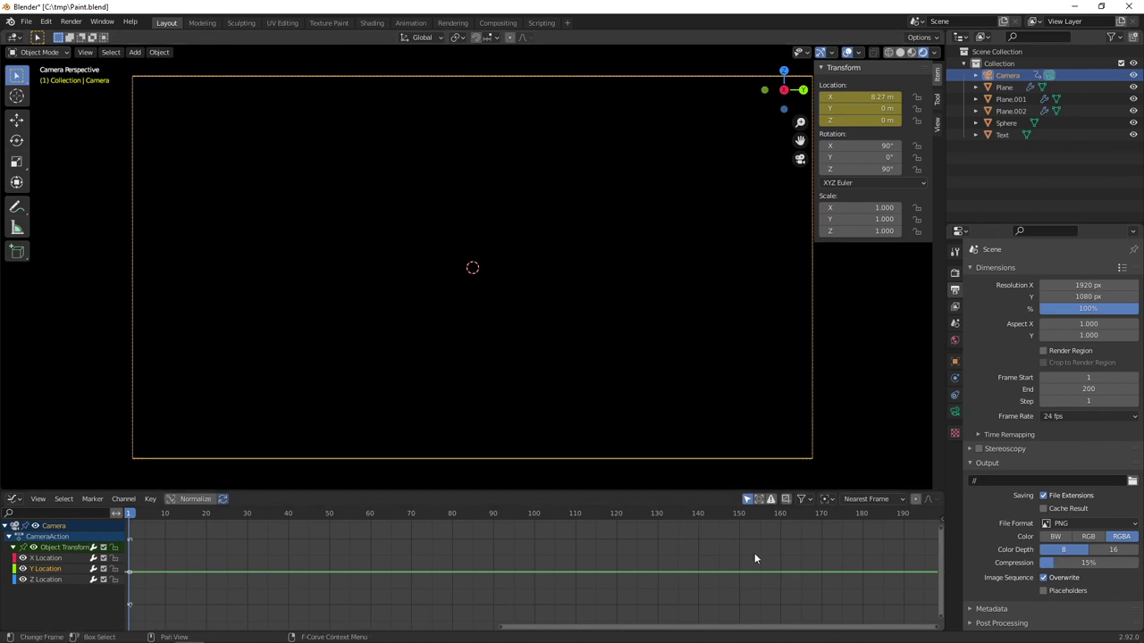
key("n")
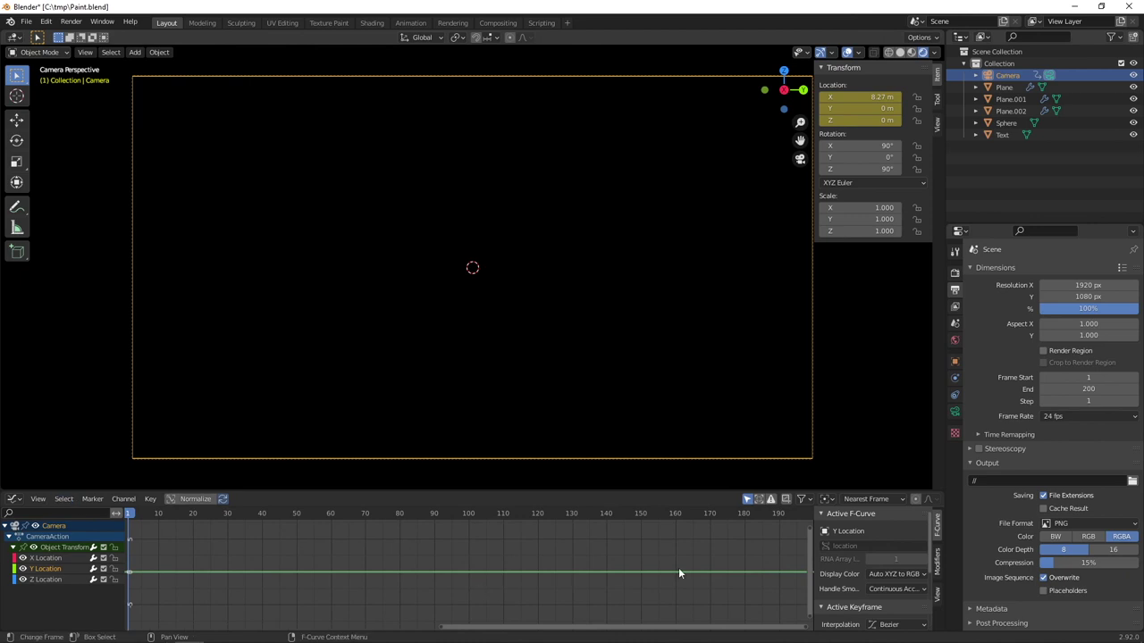
left_click(938, 561)
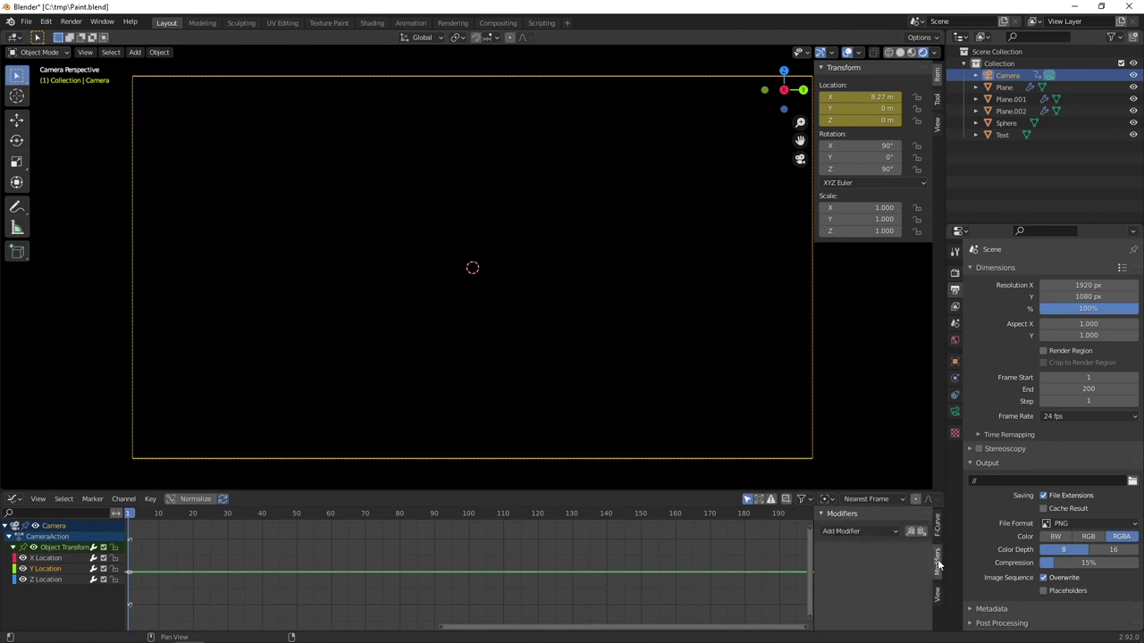
left_click(843, 532)
left_click(842, 596)
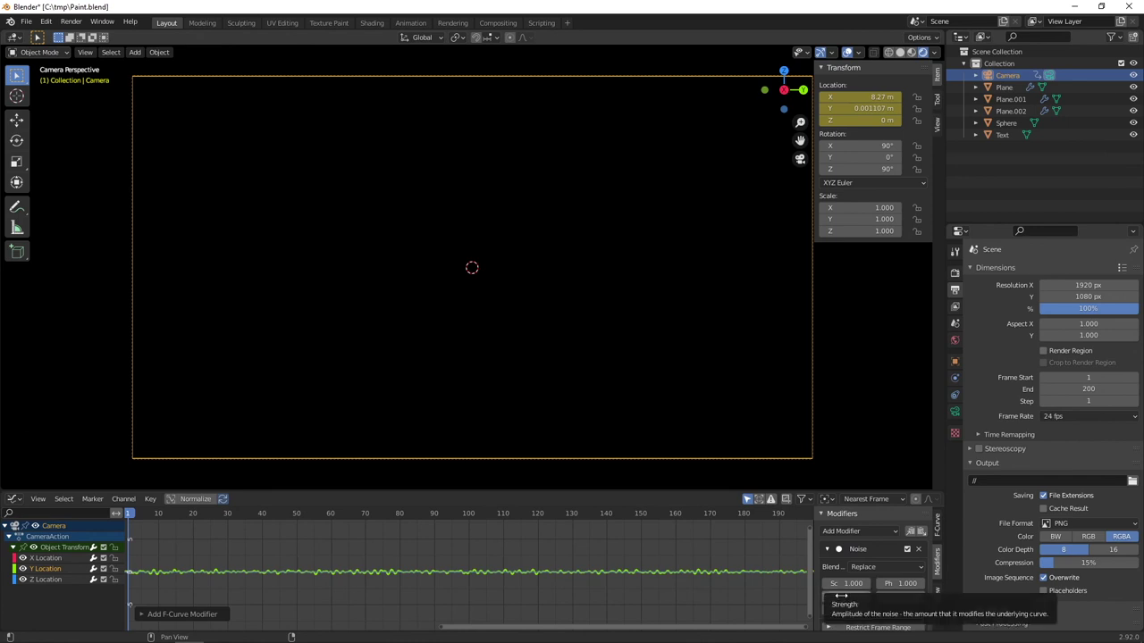
left_click(840, 596)
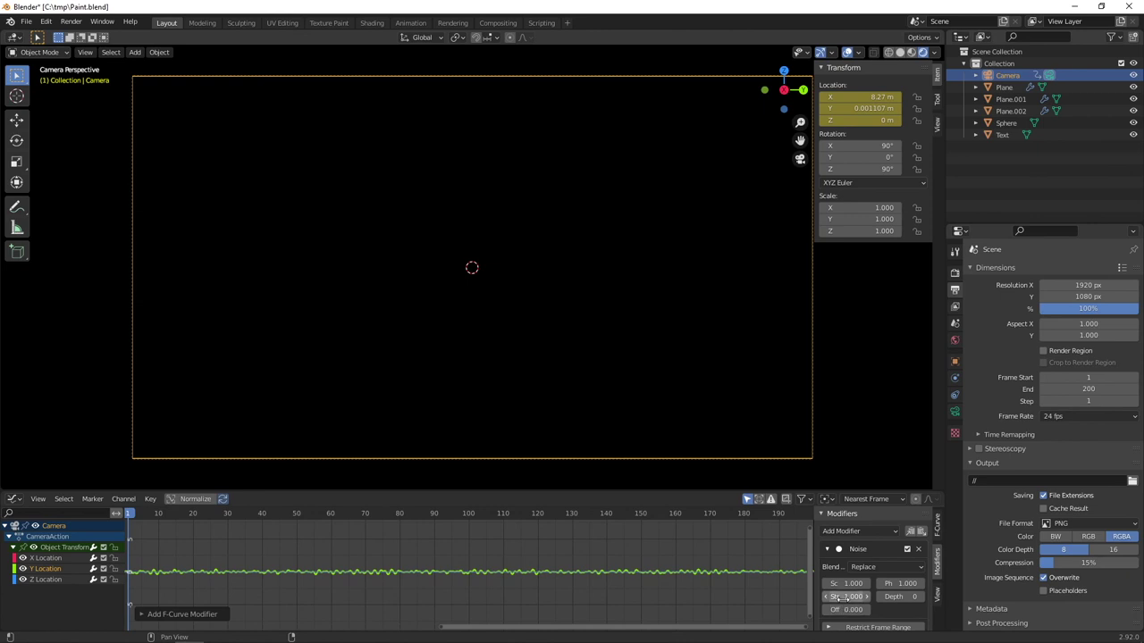
type("0.1")
key("Return")
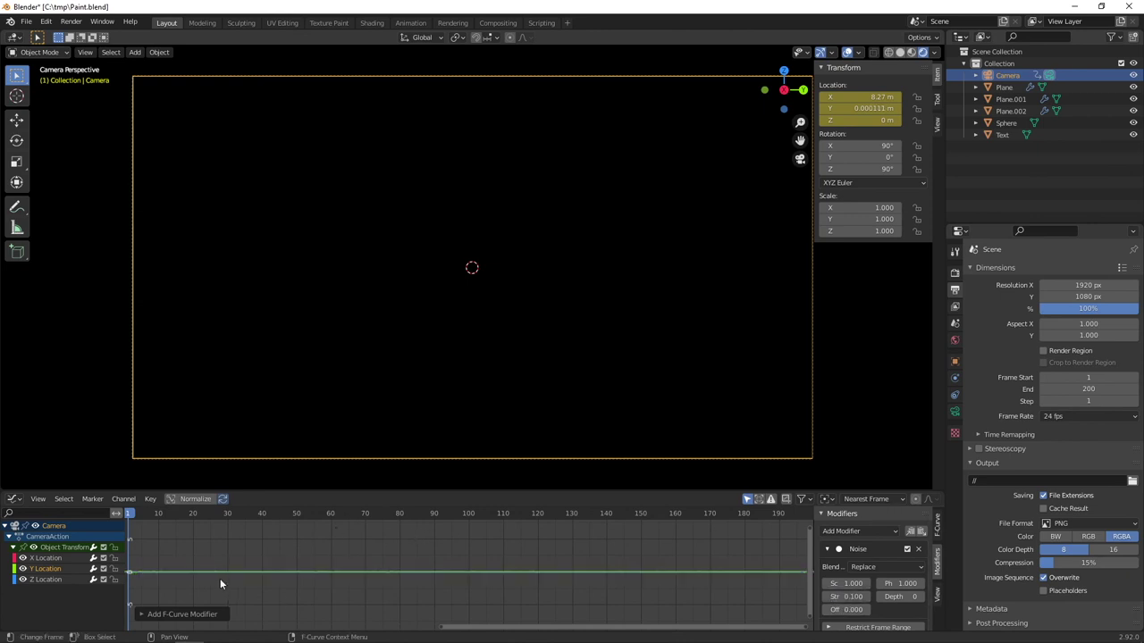
Add a Noise modifier to the camera's Z Location curve with a strength of 0.1.
left_click(43, 581)
left_click(842, 533)
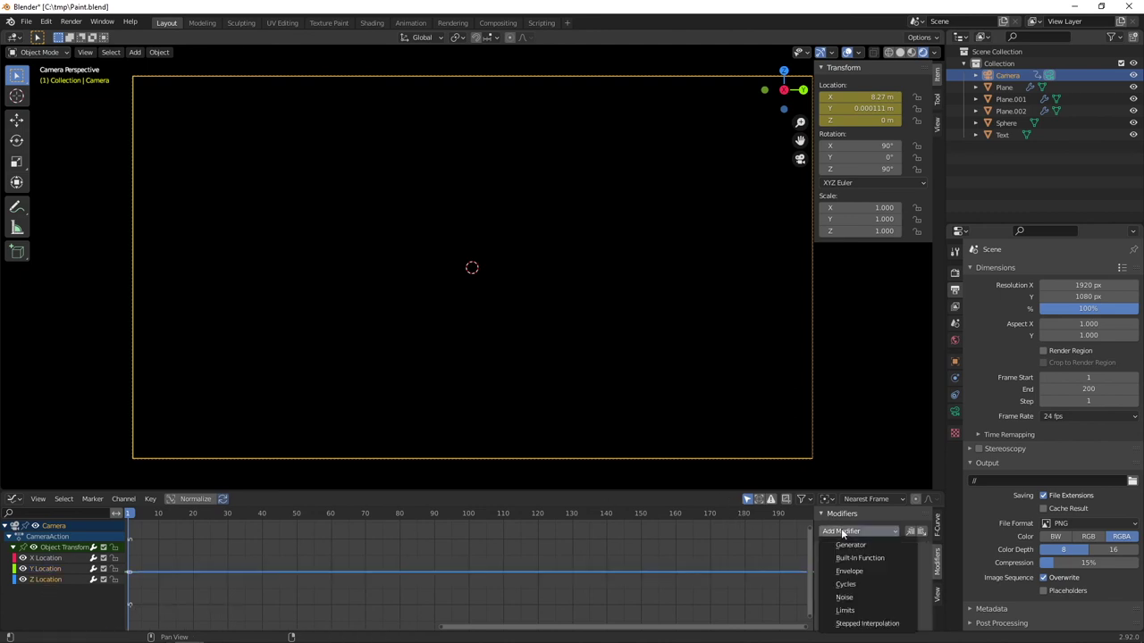
left_click(844, 597)
left_click(850, 597)
type("0.1")
key("Return")
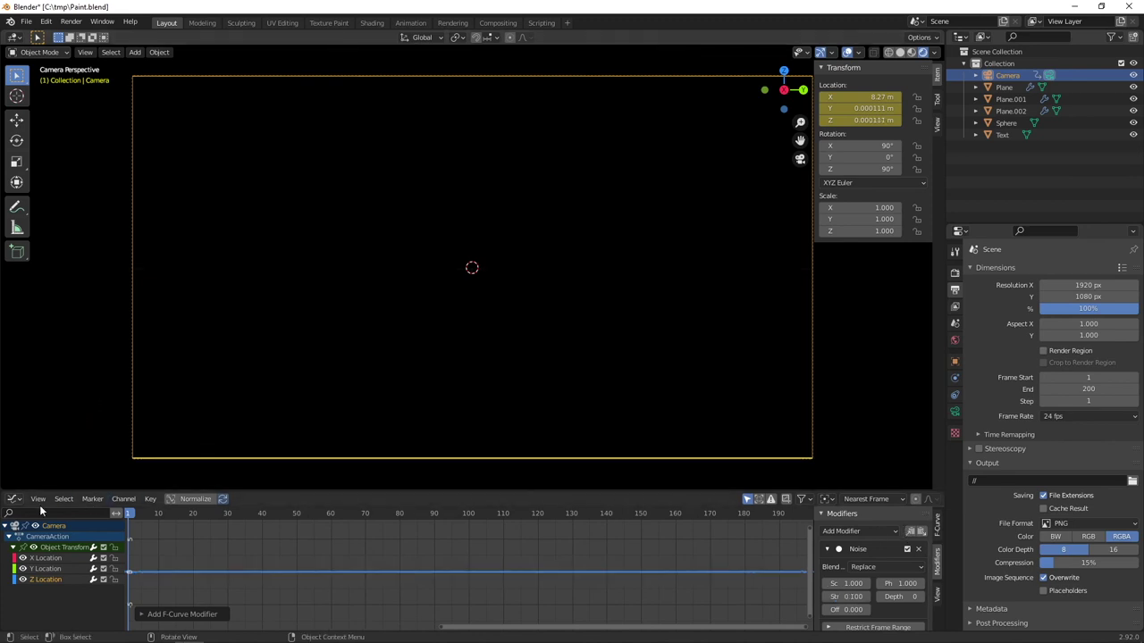
Change the Graph Editor back to the Timeline and play the animation to preview the camera shake, stopping at frame 69.
left_click(14, 498)
key("Escape")
left_click(13, 500)
left_click(172, 394)
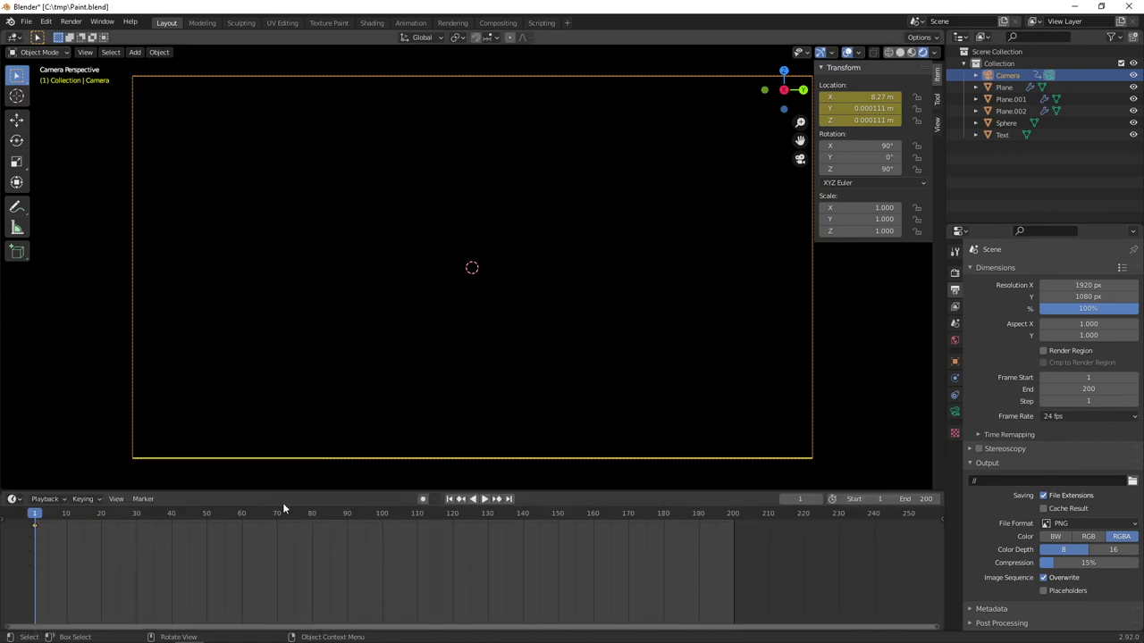
left_click(484, 498)
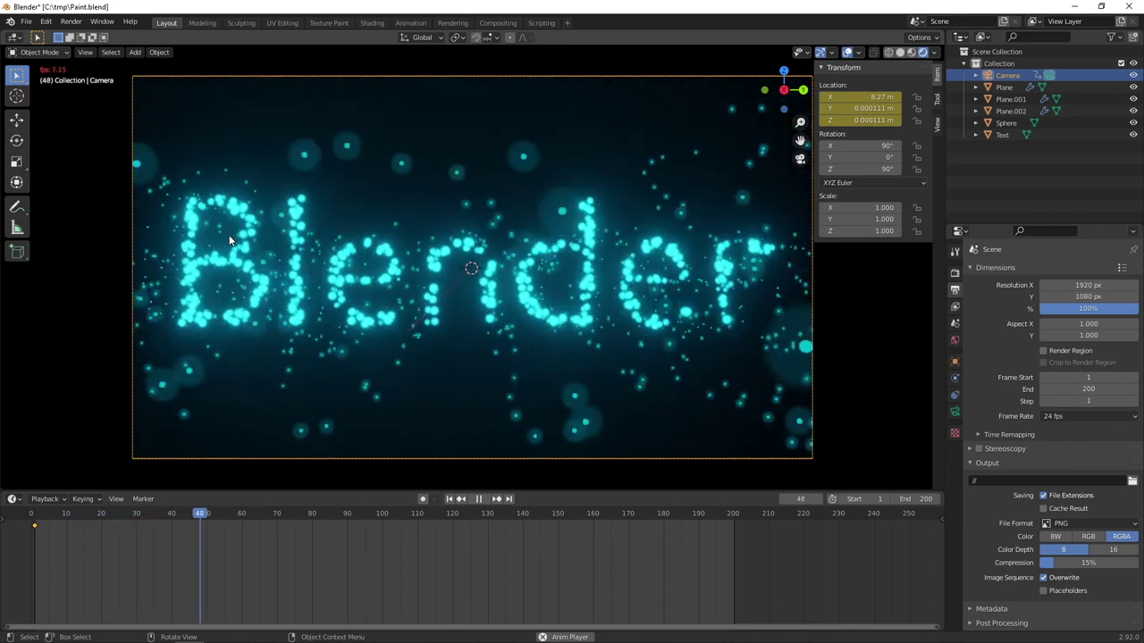
left_click(481, 500)
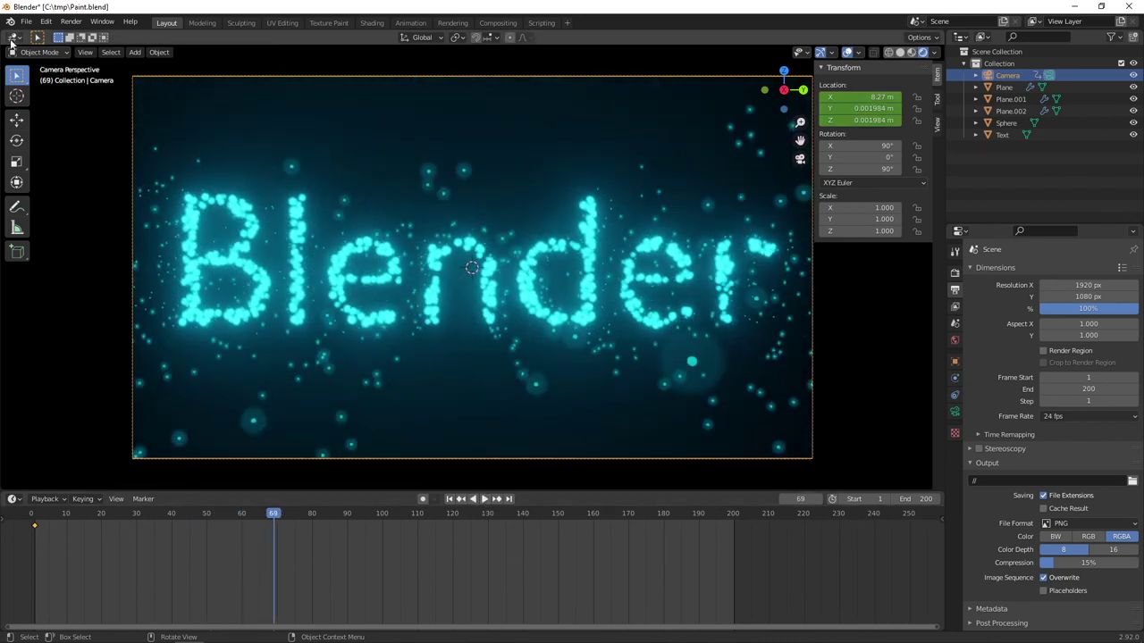
Render frame 69 as a still image to check the composited look, then close the render window.
left_click(71, 22)
left_click(75, 35)
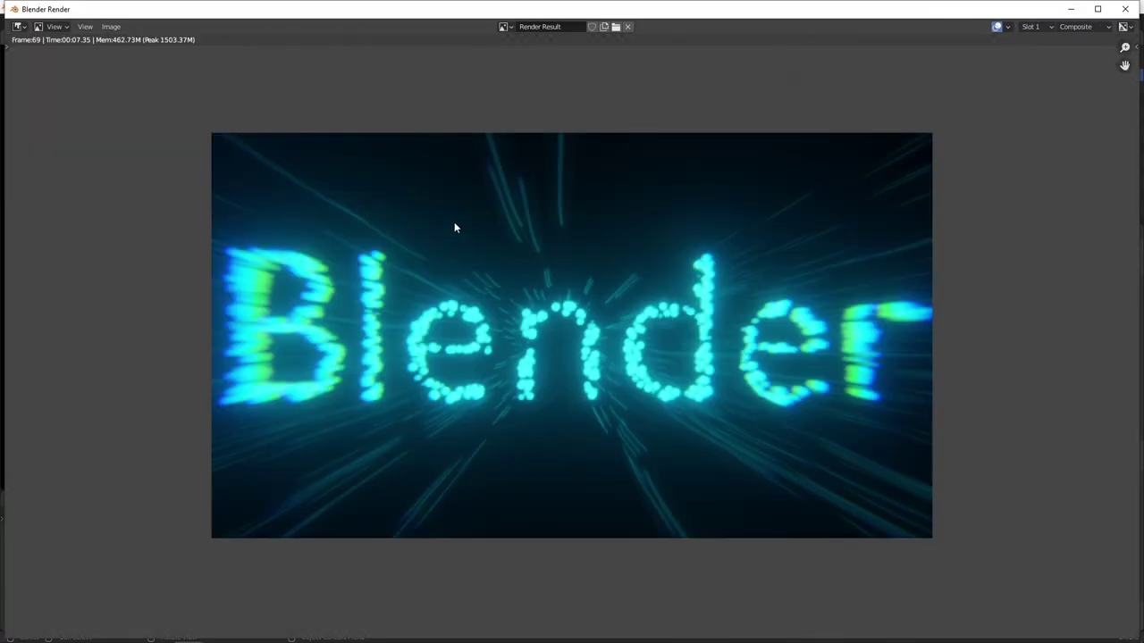
key("Escape")
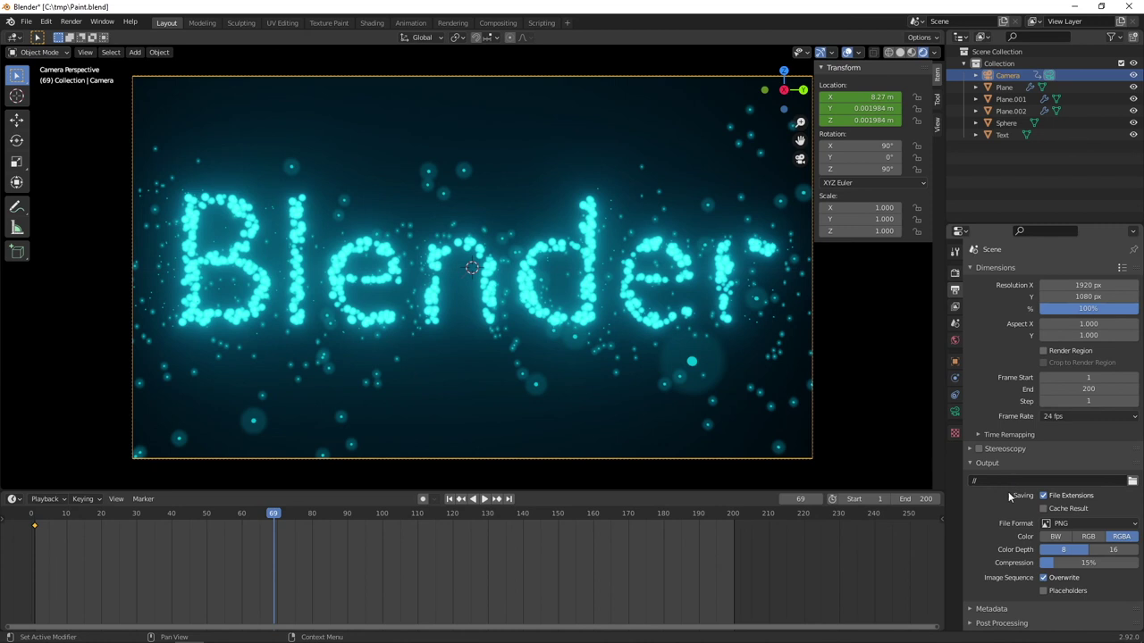
Set the output file format to FFmpeg Video with an MPEG-4 container.
left_click(1073, 528)
left_click(1099, 458)
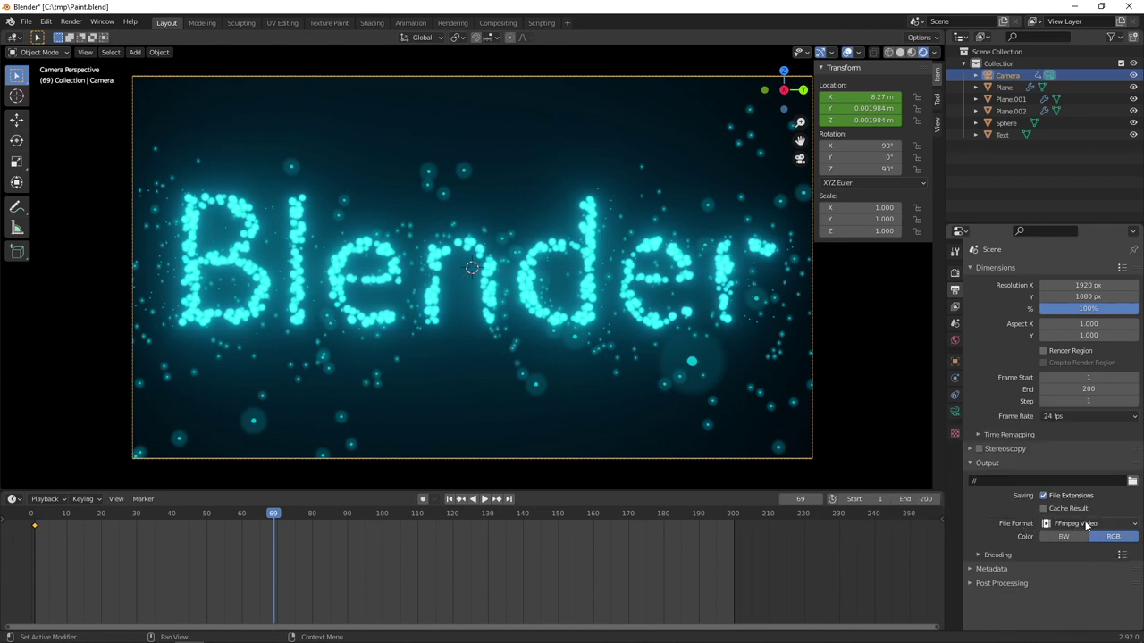
left_click(997, 555)
scroll(1036, 578, "down", 2)
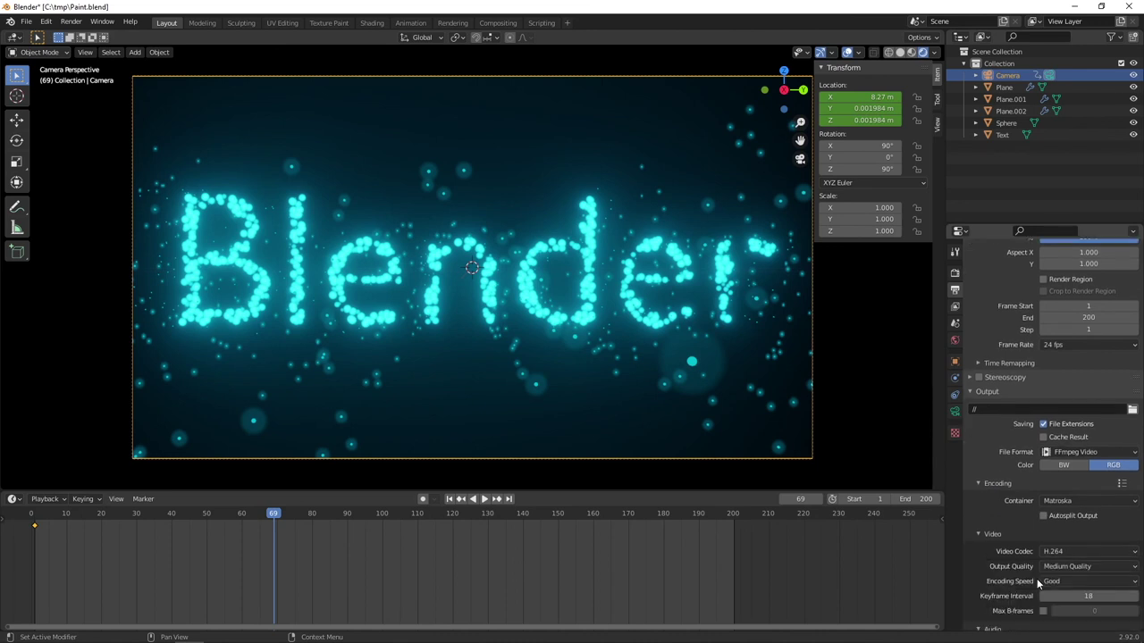
left_click(1061, 501)
left_click(1066, 499)
left_click(1069, 463)
scroll(1048, 562, "down", 2)
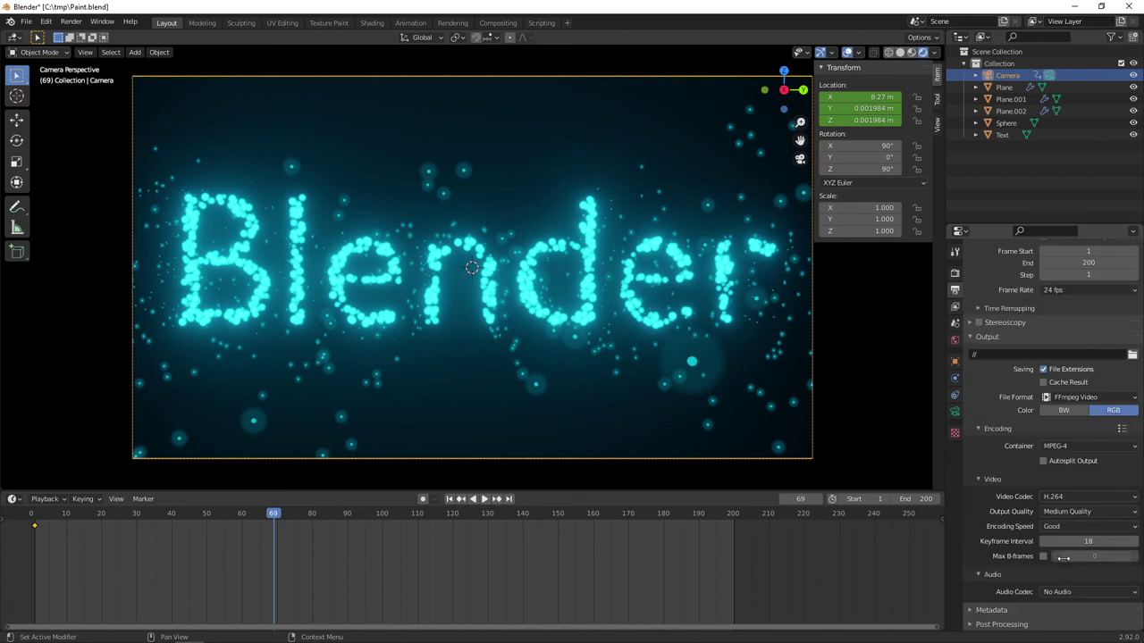
Set the video's output quality to Perceptually Lossless.
left_click(1090, 512)
left_click(1092, 473)
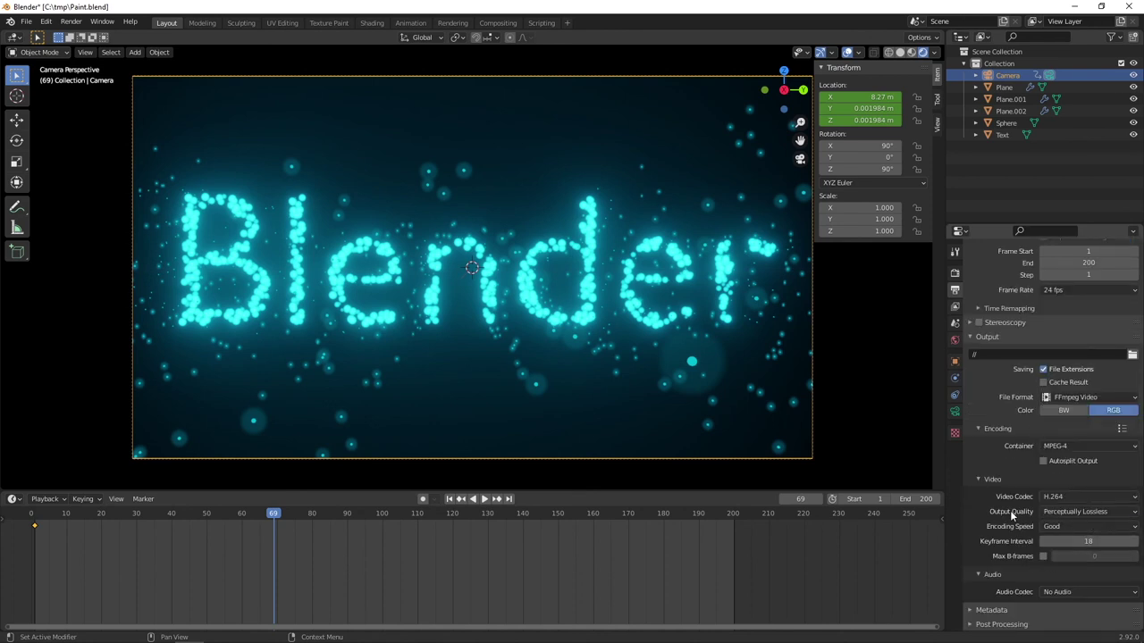
scroll(989, 556, "up", 5)
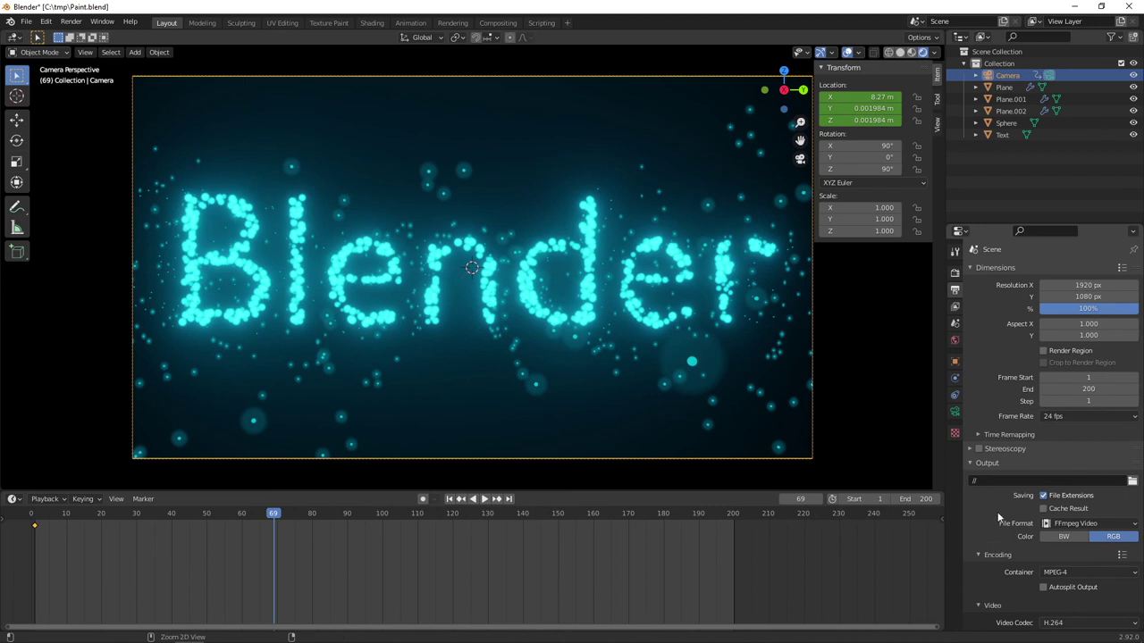
Return the timeline to the first frame and save the Paint.blend file.
key("ctrl+s")
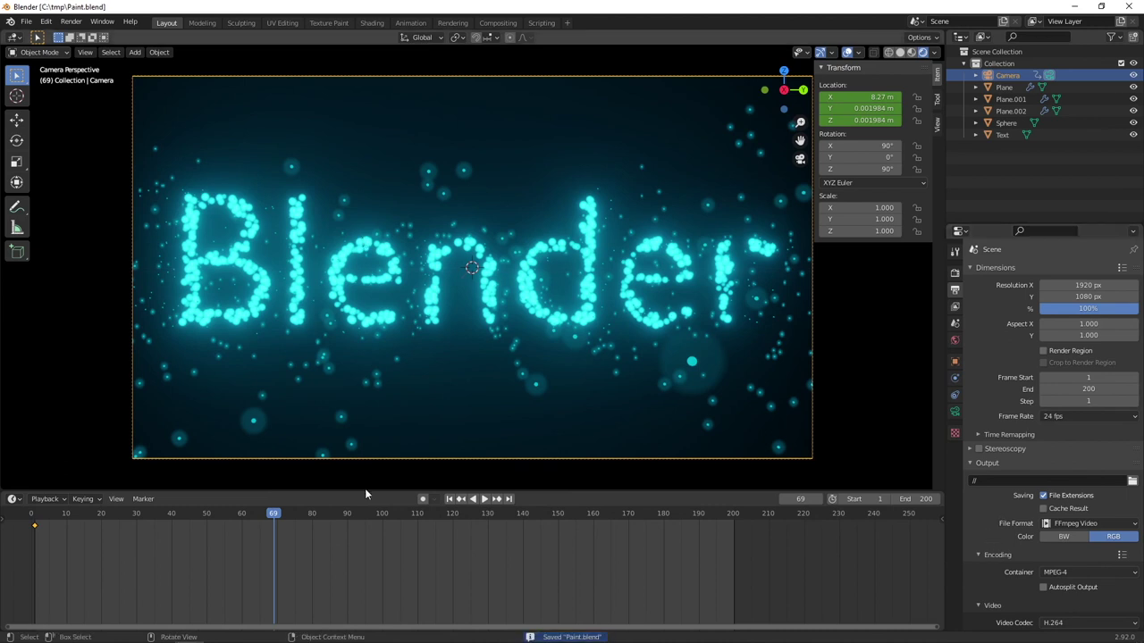
left_click(449, 499)
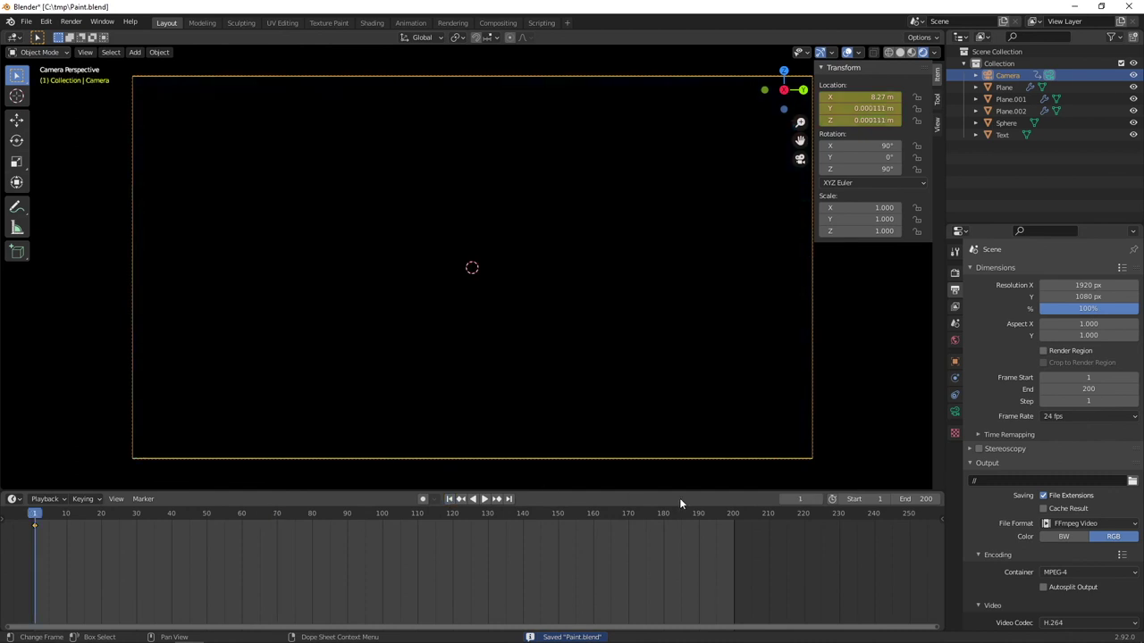
left_click(71, 22)
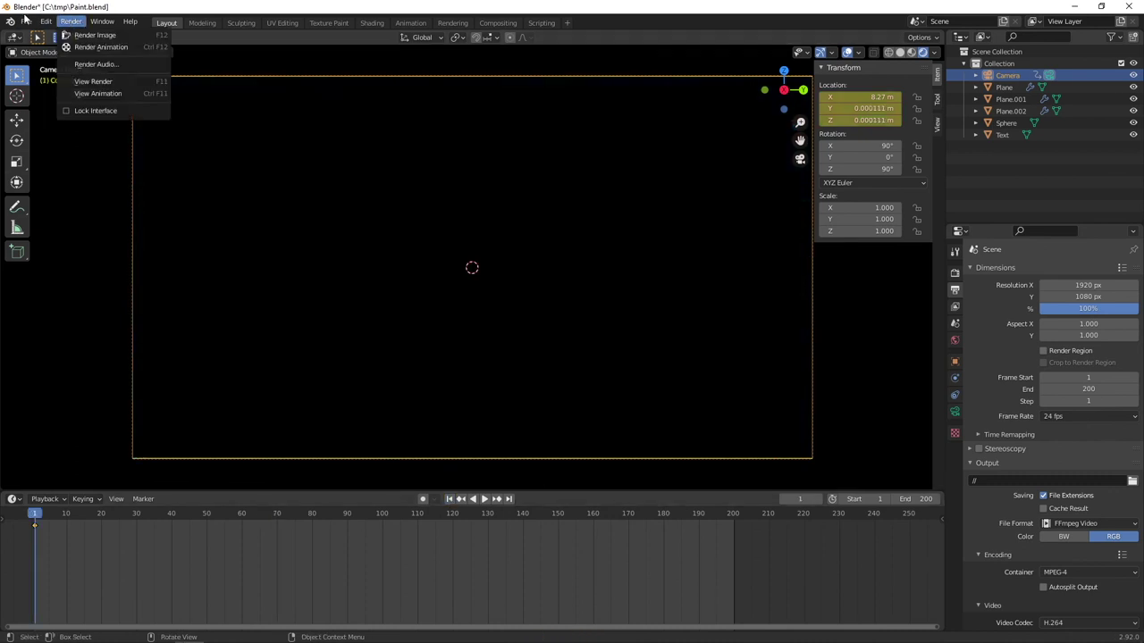
mouse_move(26, 21)
left_click(40, 101)
Render the full animation for frames 1 to 200 and close the render window.
left_click(70, 22)
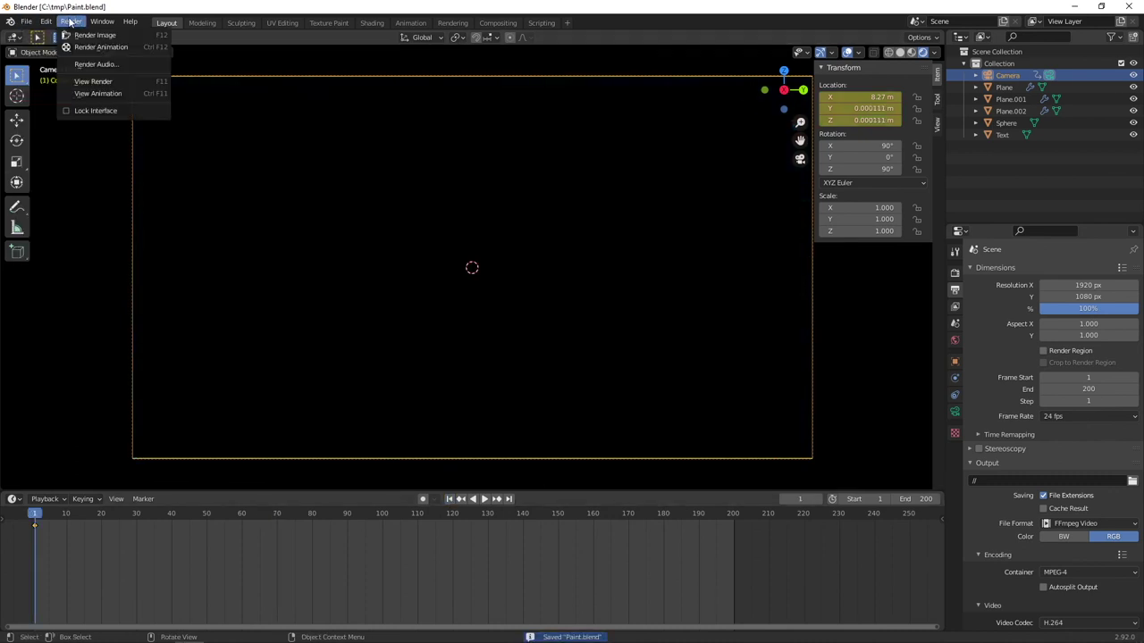
left_click(86, 42)
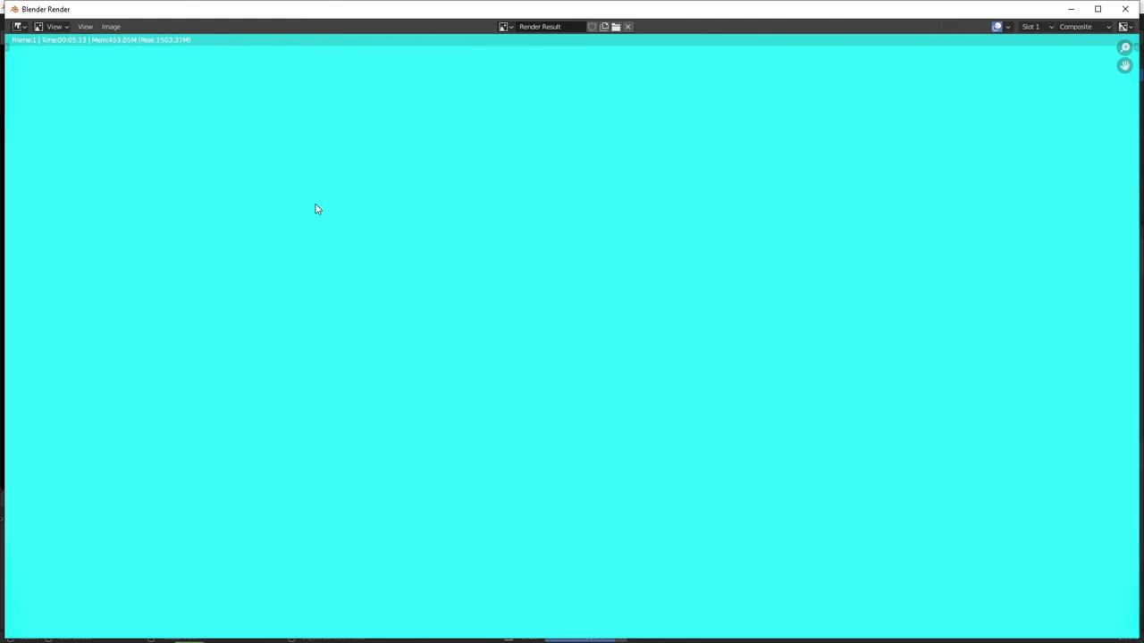
key("Escape")
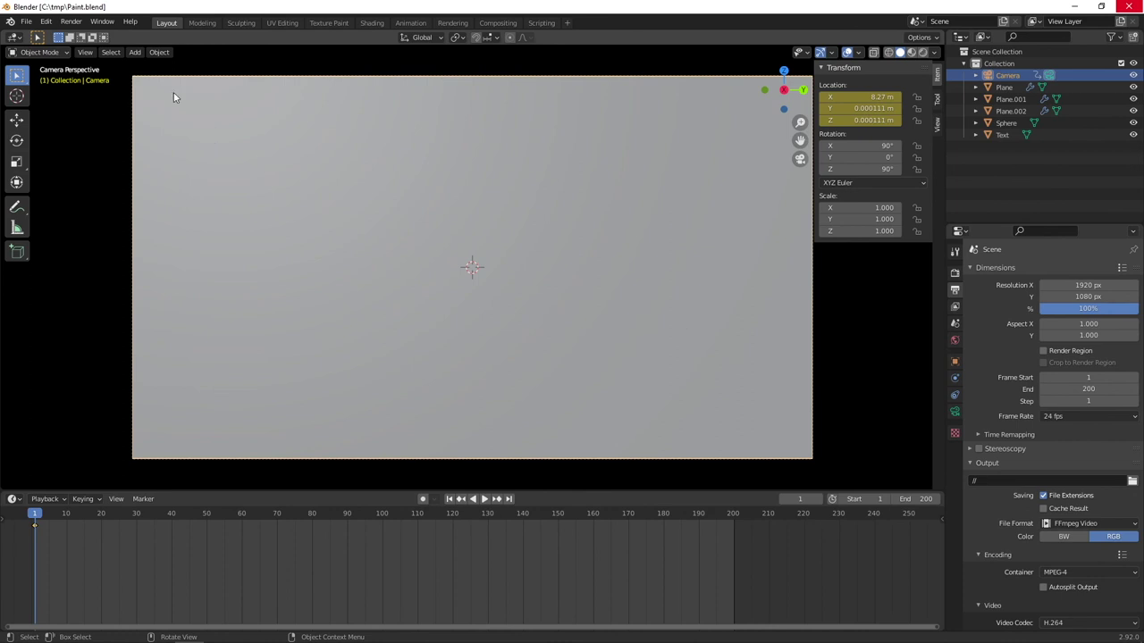
Play back the rendered animation and scrub it back to about frame 20.
left_click(70, 22)
left_click(125, 89)
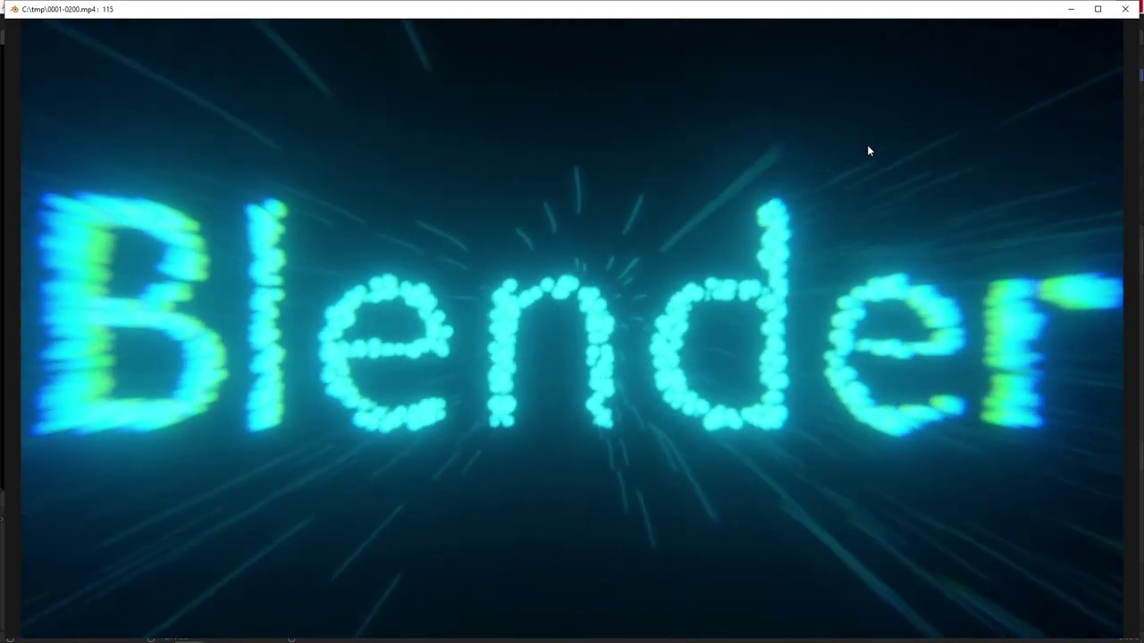
left_click_drag(865, 144, 141, 288)
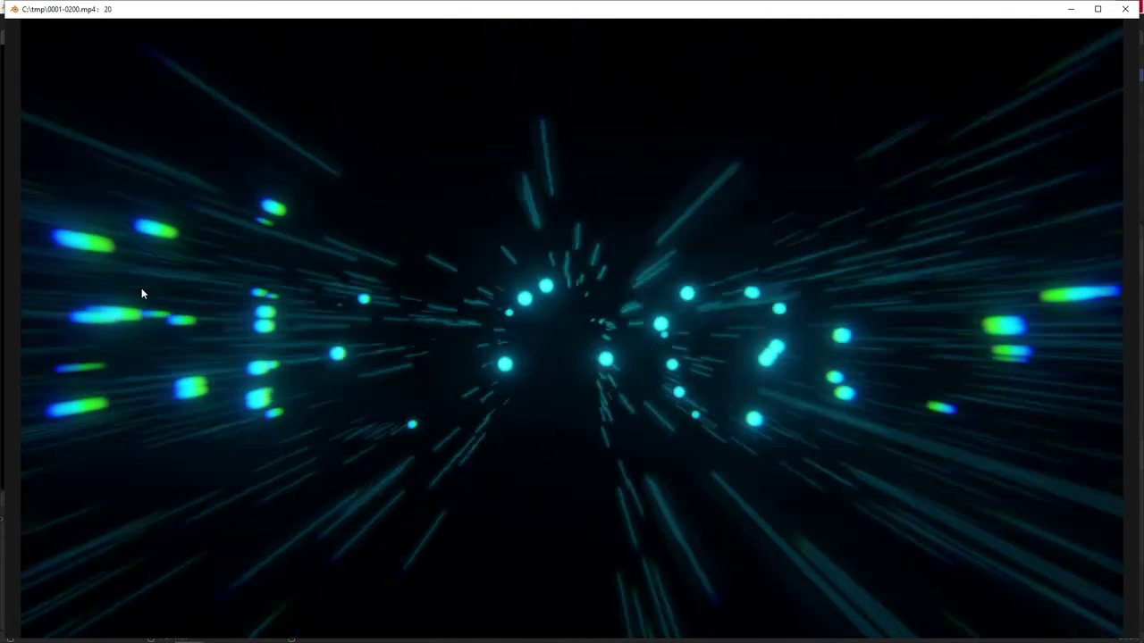